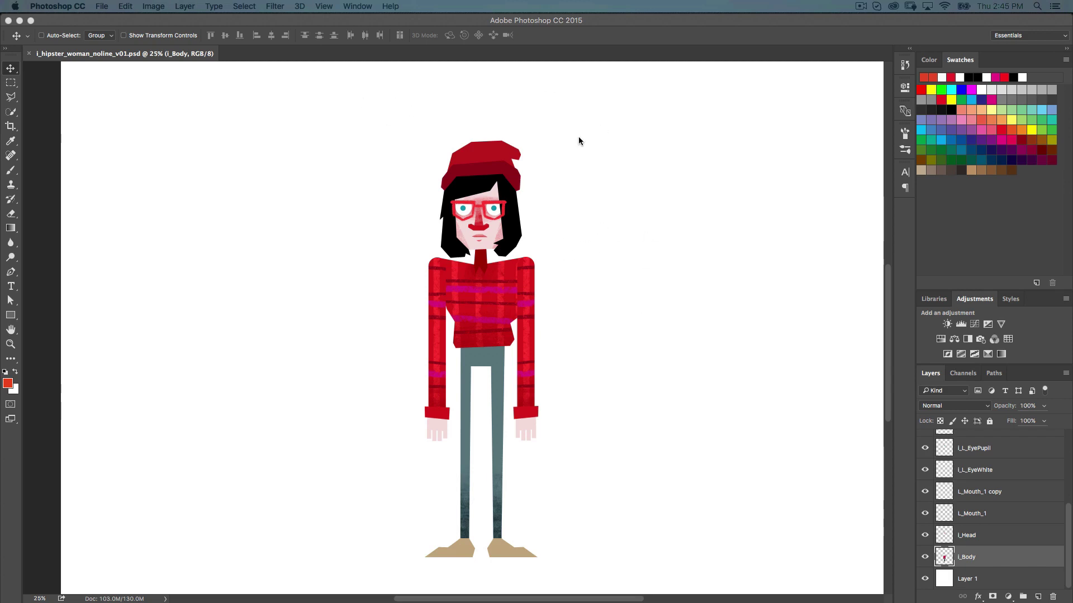
# Review the character's layer list and toggle the i_Body layer's visibility to check which parts it contains.
pyautogui.moveTo(1071, 517); pyautogui.dragTo(1071, 426)
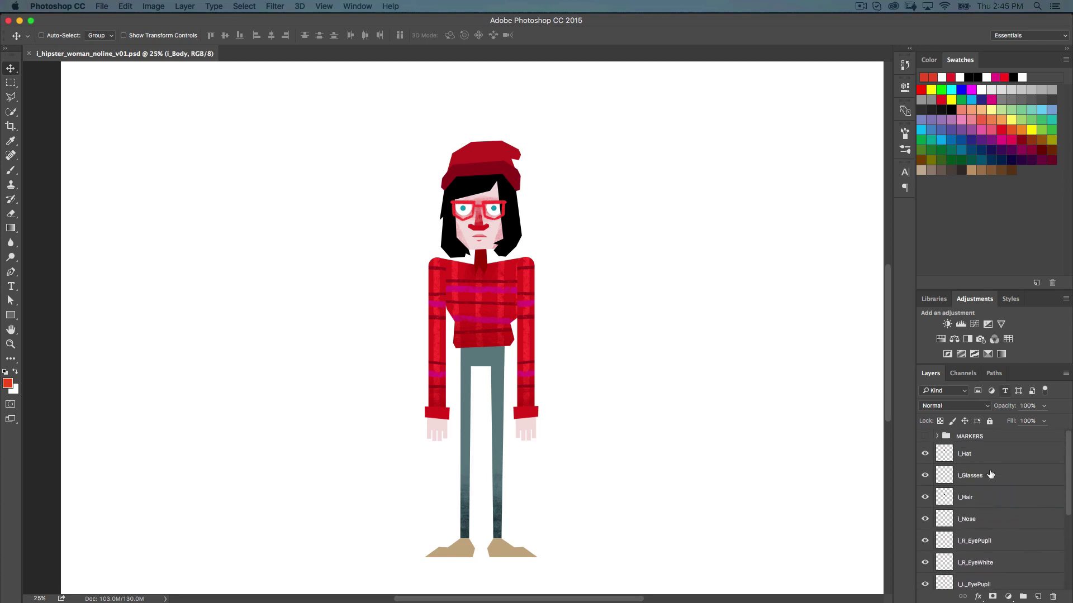
pyautogui.moveTo(1069, 443); pyautogui.dragTo(1070, 555)
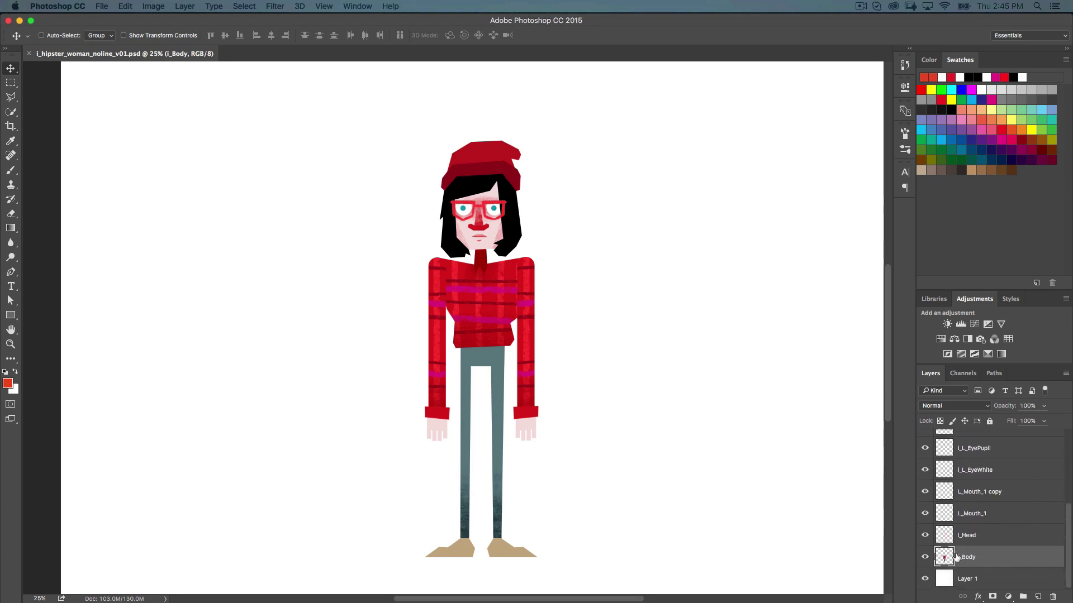
pyautogui.click(925, 558)
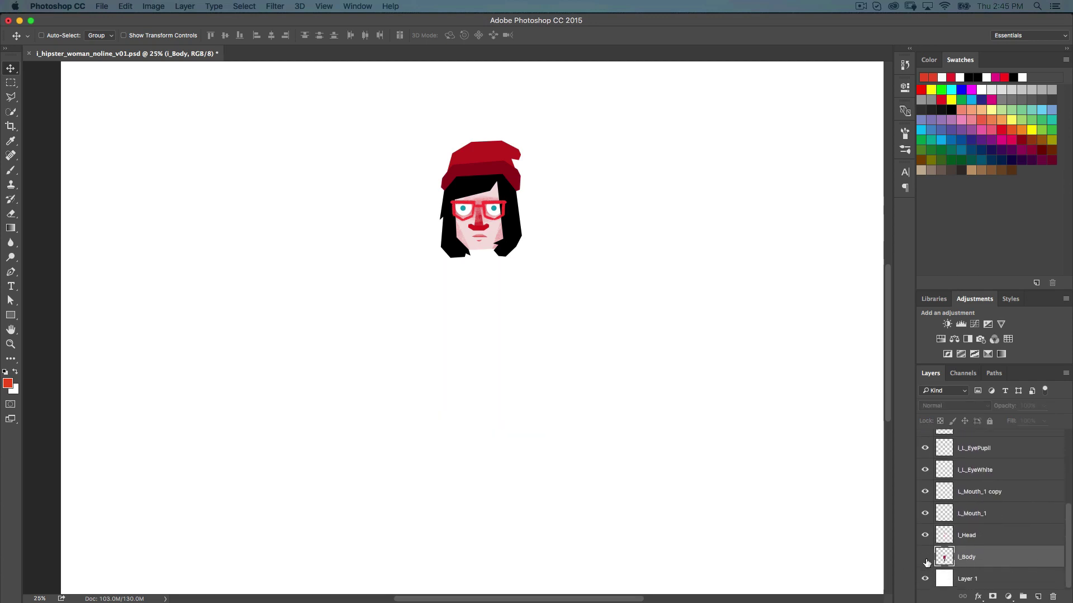
pyautogui.click(925, 558)
pyautogui.click(924, 559)
pyautogui.click(924, 558)
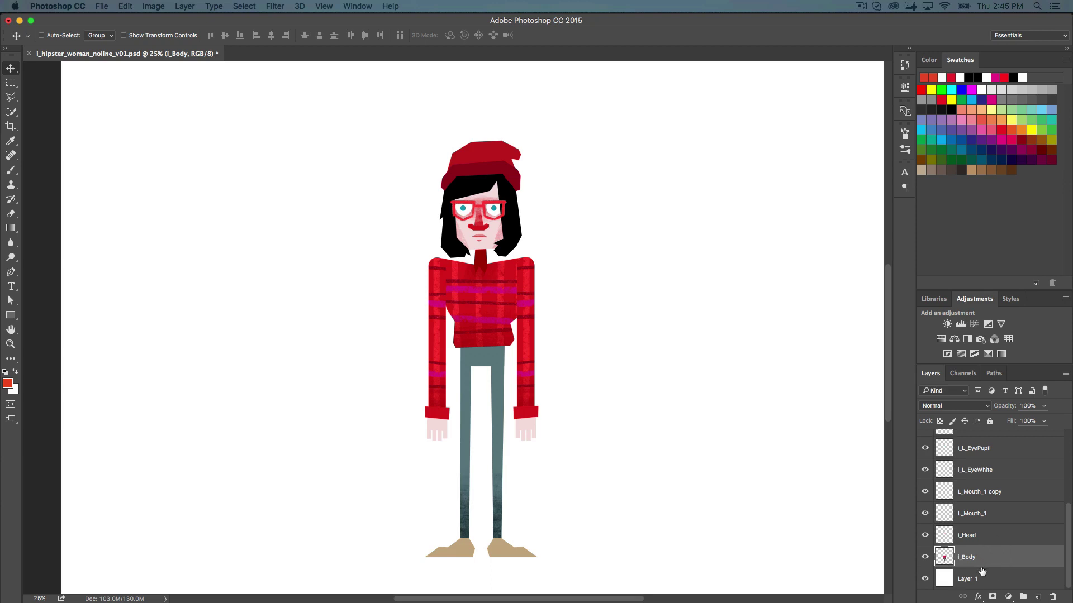
# Start a Pen tool path at the armpit, following the seam between torso and left arm up and curving over the shoulder.
pyautogui.press('space')
pyautogui.moveTo(553, 256); pyautogui.dragTo(574, 241)
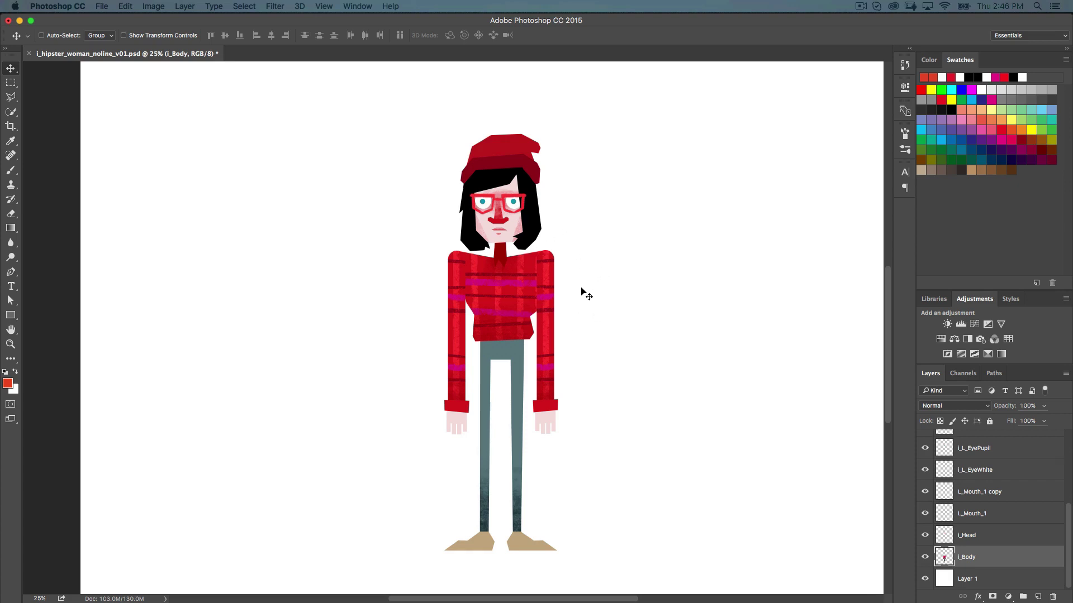
pyautogui.press('super+equal')
pyautogui.press('super+equal')
pyautogui.press('super+equal')
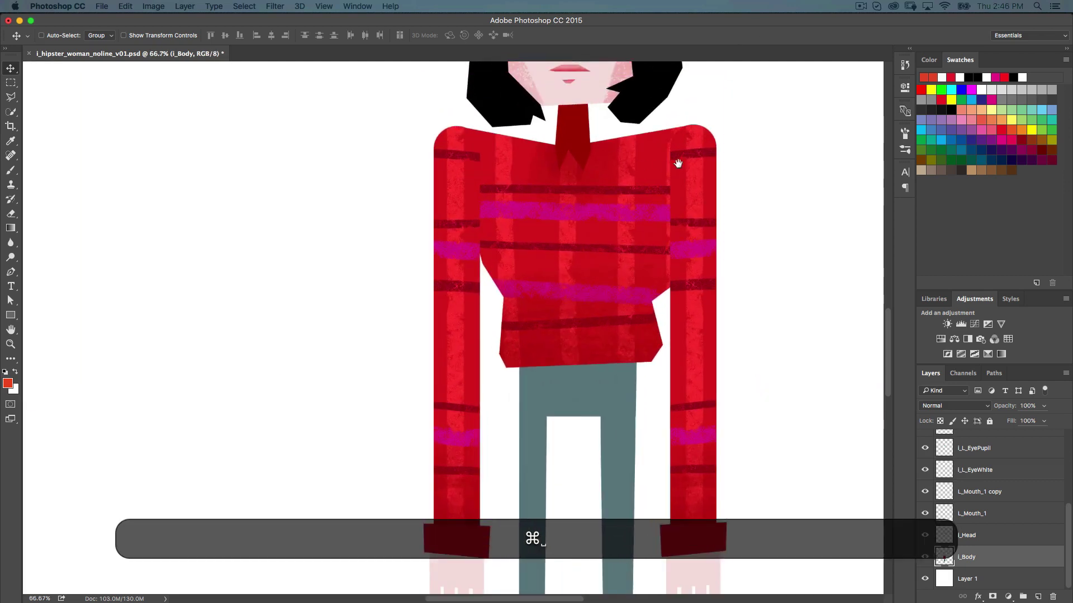
pyautogui.scroll(5, 758, 105)
pyautogui.hscroll(5, 757, 105)
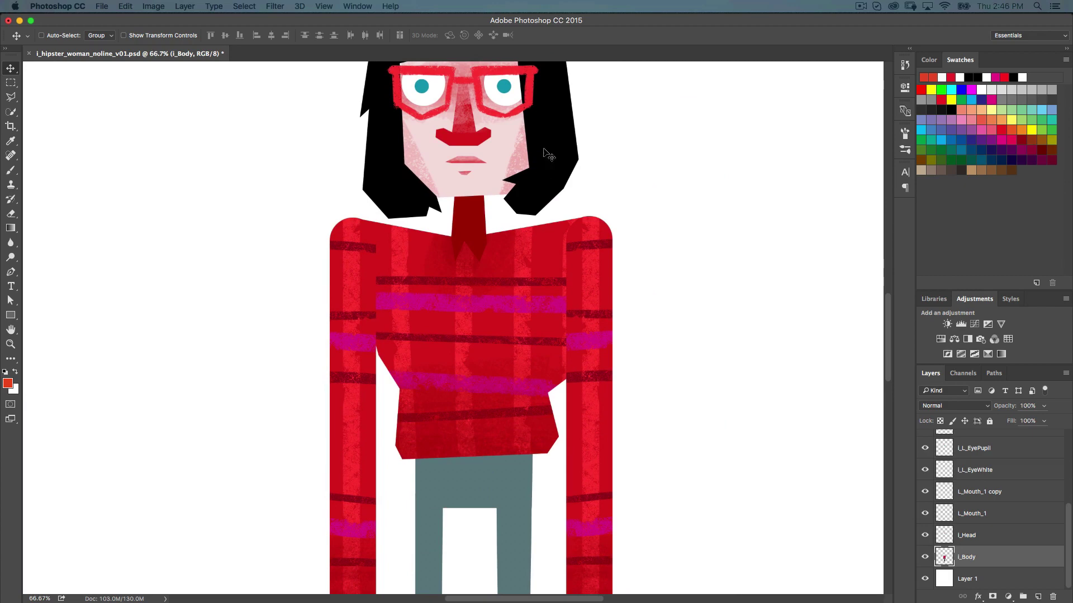
pyautogui.press('p')
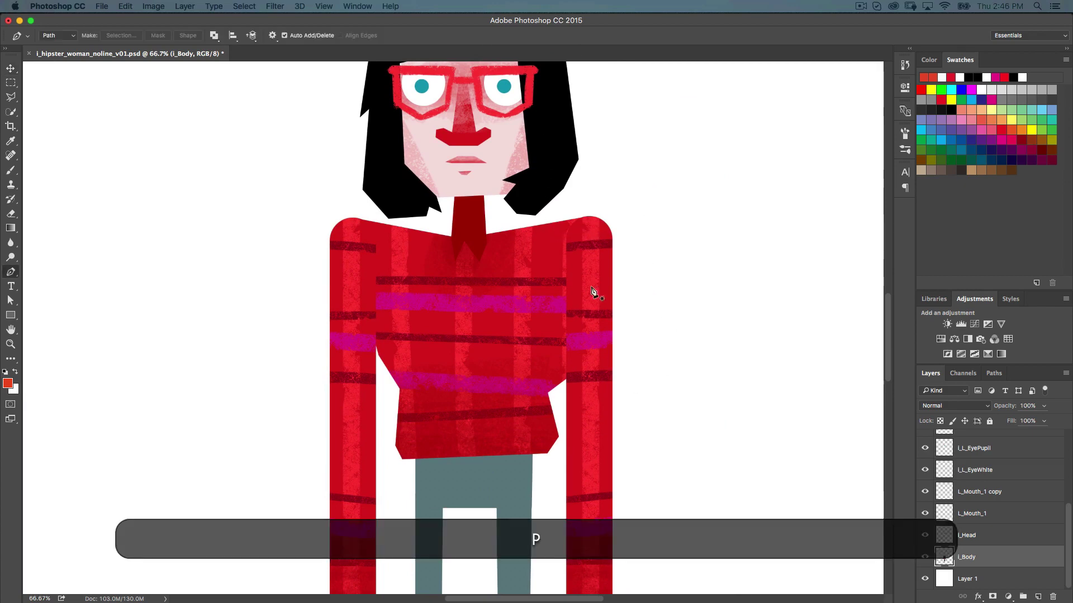
pyautogui.click(566, 380)
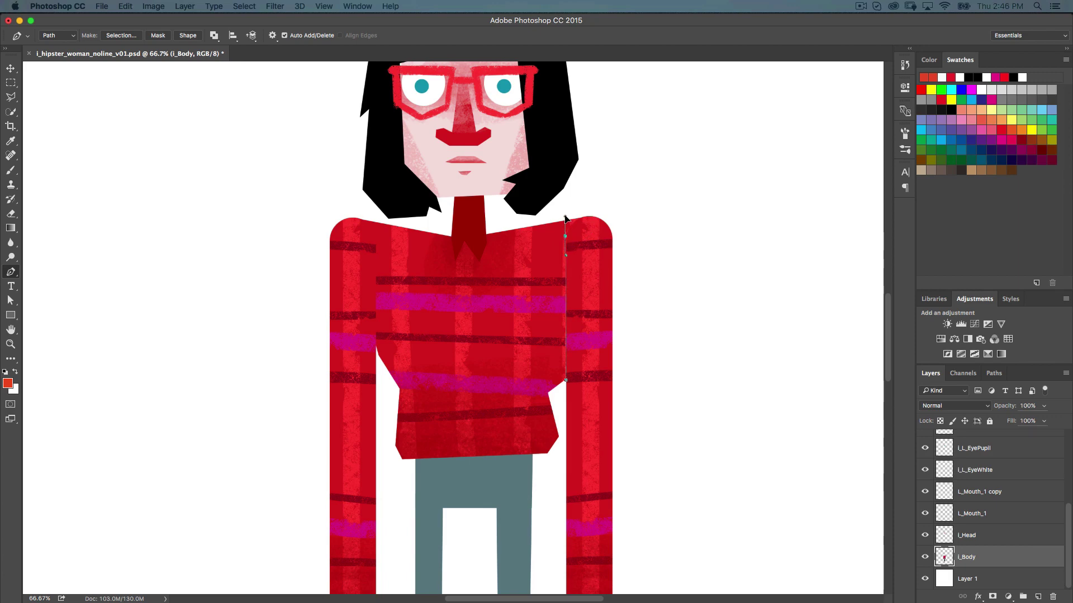
pyautogui.press('shift')
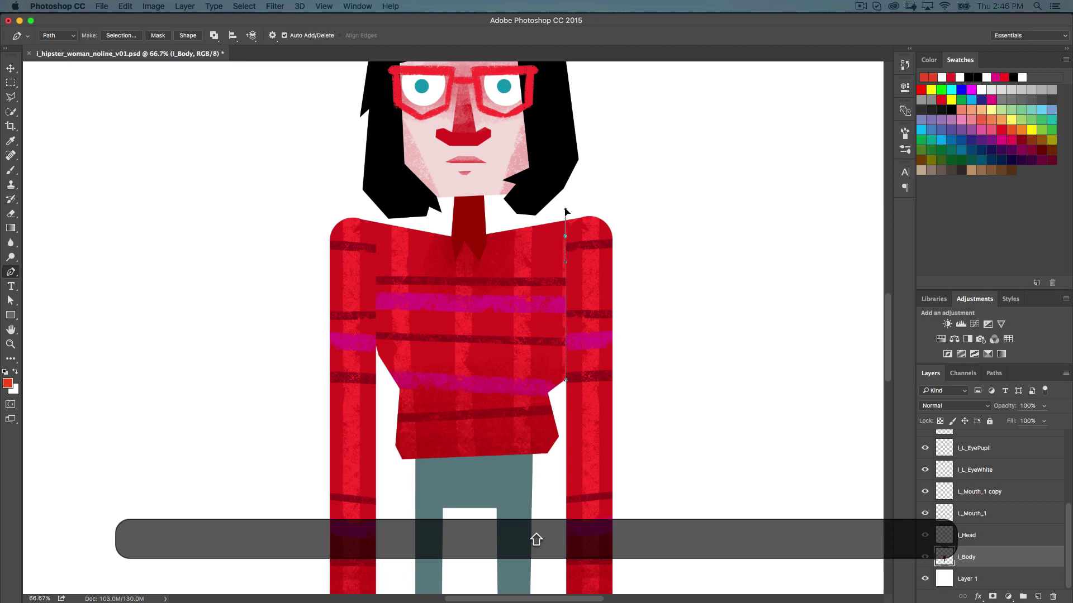
pyautogui.moveTo(564, 222); pyautogui.dragTo(565, 219)
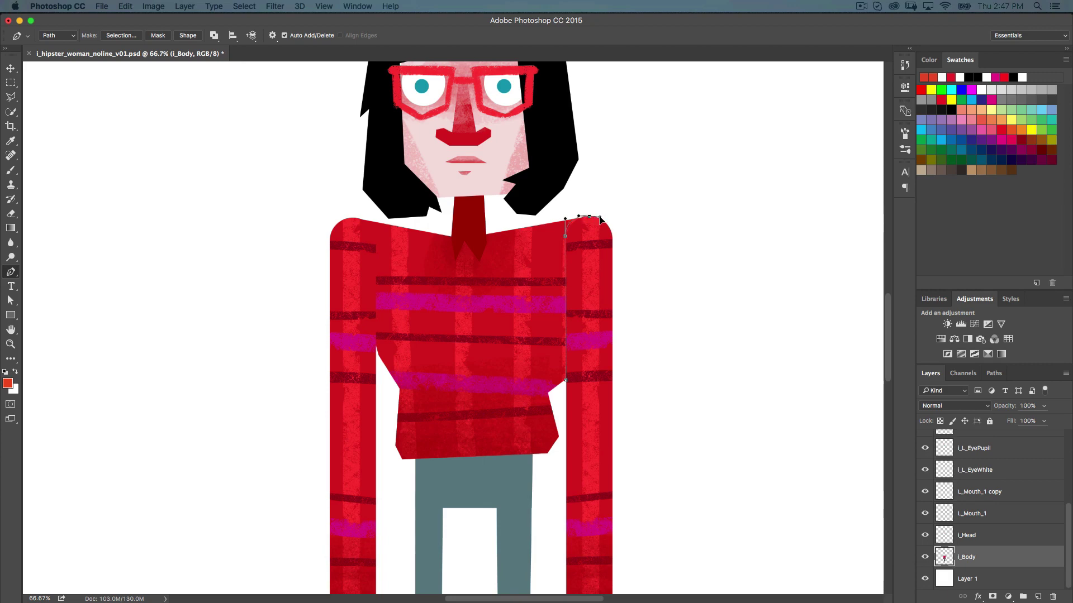
pyautogui.press('shift')
# Continue the path loosely around the outside of the left arm and below the hand, closing it at the armpit.
pyautogui.press('space')
pyautogui.moveTo(667, 295); pyautogui.dragTo(642, 254)
pyautogui.click(608, 102)
pyautogui.click(669, 348)
pyautogui.click(610, 537)
pyautogui.press('space')
pyautogui.moveTo(642, 530); pyautogui.dragTo(652, 531)
pyautogui.click(606, 545)
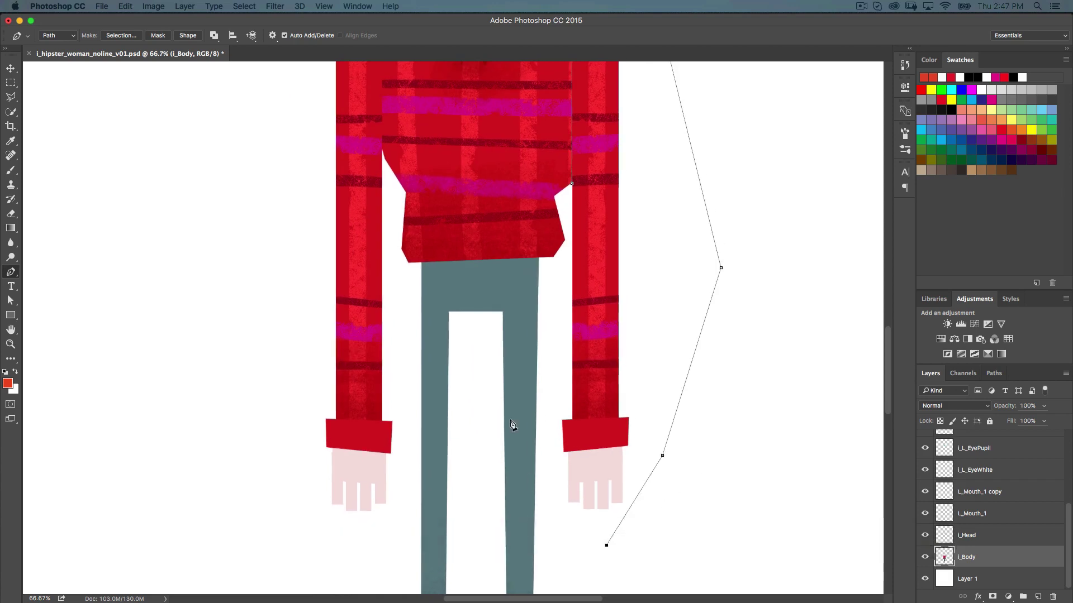
pyautogui.click(545, 485)
pyautogui.click(563, 276)
pyautogui.click(566, 233)
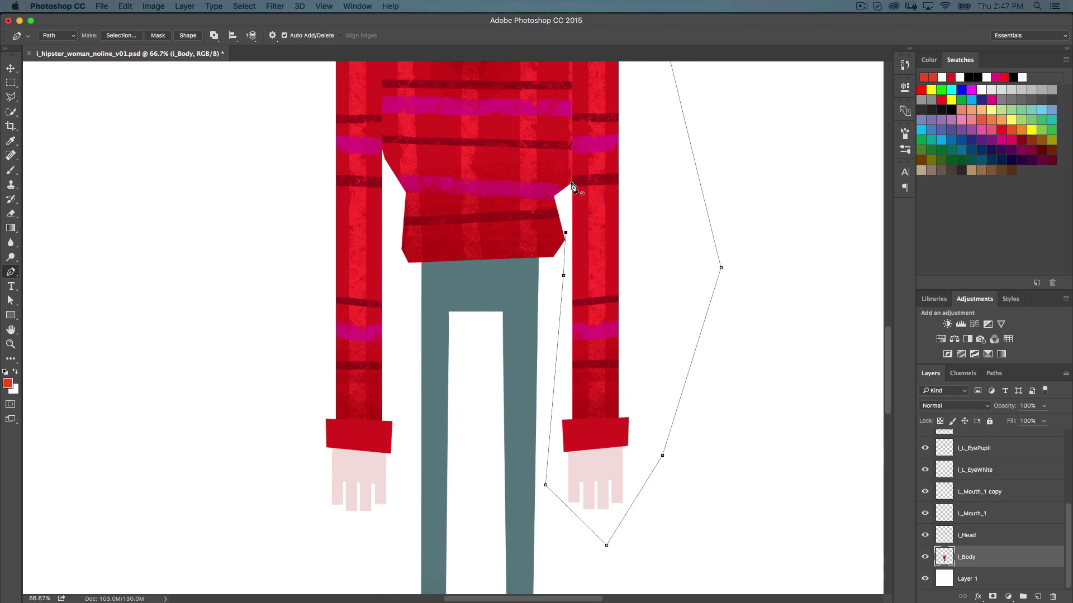
pyautogui.click(571, 185)
# Save the work path under the name "Left Arm".
pyautogui.moveTo(712, 142); pyautogui.dragTo(644, 247)
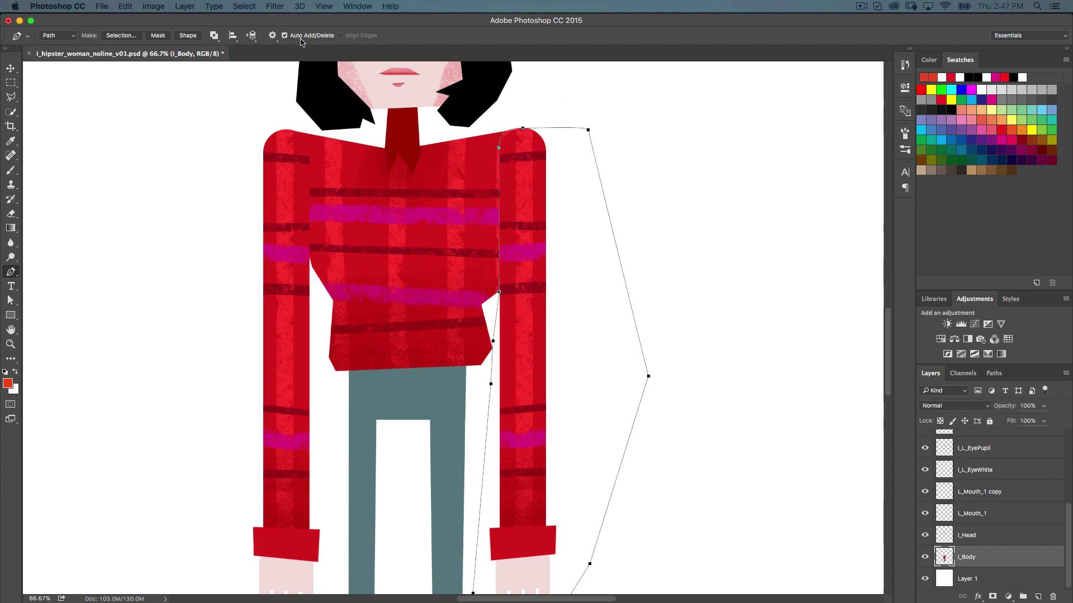
pyautogui.click(361, 8)
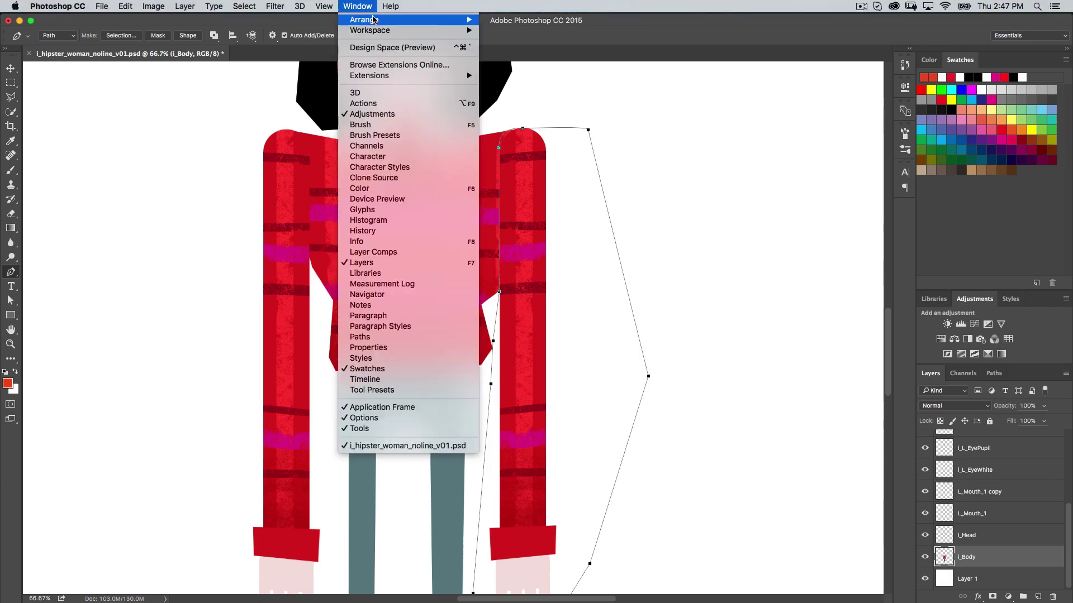
pyautogui.click(388, 339)
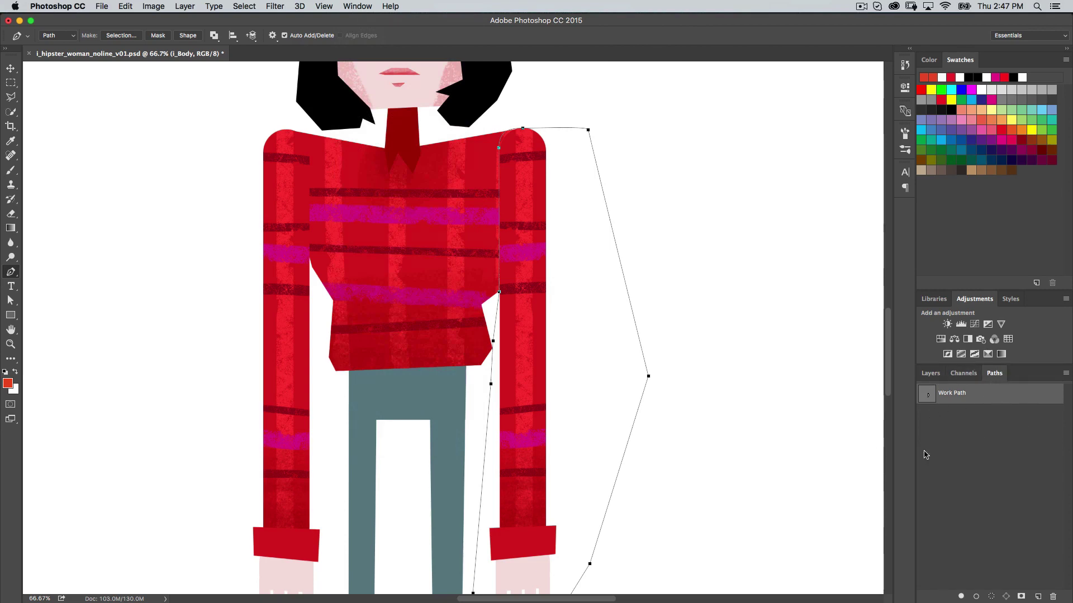
pyautogui.doubleClick(957, 394)
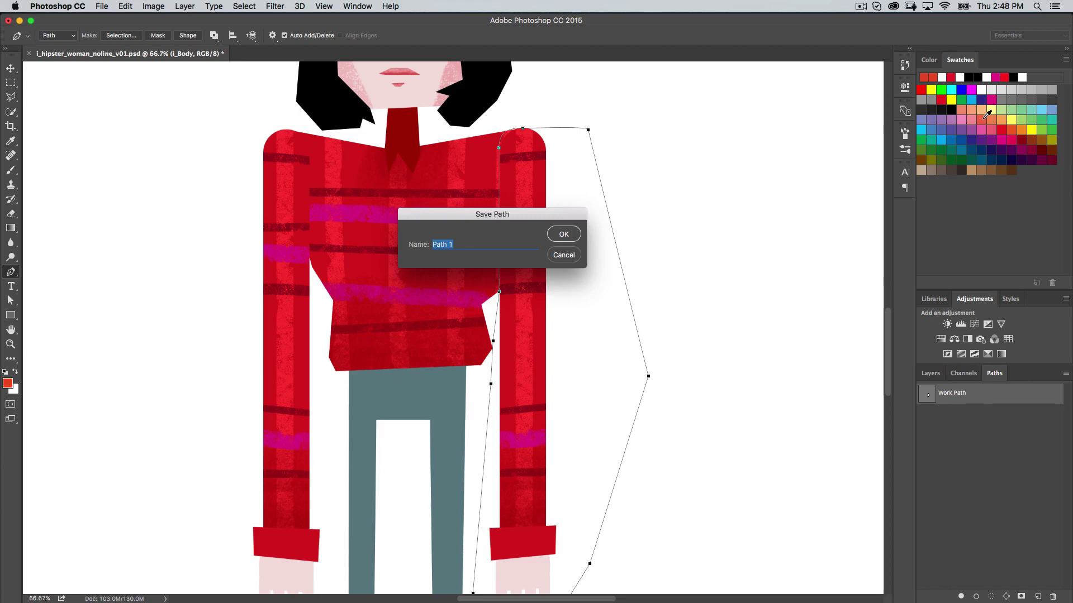
pyautogui.write('Left A')
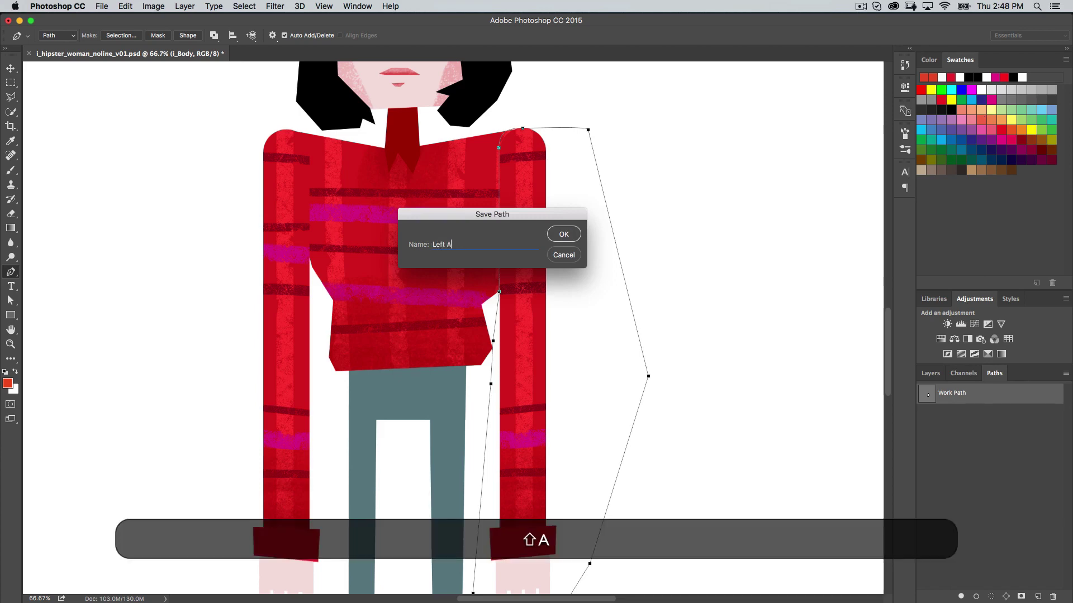
pyautogui.write('rm')
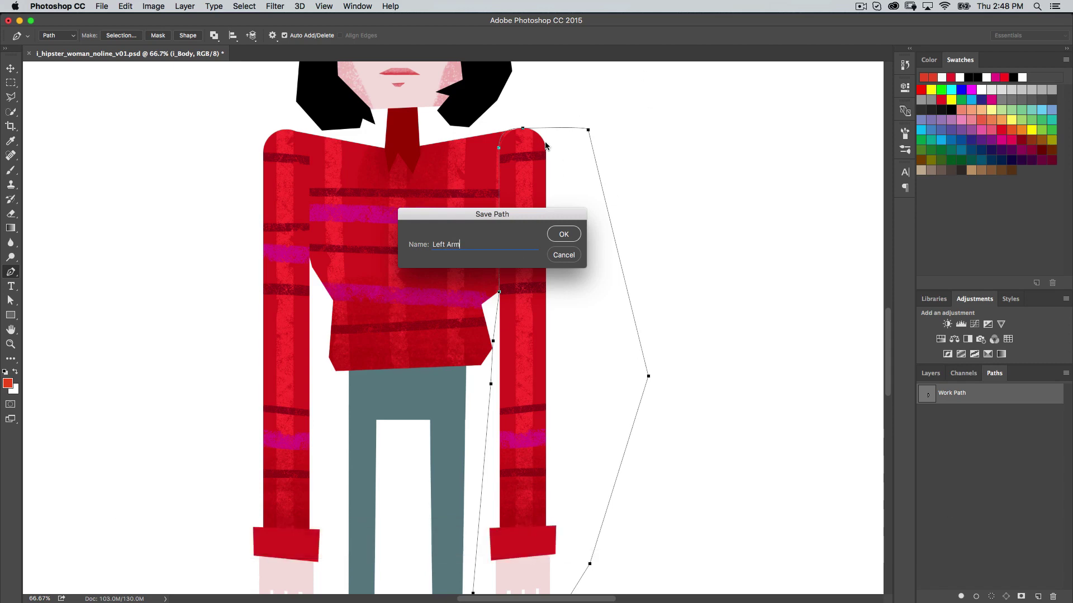
pyautogui.click(578, 235)
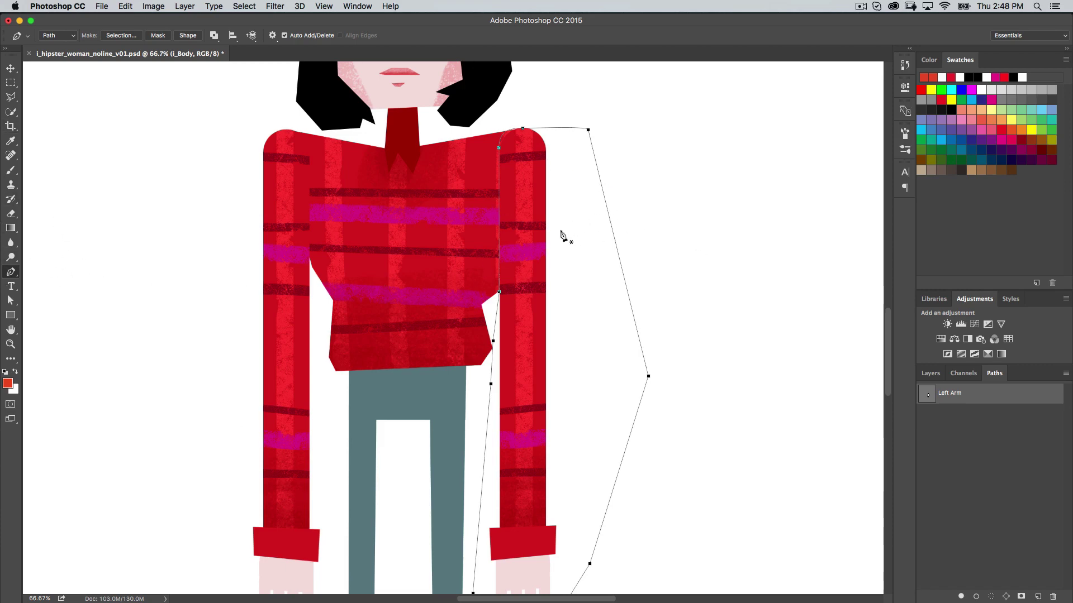
# Using the Direct Selection tool, move the Left Arm path's armpit anchor onto the seam between torso and sleeve.
pyautogui.press('a')
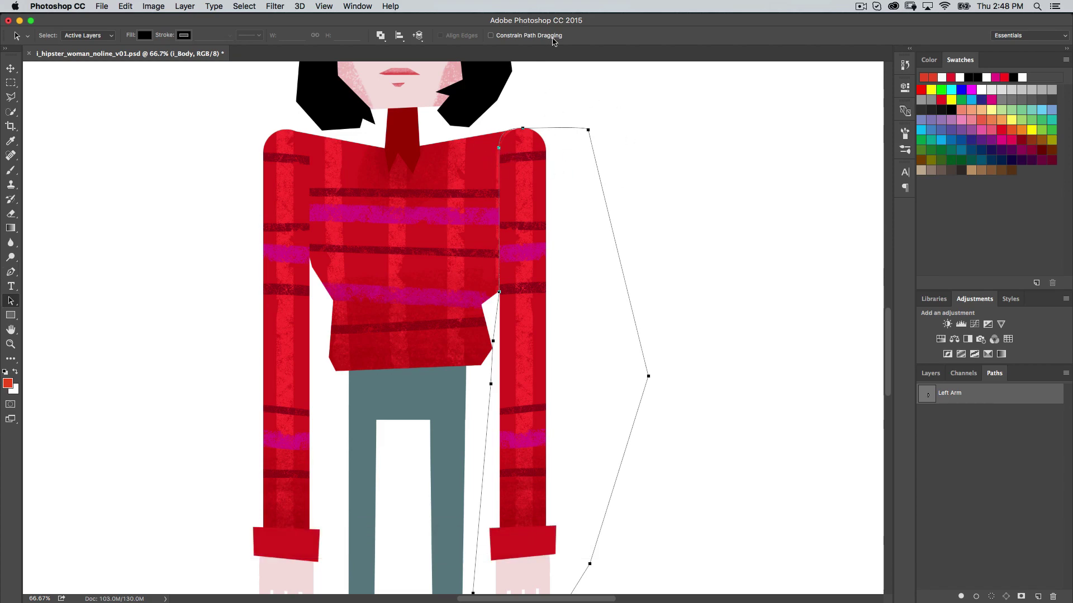
pyautogui.rightClick(11, 302)
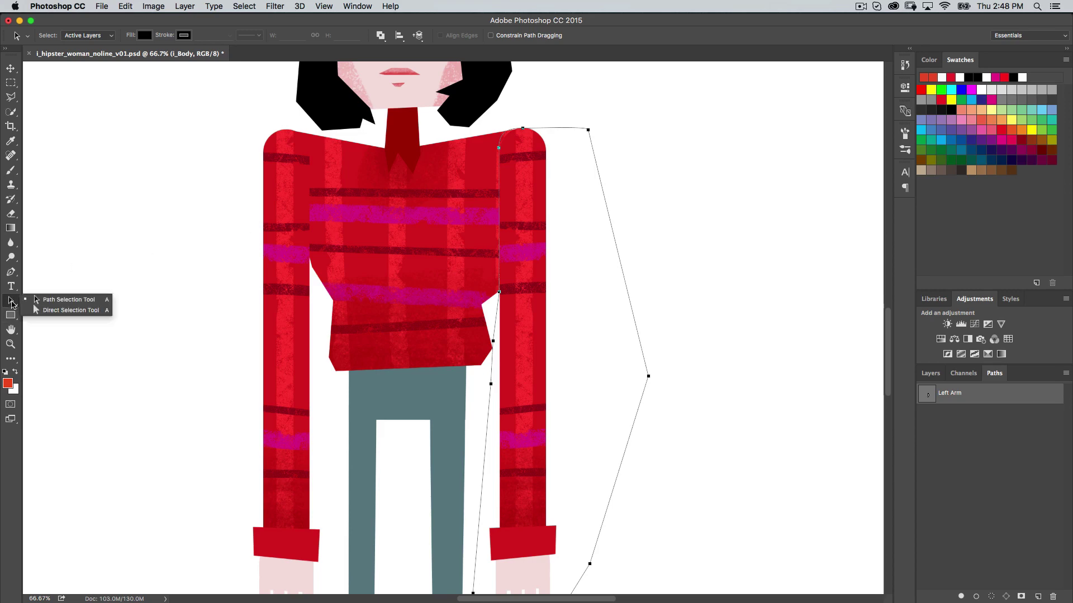
pyautogui.click(97, 313)
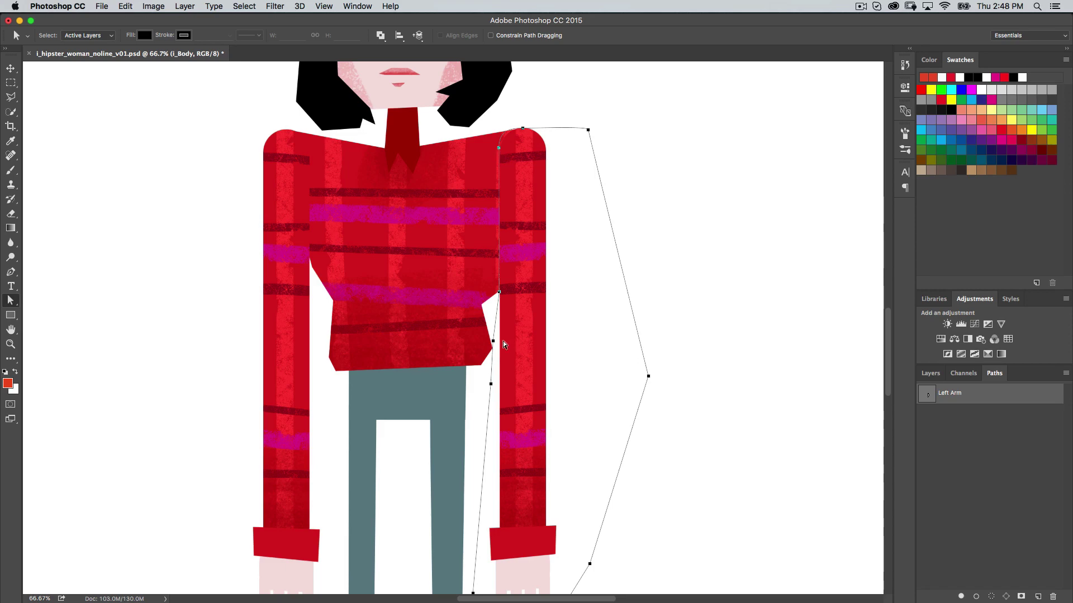
pyautogui.moveTo(494, 342); pyautogui.dragTo(495, 344)
pyautogui.click(498, 149)
pyautogui.press('super+equal')
pyautogui.press('super+equal')
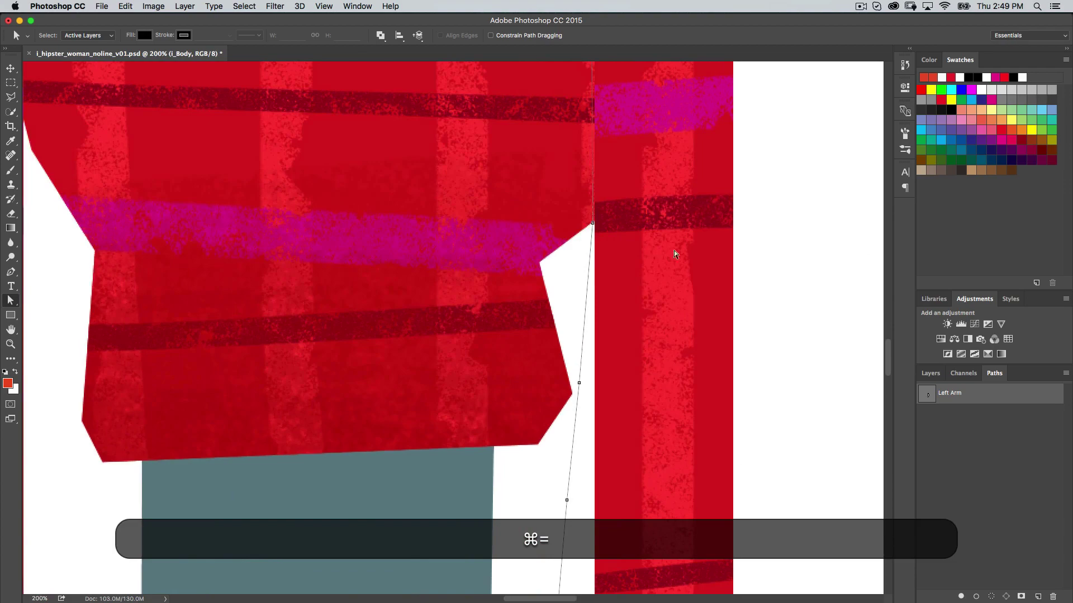
pyautogui.moveTo(689, 216); pyautogui.dragTo(593, 302)
pyautogui.scroll(5, 670, 143)
pyautogui.scroll(-5, 682, 79)
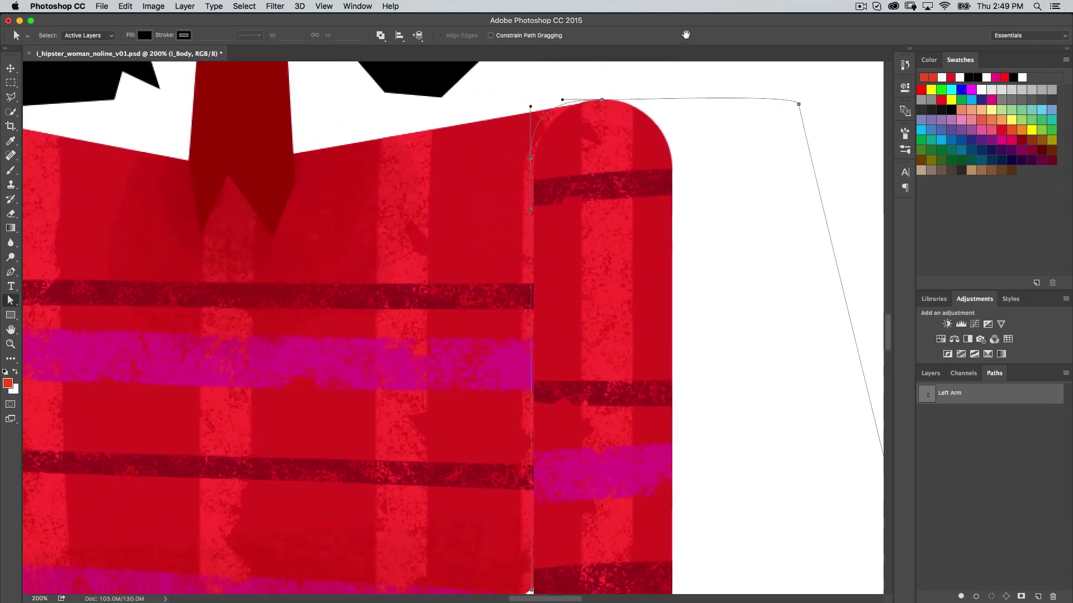
pyautogui.scroll(-3, 706, 148)
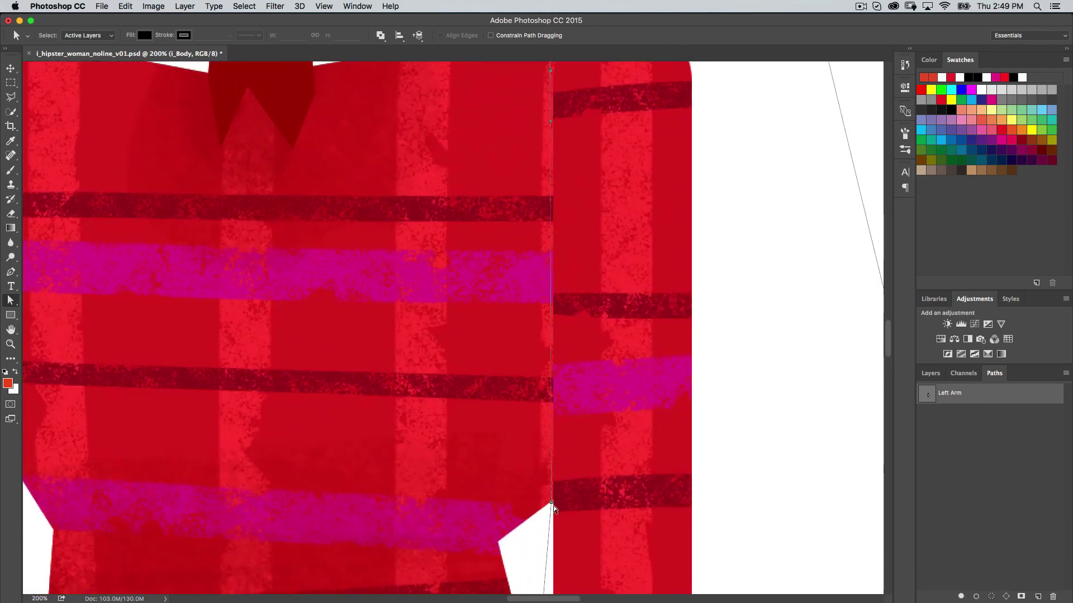
pyautogui.moveTo(551, 504); pyautogui.dragTo(552, 506)
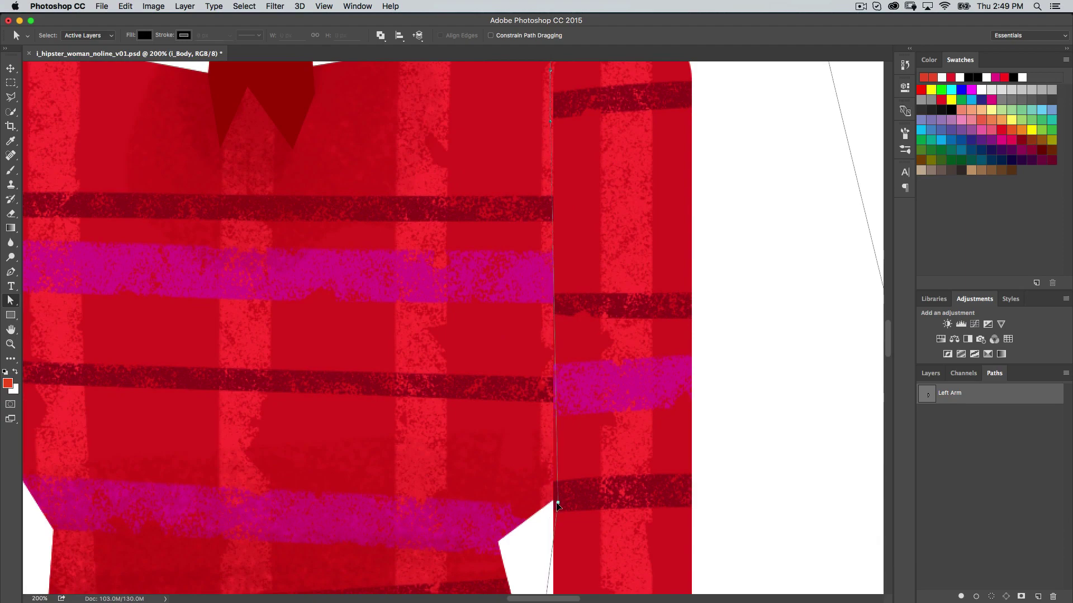
# Adjust the path's shoulder anchors and upper curve handle to match the rounded contour of the sleeve.
pyautogui.scroll(5, 643, 157)
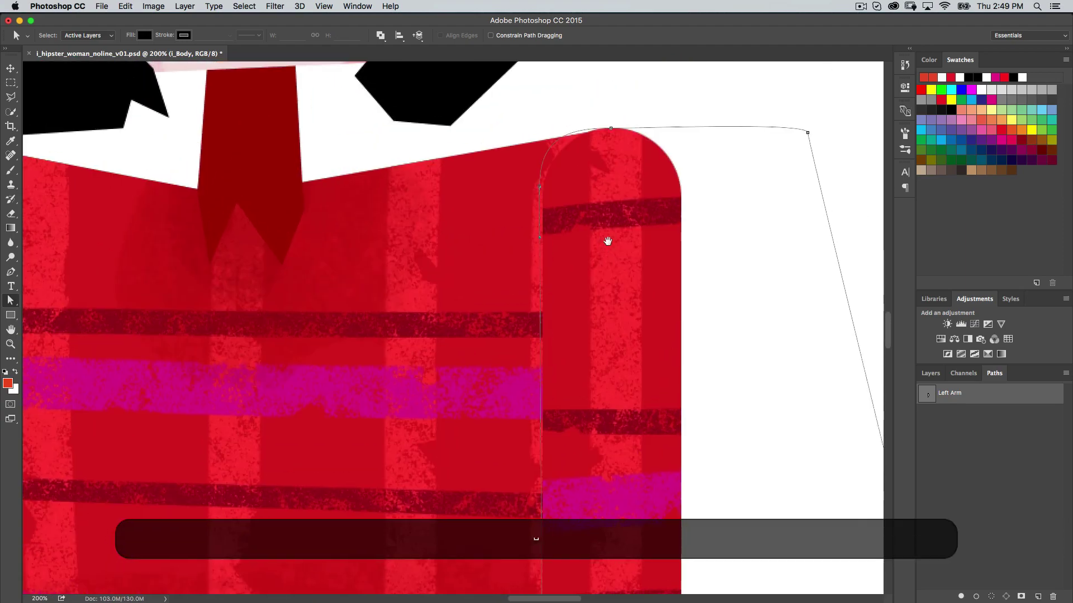
pyautogui.click(534, 187)
pyautogui.moveTo(534, 187); pyautogui.dragTo(537, 190)
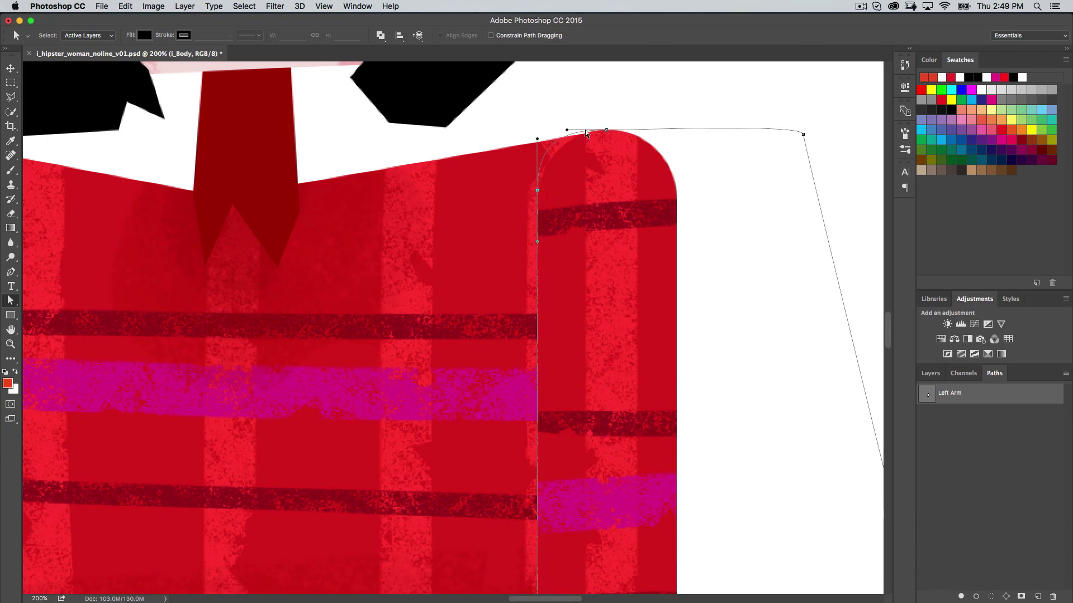
pyautogui.moveTo(606, 130); pyautogui.dragTo(610, 130)
pyautogui.moveTo(538, 138); pyautogui.dragTo(538, 158)
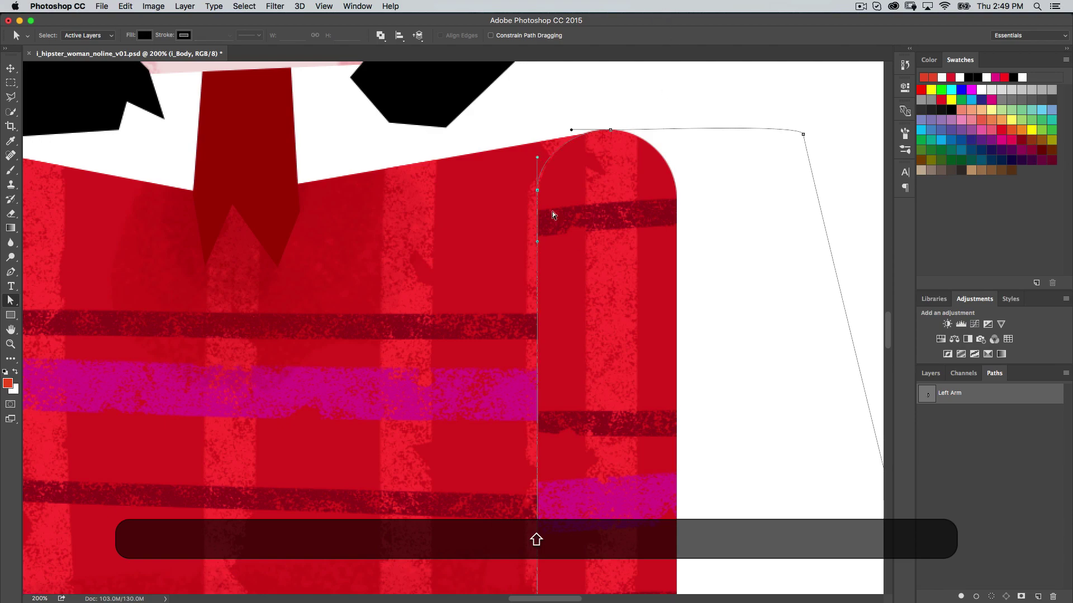
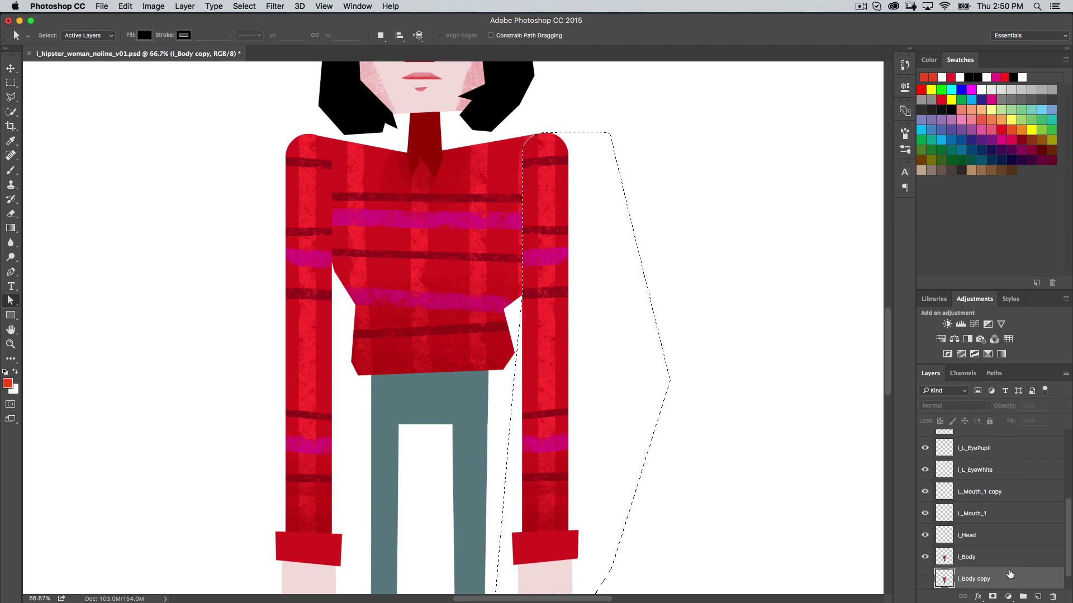
# Cut the selected left arm from the i_Body layer and paste it in place on a new layer.
pyautogui.click(1008, 552)
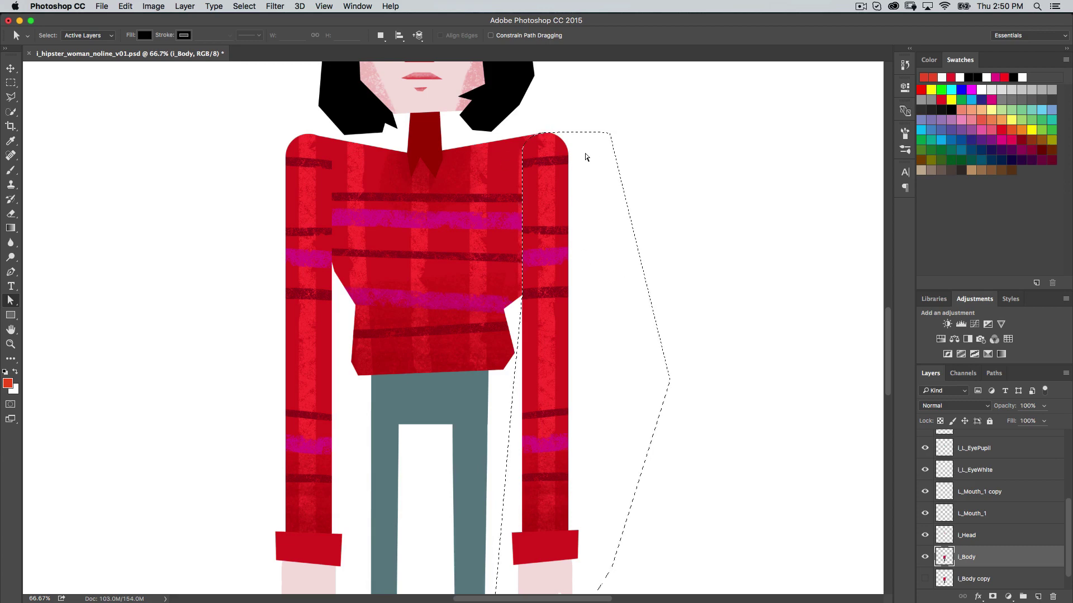
pyautogui.press('super+x')
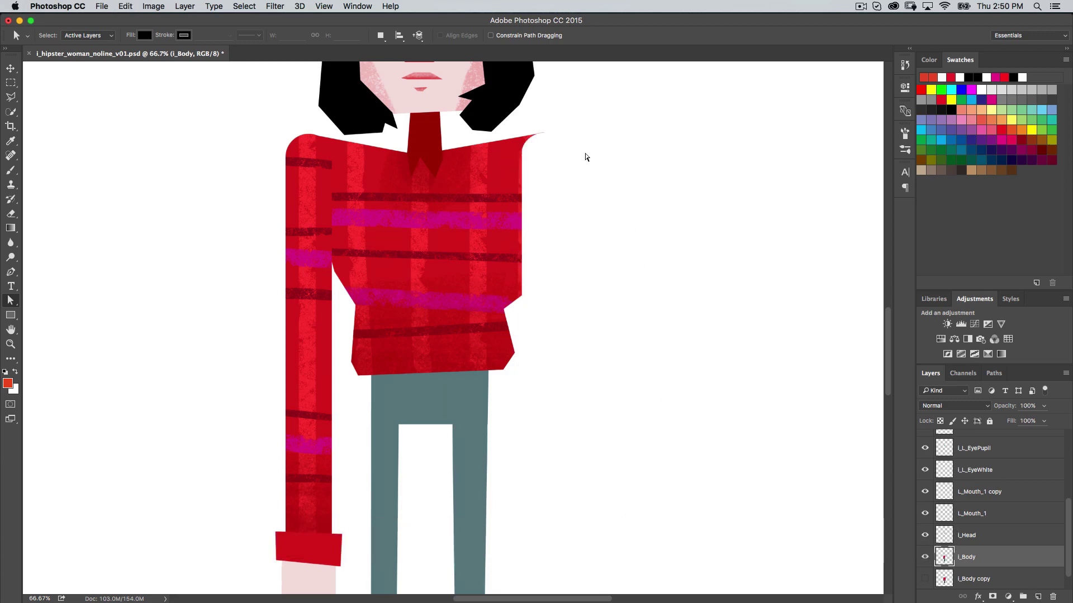
pyautogui.press('super')
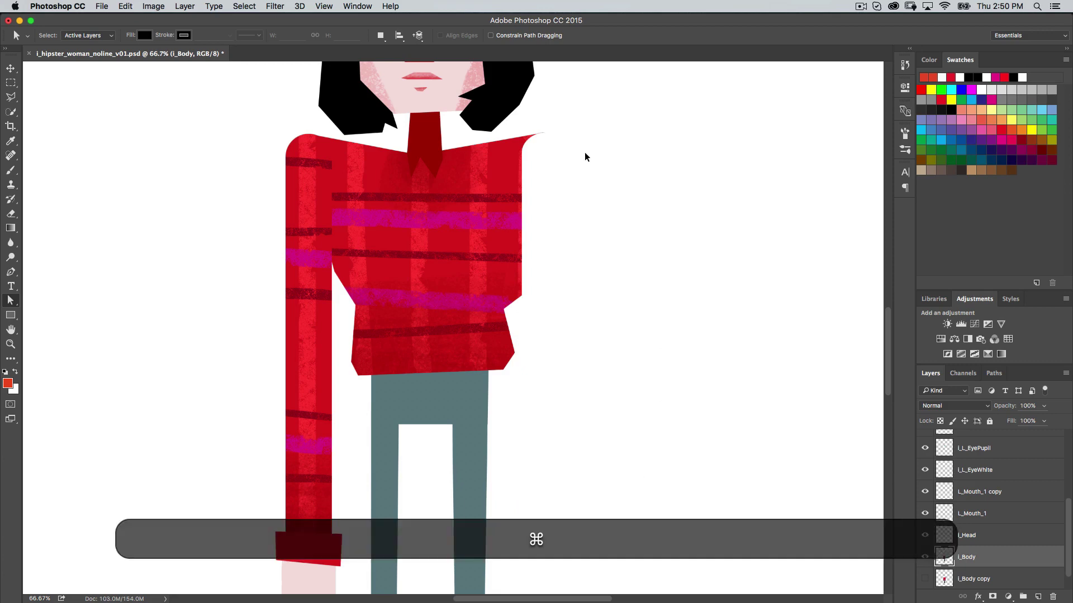
pyautogui.press('shift+super+v')
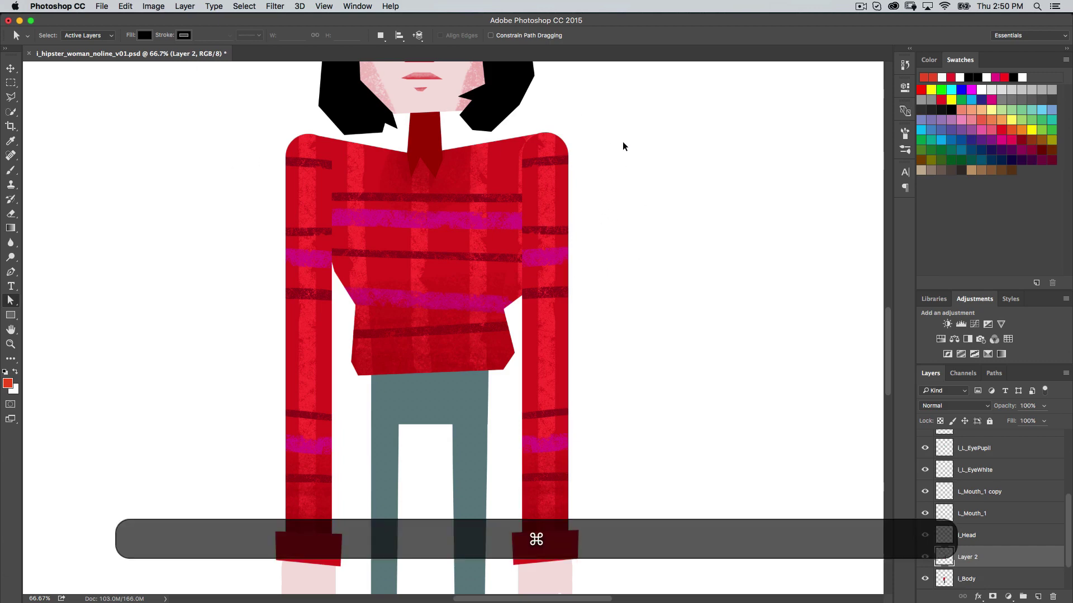
# Try a regular paste of the cut left arm instead of the paste in place, and return to the arm pasted in place.
pyautogui.press('super+z')
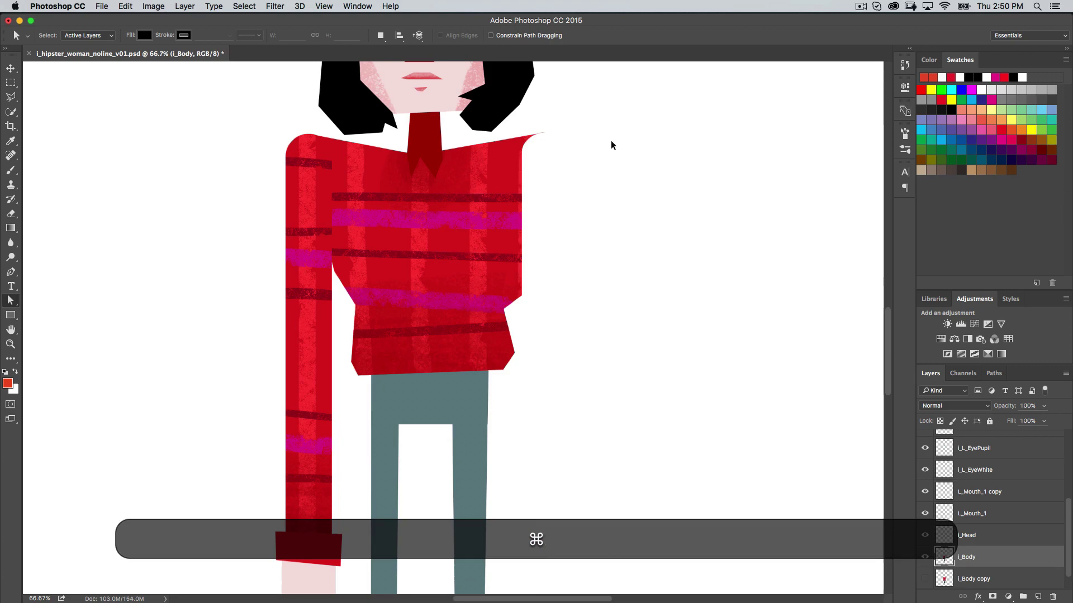
pyautogui.press('super+v')
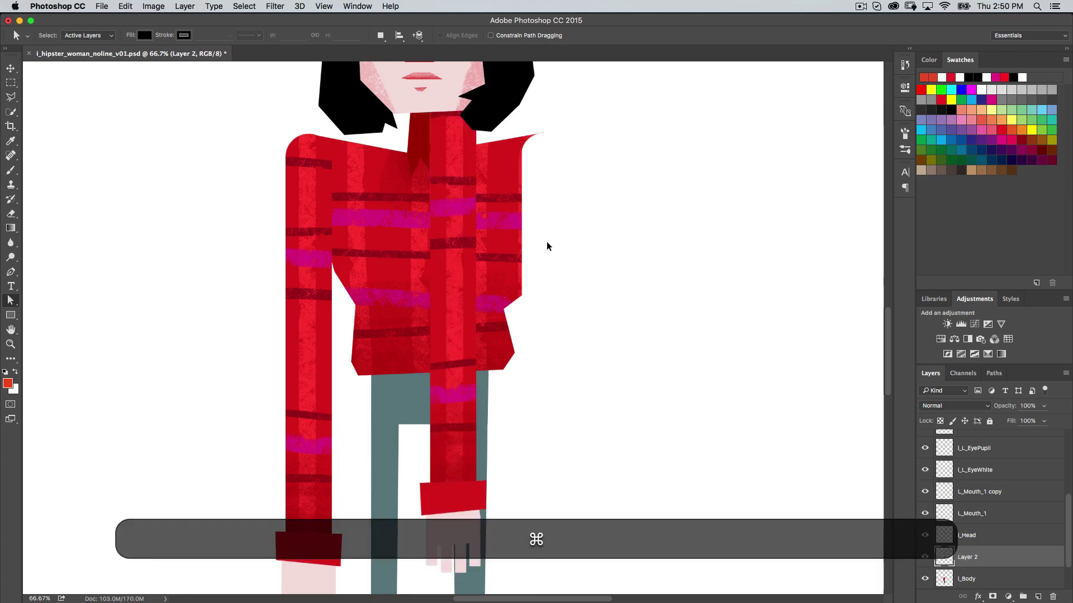
pyautogui.press('super+z')
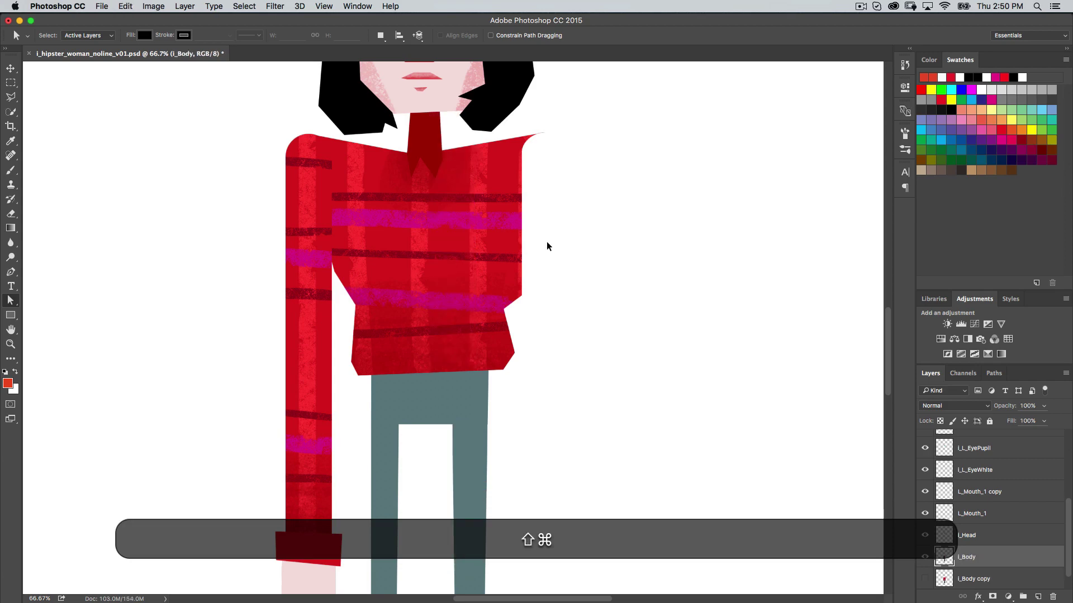
pyautogui.press('super+shift+v')
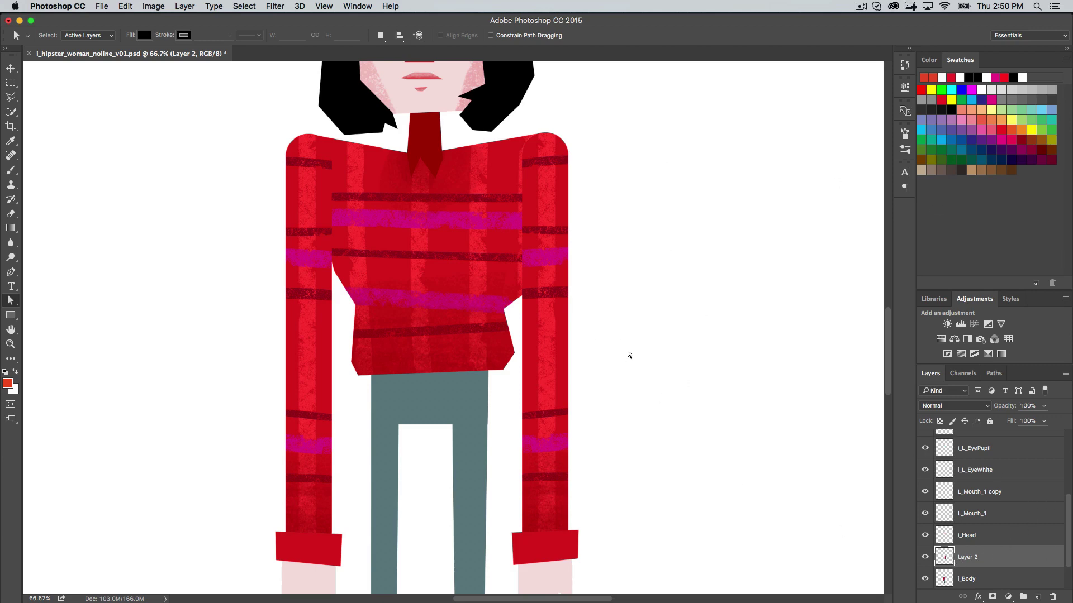
# Try moving the separated left arm away from the torso, and undo the move.
pyautogui.press('v')
pyautogui.moveTo(540, 257); pyautogui.dragTo(661, 262)
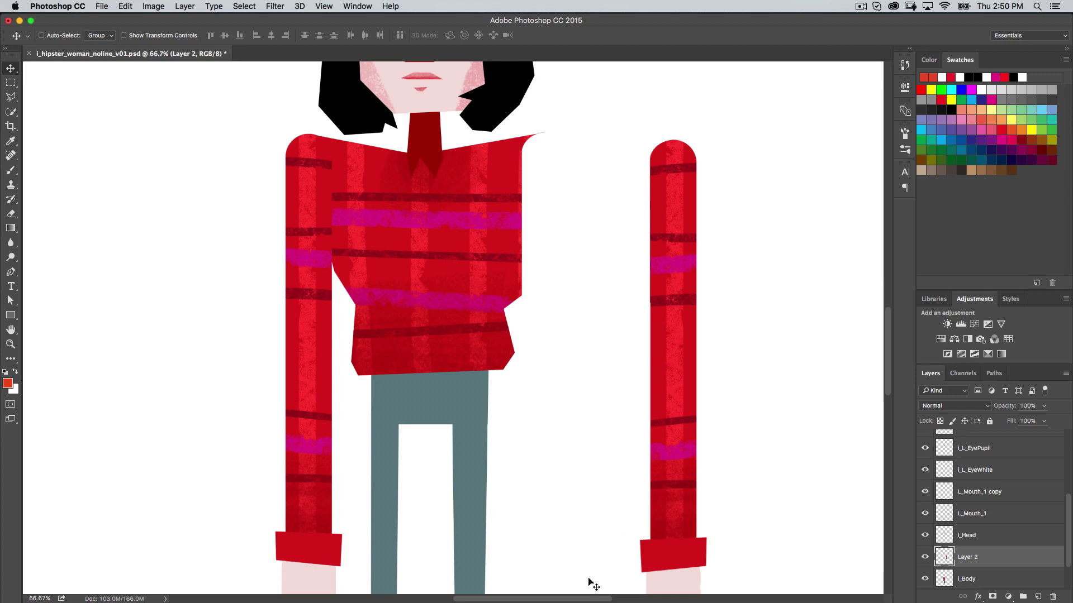
pyautogui.press('super')
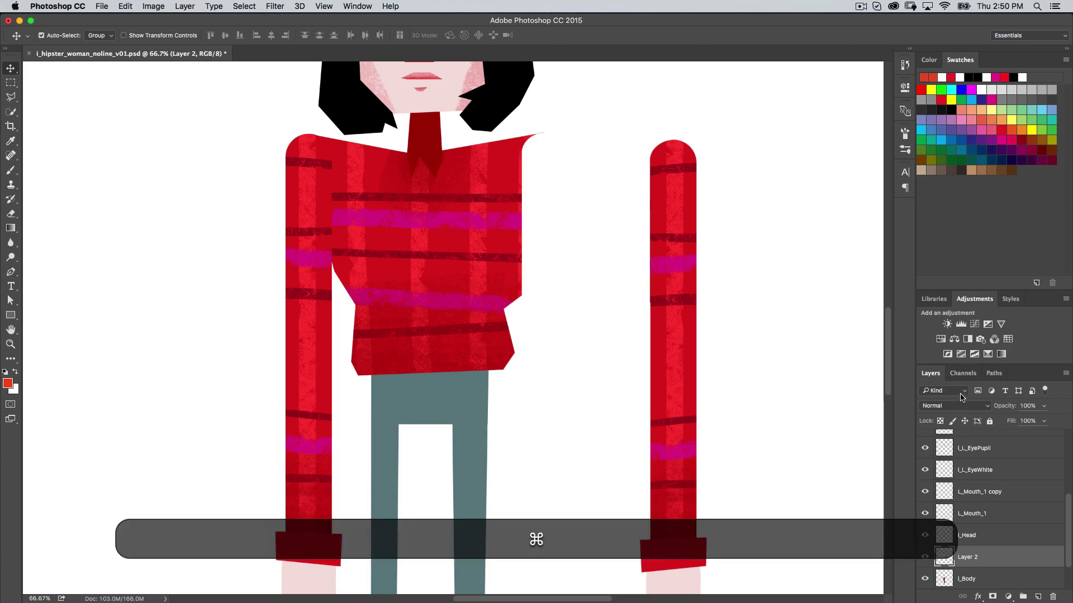
pyautogui.press('super+z')
# Rename the layer holding the cut-out arm as L_Left_Arm.
pyautogui.doubleClick(967, 557)
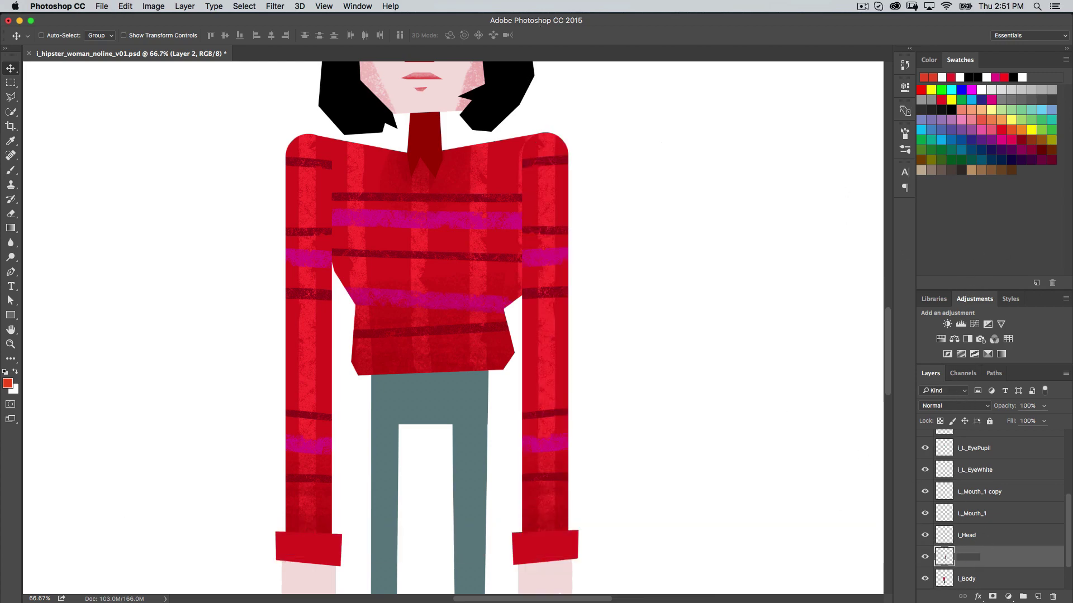
pyautogui.write('L_Left_Arm')
pyautogui.press('Return')
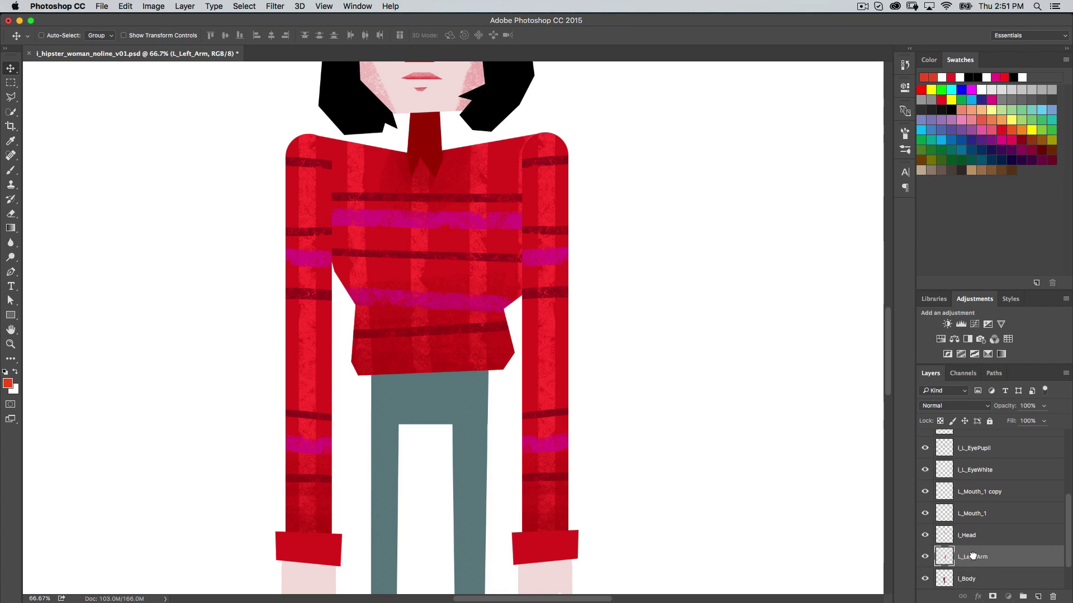
# Lower the L_Left_Arm layer's opacity to 16% and add a new empty layer directly above i_Body.
pyautogui.click(1043, 407)
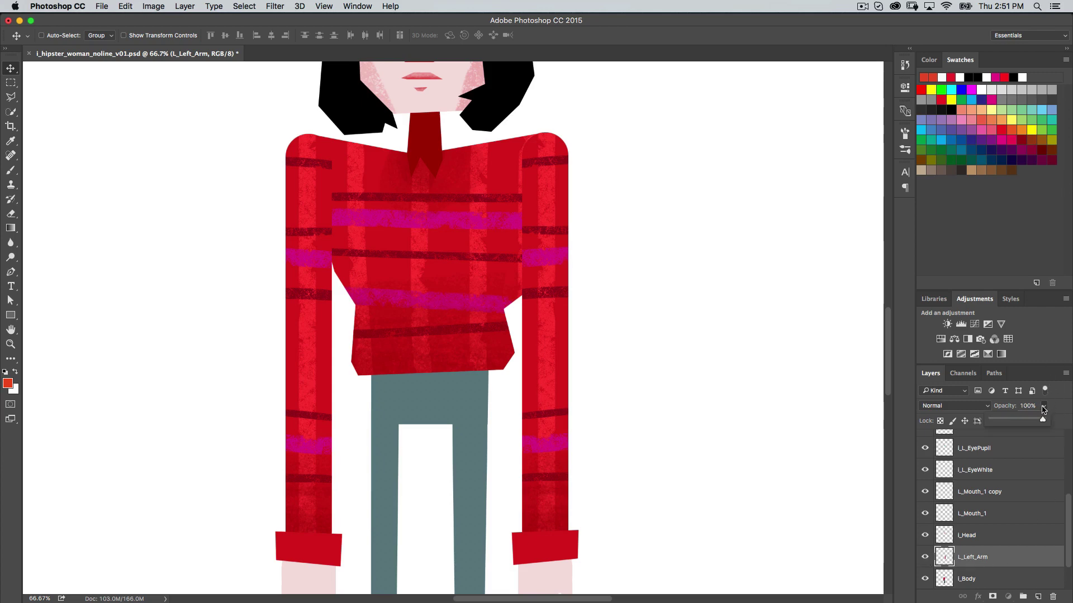
pyautogui.moveTo(1043, 423); pyautogui.dragTo(1011, 422)
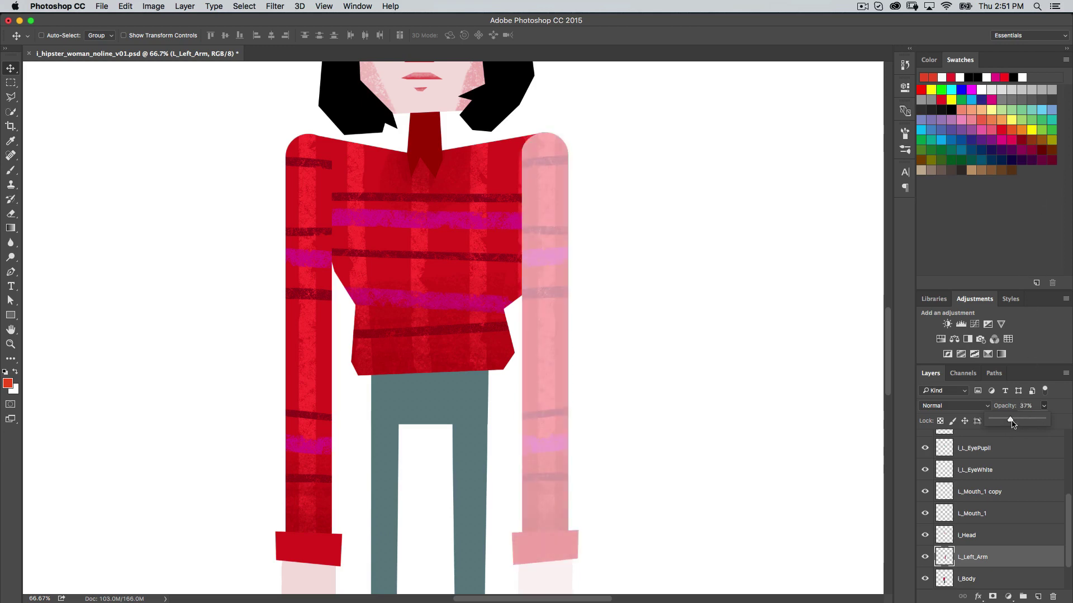
pyautogui.moveTo(1001, 425); pyautogui.dragTo(999, 423)
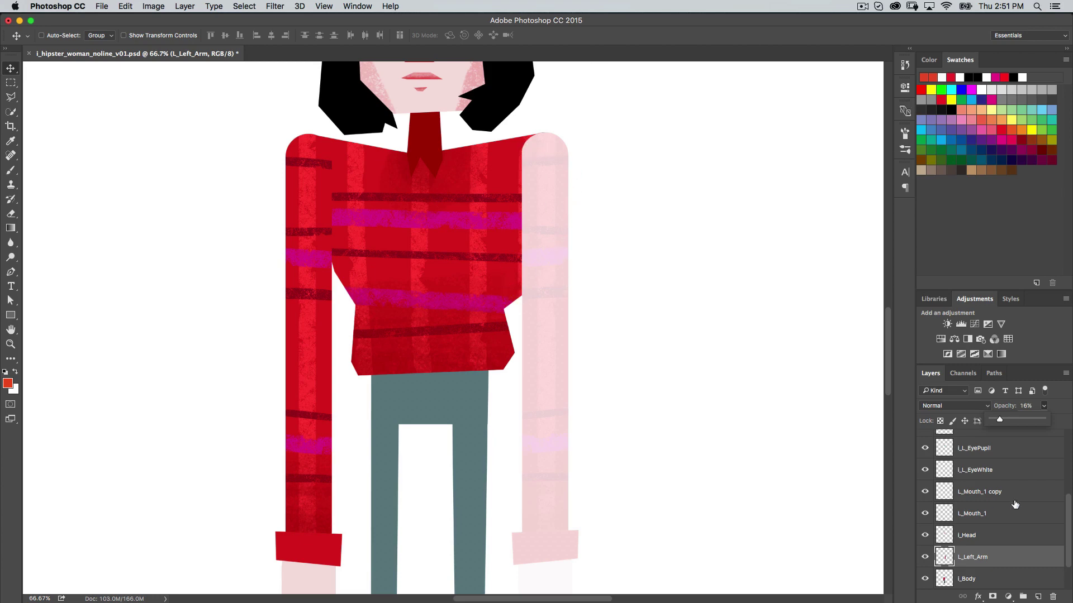
pyautogui.click(994, 581)
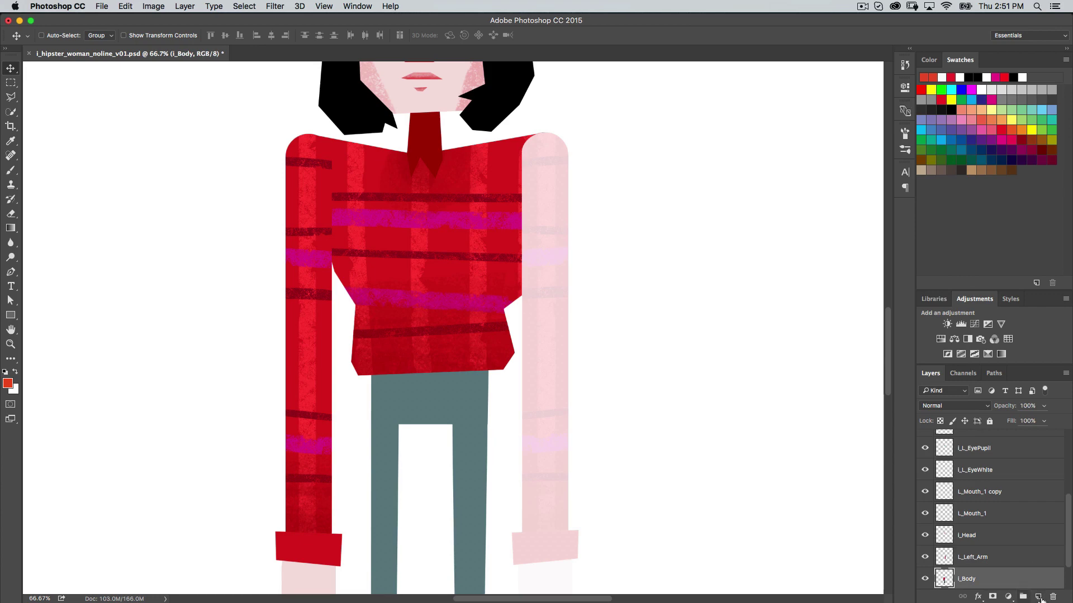
pyautogui.click(1038, 597)
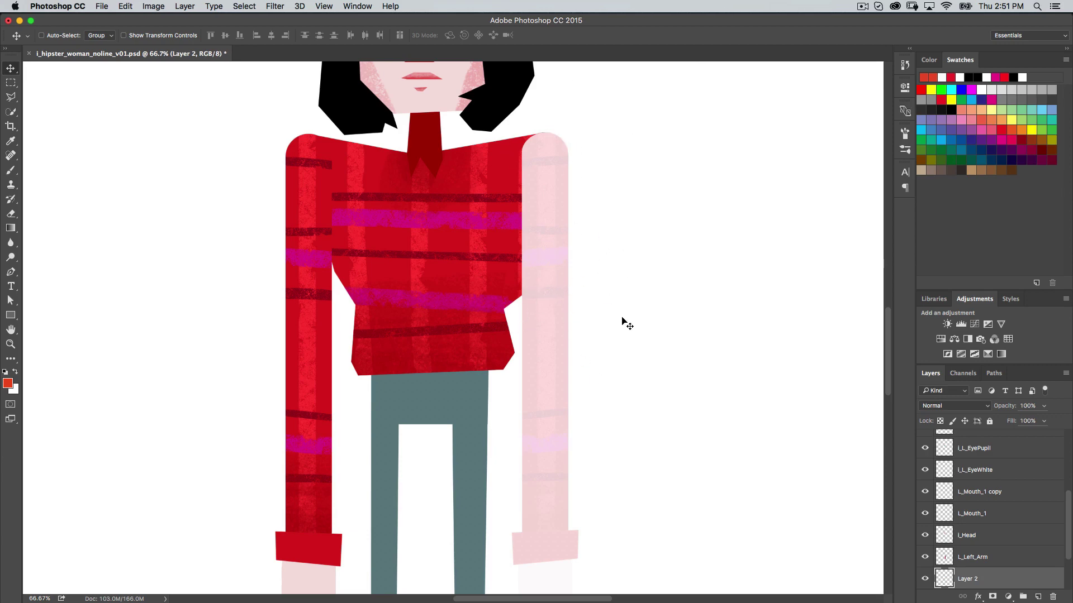
# Try freehand selections over the sweater with the regular Lasso tool, and deselect.
pyautogui.click(10, 97)
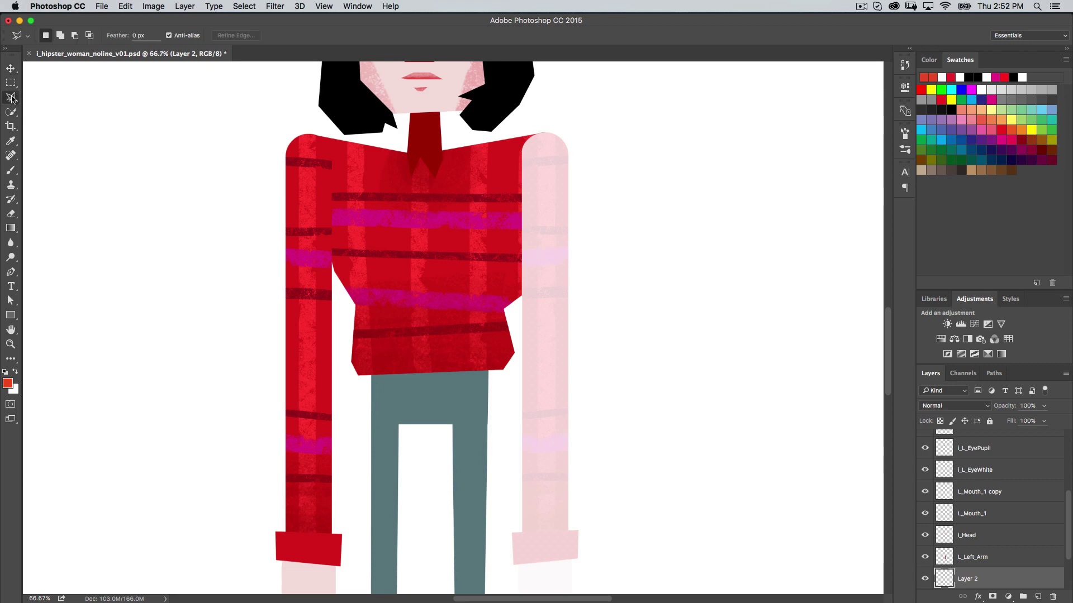
pyautogui.rightClick(13, 101)
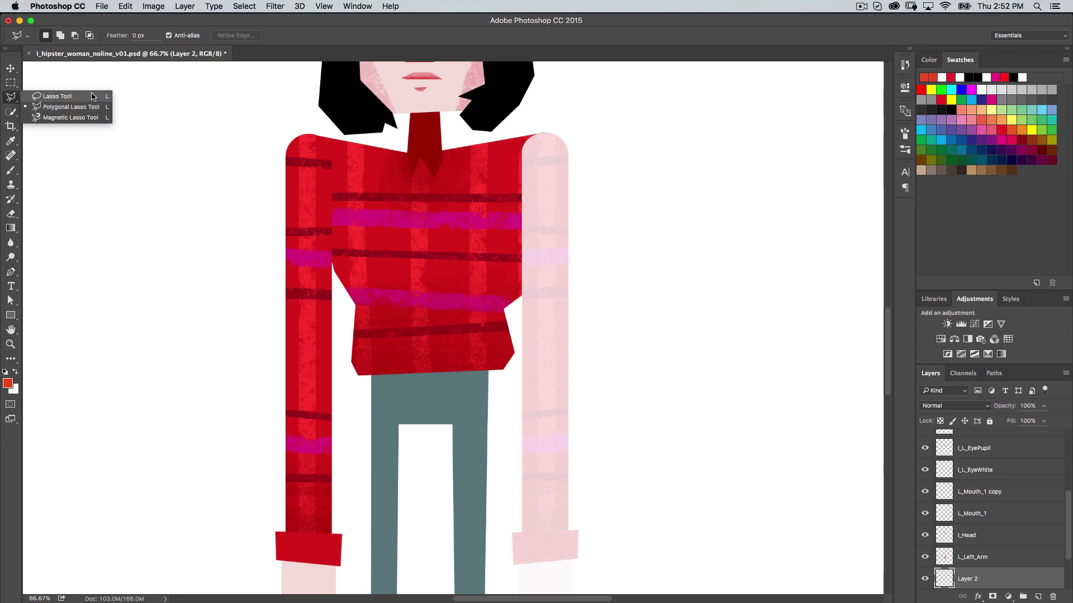
pyautogui.click(57, 96)
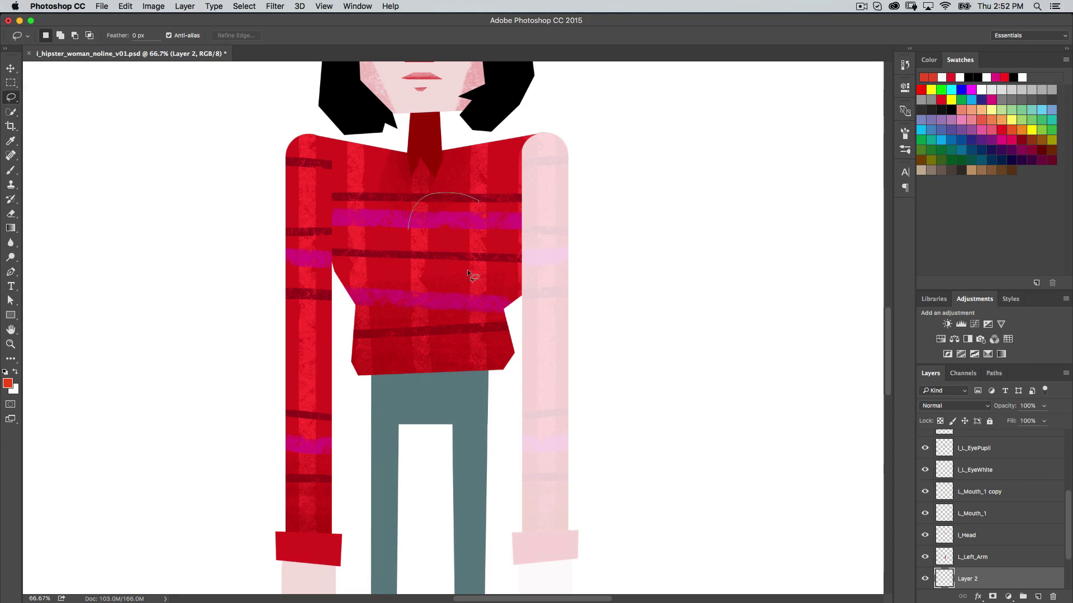
pyautogui.moveTo(467, 269); pyautogui.dragTo(436, 194)
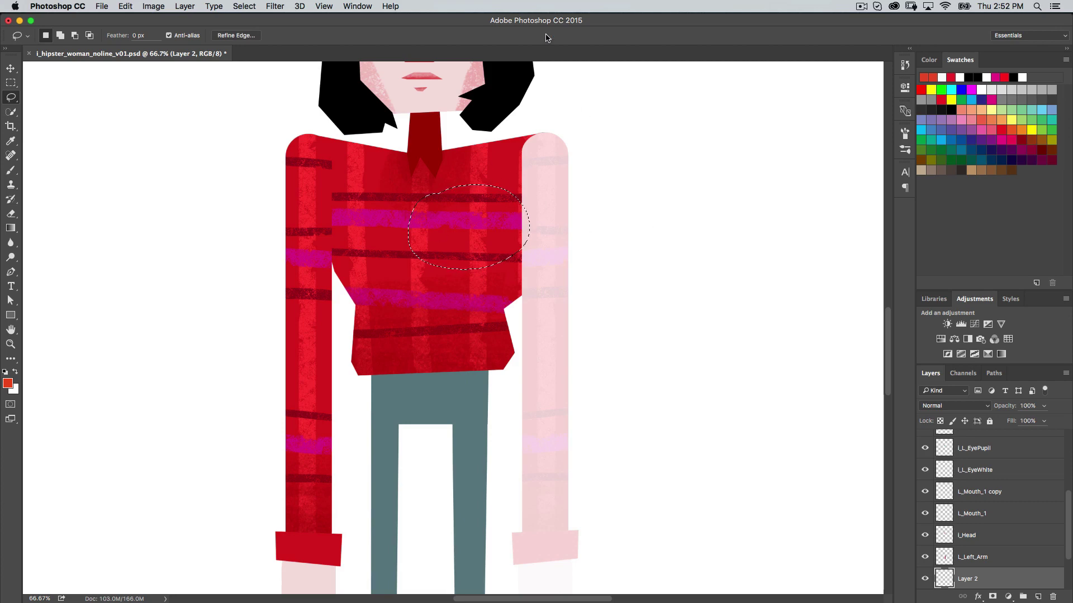
pyautogui.click(383, 334)
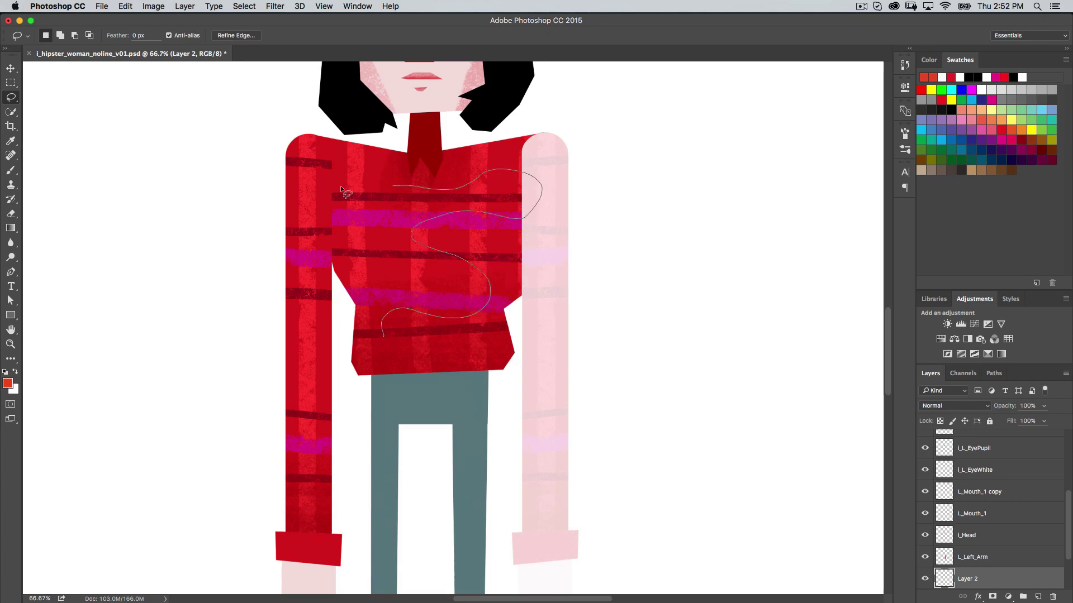
pyautogui.moveTo(342, 190); pyautogui.dragTo(317, 190)
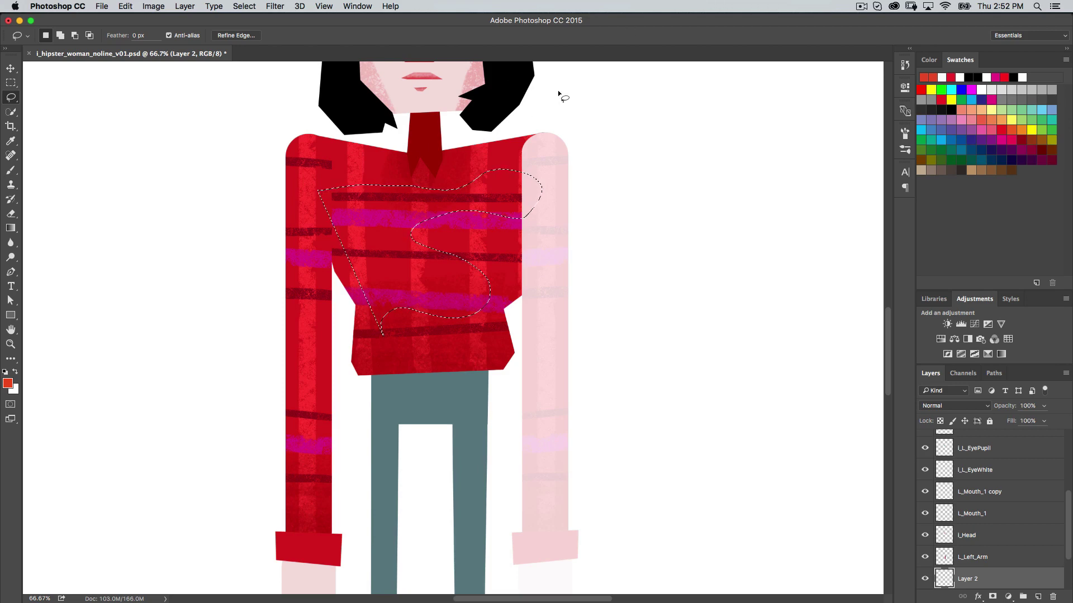
pyautogui.press('super+d')
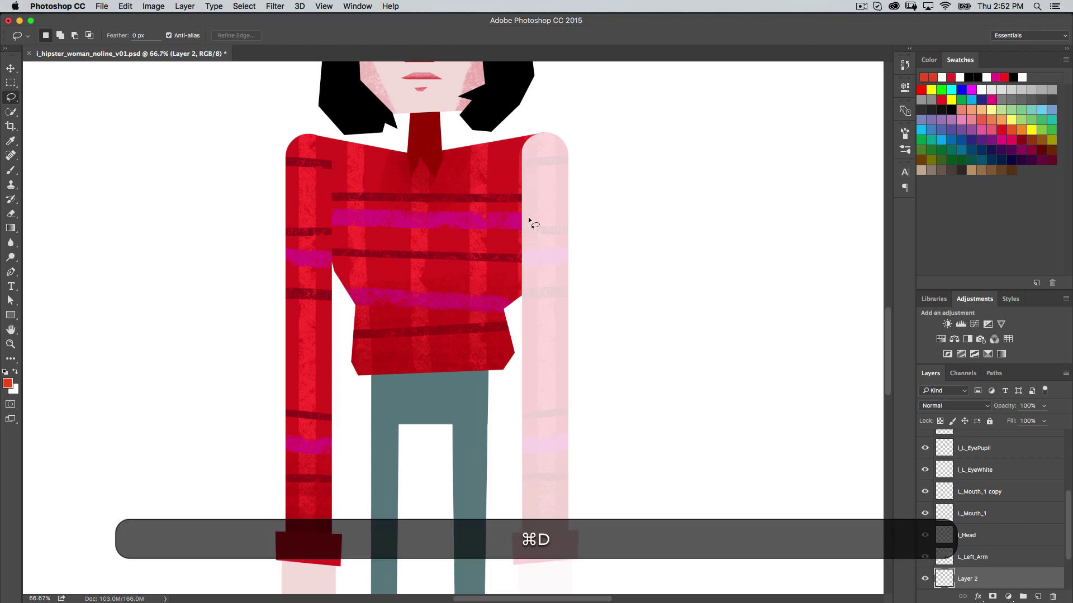
# With the Polygonal Lasso tool, select a shoulder patch running from the armpit to the sleeve's outer edge, the shoulder top and the torso's shoulder line.
pyautogui.hotkey('shift', 'l')
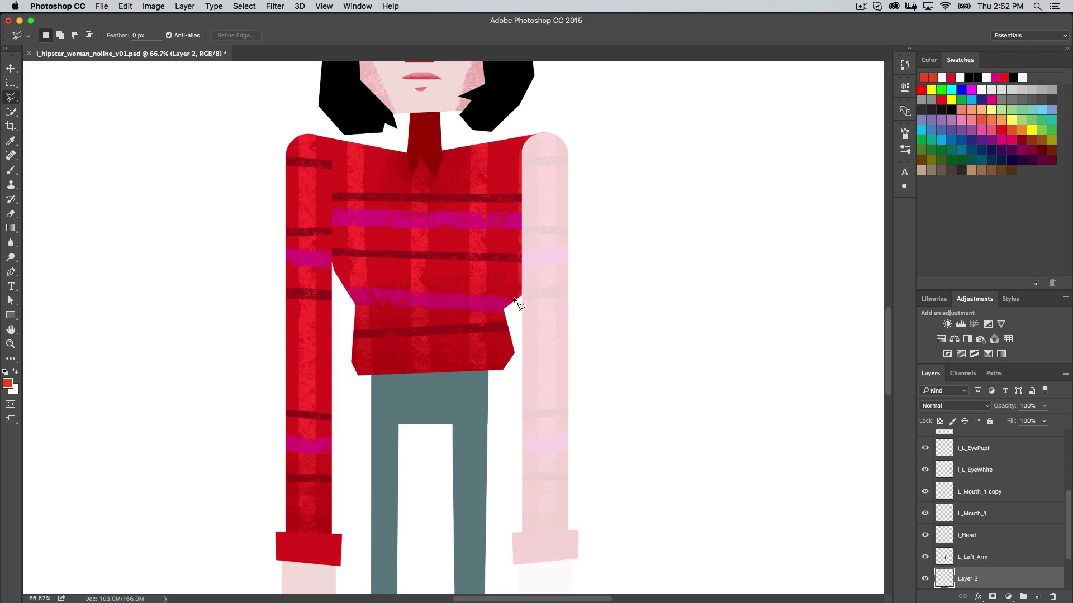
pyautogui.keyDown('super'); pyautogui.click(528, 253); pyautogui.keyUp('super')
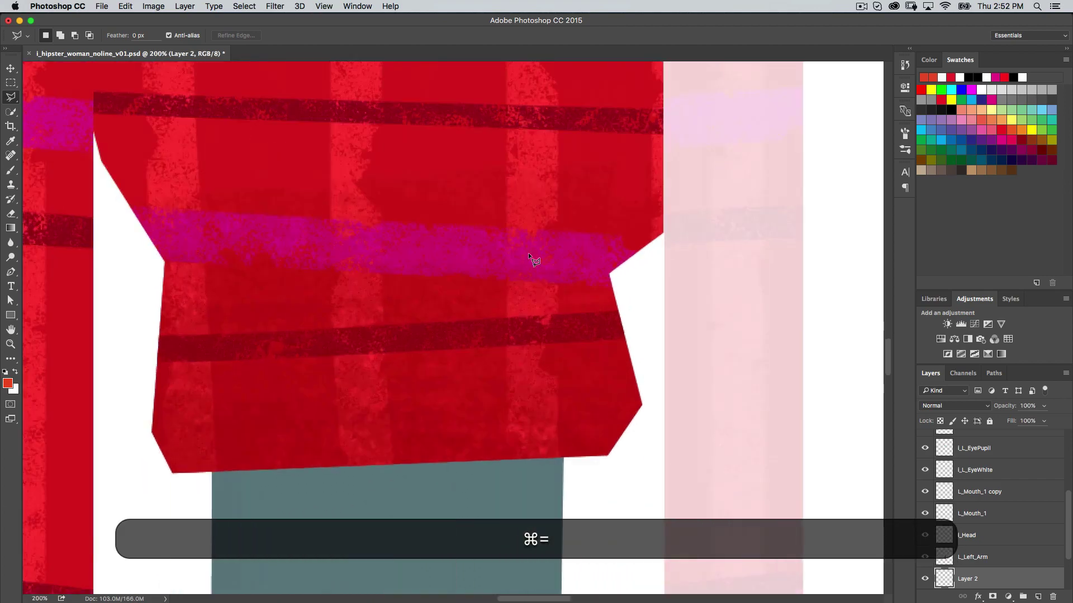
pyautogui.moveTo(708, 290); pyautogui.dragTo(572, 263)
pyautogui.press('super+minus')
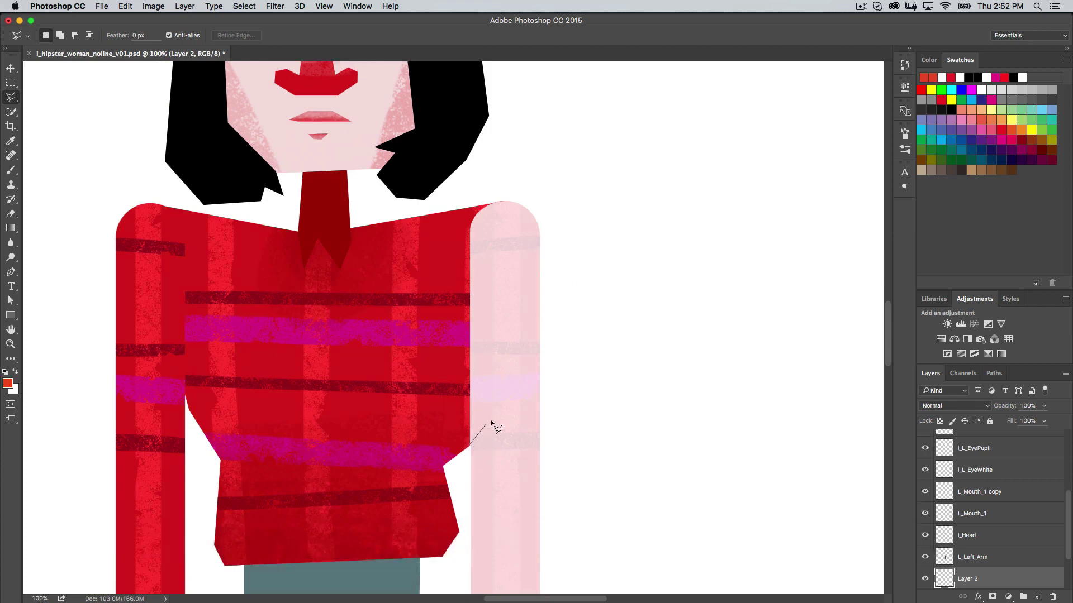
pyautogui.click(538, 229)
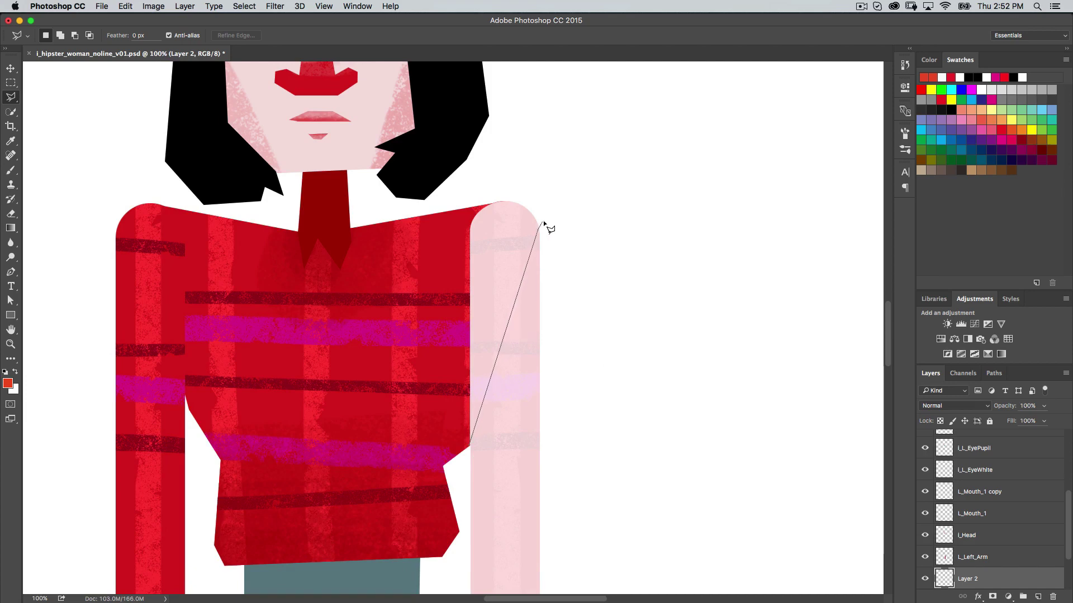
pyautogui.click(501, 201)
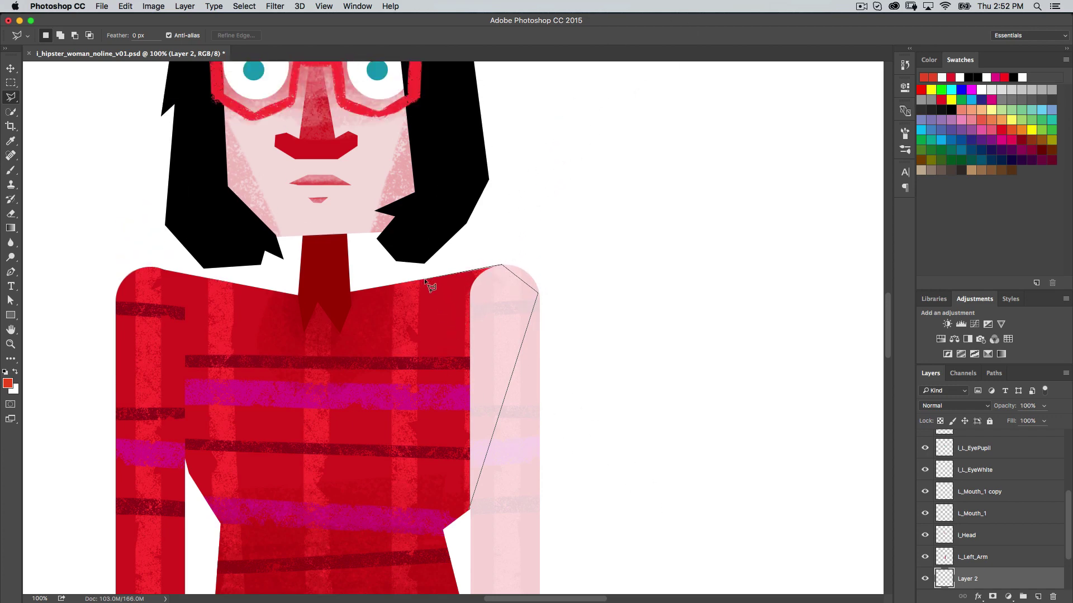
pyautogui.click(420, 280)
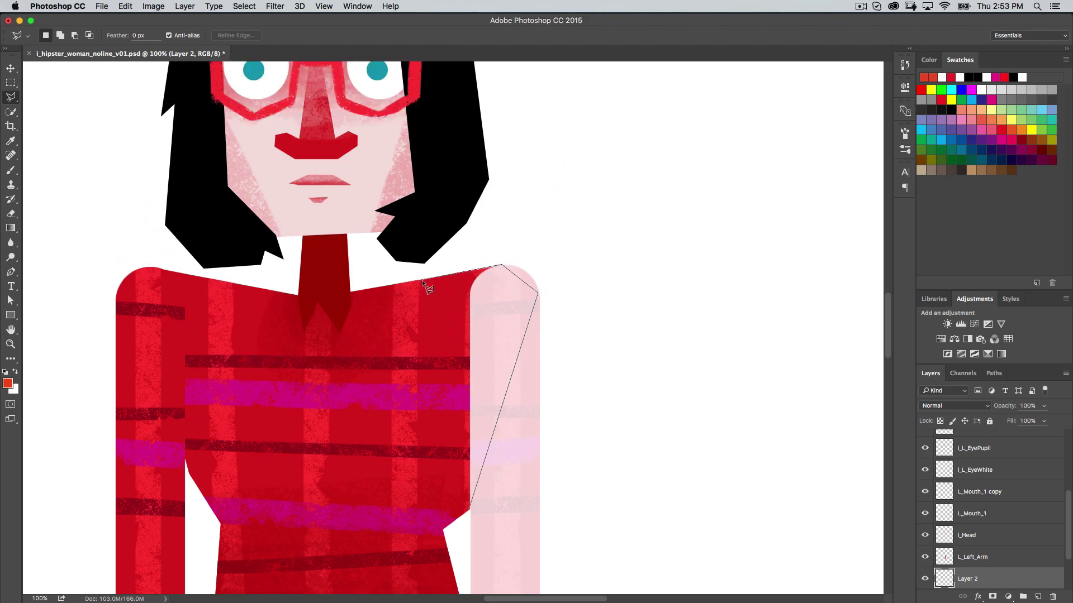
pyautogui.click(468, 510)
# Sample the sweater's base red near the shoulder, fill the selected patch with it on the new layer, and deselect.
pyautogui.press('i')
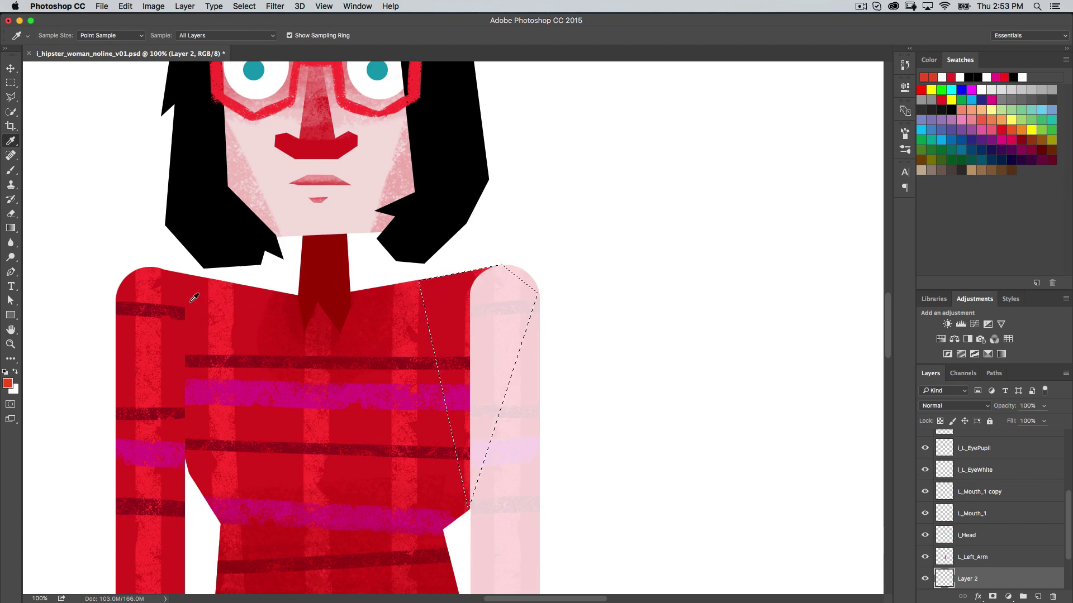
pyautogui.click(444, 293)
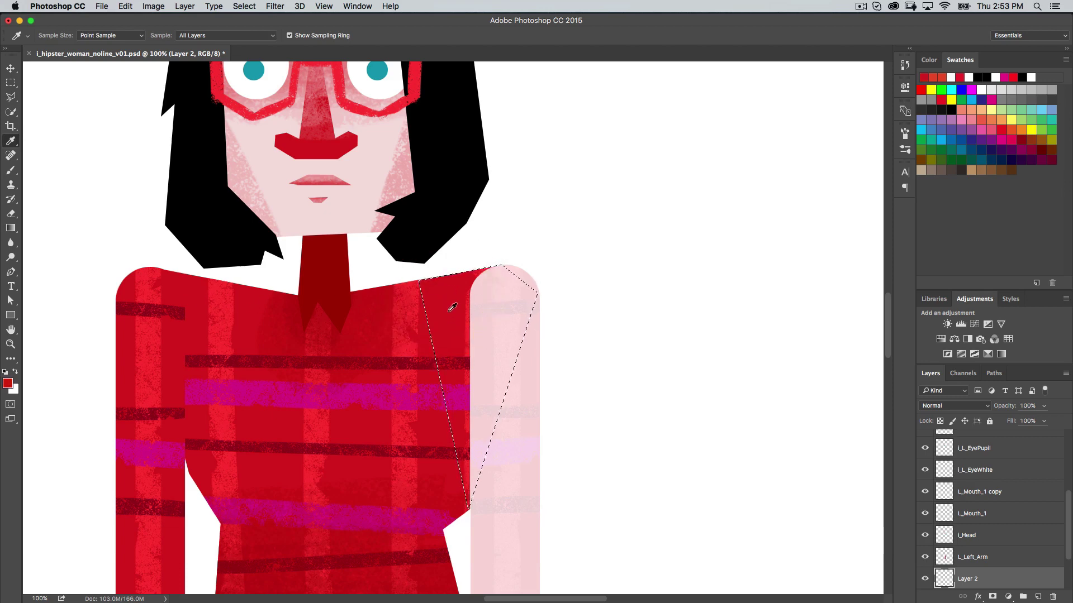
pyautogui.click(448, 296)
pyautogui.moveTo(1068, 513); pyautogui.dragTo(1068, 535)
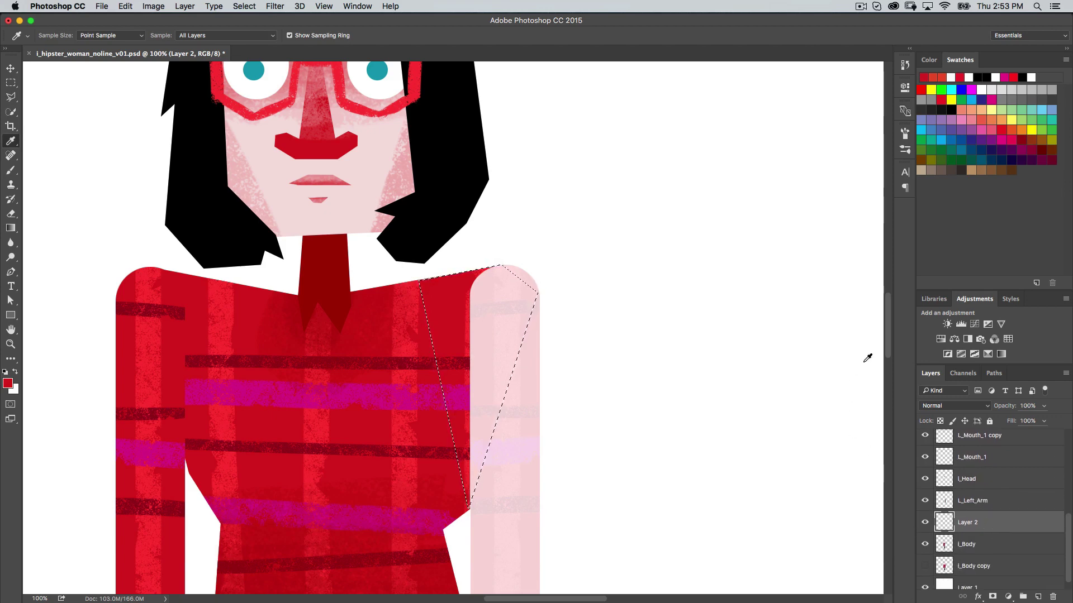
pyautogui.hotkey('alt', 'BackSpace')
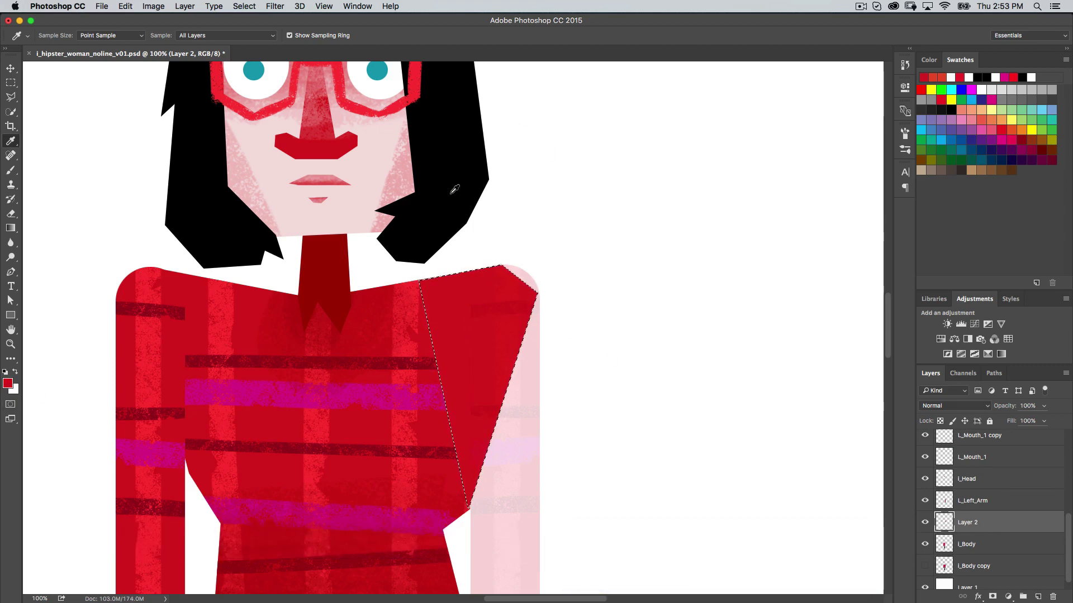
pyautogui.press('super+d')
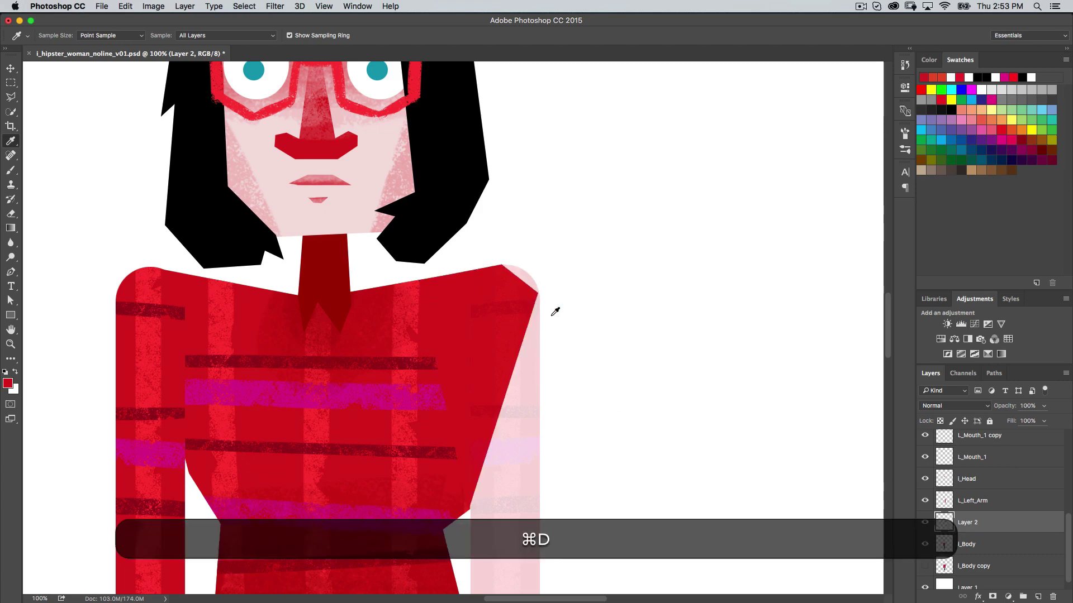
# With the Pen tool, draw a closed path around the faded shoulder cap, curving along the arm's rounded top and closing inside the torso.
pyautogui.press('space')
pyautogui.moveTo(538, 428); pyautogui.dragTo(600, 451)
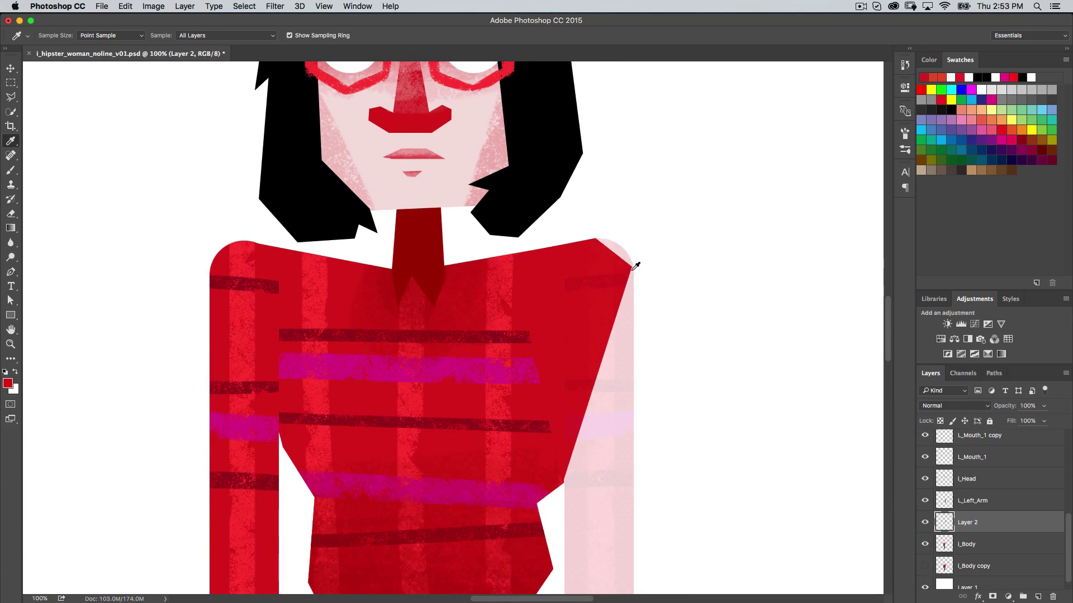
pyautogui.press('l')
pyautogui.press('super+equal')
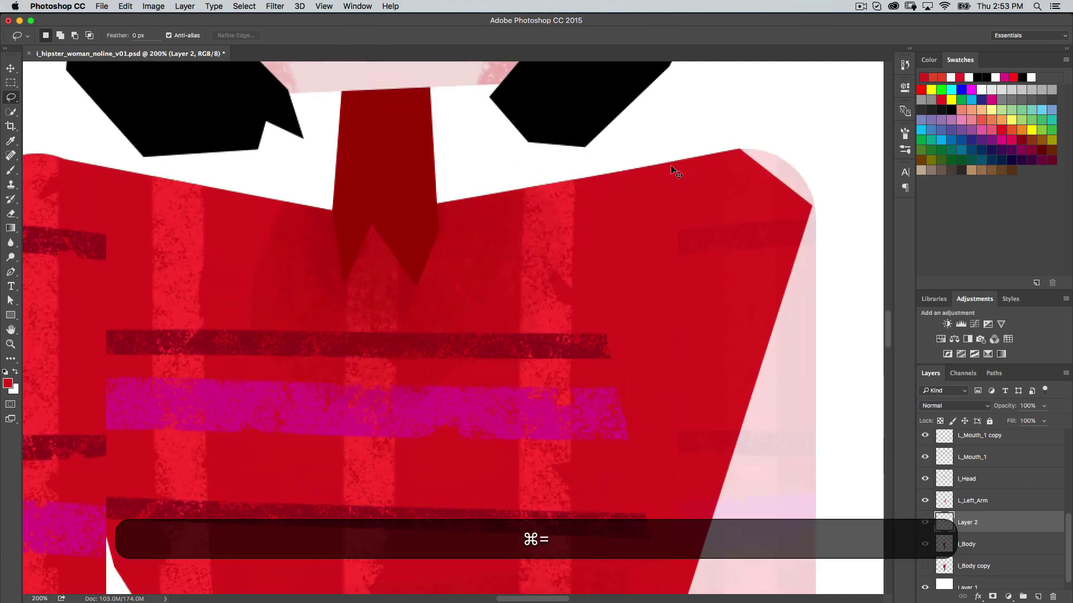
pyautogui.scroll(3, 702, 311)
pyautogui.press('p')
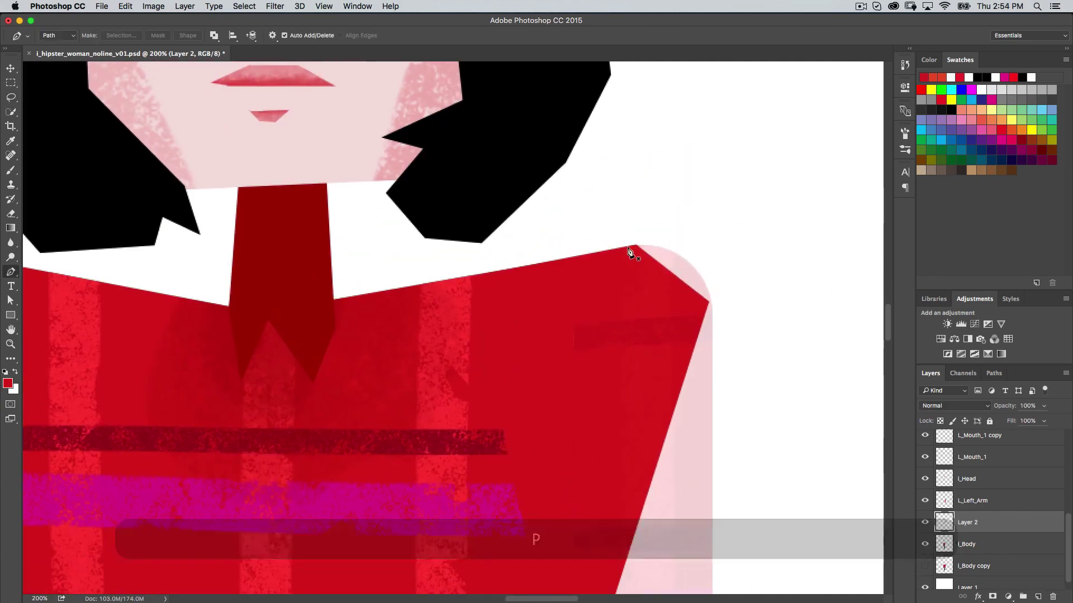
pyautogui.click(622, 251)
pyautogui.click(635, 246)
pyautogui.moveTo(686, 261); pyautogui.dragTo(707, 283)
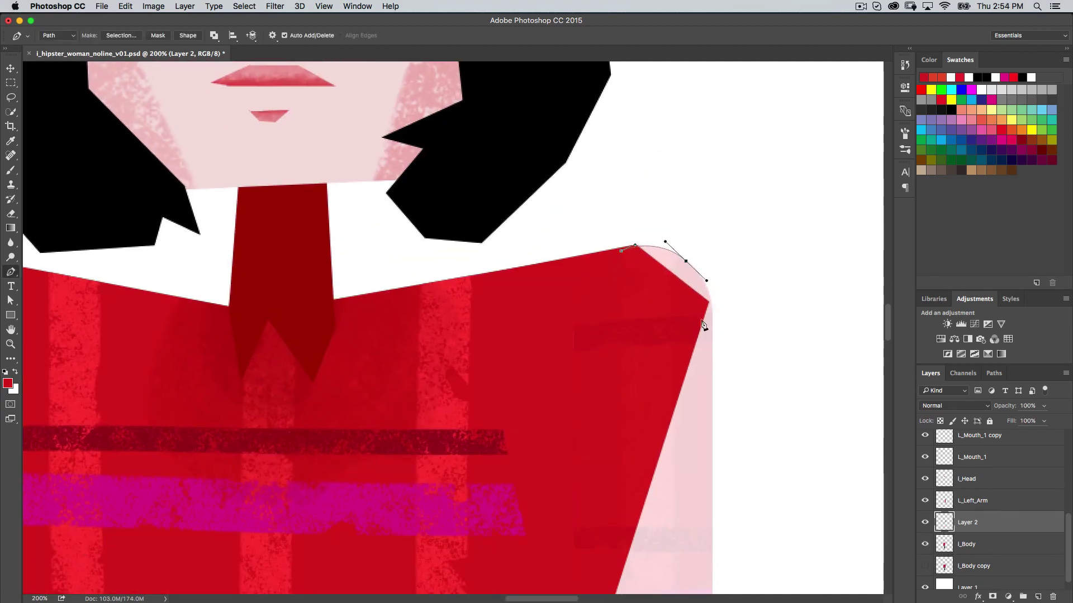
pyautogui.moveTo(703, 320); pyautogui.dragTo(689, 347)
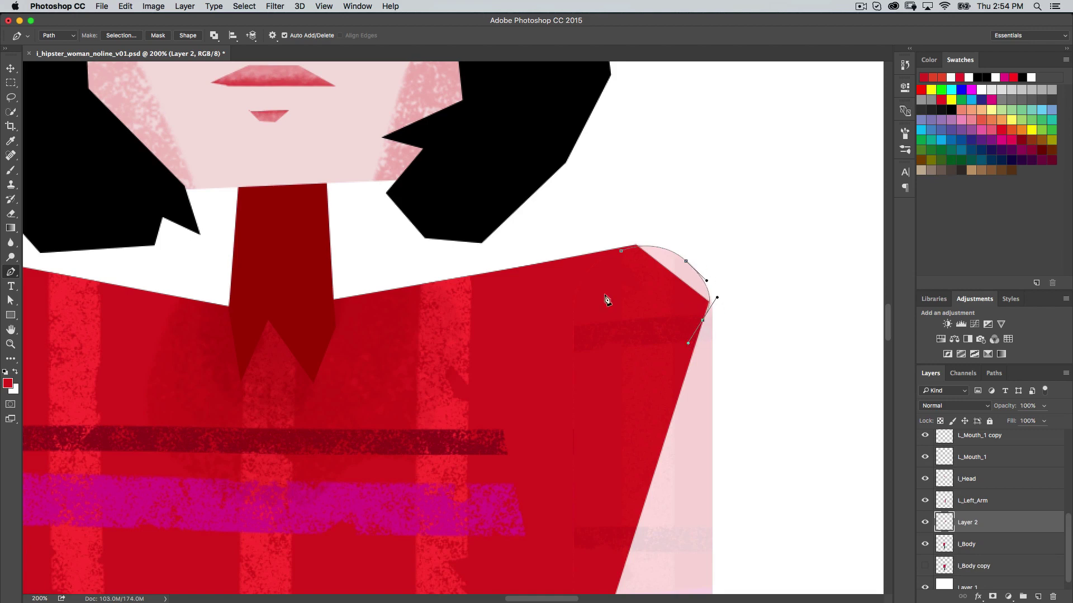
pyautogui.click(635, 312)
pyautogui.click(622, 250)
# Adjust the shoulder path's lower outer and upper inner anchors and handles so the curve follows the arm's outline.
pyautogui.hotkey('shift', 'a')
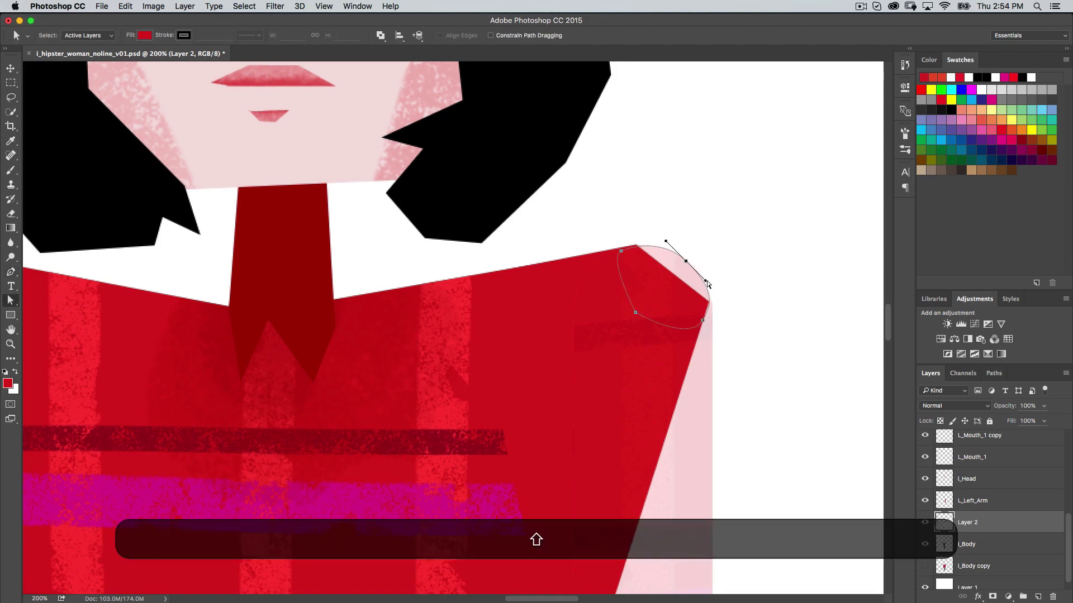
pyautogui.click(703, 321)
pyautogui.moveTo(709, 300)
pyautogui.mouseDown()
pyautogui.moveTo(704, 320)
pyautogui.moveTo(721, 308)
pyautogui.moveTo(701, 328)
pyautogui.moveTo(720, 299)
pyautogui.mouseUp()
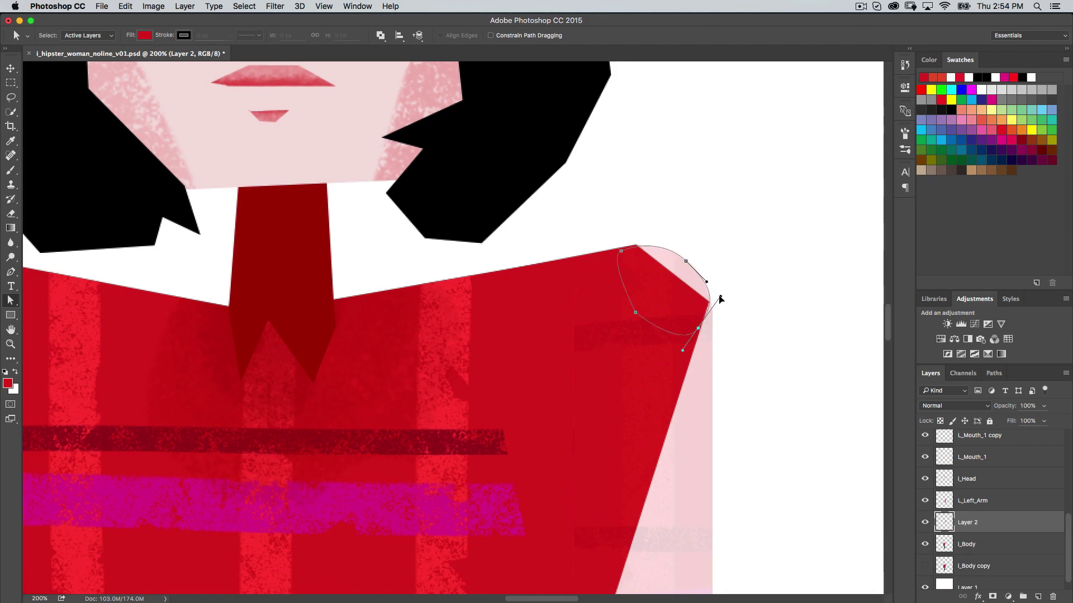
pyautogui.click(620, 251)
# Save the work path under the name Arm Top.
pyautogui.click(994, 373)
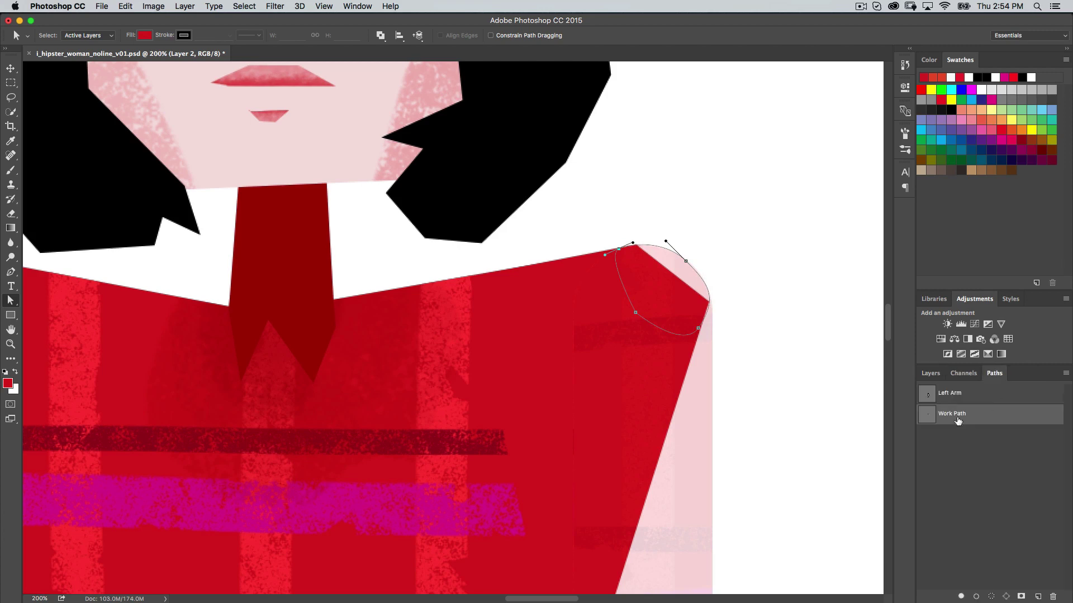
pyautogui.doubleClick(960, 415)
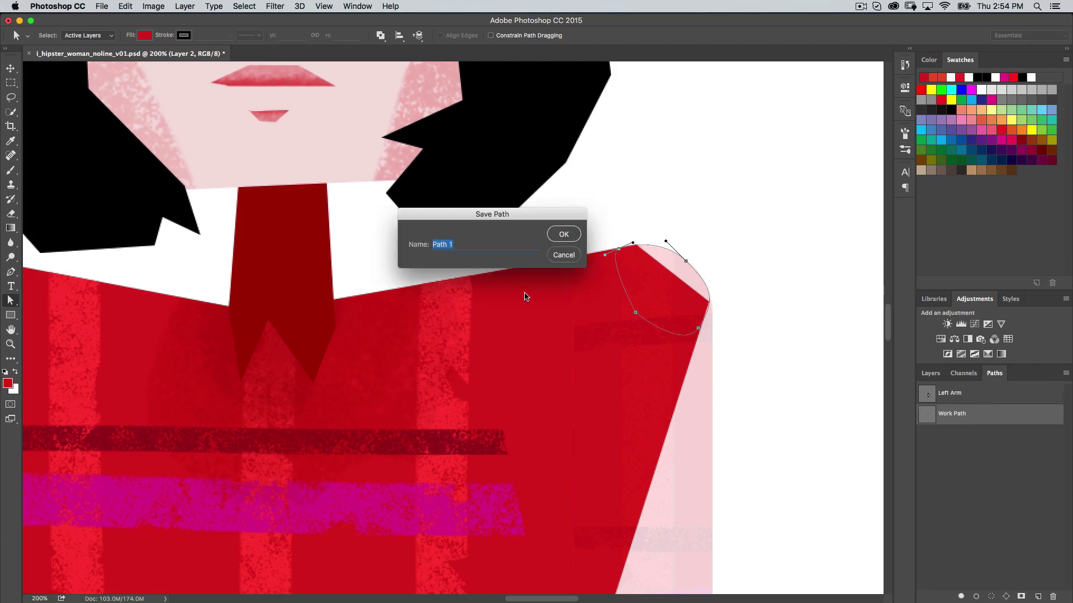
pyautogui.write('Arm')
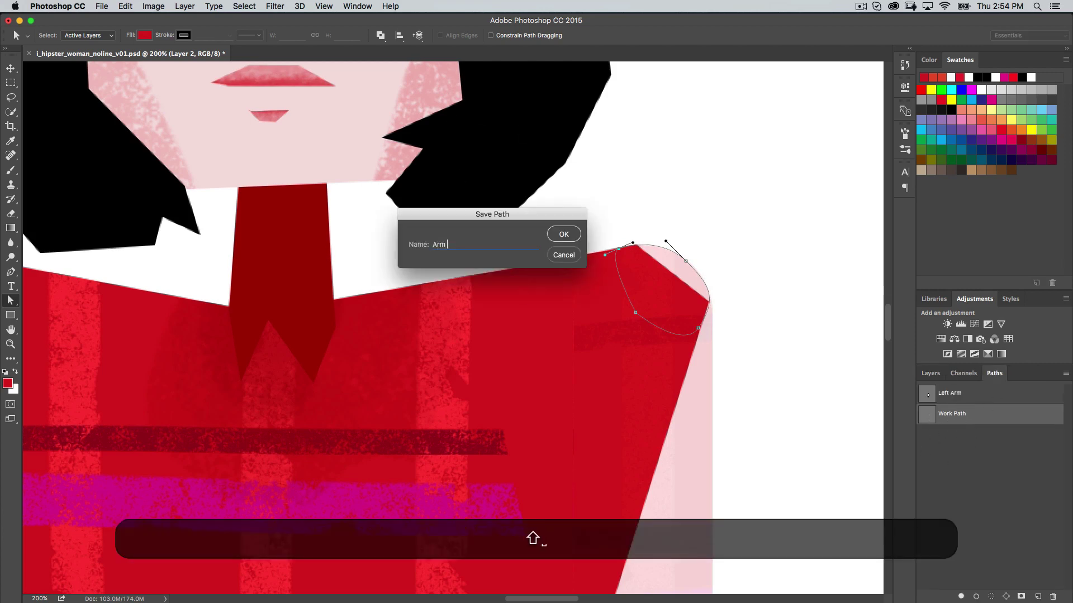
pyautogui.write(' Top')
pyautogui.press('Return')
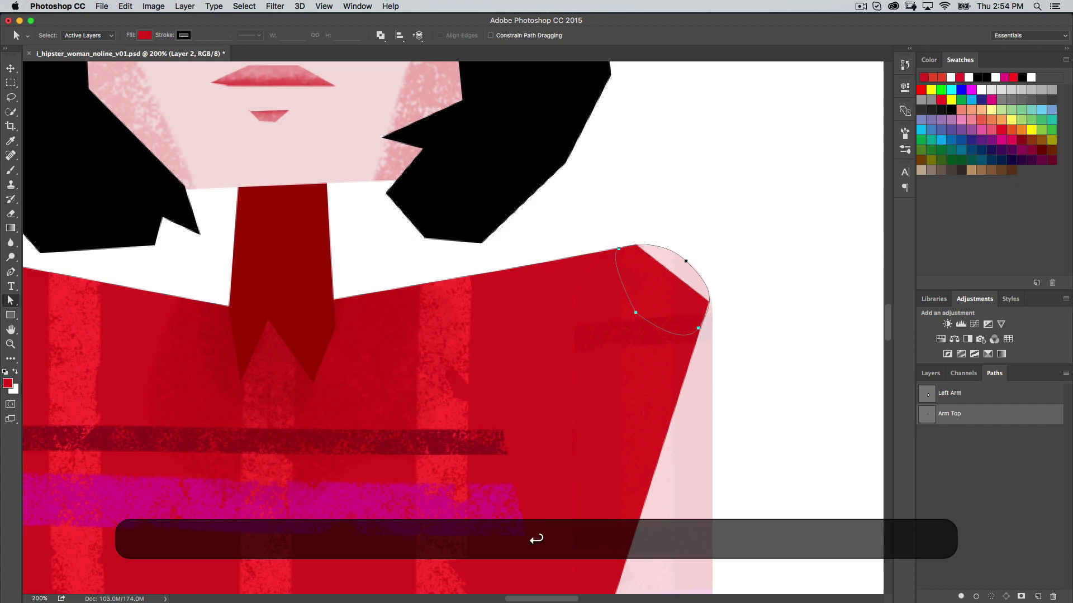
# Load the Arm Top path as a selection, fill it with the foreground red on Layer 2, and deselect.
pyautogui.keyDown('super'); pyautogui.click(928, 416); pyautogui.keyUp('super')
pyautogui.click(931, 373)
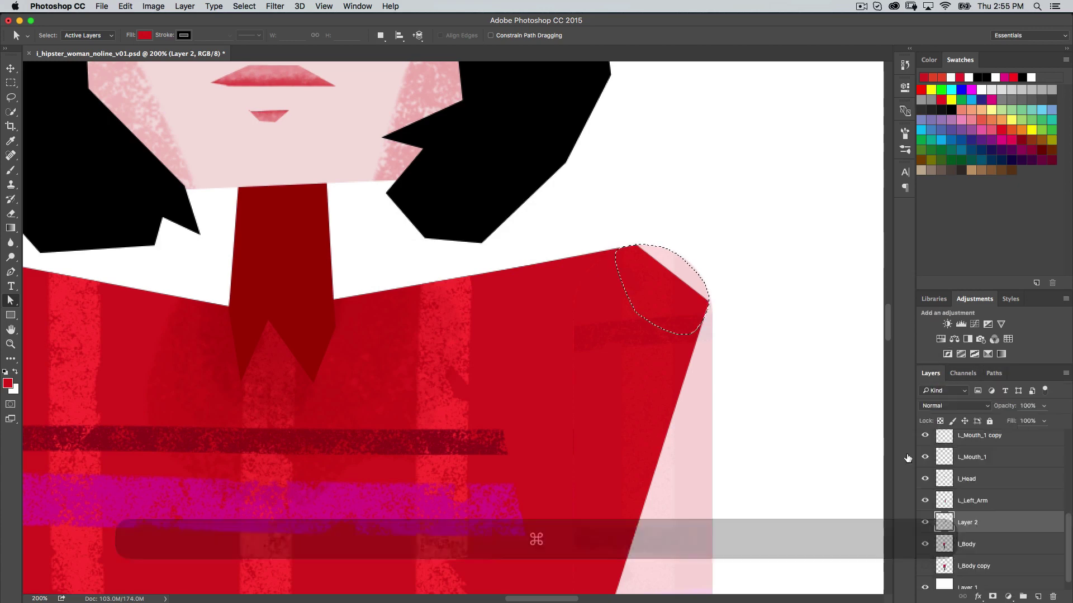
pyautogui.hotkey('alt', 'BackSpace')
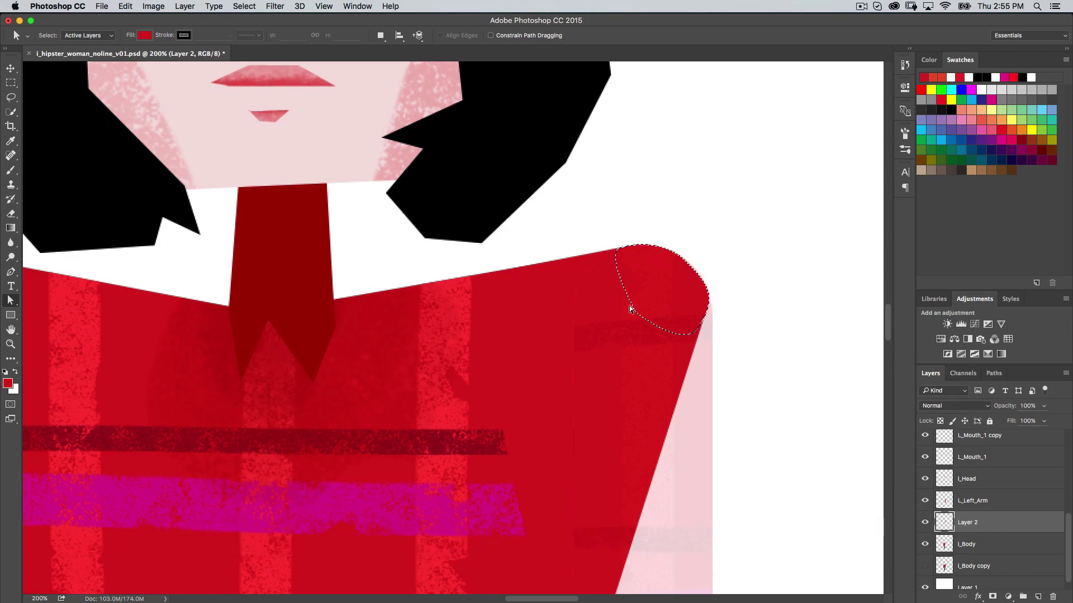
pyautogui.press('super+minus')
pyautogui.press('super+minus')
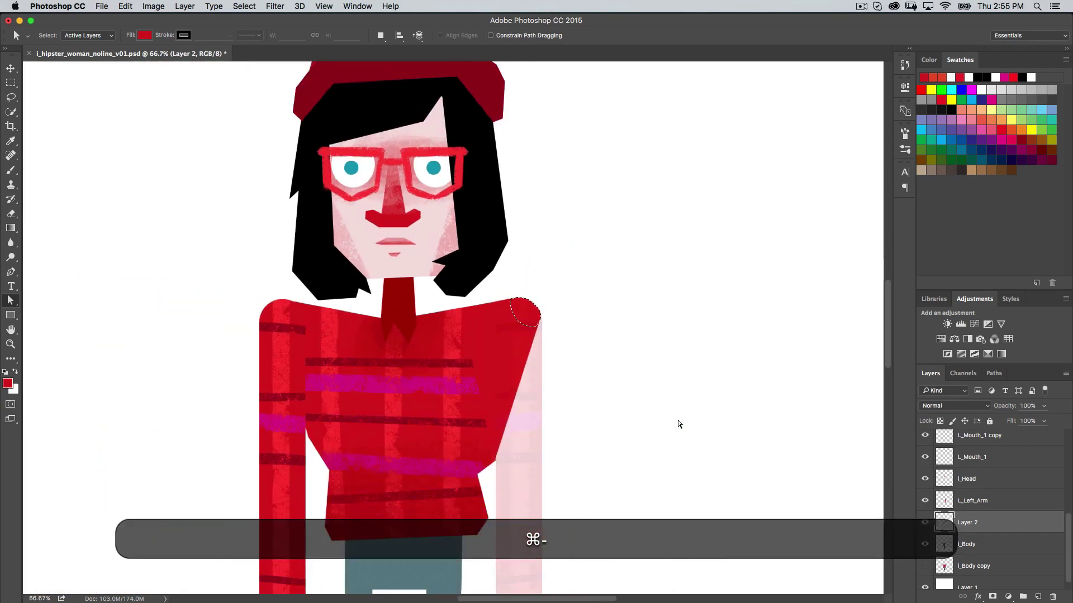
pyautogui.press('super+d')
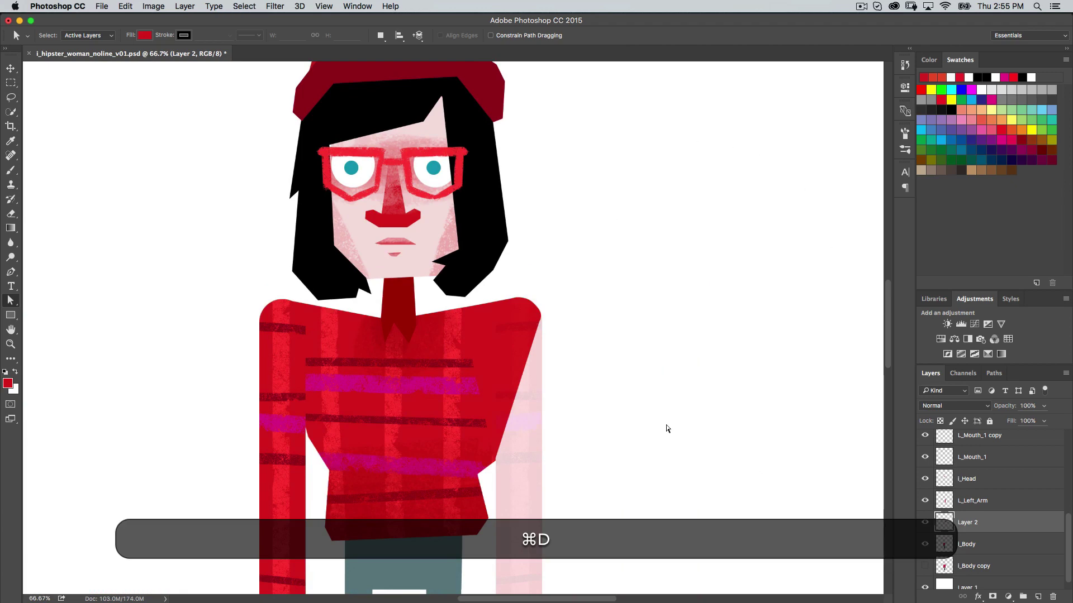
# Move Layer 2 beneath the i_Body layer and hide the L_Left_Arm layer.
pyautogui.press('space')
pyautogui.moveTo(513, 409); pyautogui.dragTo(615, 367)
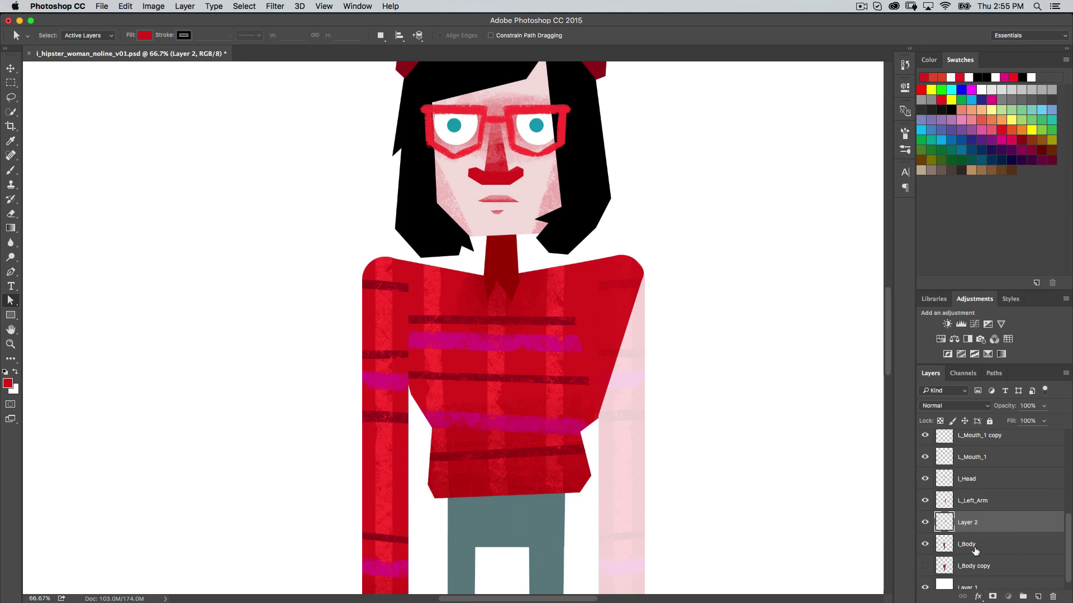
pyautogui.click(963, 550)
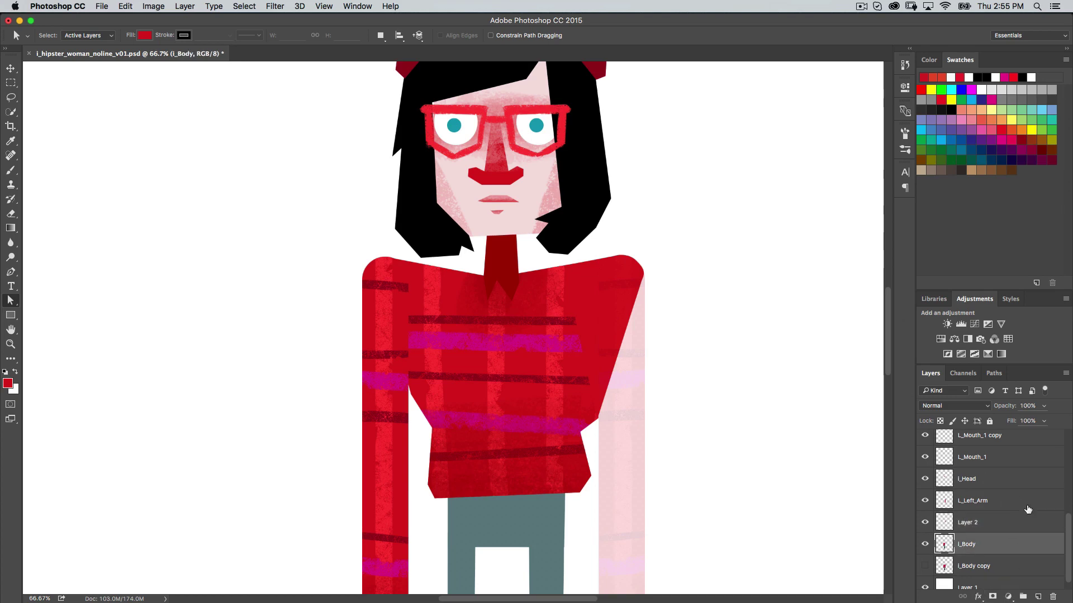
pyautogui.moveTo(978, 525); pyautogui.dragTo(987, 552)
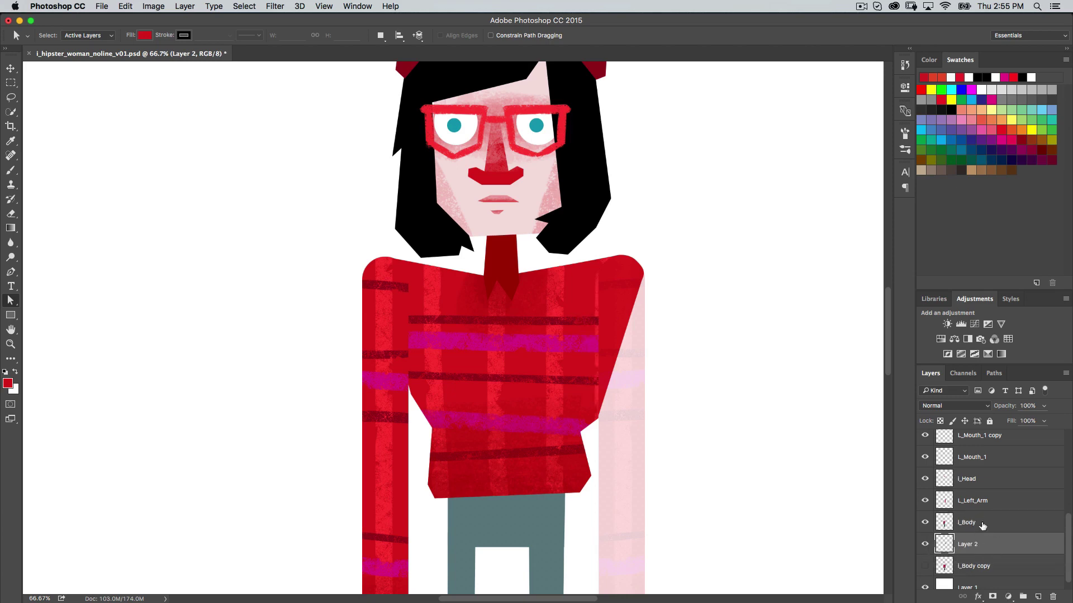
pyautogui.click(925, 501)
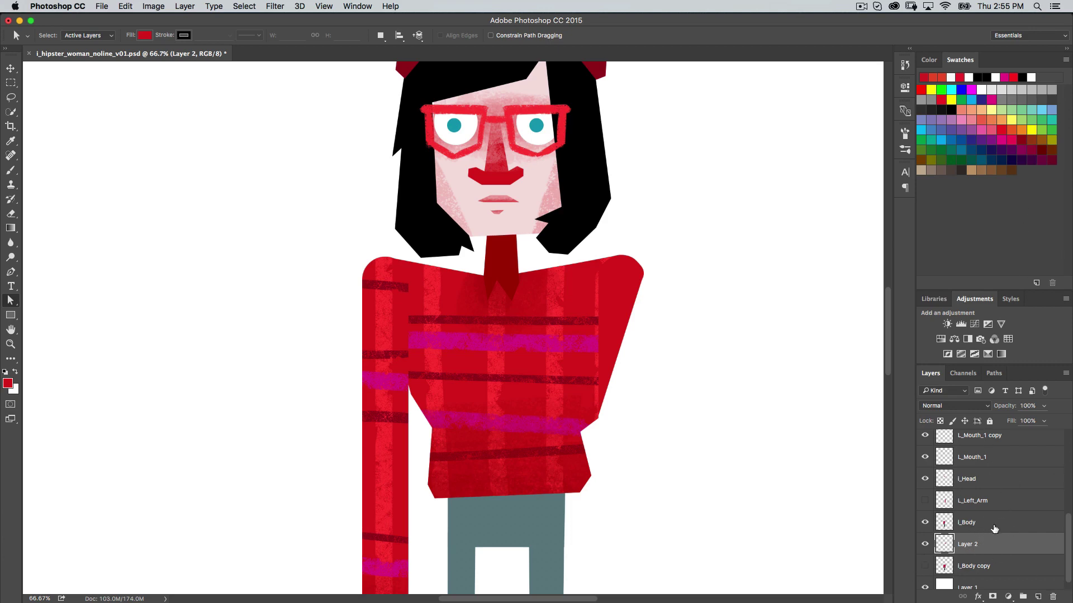
# Merge Layer 2 with the i_Body layer and toggle the merged layer's visibility to check it.
pyautogui.keyDown('shift'); pyautogui.click(973, 523); pyautogui.keyUp('shift')
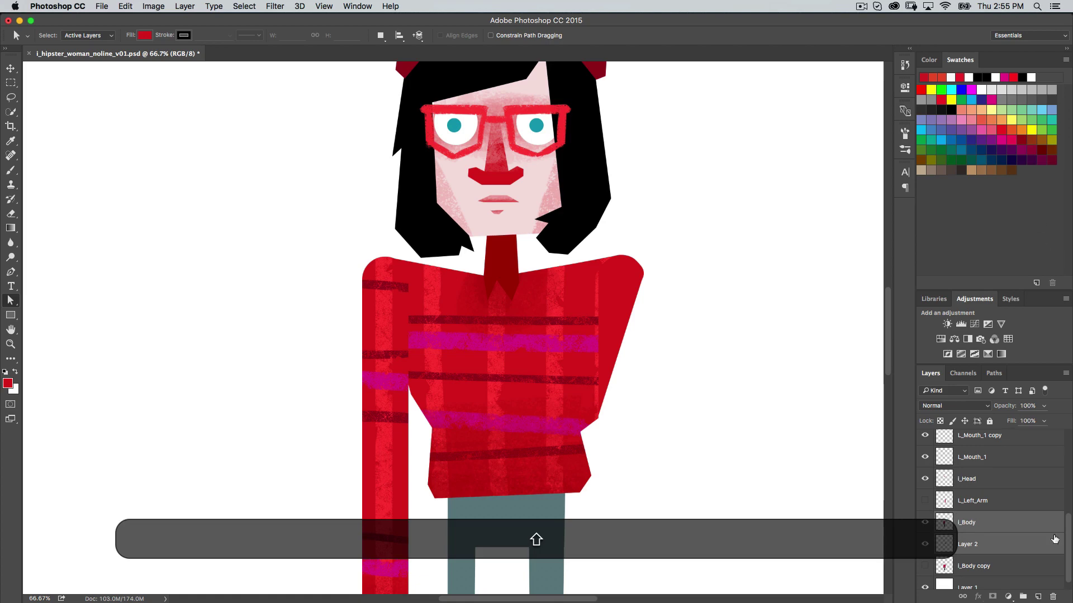
pyautogui.rightClick(975, 529)
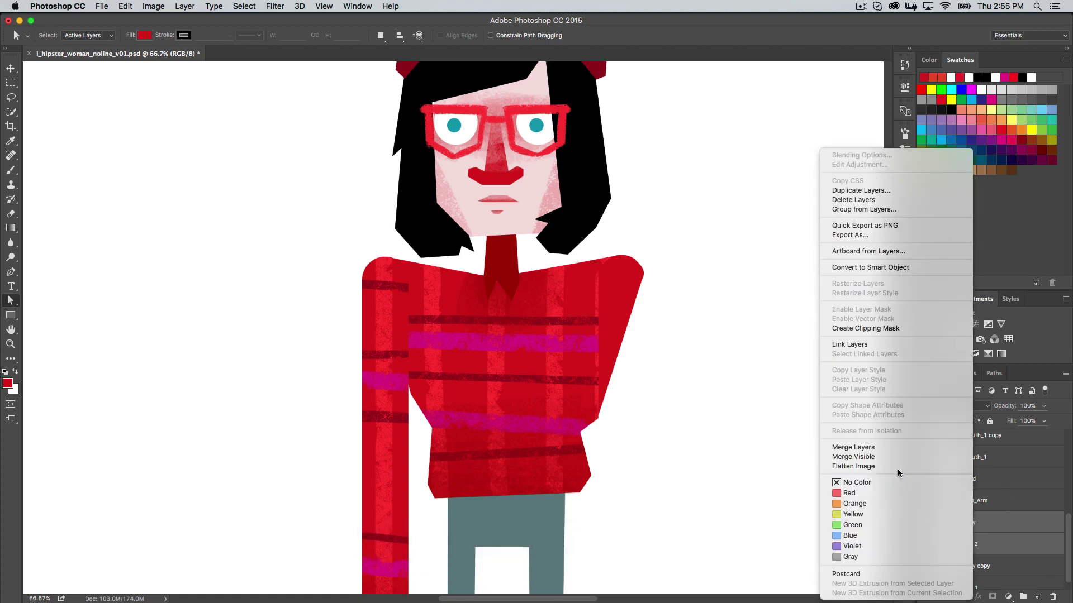
pyautogui.click(896, 451)
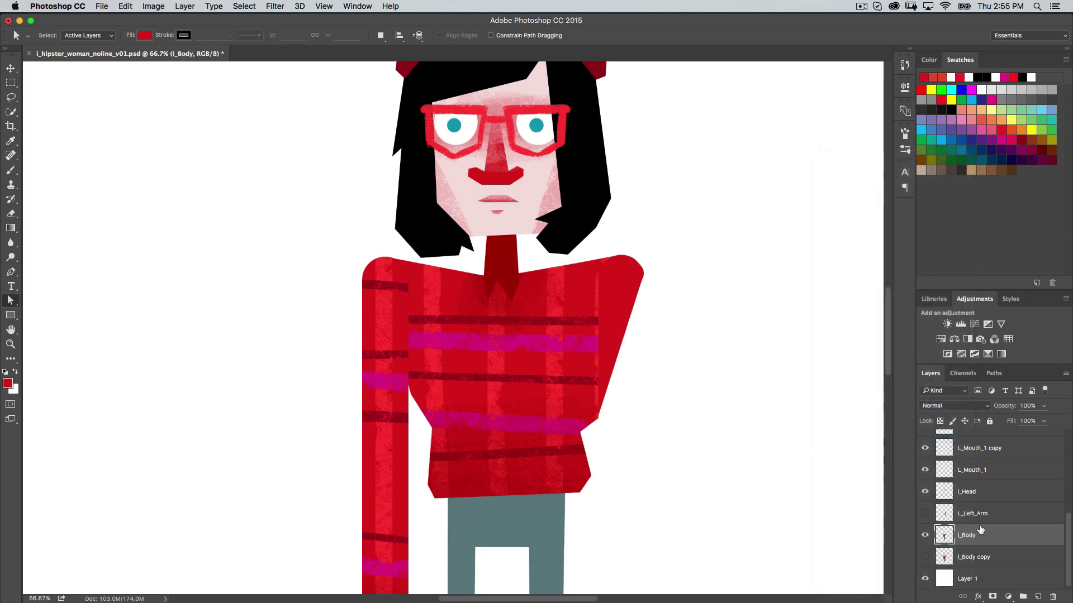
pyautogui.click(925, 535)
pyautogui.click(925, 535)
# Choose the Clone Stamp tool for the rebuilt shoulder and reduce its 46 px brush's hardness to 53%.
pyautogui.press('super+equal')
pyautogui.press('super+equal')
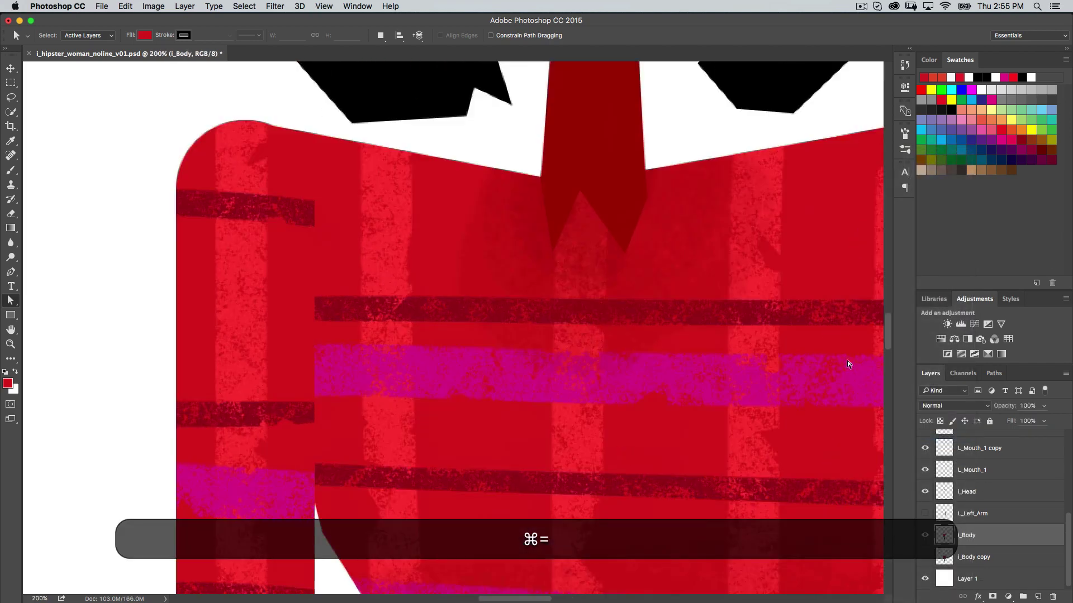
pyautogui.moveTo(847, 361); pyautogui.dragTo(448, 331)
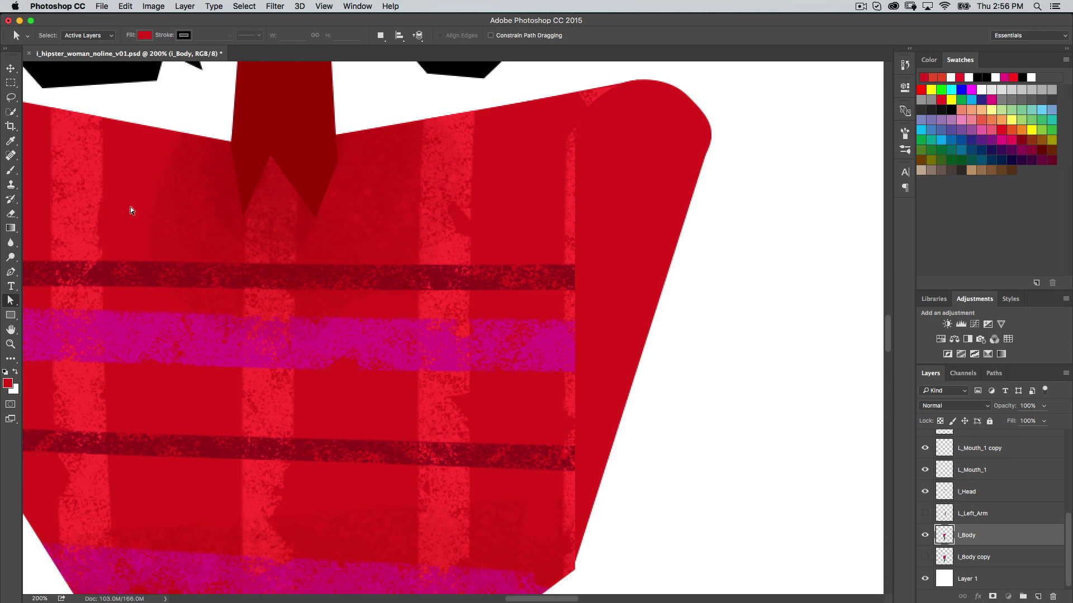
pyautogui.click(12, 186)
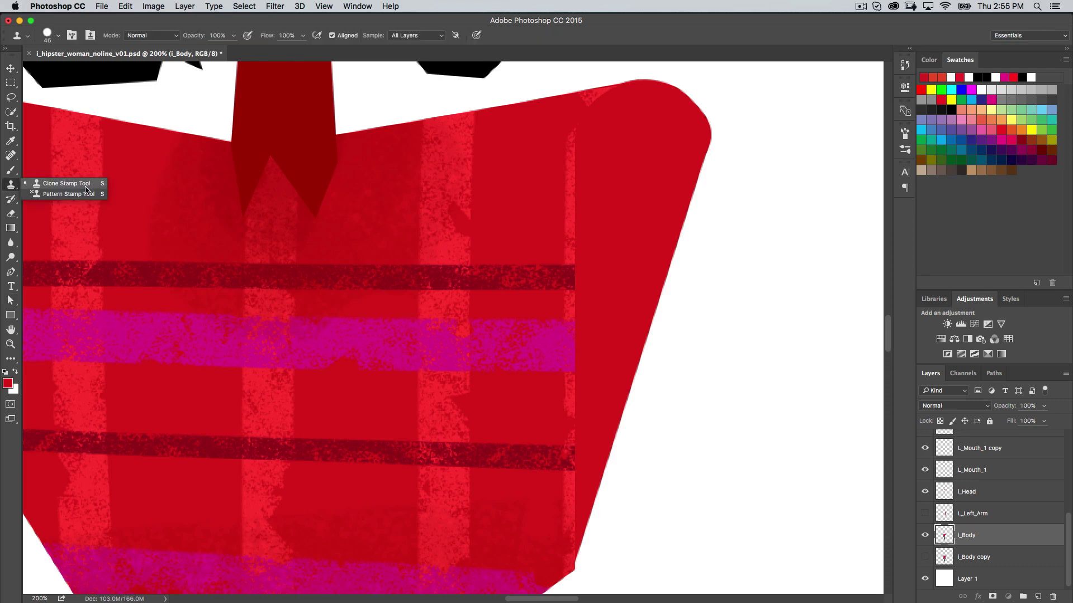
pyautogui.click(87, 187)
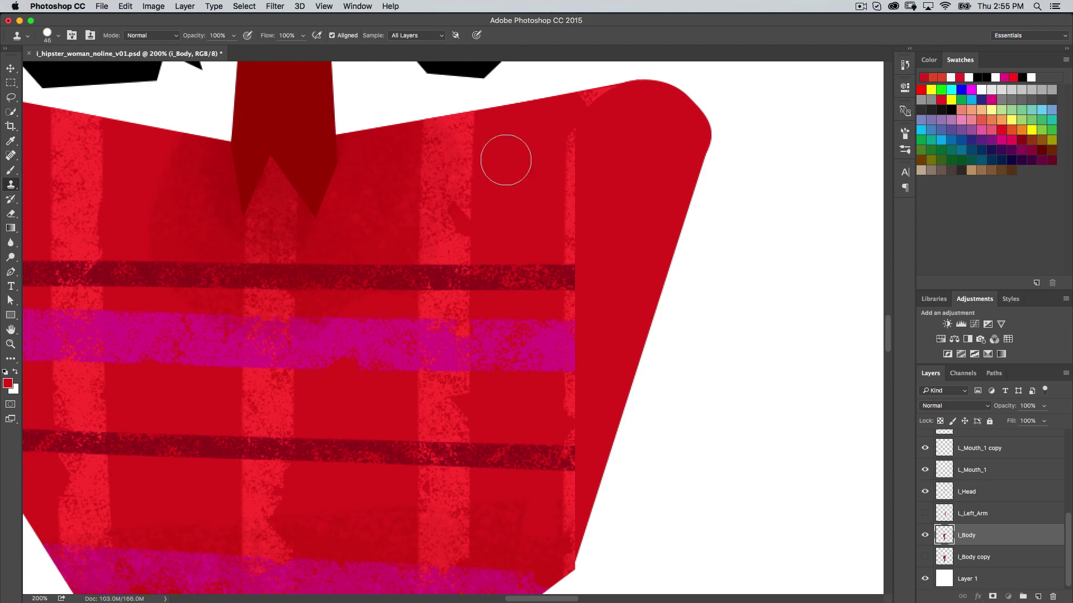
pyautogui.rightClick(527, 149)
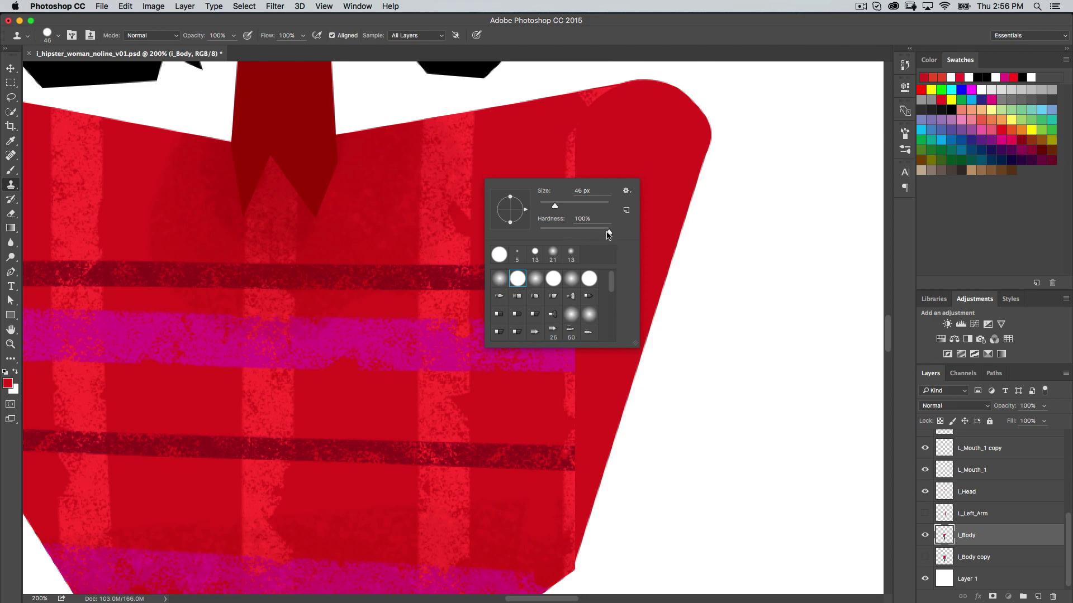
pyautogui.moveTo(608, 232); pyautogui.dragTo(576, 233)
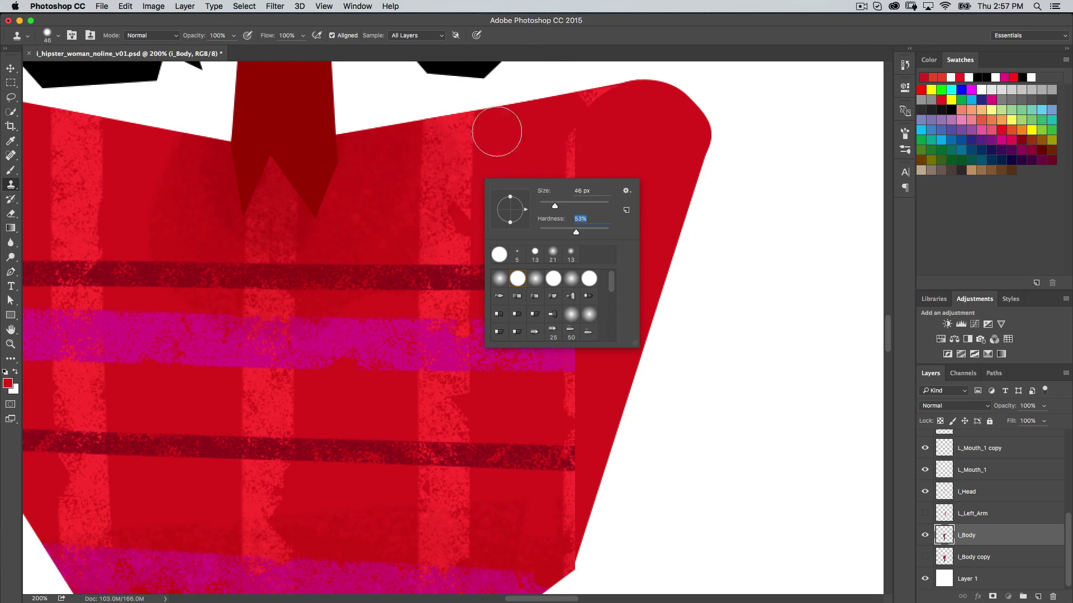
# Sample the light vertical stripe between neck and shoulder and clone it onto the upper part of the plain red shoulder patch.
pyautogui.press('alt')
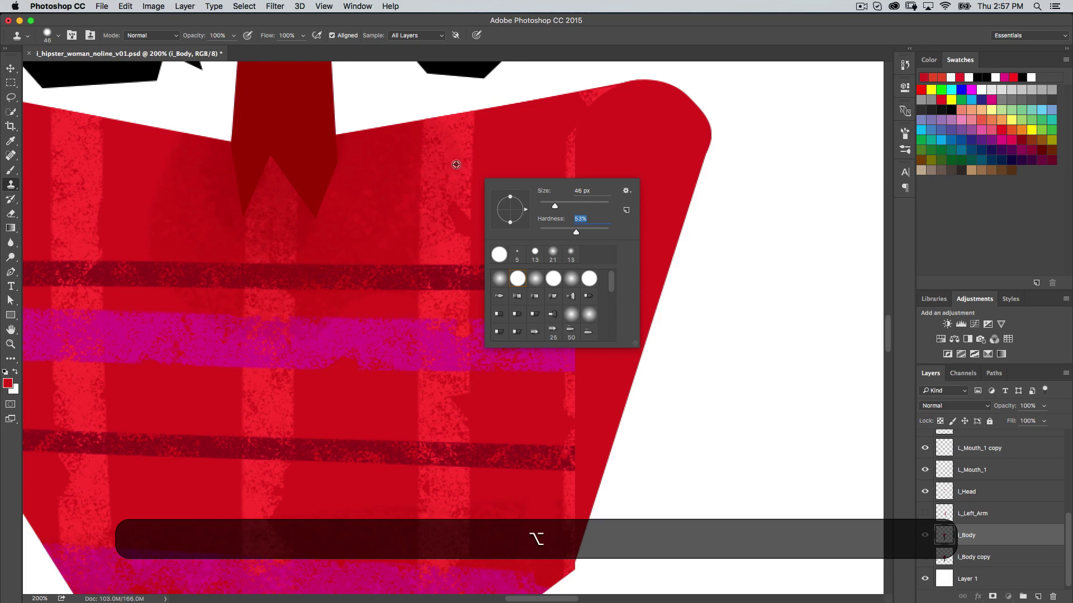
pyautogui.keyDown('alt'); pyautogui.click(454, 159); pyautogui.keyUp('alt')
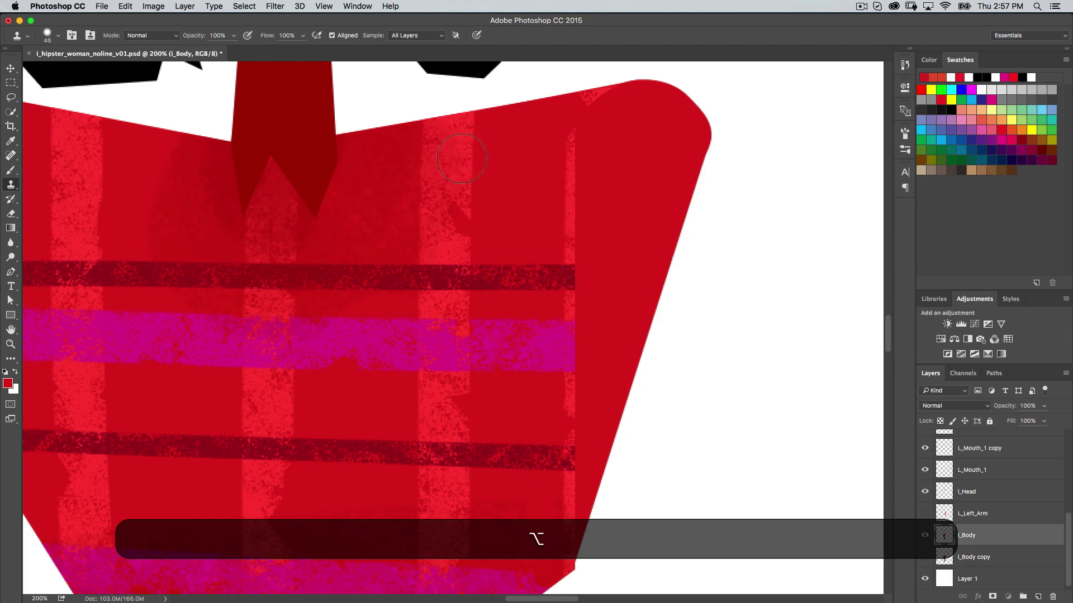
pyautogui.moveTo(549, 156)
pyautogui.mouseDown()
pyautogui.moveTo(591, 154)
pyautogui.moveTo(602, 124)
pyautogui.moveTo(587, 114)
pyautogui.moveTo(599, 114)
pyautogui.moveTo(604, 238)
pyautogui.moveTo(596, 144)
pyautogui.moveTo(594, 227)
pyautogui.moveTo(594, 193)
pyautogui.moveTo(602, 228)
pyautogui.mouseUp()
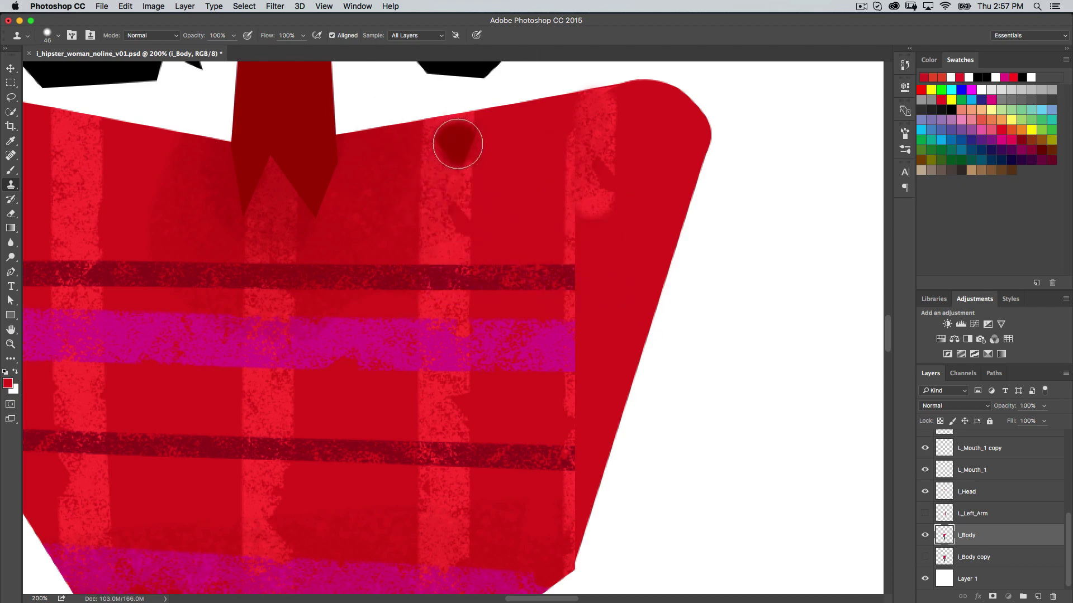
# Undo the misplaced clone dab, then sample the cloned stripe's lower end and extend the light stripe further down the shoulder patch.
pyautogui.press('super')
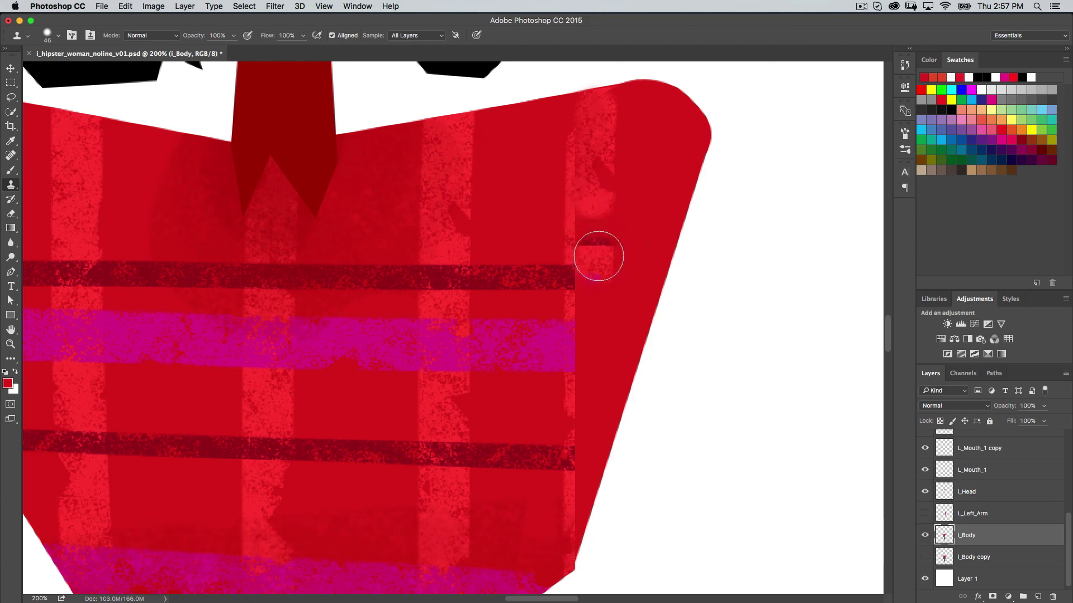
pyautogui.press('super')
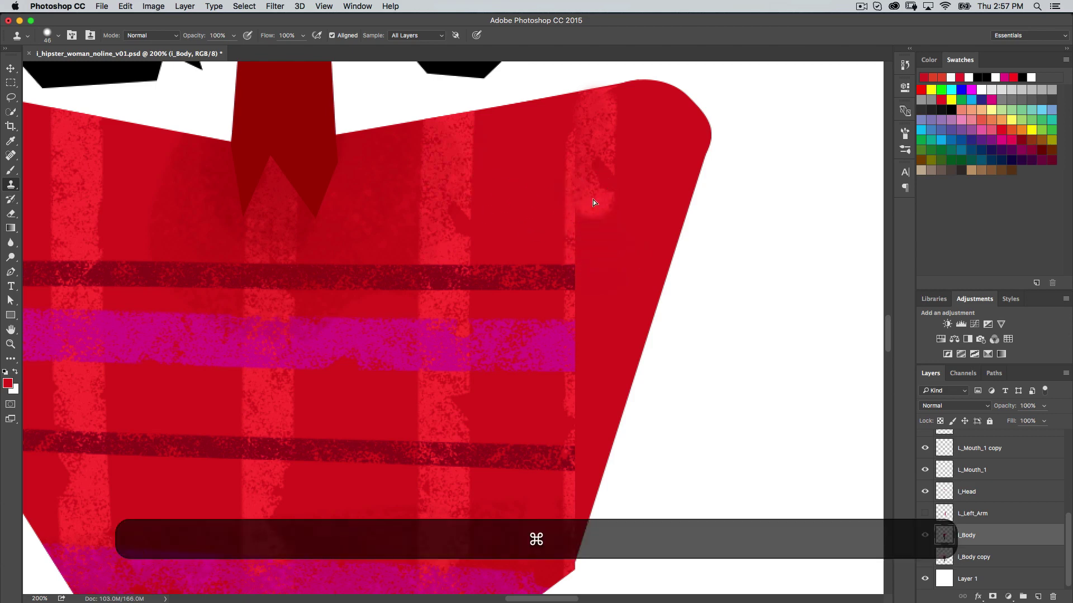
pyautogui.moveTo(593, 199); pyautogui.dragTo(590, 200)
pyautogui.press('alt')
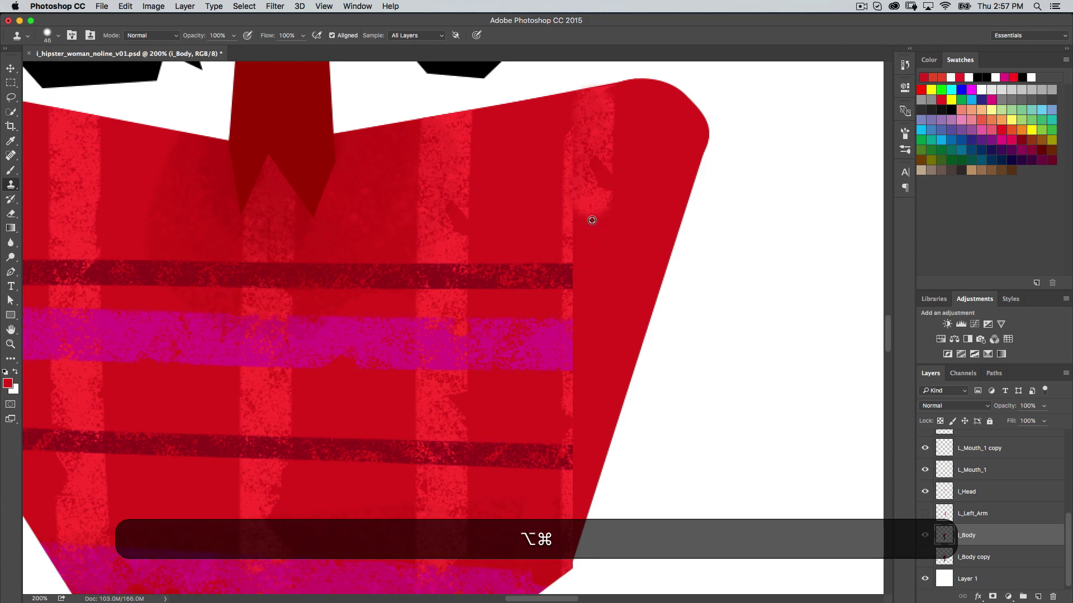
pyautogui.keyDown('alt'); pyautogui.click(596, 220); pyautogui.keyUp('alt')
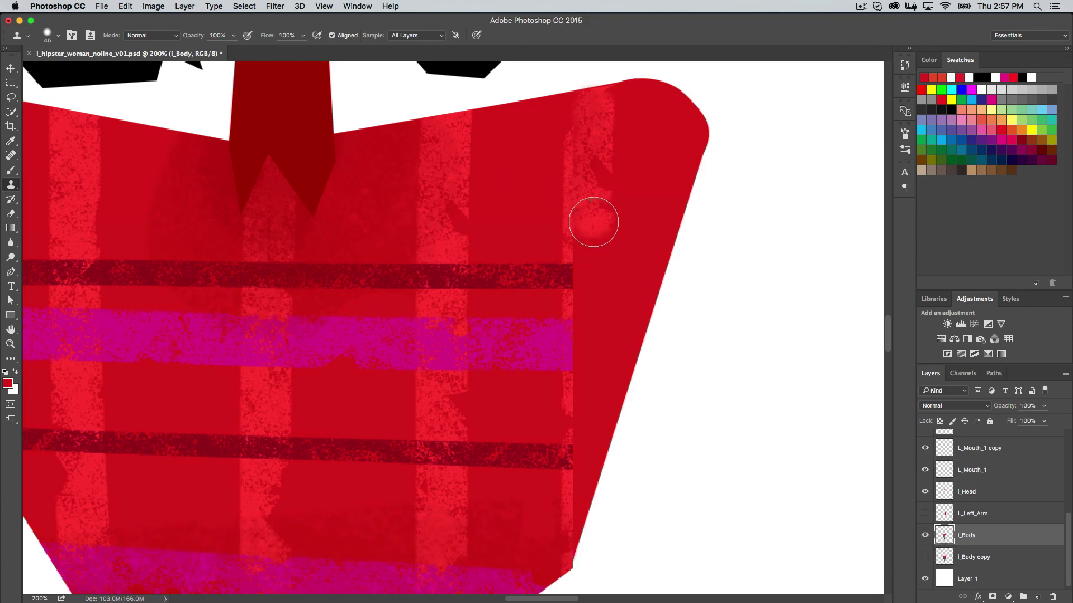
pyautogui.moveTo(593, 242)
pyautogui.mouseDown()
pyautogui.moveTo(592, 128)
pyautogui.moveTo(606, 98)
pyautogui.moveTo(596, 240)
pyautogui.mouseUp()
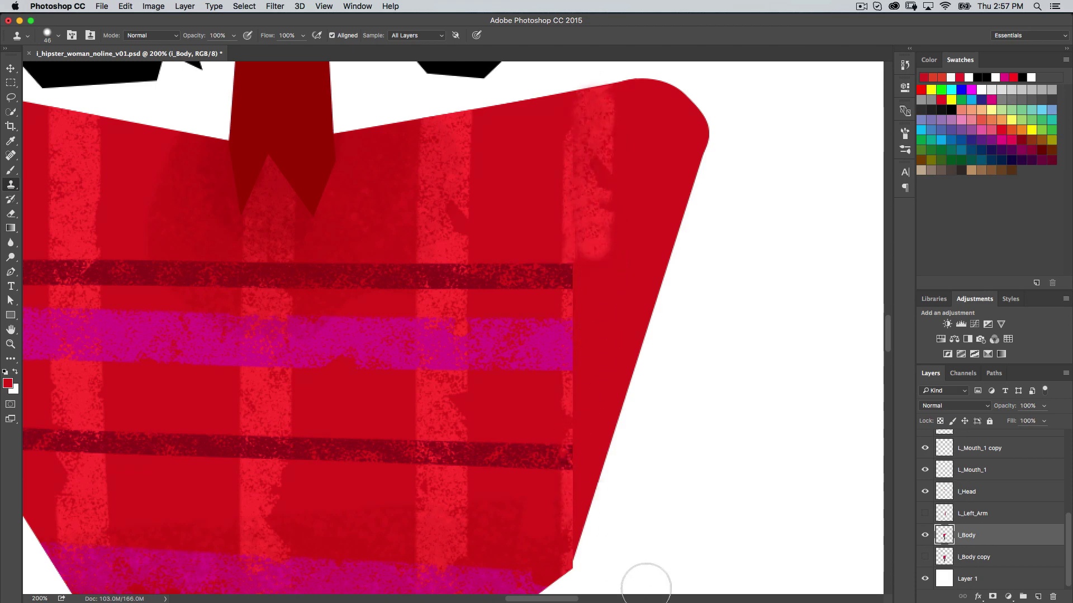
# Resample the upper part of the cloned stripe and clone it down the patch past the magenta band, removing the stray stroke.
pyautogui.keyDown('alt'); pyautogui.click(591, 161); pyautogui.keyUp('alt')
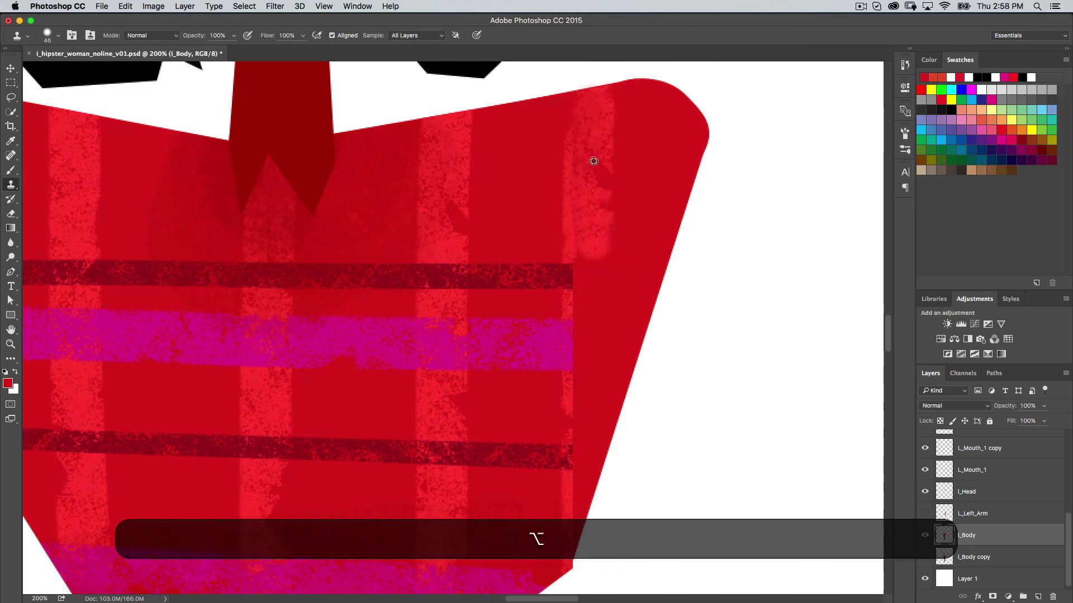
pyautogui.moveTo(592, 268)
pyautogui.mouseDown()
pyautogui.moveTo(598, 247)
pyautogui.moveTo(609, 375)
pyautogui.mouseUp()
pyautogui.keyDown('alt'); pyautogui.click(598, 191); pyautogui.keyUp('alt')
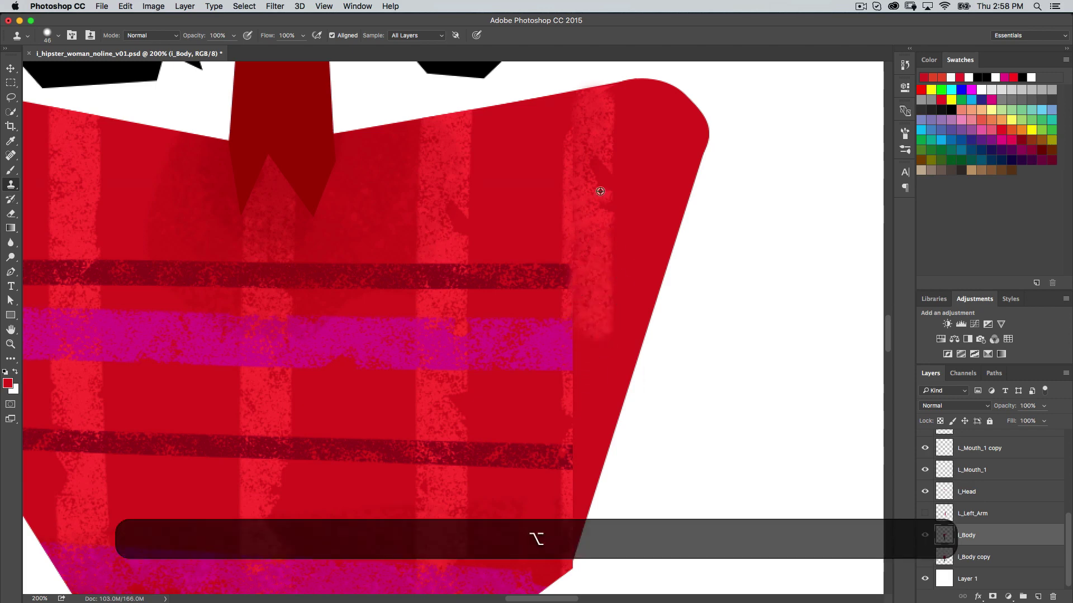
pyautogui.moveTo(594, 336); pyautogui.dragTo(593, 371)
pyautogui.keyDown('alt'); pyautogui.click(587, 214); pyautogui.keyUp('alt')
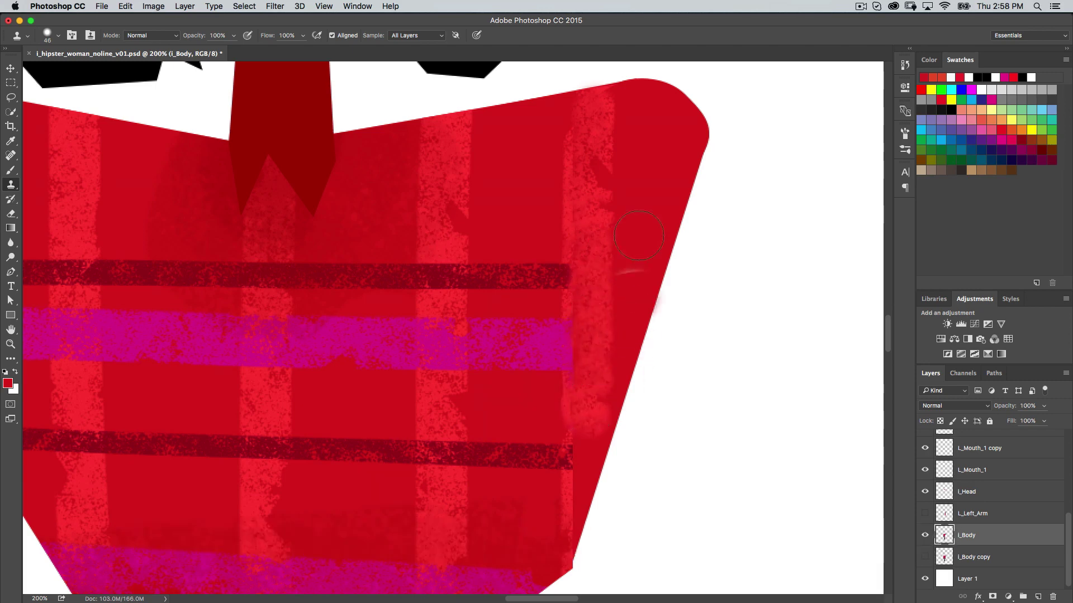
pyautogui.press('super+d')
# Try to clone the light stripe down to the patch's lower slanted edge without a selection.
pyautogui.moveTo(595, 503)
pyautogui.mouseDown()
pyautogui.moveTo(589, 473)
pyautogui.moveTo(588, 430)
pyautogui.mouseUp()
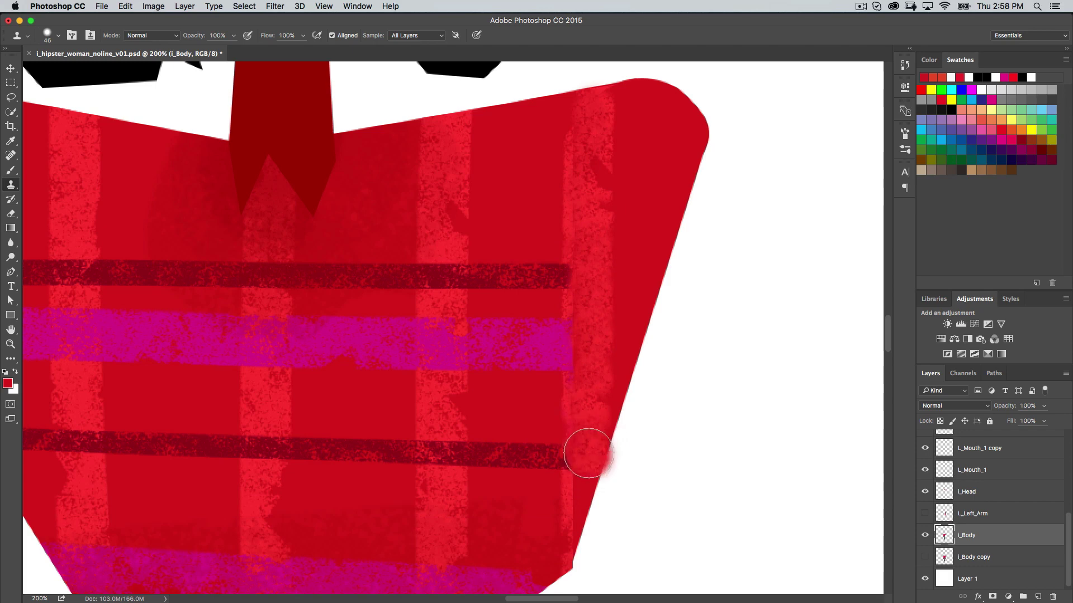
pyautogui.moveTo(587, 436); pyautogui.dragTo(581, 522)
pyautogui.press('super+z')
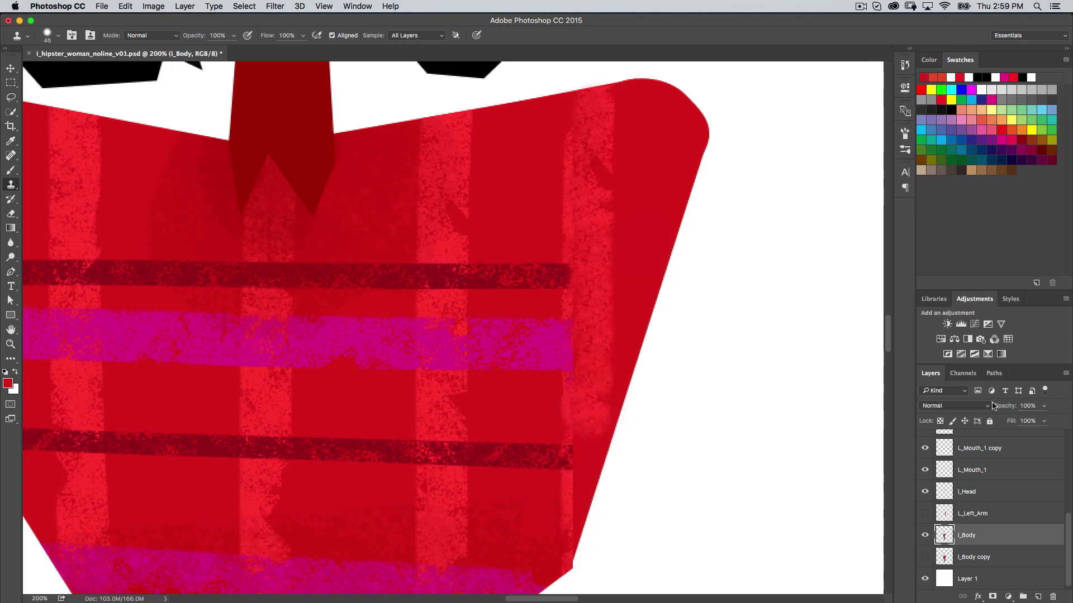
# Load the i_Body layer's outline as a selection and clone the light stripe down the lower shoulder patch within it.
pyautogui.keyDown('super'); pyautogui.click(948, 536); pyautogui.keyUp('super')
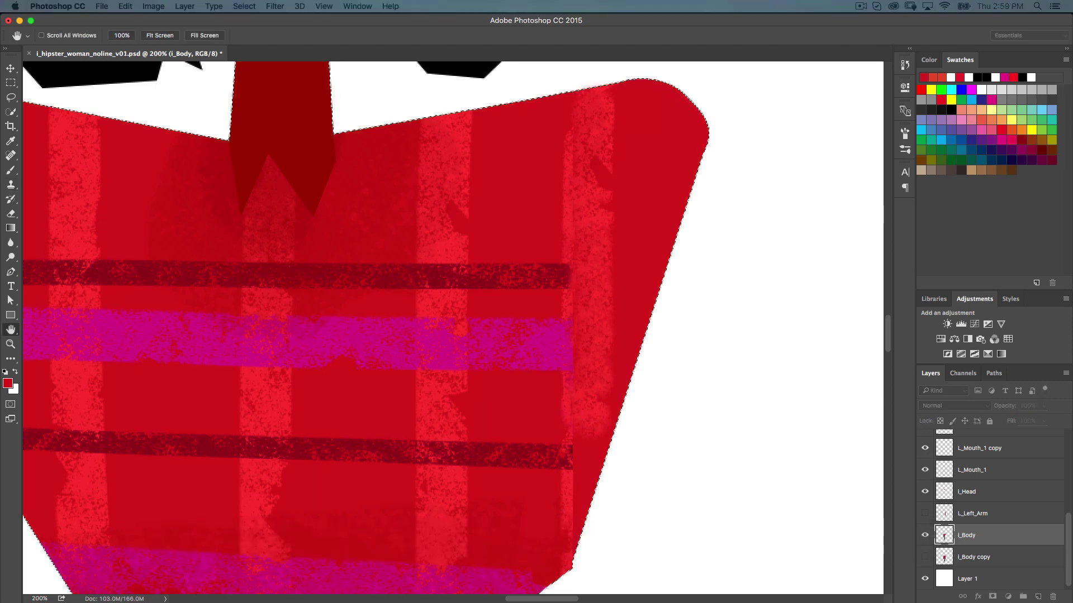
pyautogui.press('s')
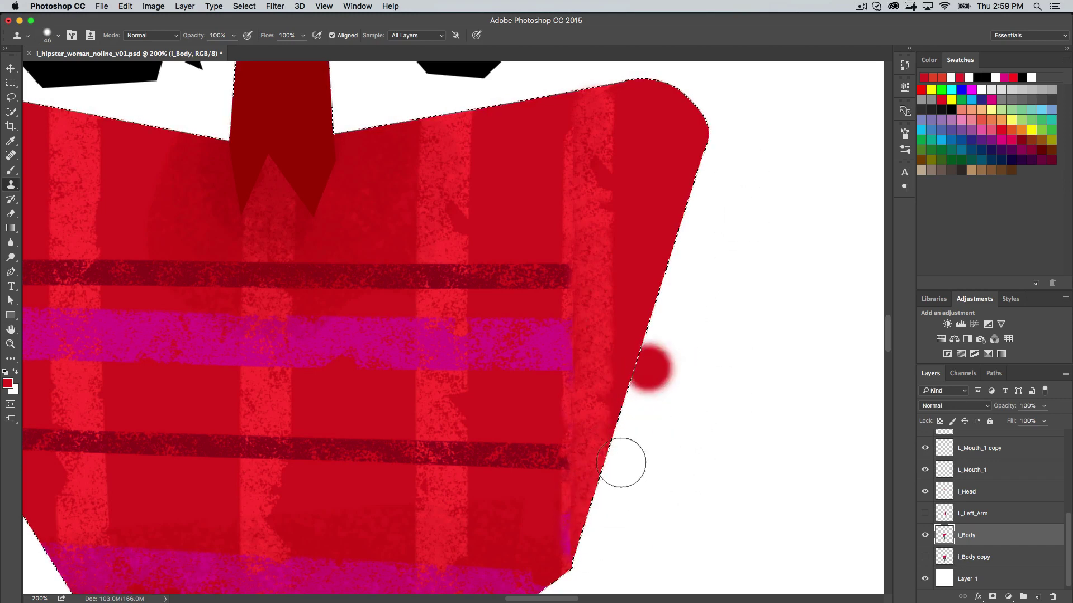
pyautogui.press('super+z')
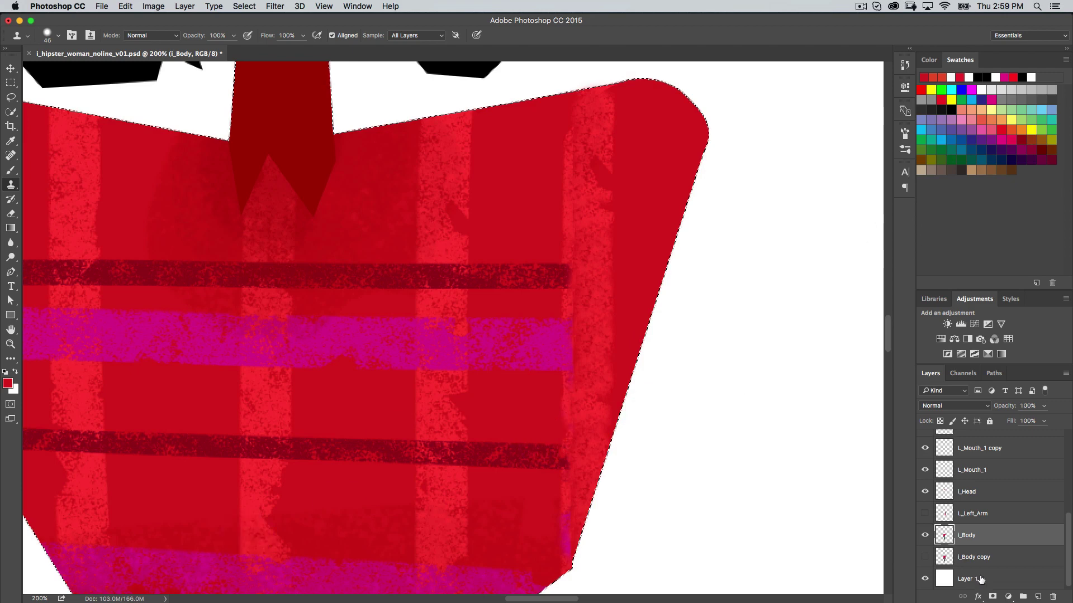
# Undo the stray clone dabs around the patch's slanted edge and clear the body outline selection.
pyautogui.click(675, 248)
pyautogui.press('super+z')
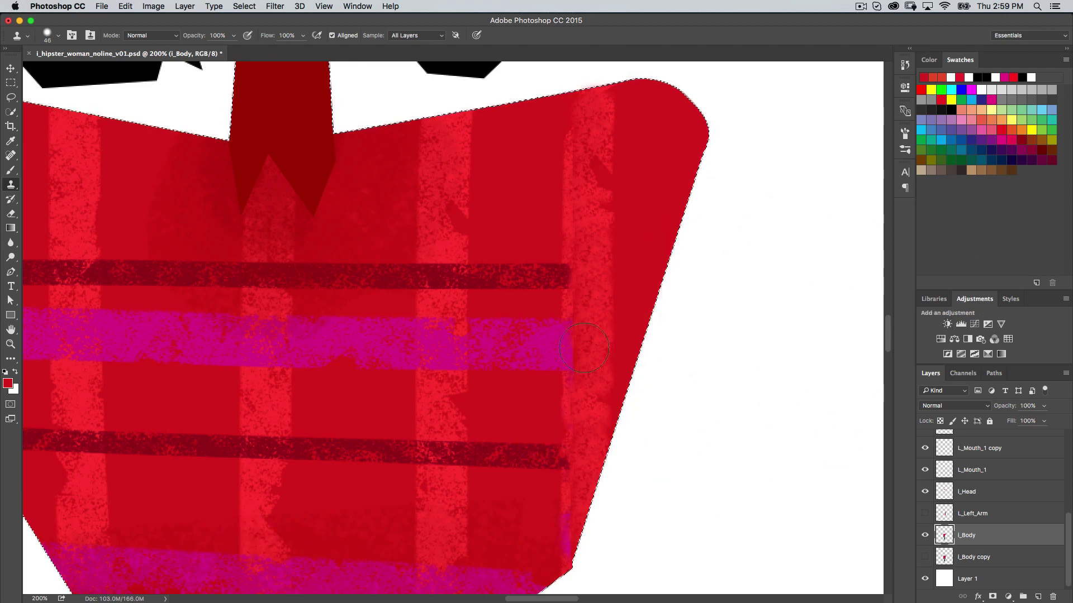
pyautogui.click(670, 402)
pyautogui.press('super+z')
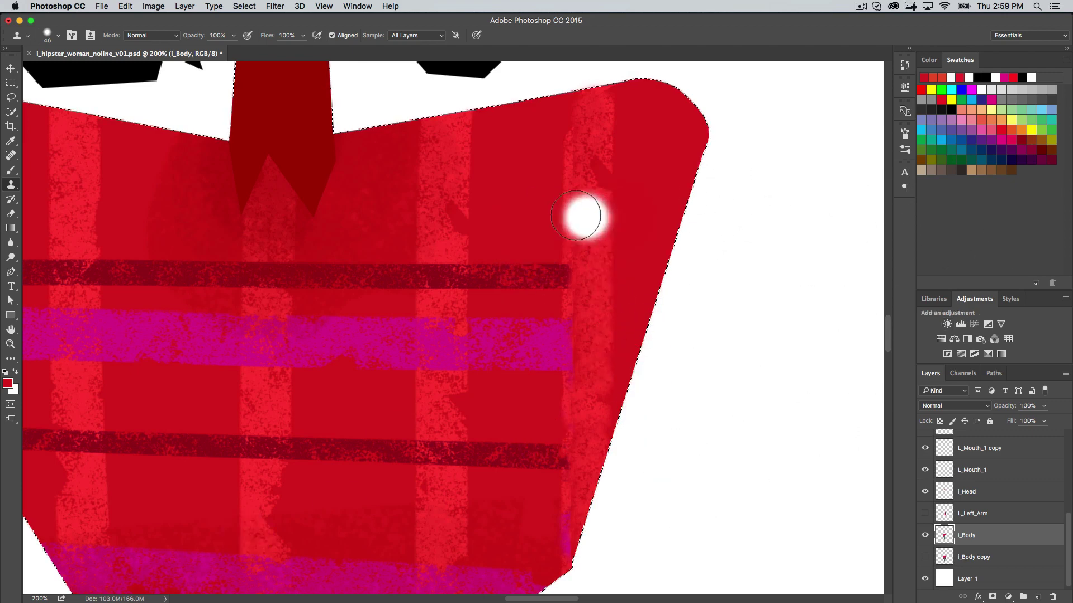
pyautogui.press('super+d')
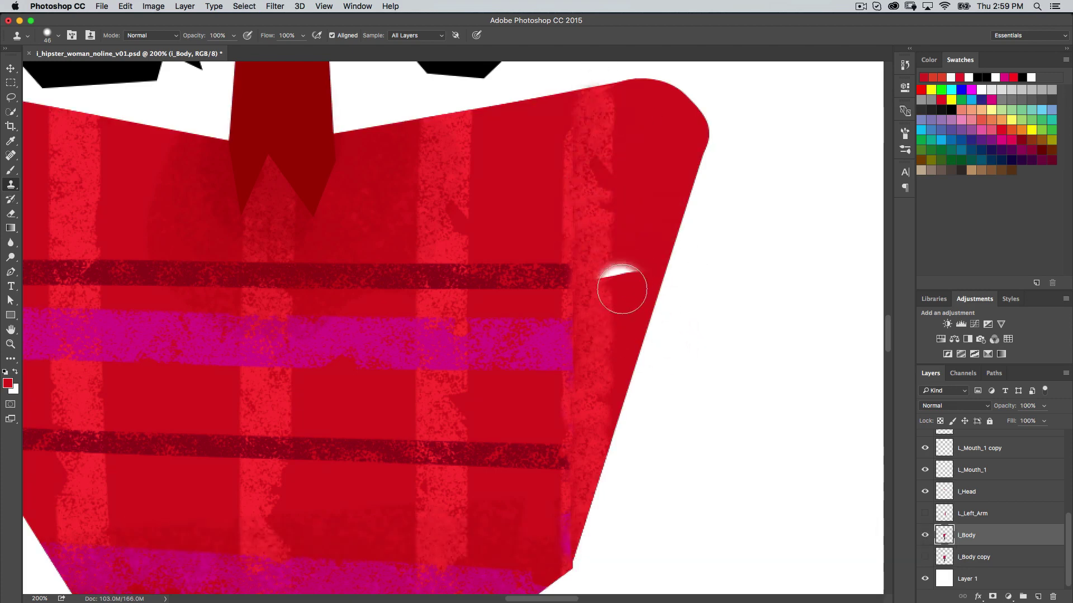
# Choose the Blur tool with a 28 px brush and soften the seam along the cloned shoulder stripe.
pyautogui.press('super+equal')
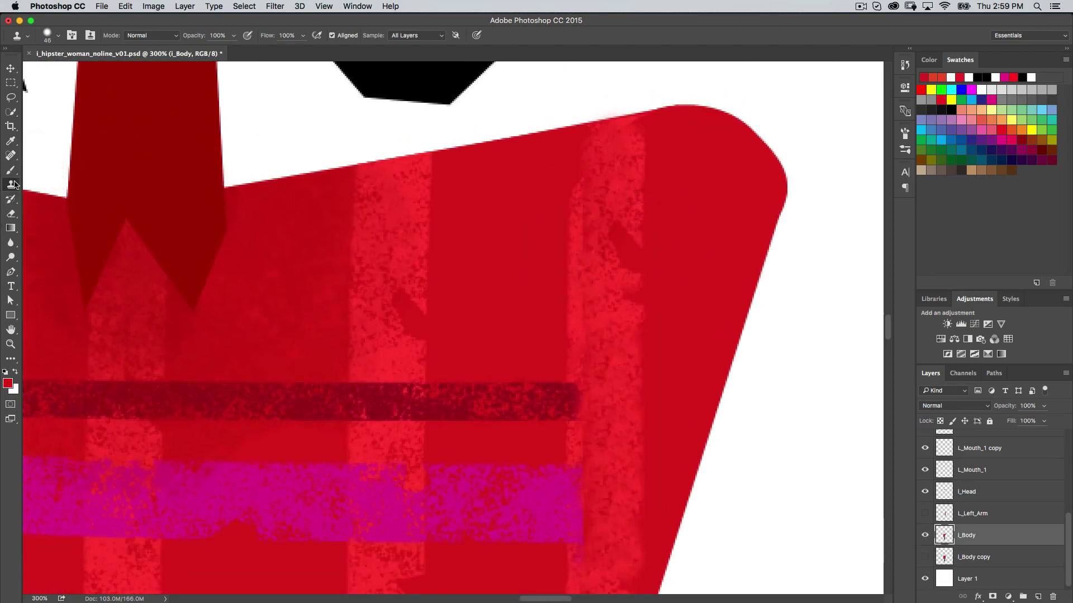
pyautogui.click(11, 245)
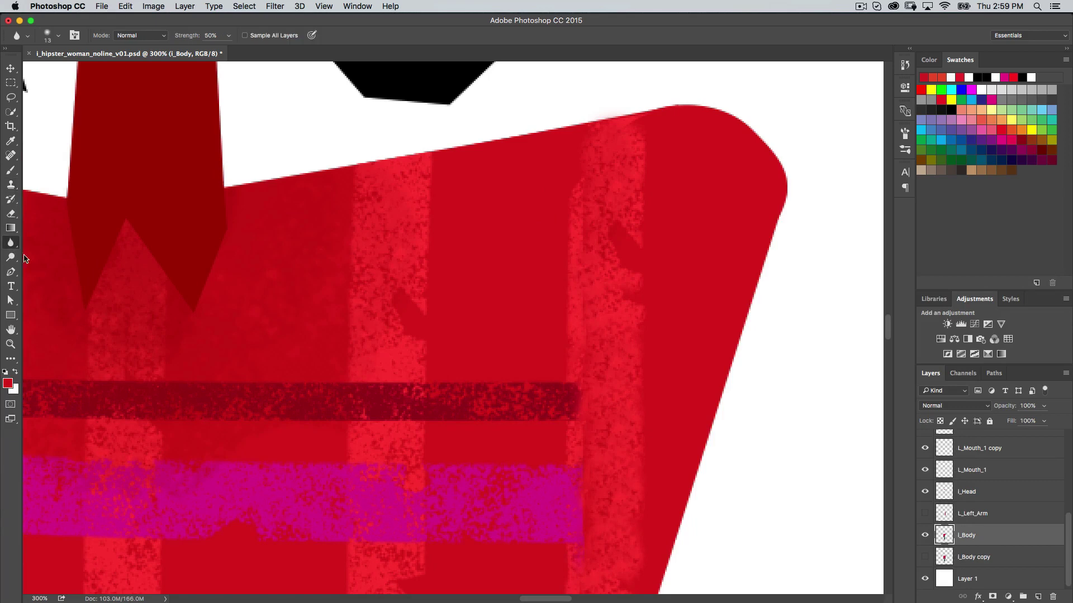
pyautogui.click(11, 244)
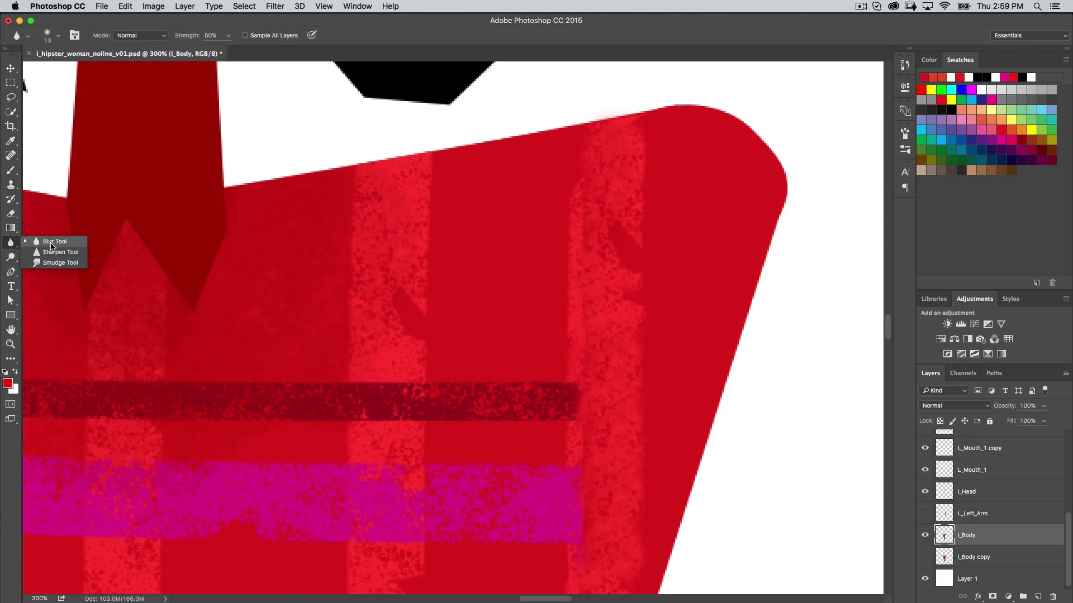
pyautogui.rightClick(631, 219)
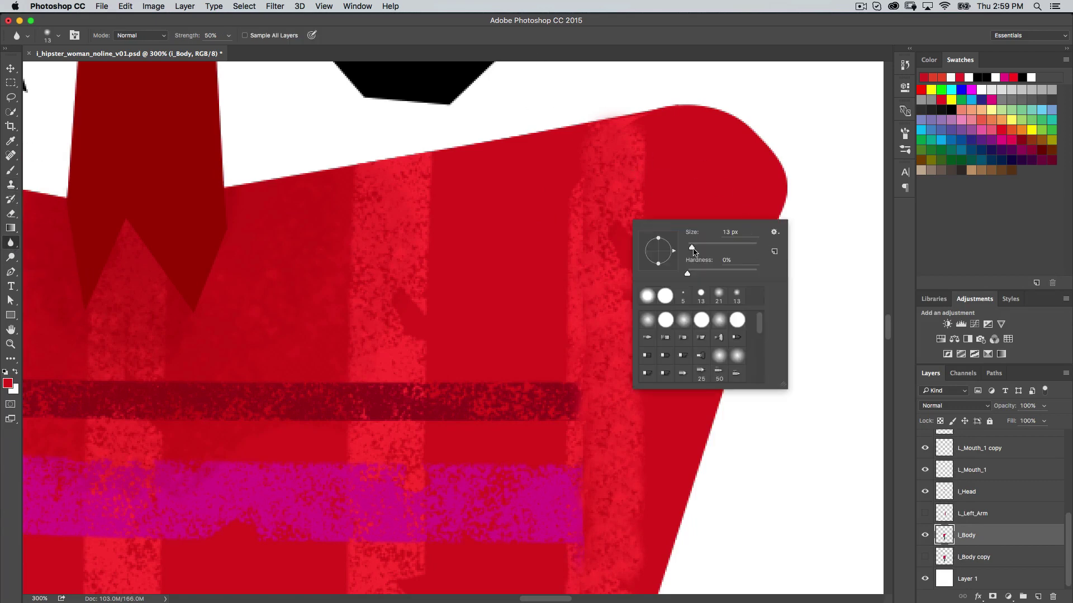
pyautogui.moveTo(693, 251); pyautogui.dragTo(696, 253)
pyautogui.click(586, 203)
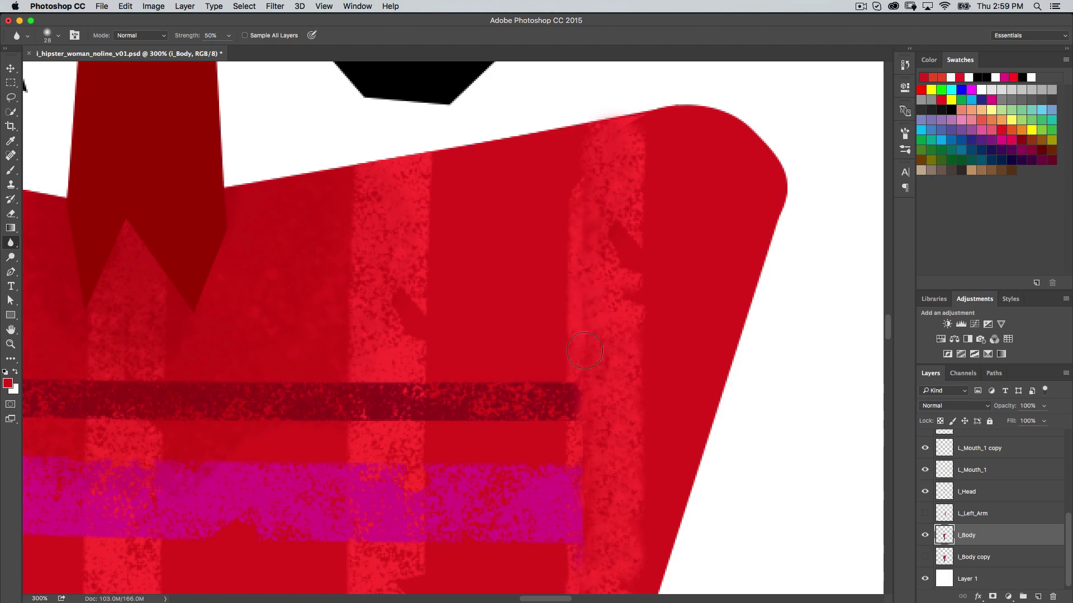
pyautogui.scroll(-3, 666, 395)
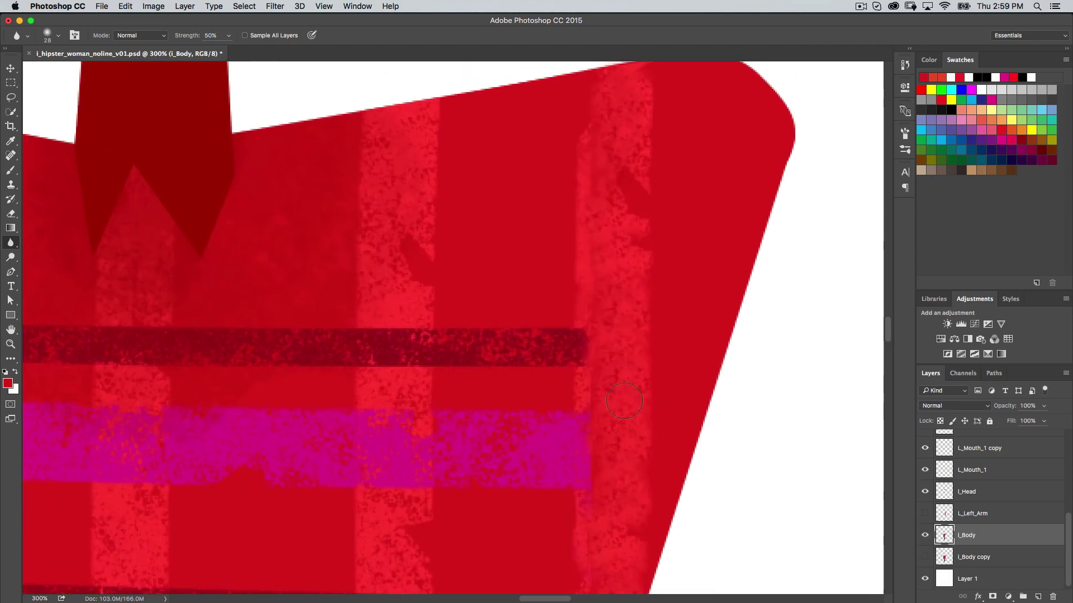
pyautogui.scroll(-10, 765, 445)
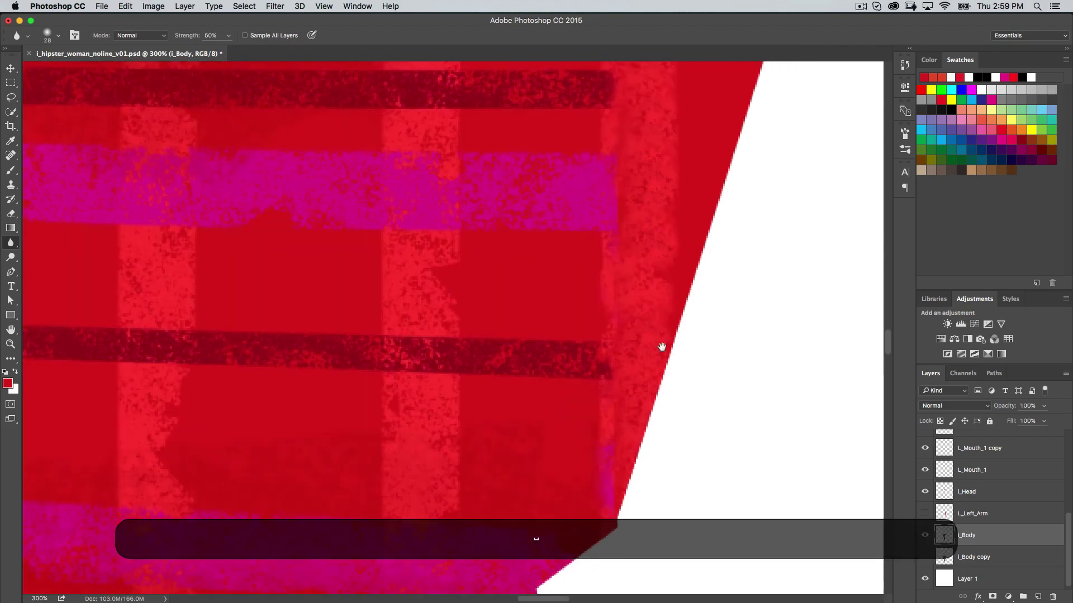
# Show the L_Left_Arm layer again, select it and set its opacity to 100%.
pyautogui.press('super+minus')
pyautogui.press('super+minus')
pyautogui.press('super+minus')
pyautogui.press('super+minus')
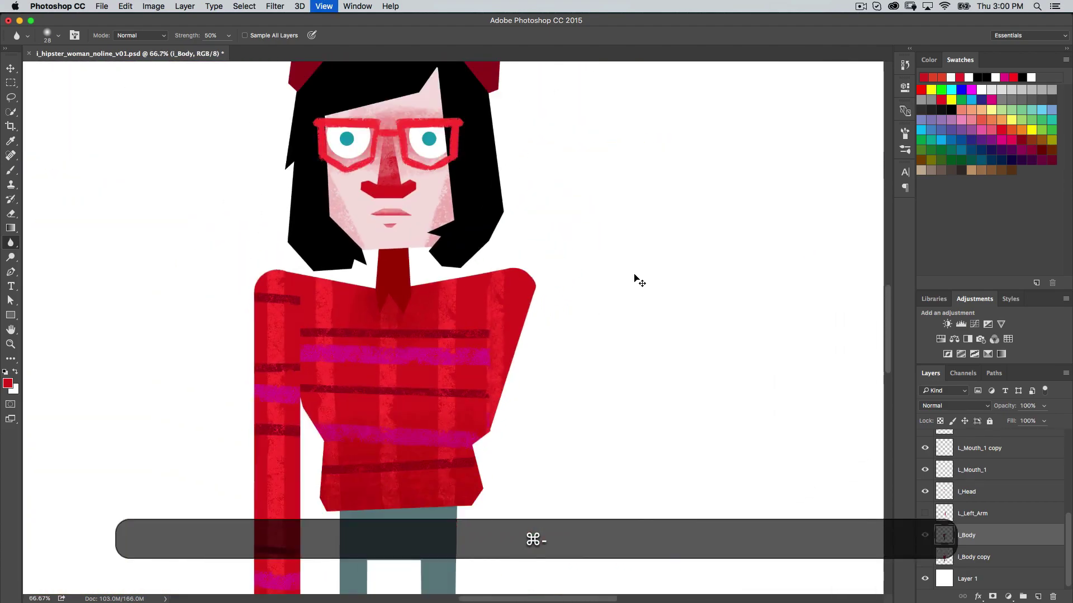
pyautogui.press('super+minus')
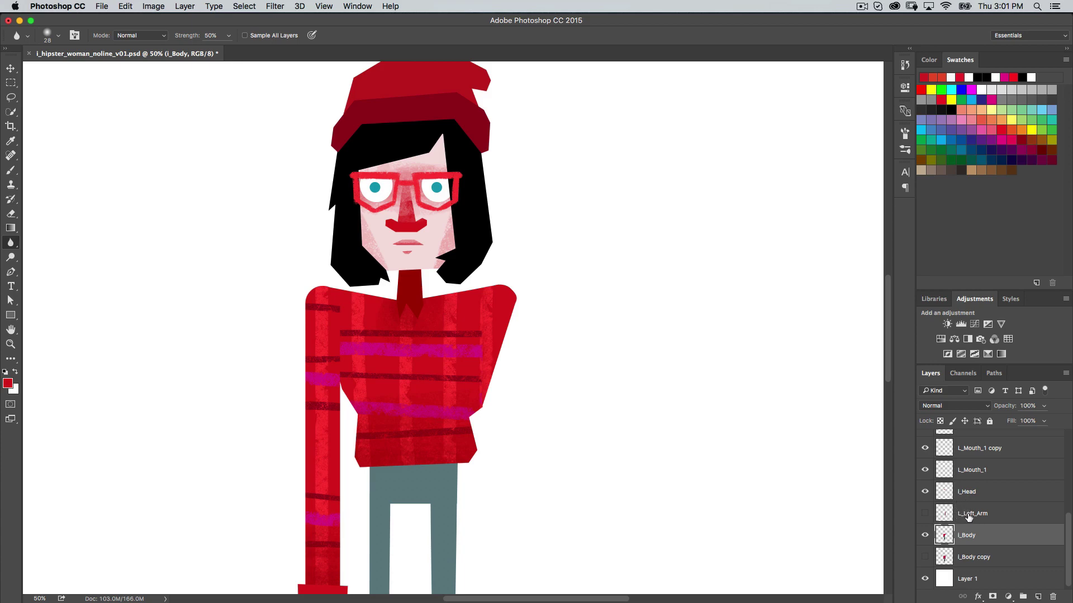
pyautogui.click(925, 513)
pyautogui.click(979, 519)
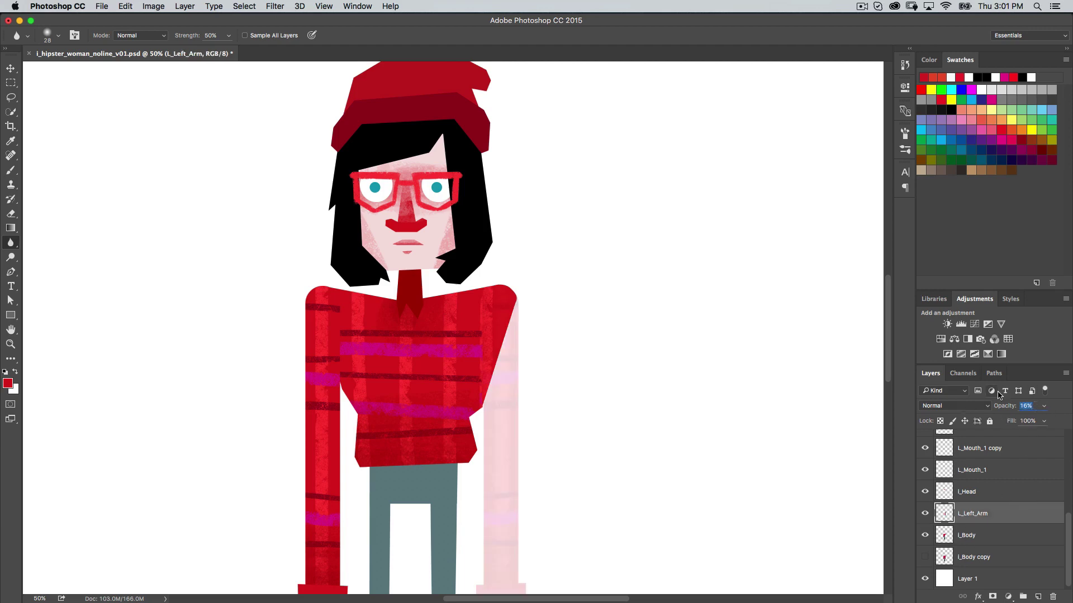
pyautogui.write('100')
pyautogui.press('Return')
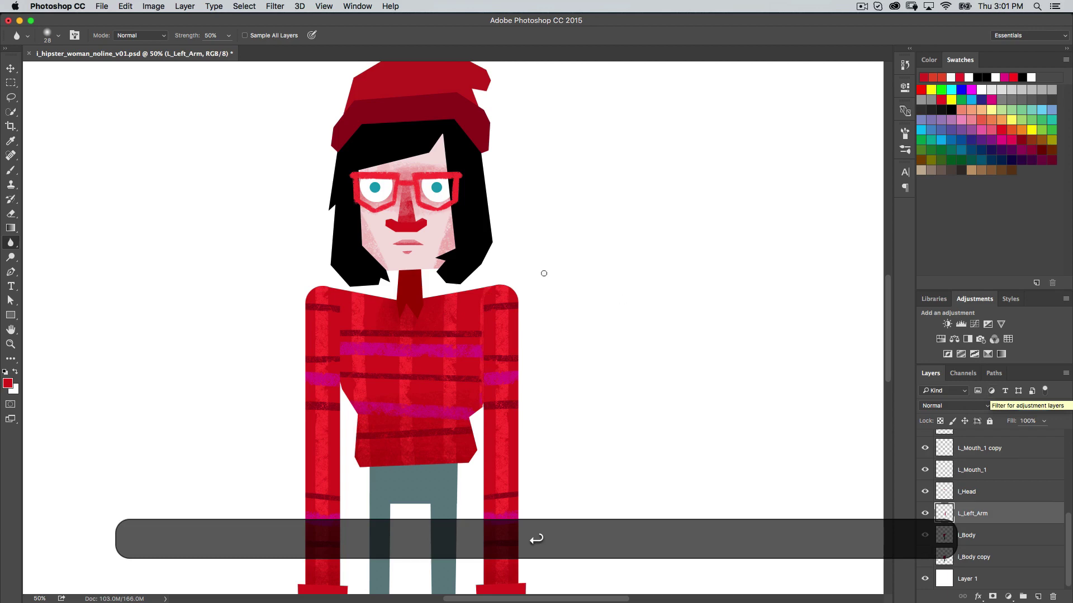
# Open the Liquify filter for the L_Left_Arm layer and turn its Advanced Mode off and back on.
pyautogui.scroll(-6, 553, 483)
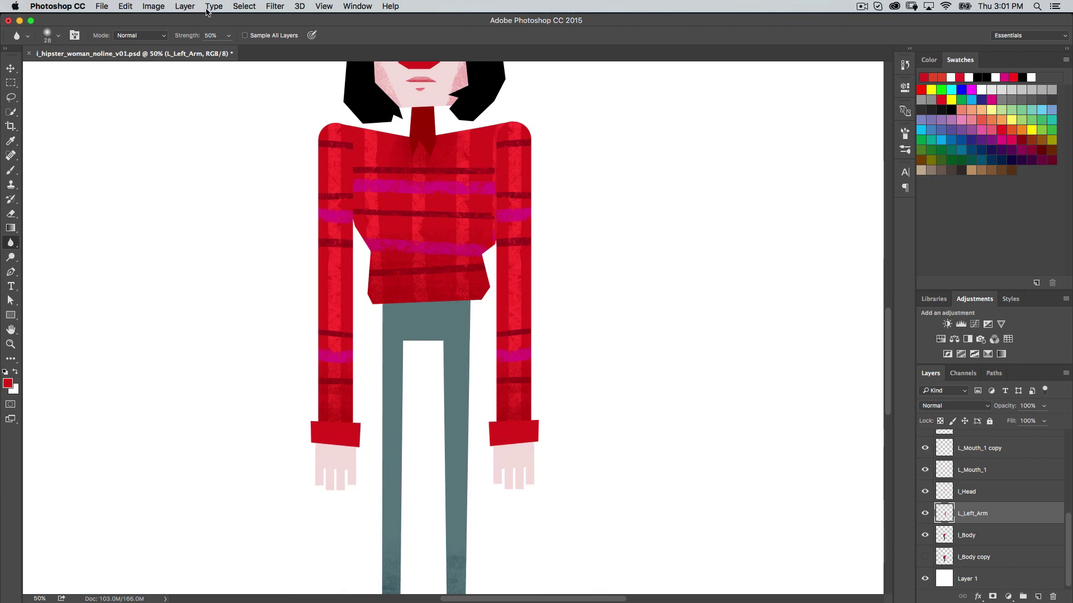
pyautogui.click(276, 6)
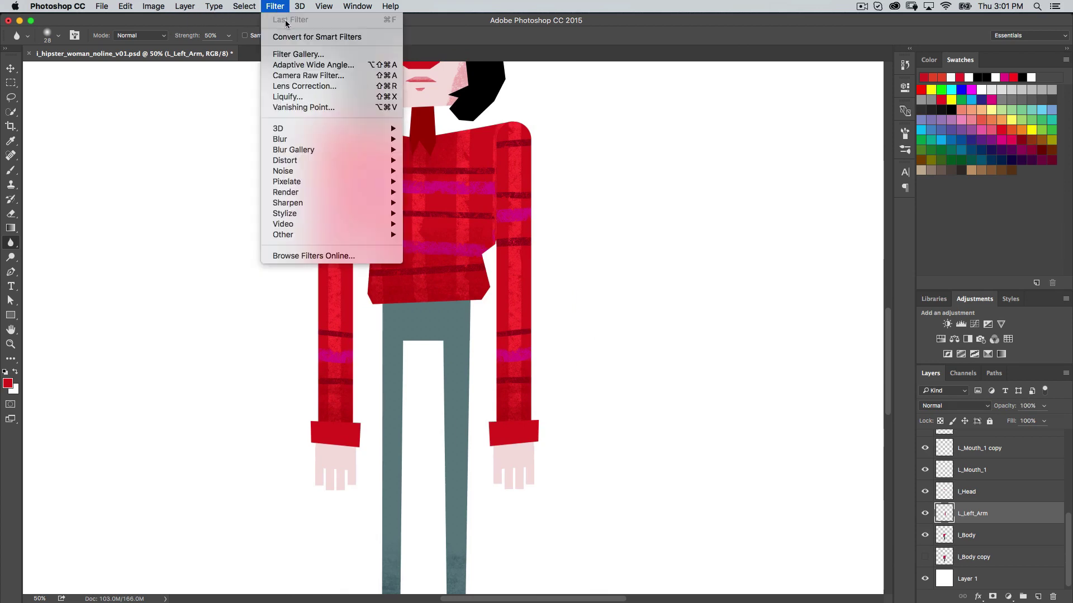
pyautogui.click(314, 98)
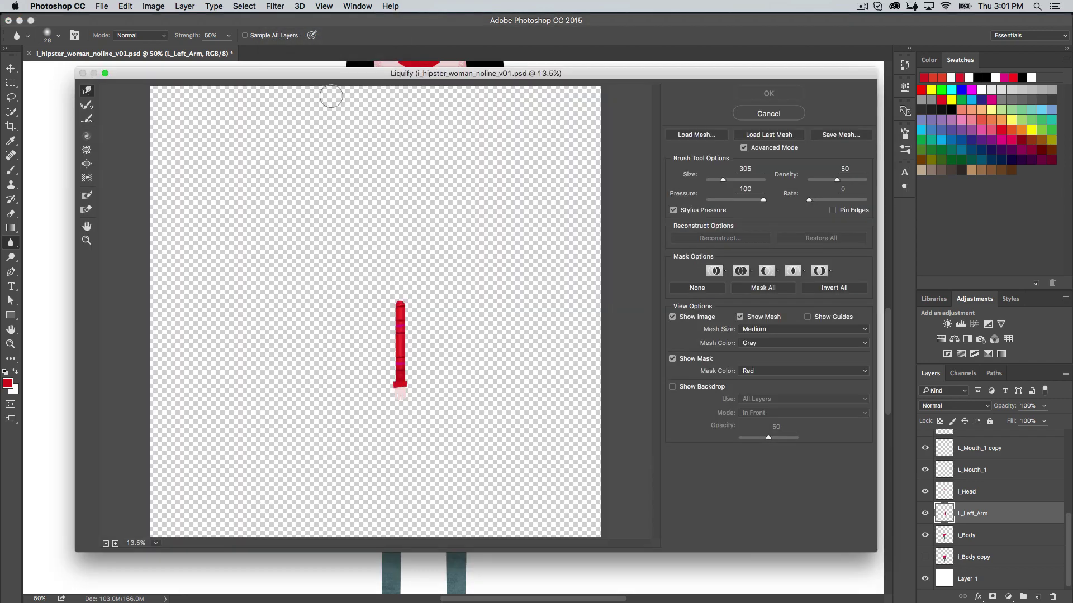
pyautogui.press('super+equal')
pyautogui.press('super+equal')
pyautogui.press('super+equal')
pyautogui.press('super+equal')
pyautogui.press('super+equal')
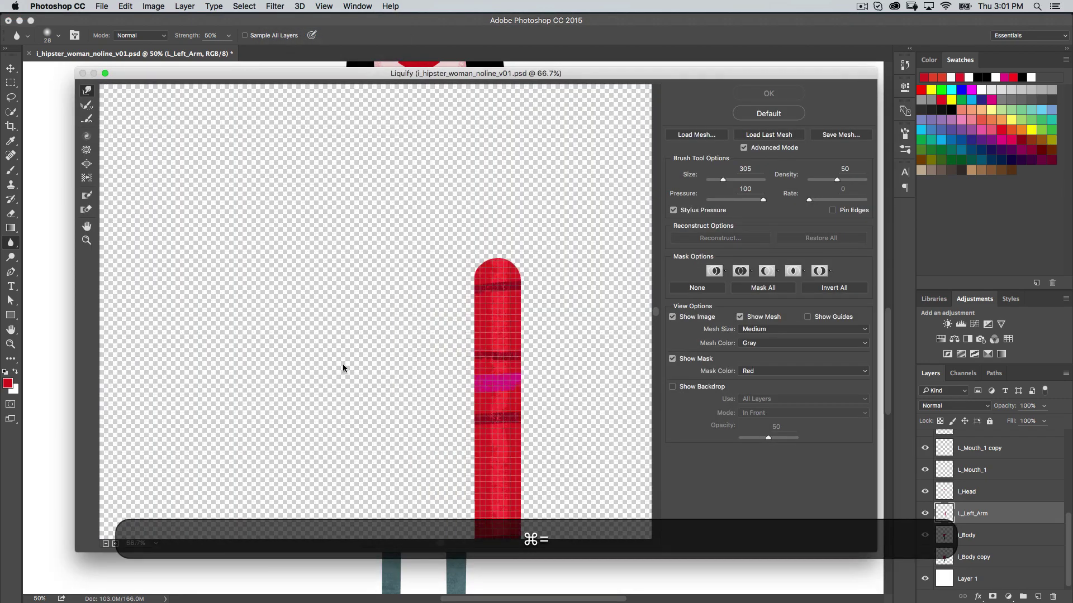
pyautogui.press('super+equal')
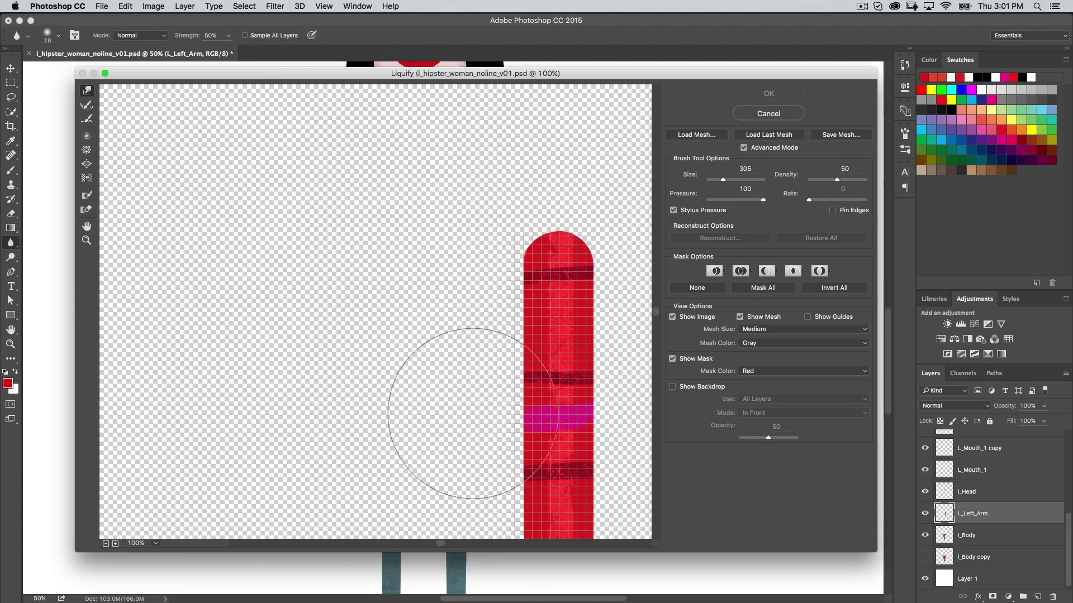
pyautogui.moveTo(537, 357)
pyautogui.mouseDown()
pyautogui.moveTo(486, 235)
pyautogui.moveTo(439, 236)
pyautogui.moveTo(443, 197)
pyautogui.moveTo(394, 162)
pyautogui.moveTo(382, 205)
pyautogui.mouseUp()
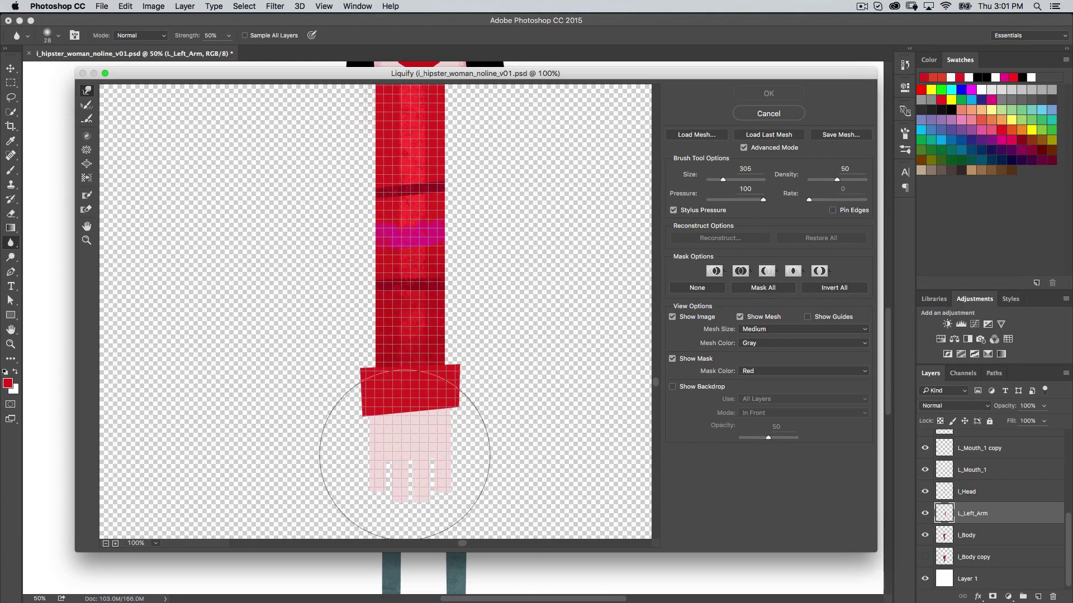
pyautogui.click(744, 148)
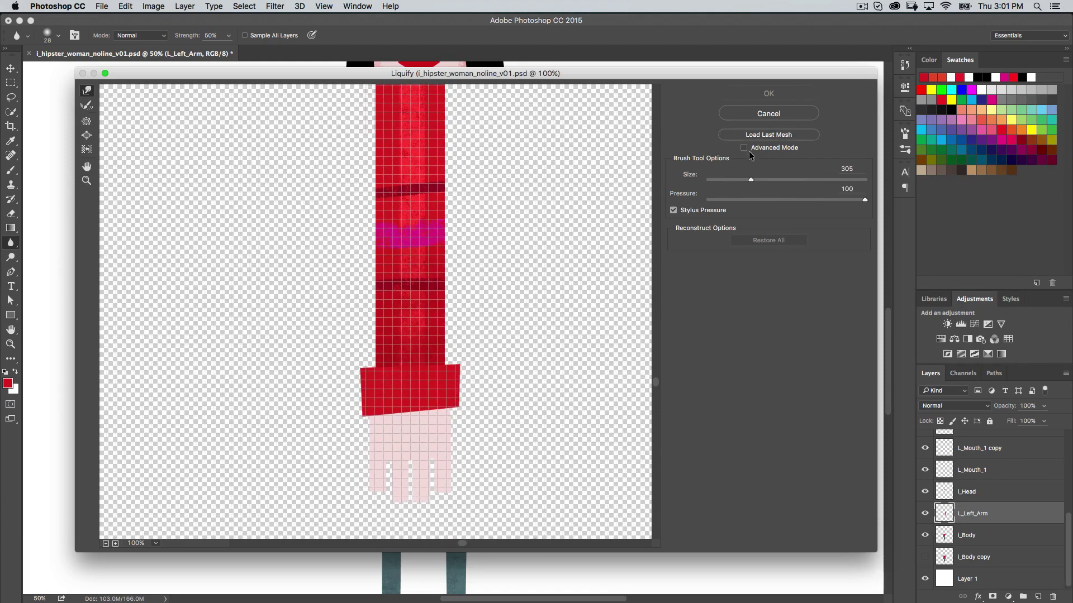
pyautogui.click(744, 148)
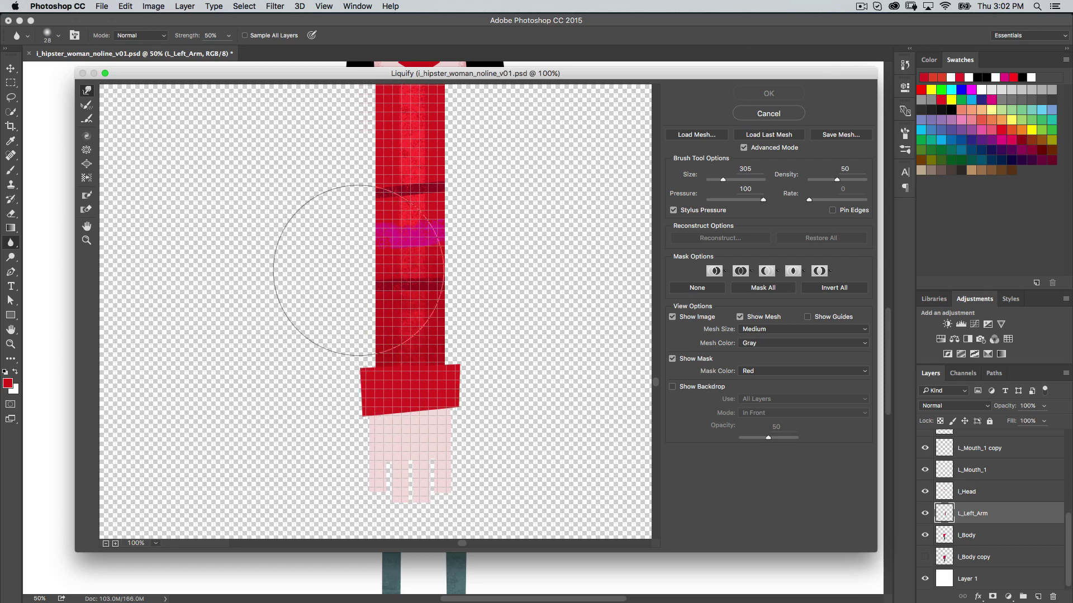
# Turn off Liquify's Advanced Mode, set the brush size to 527 and push the left arm's stripes and cuff downward.
pyautogui.click(744, 148)
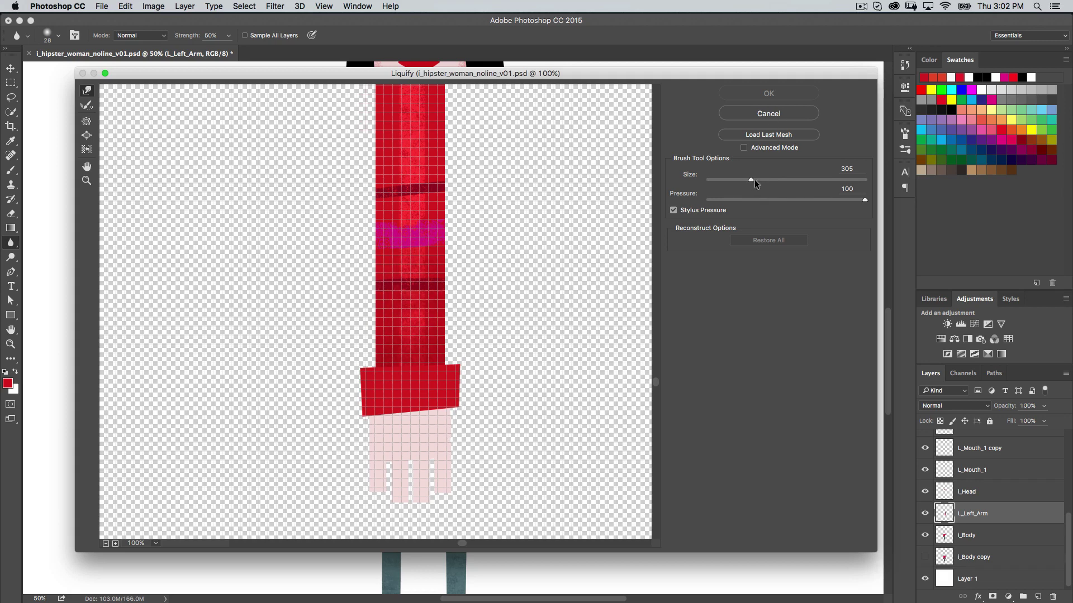
pyautogui.moveTo(752, 179); pyautogui.dragTo(759, 179)
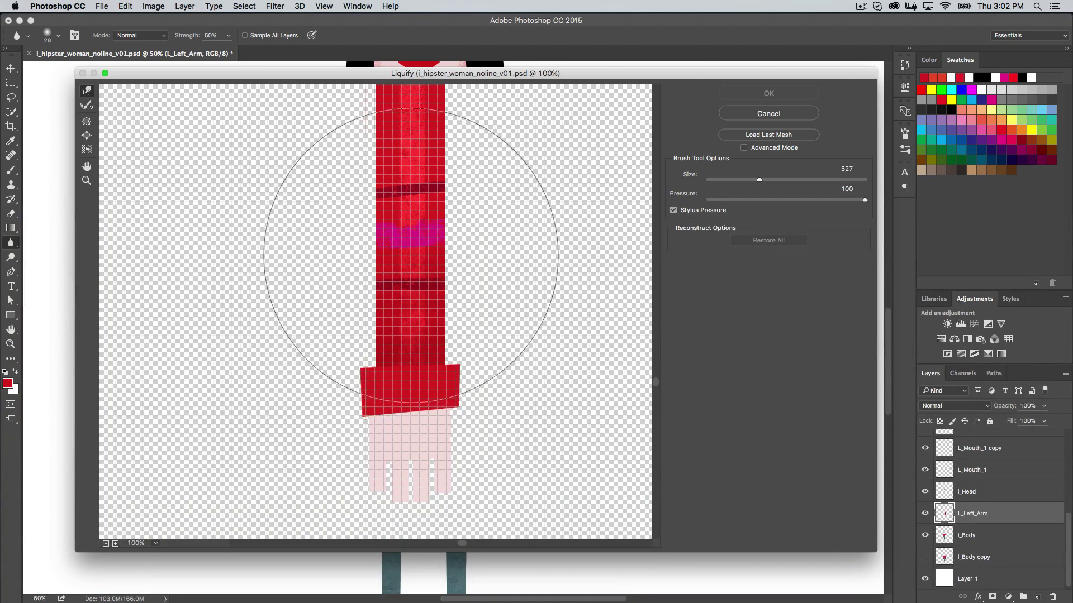
pyautogui.moveTo(411, 254); pyautogui.dragTo(398, 256)
pyautogui.press('shift')
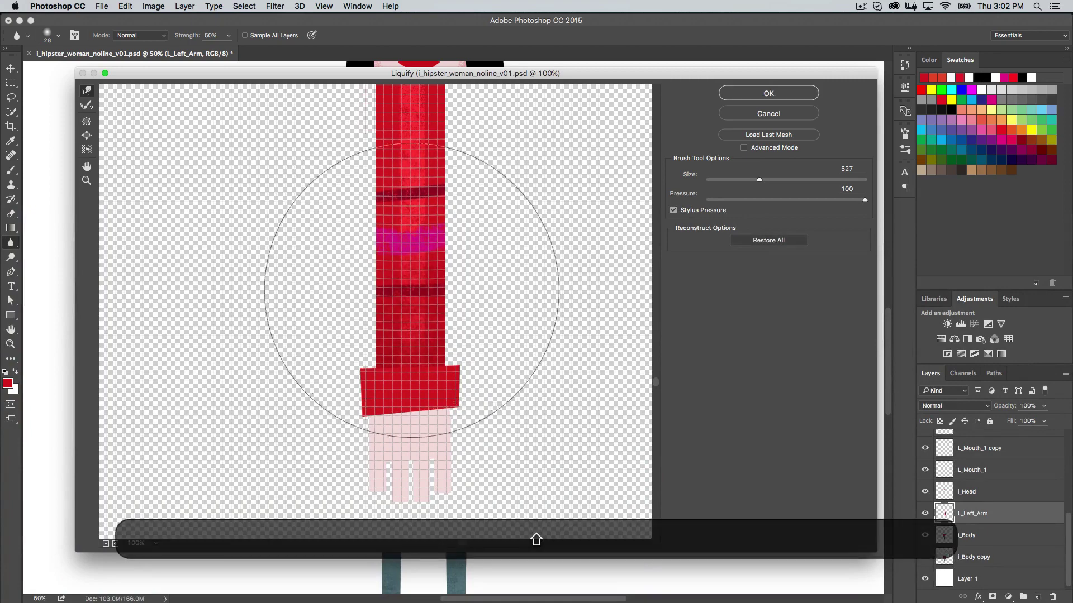
pyautogui.moveTo(402, 386); pyautogui.dragTo(405, 457)
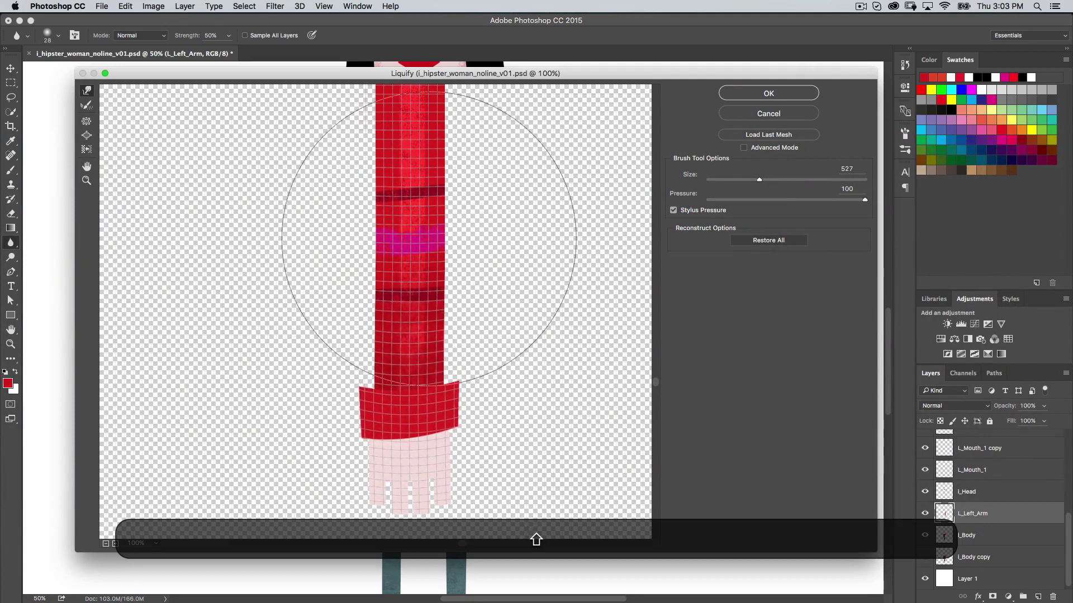
pyautogui.moveTo(409, 200); pyautogui.dragTo(410, 207)
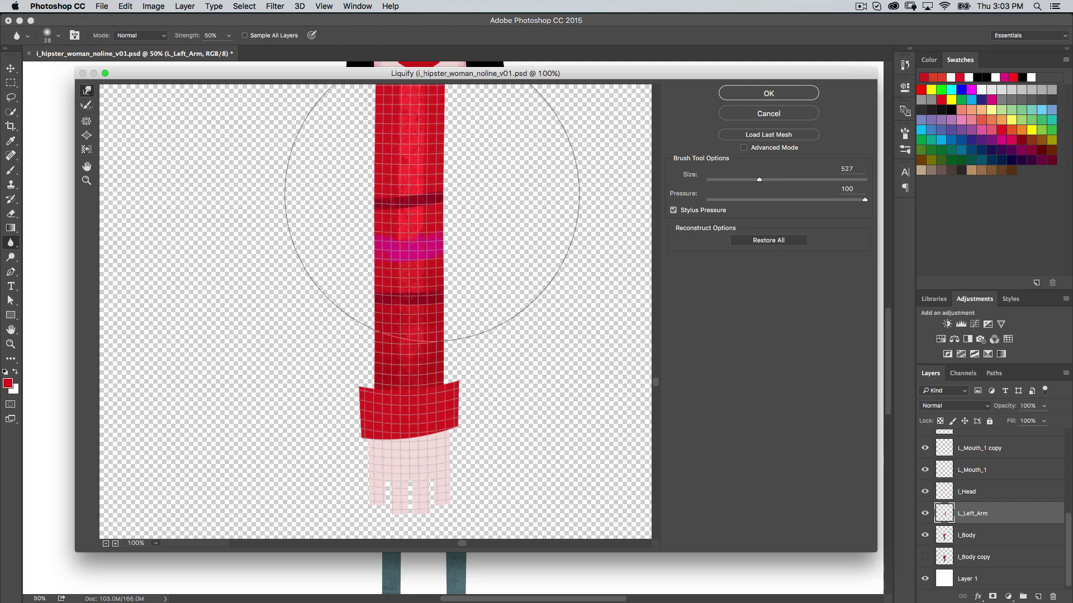
pyautogui.moveTo(414, 364); pyautogui.dragTo(426, 350)
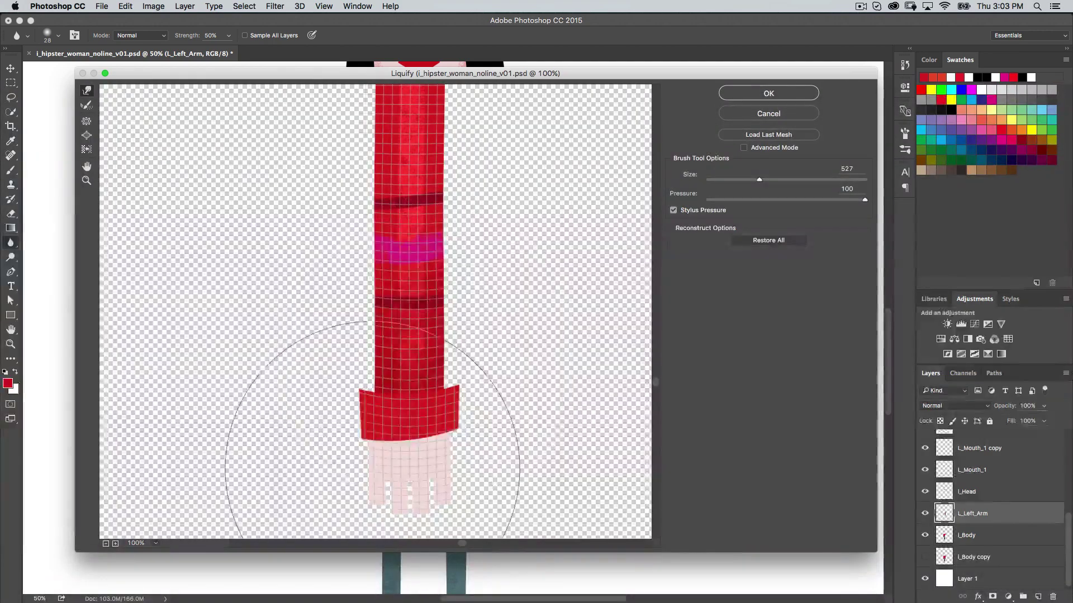
pyautogui.moveTo(417, 423); pyautogui.dragTo(419, 426)
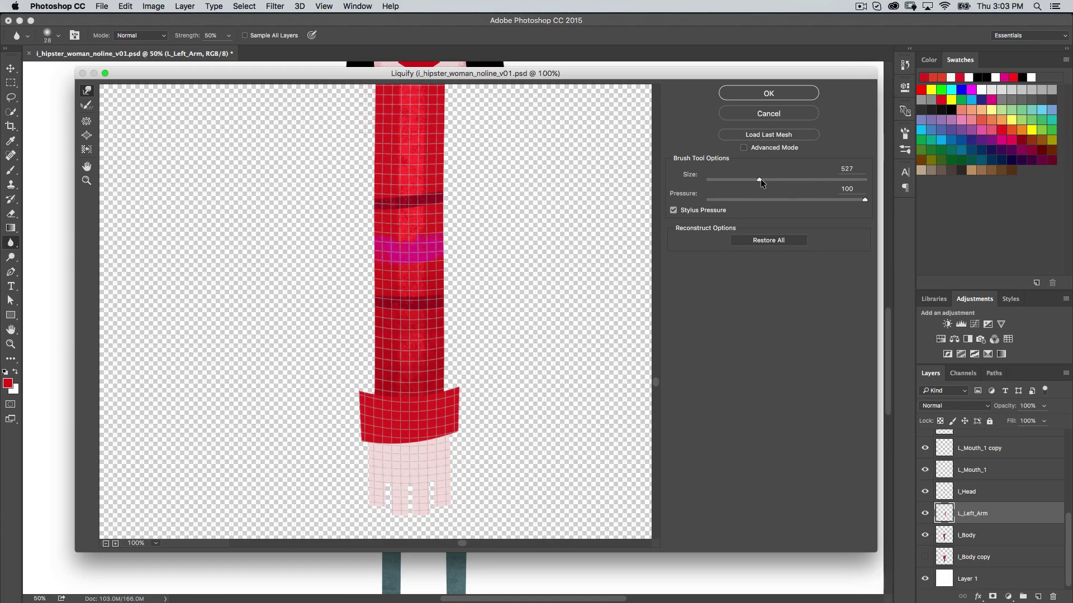
# Reduce the Liquify brush size to 195, reshape the left arm's cuff and apply the filter.
pyautogui.moveTo(759, 179); pyautogui.dragTo(739, 180)
pyautogui.moveTo(730, 179); pyautogui.dragTo(733, 178)
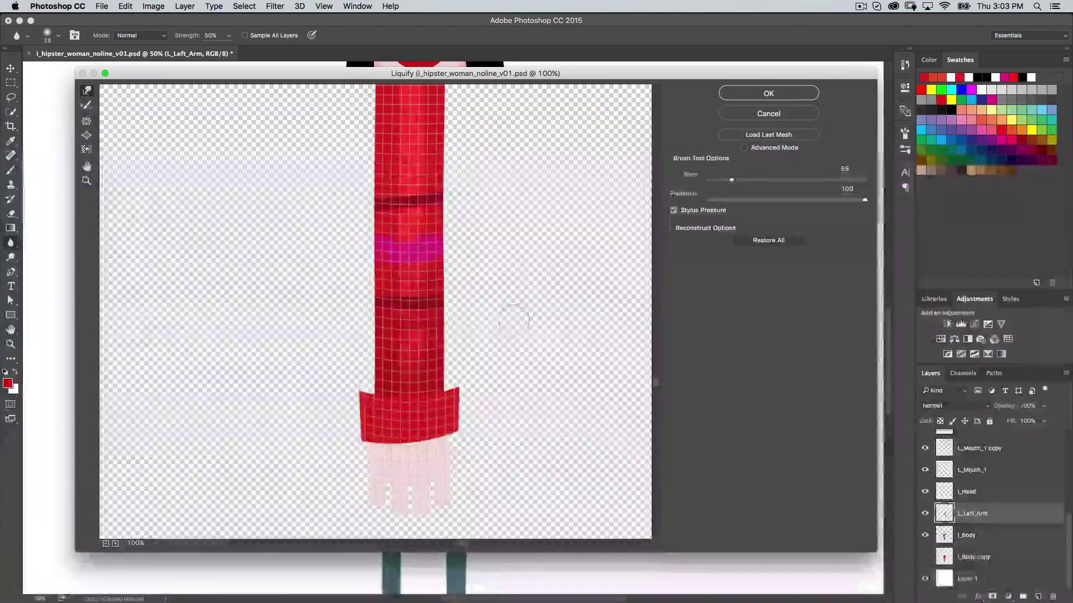
pyautogui.moveTo(732, 179); pyautogui.dragTo(744, 181)
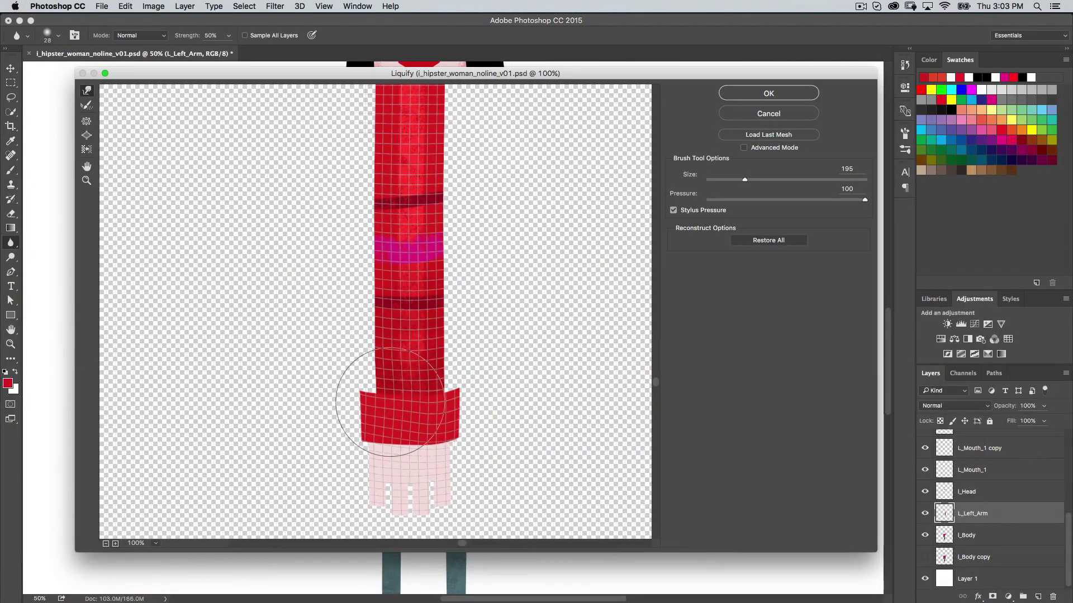
pyautogui.press('shift')
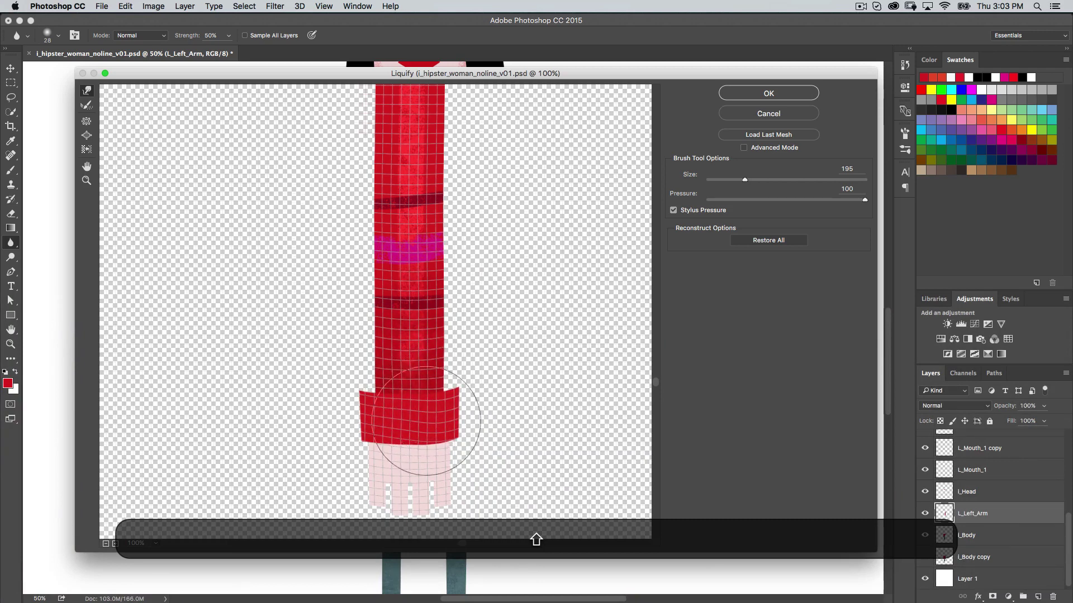
pyautogui.moveTo(431, 407); pyautogui.dragTo(422, 444)
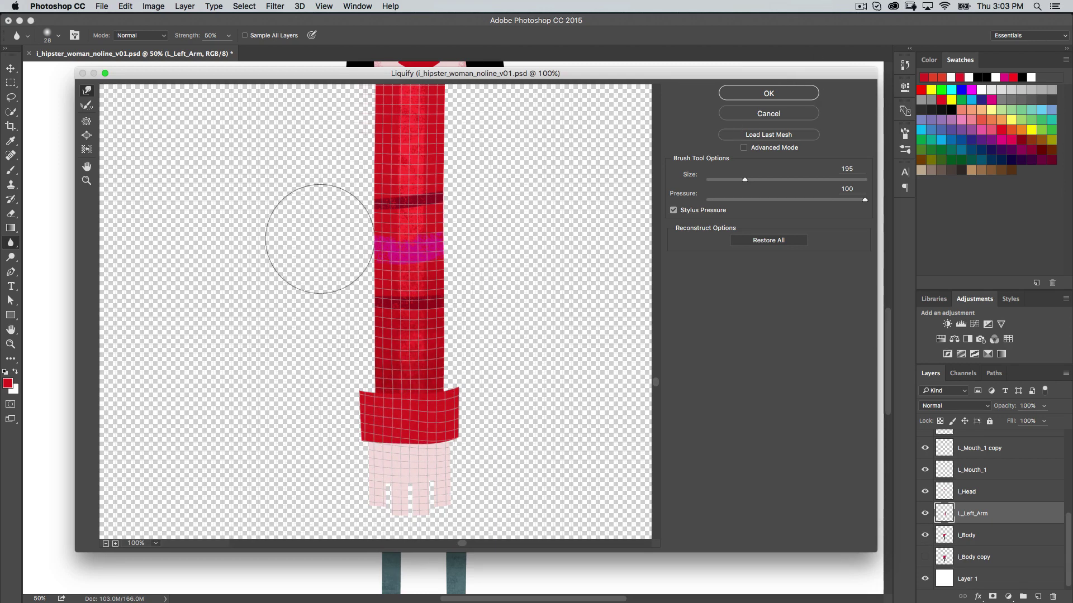
pyautogui.click(794, 91)
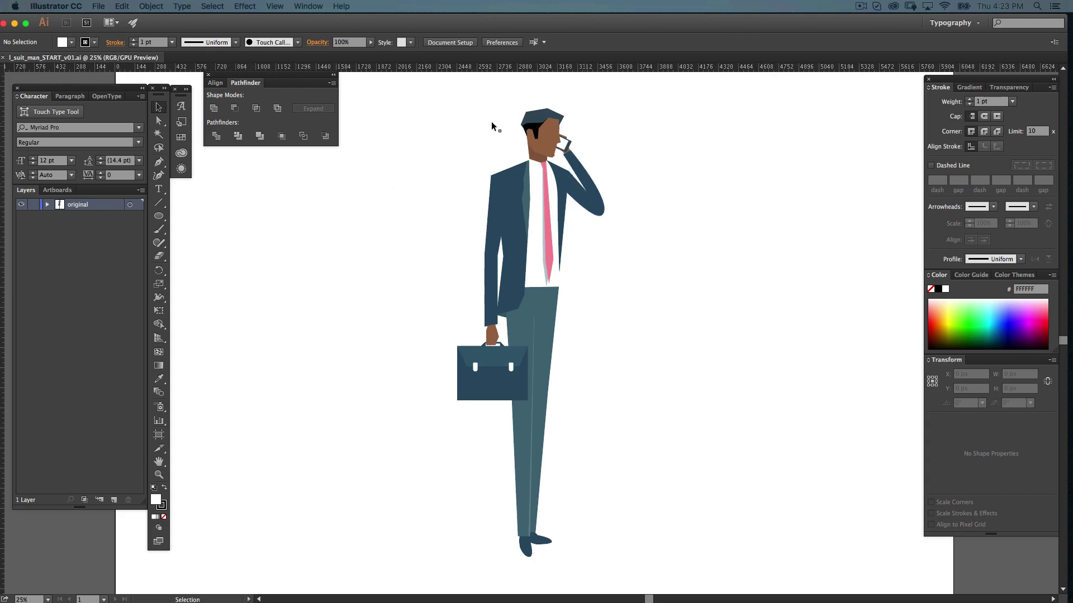
# Switch to the suit man file in Illustrator, select all artwork on the original layer, expand the layer's paths and clear the selection.
pyautogui.moveTo(409, 149); pyautogui.dragTo(687, 308)
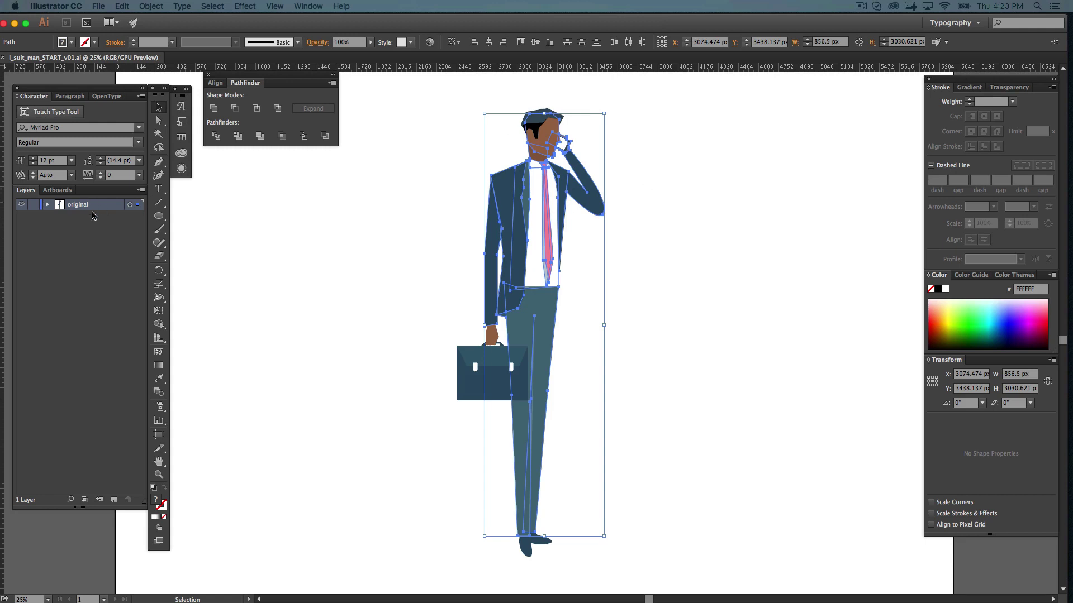
pyautogui.click(115, 230)
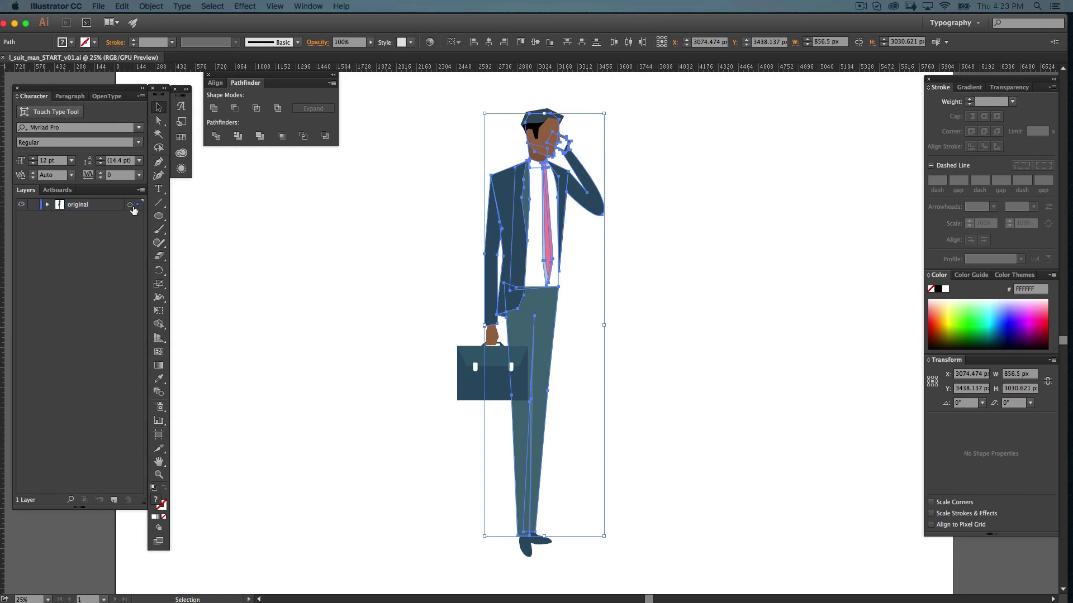
pyautogui.click(129, 204)
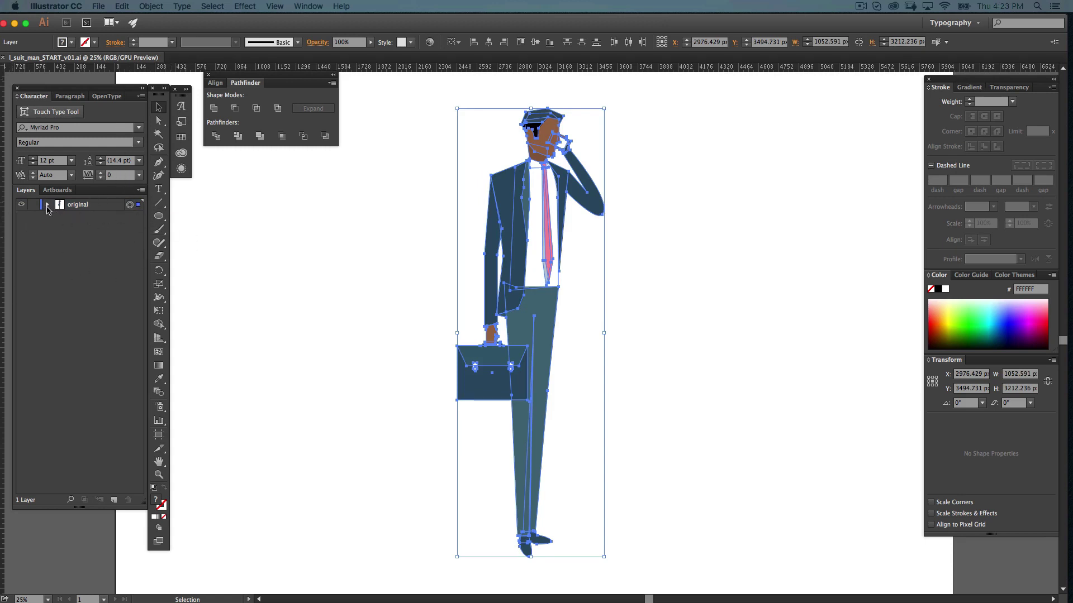
pyautogui.click(47, 206)
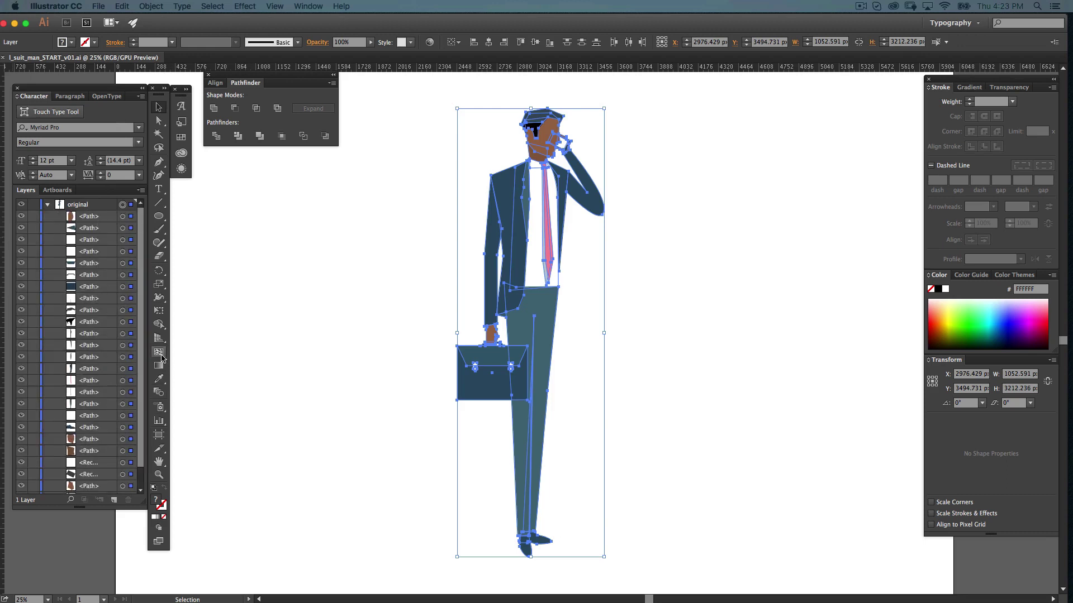
pyautogui.scroll(-2, 140, 351)
pyautogui.scroll(2, 141, 350)
pyautogui.click(273, 247)
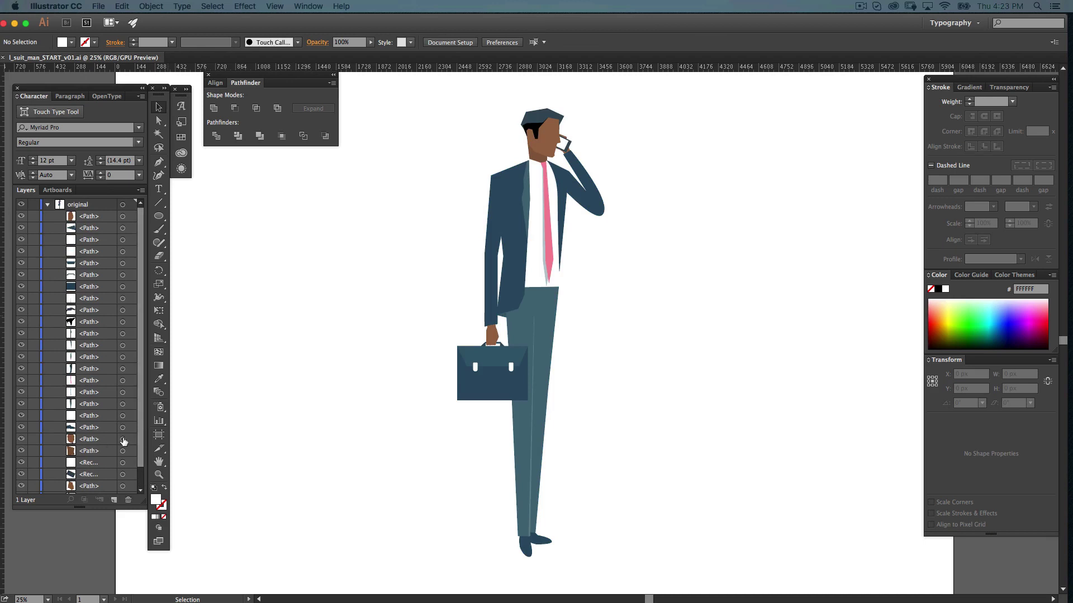
# Identify the brown face path in the original layer by selecting its artwork, and clear the selection.
pyautogui.click(122, 439)
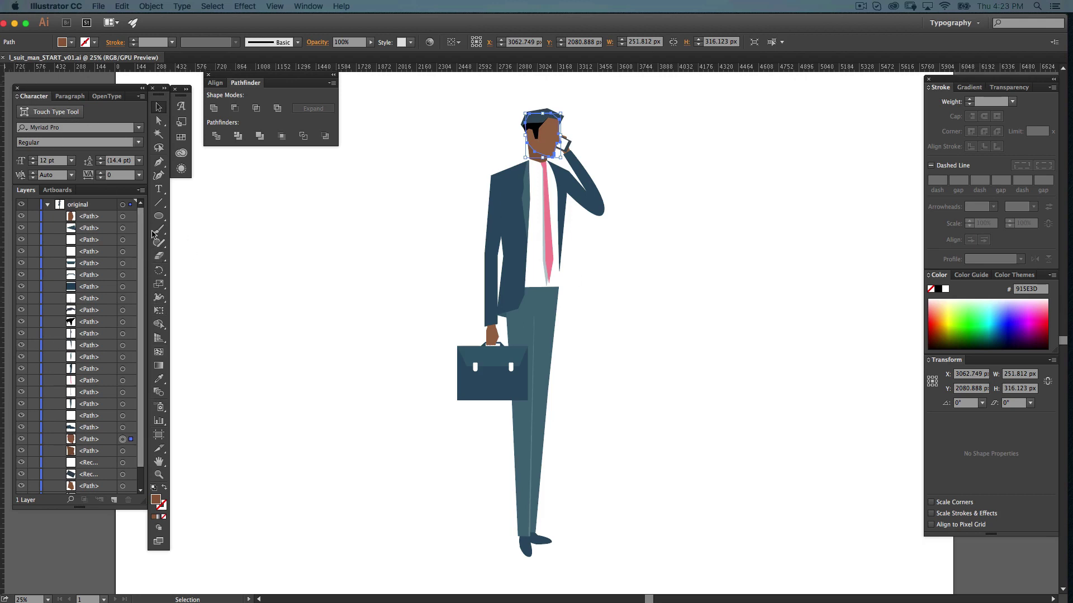
pyautogui.scroll(-2, 115, 273)
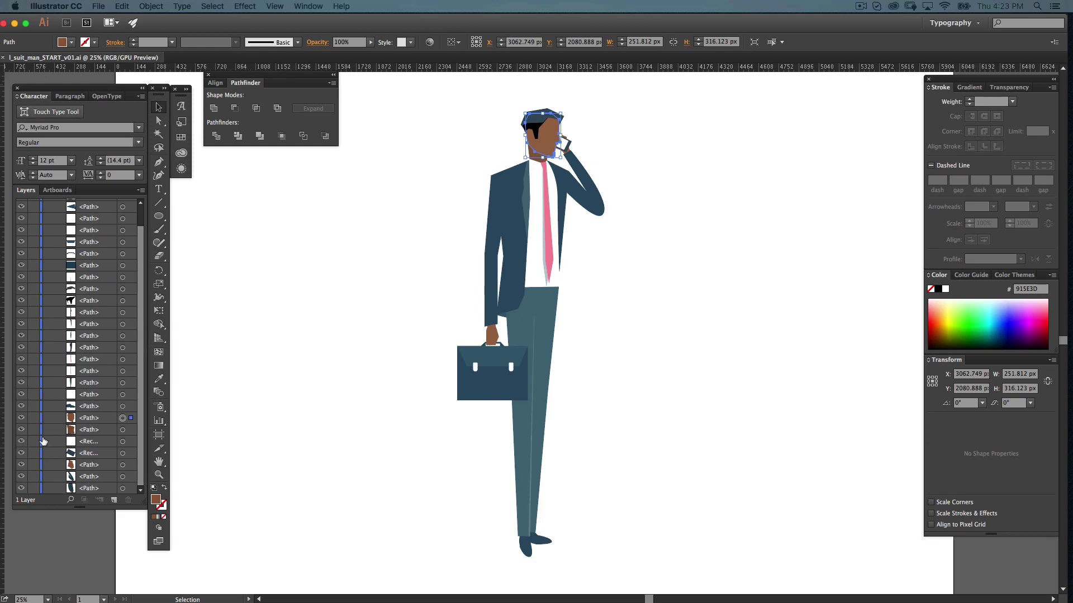
pyautogui.press('space')
pyautogui.moveTo(645, 114); pyautogui.dragTo(651, 144)
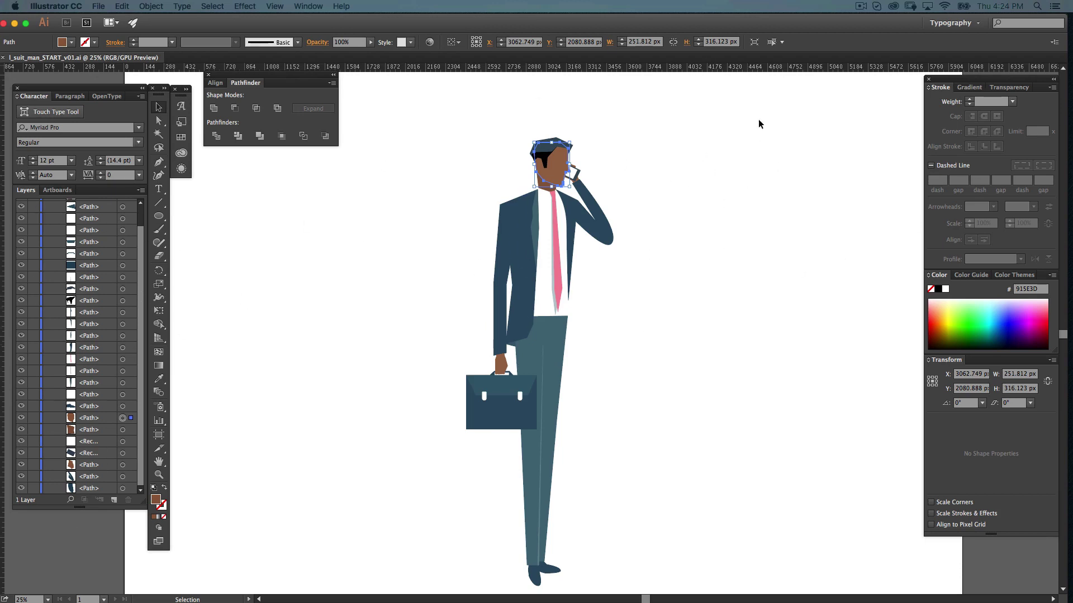
pyautogui.click(697, 237)
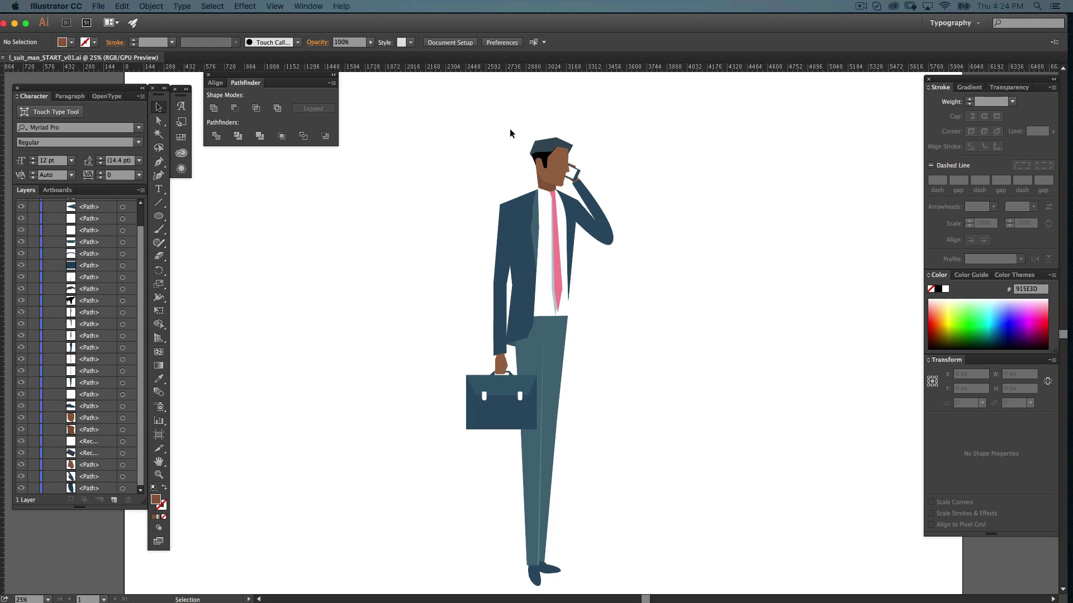
# Group the paths forming the suit man's face, hair and neck, check the group by toggling its visibility, and name it Head.
pyautogui.moveTo(515, 130); pyautogui.dragTo(545, 184)
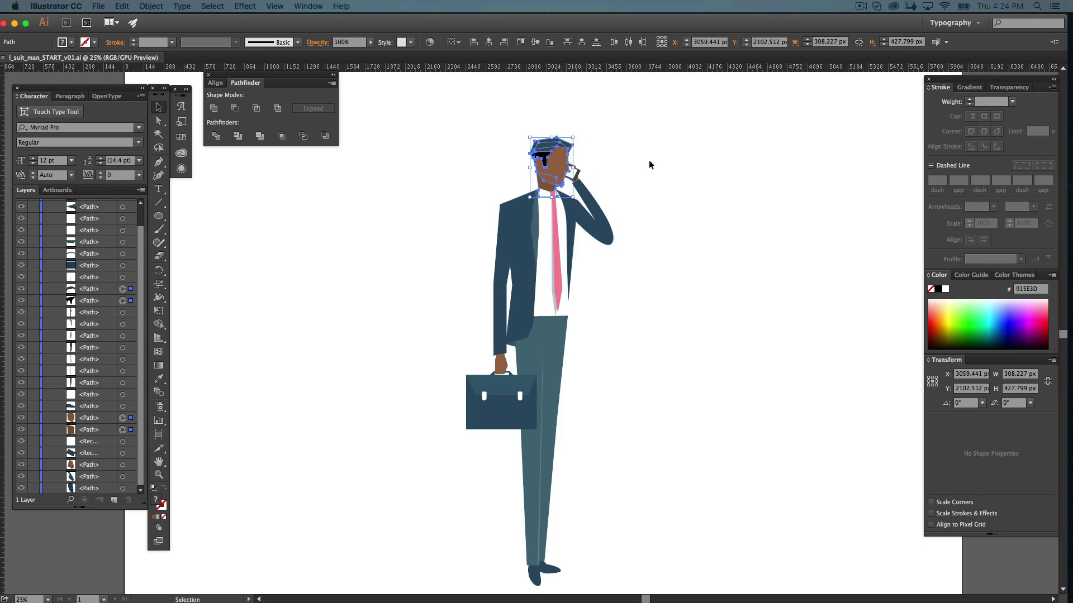
pyautogui.press('super')
pyautogui.press('super+g')
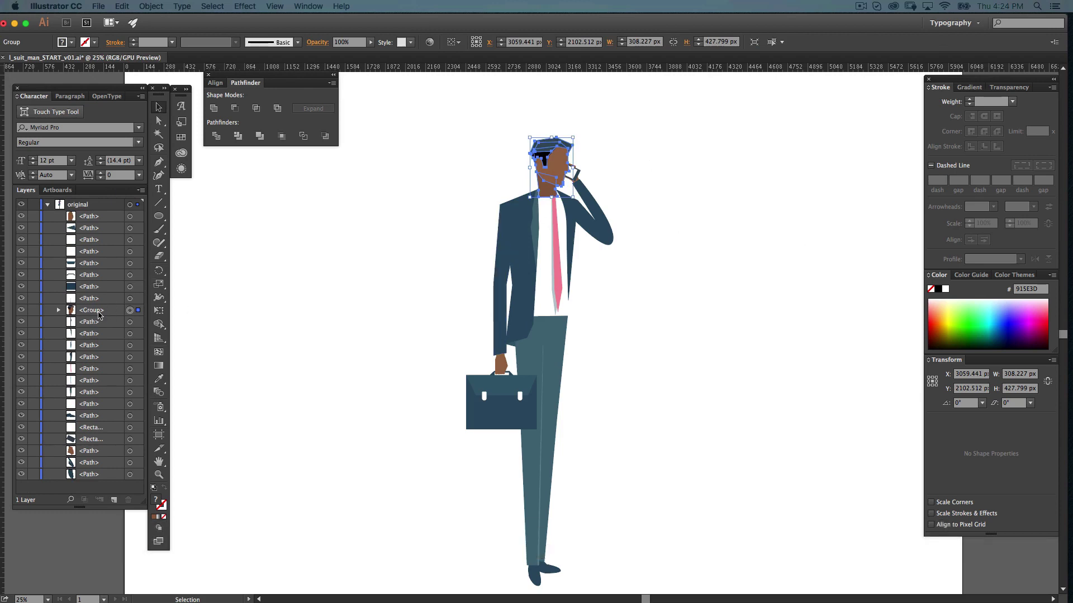
pyautogui.click(26, 311)
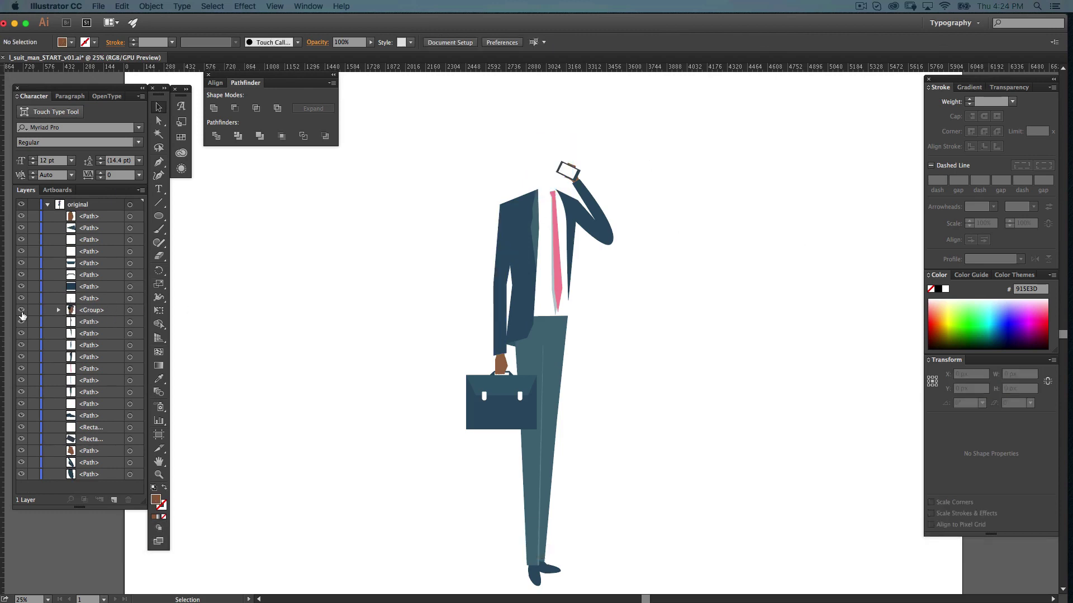
pyautogui.click(22, 312)
pyautogui.doubleClick(90, 310)
pyautogui.write('Head')
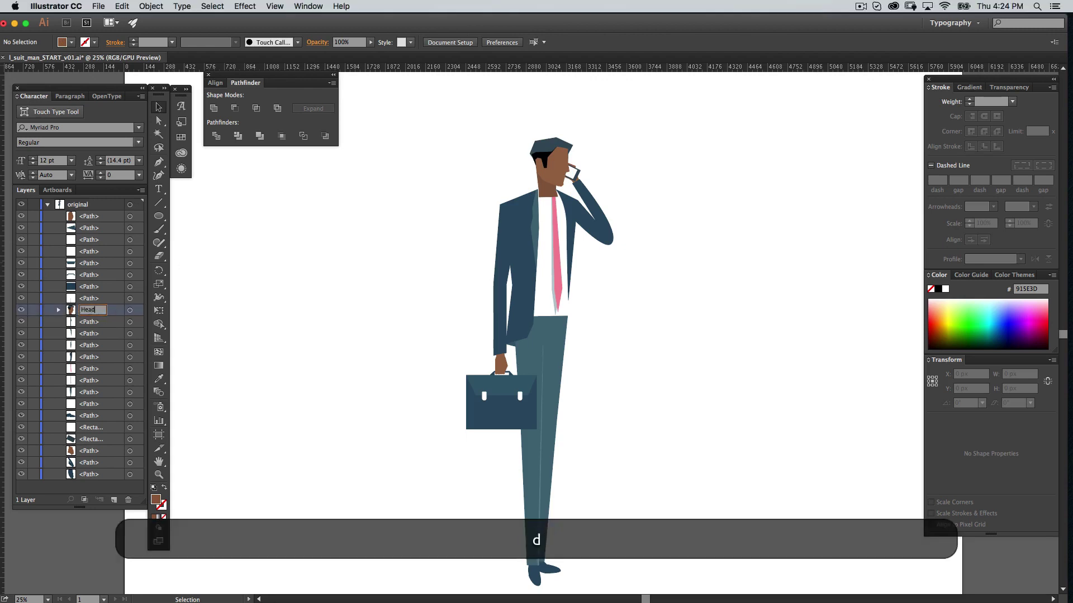
pyautogui.press('Return')
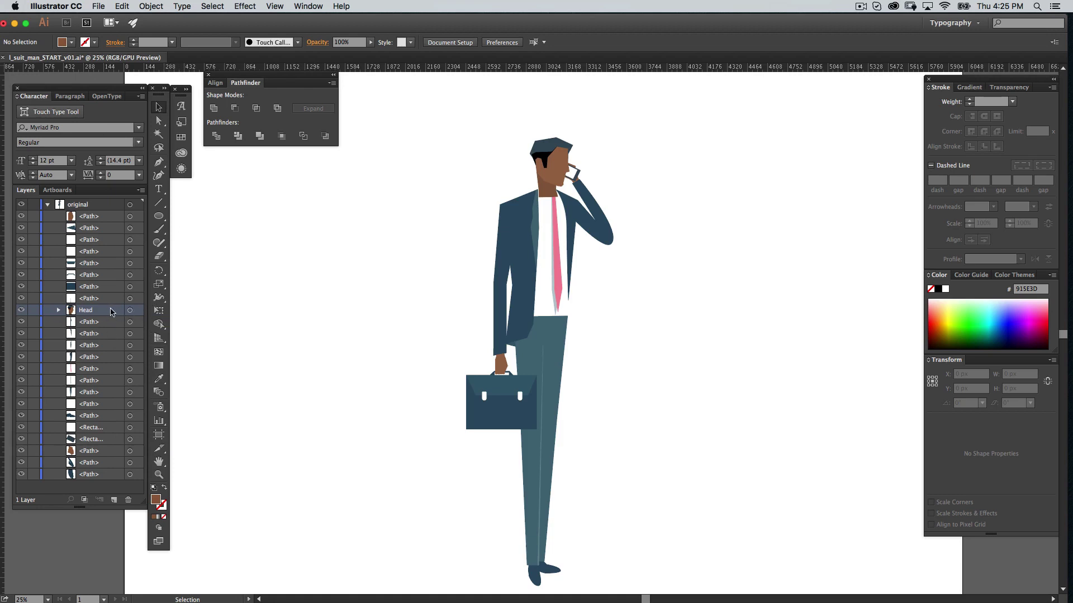
# Move the Head group directly beneath the white shirt path in the original layer's stacking order.
pyautogui.moveTo(114, 316); pyautogui.dragTo(91, 414)
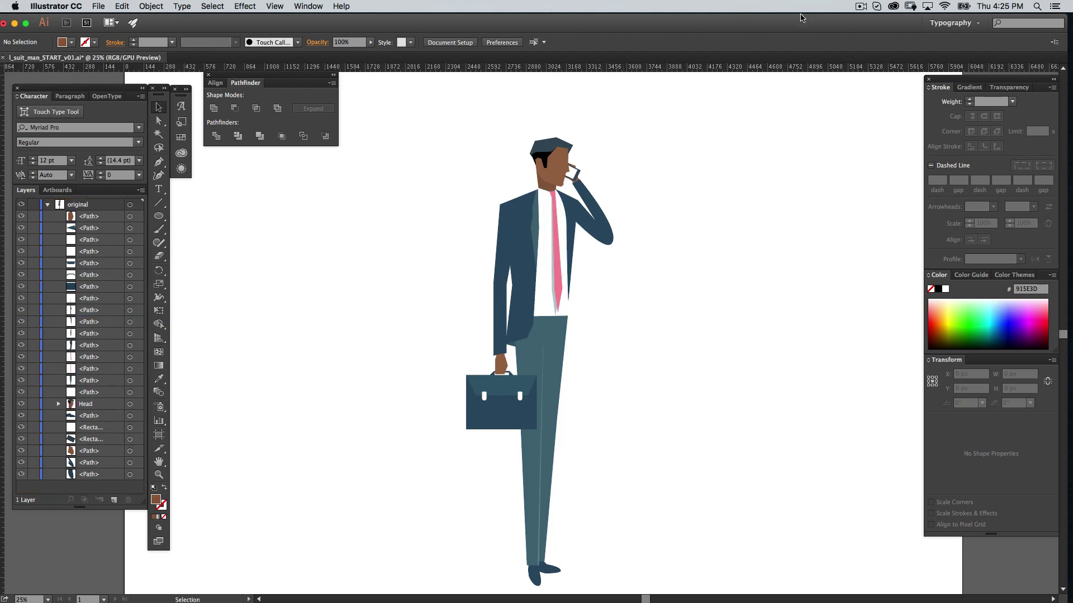
pyautogui.click(544, 230)
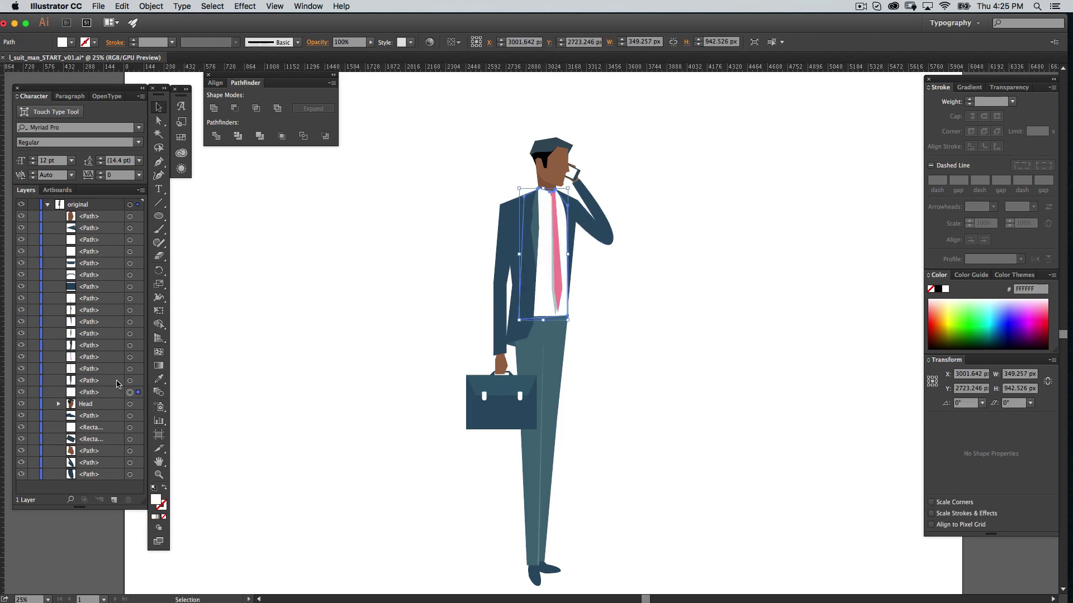
pyautogui.click(632, 246)
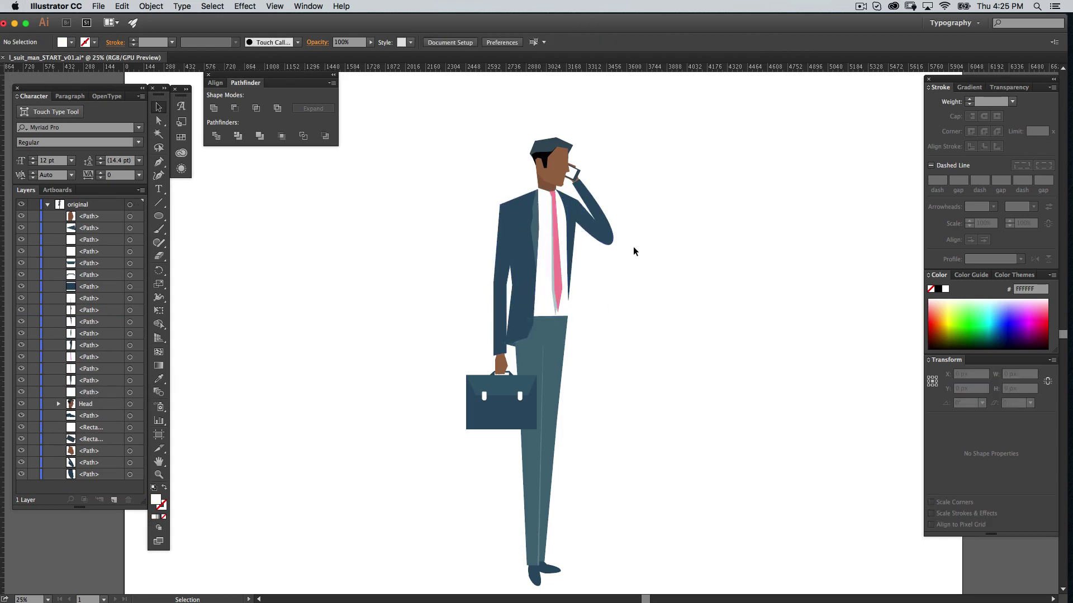
# Group the pink tie path with its grey shadow path and name the group Tie.
pyautogui.click(559, 275)
pyautogui.press('super+equal')
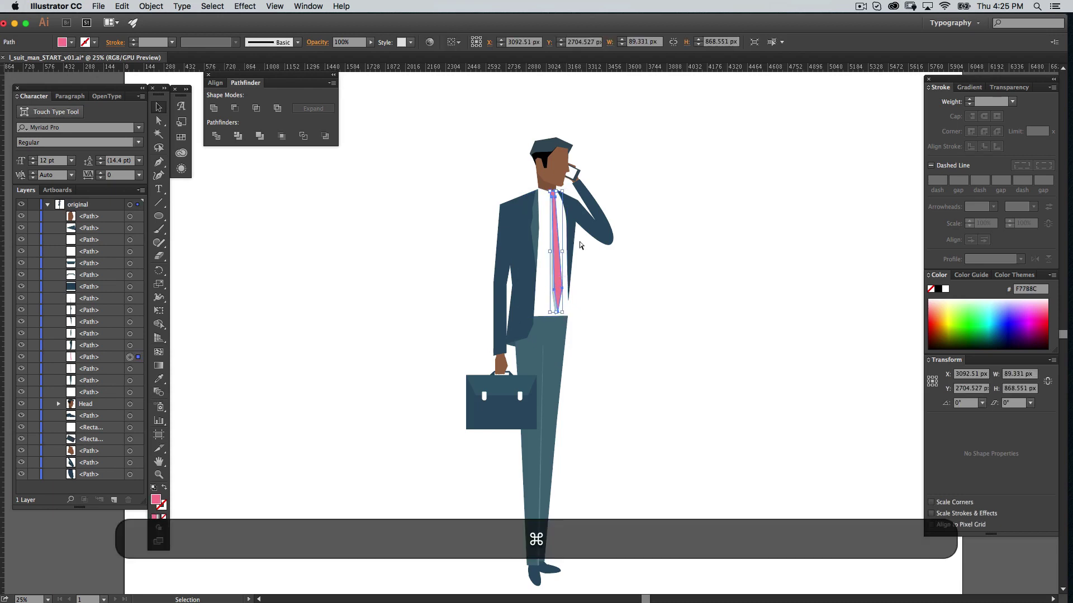
pyautogui.press('super+equal')
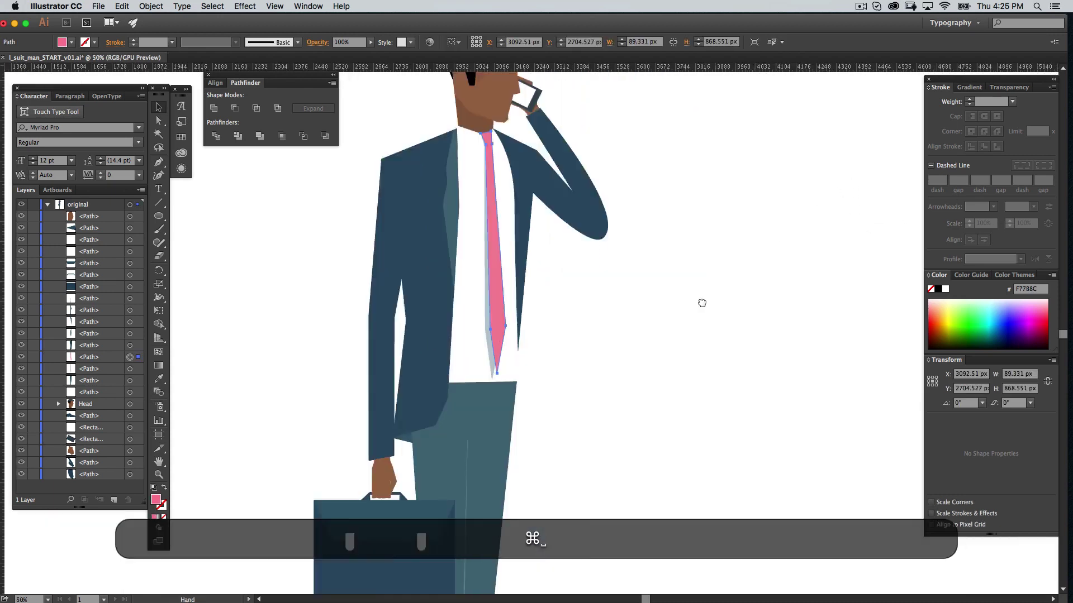
pyautogui.press('shift')
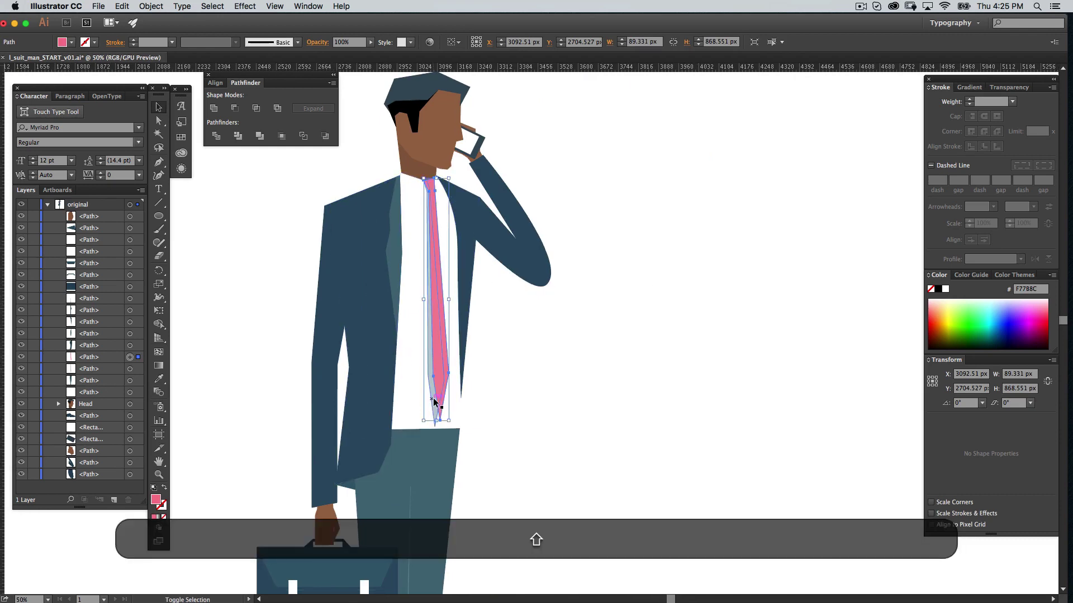
pyautogui.keyDown('shift'); pyautogui.click(437, 396); pyautogui.keyUp('shift')
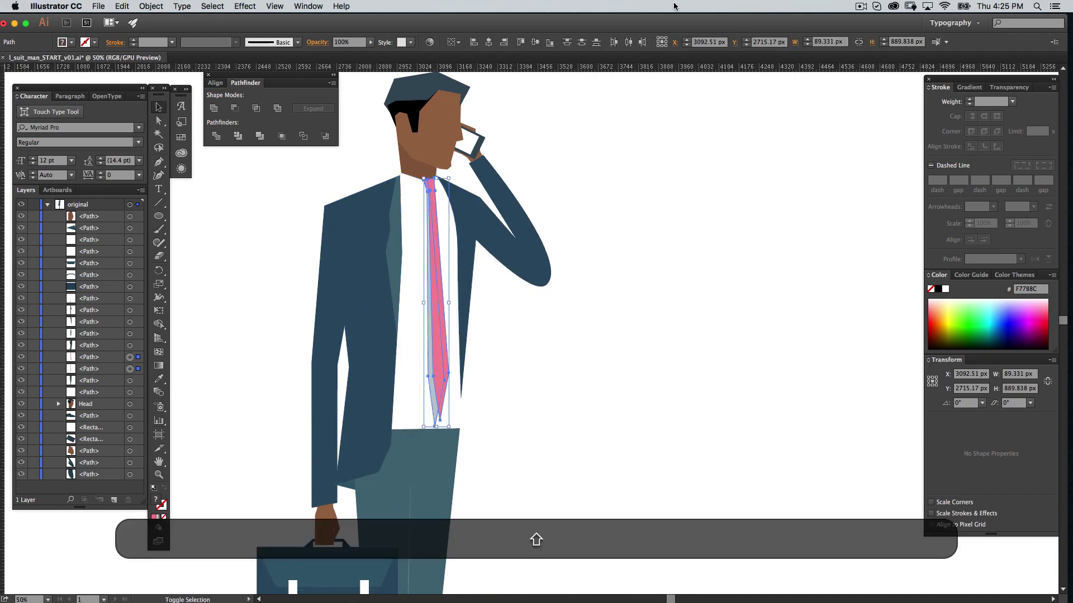
pyautogui.press('super+shift+g')
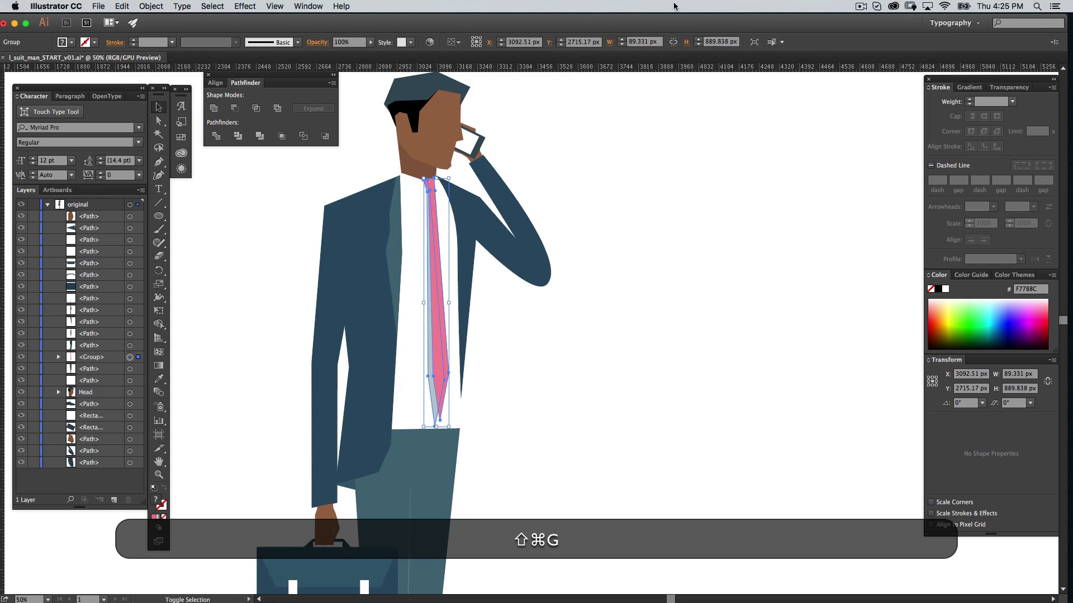
pyautogui.doubleClick(104, 360)
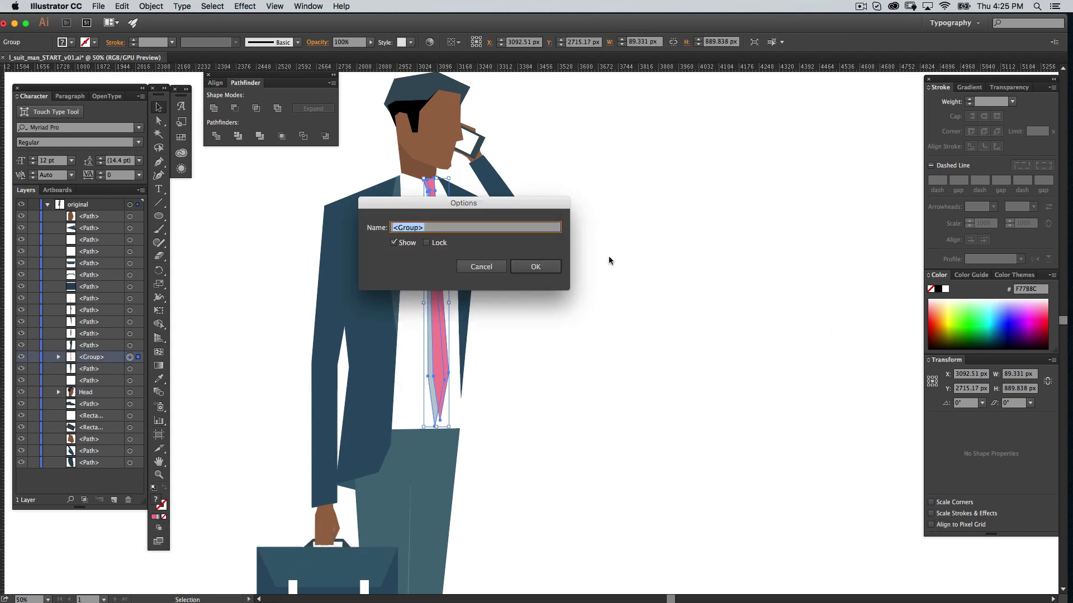
pyautogui.write('Tie')
pyautogui.press('Return')
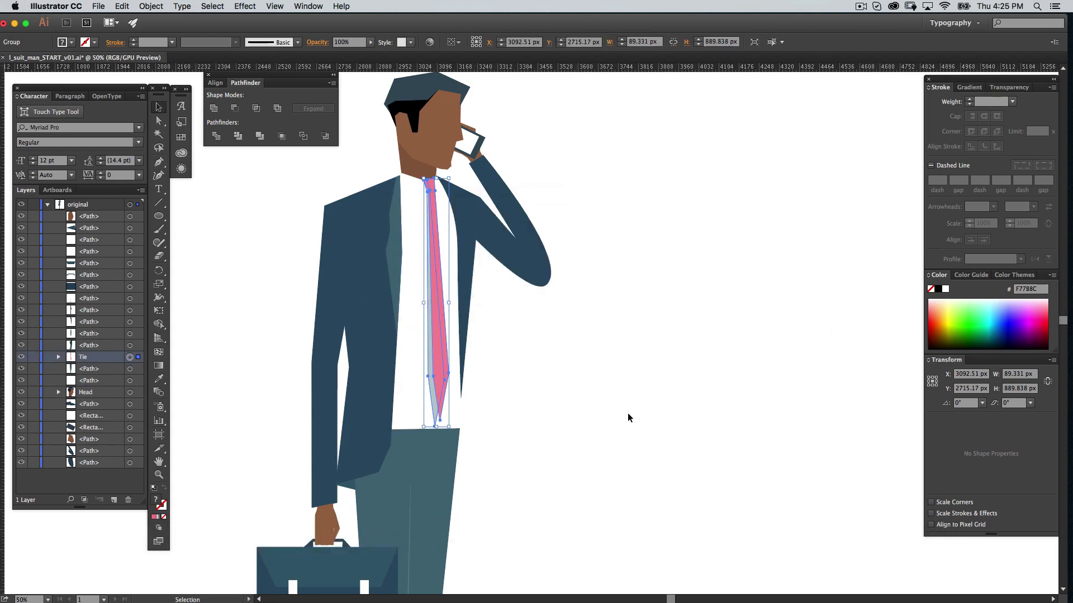
# Group the suit jacket's main body, lapel and lower back flap paths, excluding the sleeve, and name the group Coat.
pyautogui.moveTo(587, 342); pyautogui.dragTo(691, 310)
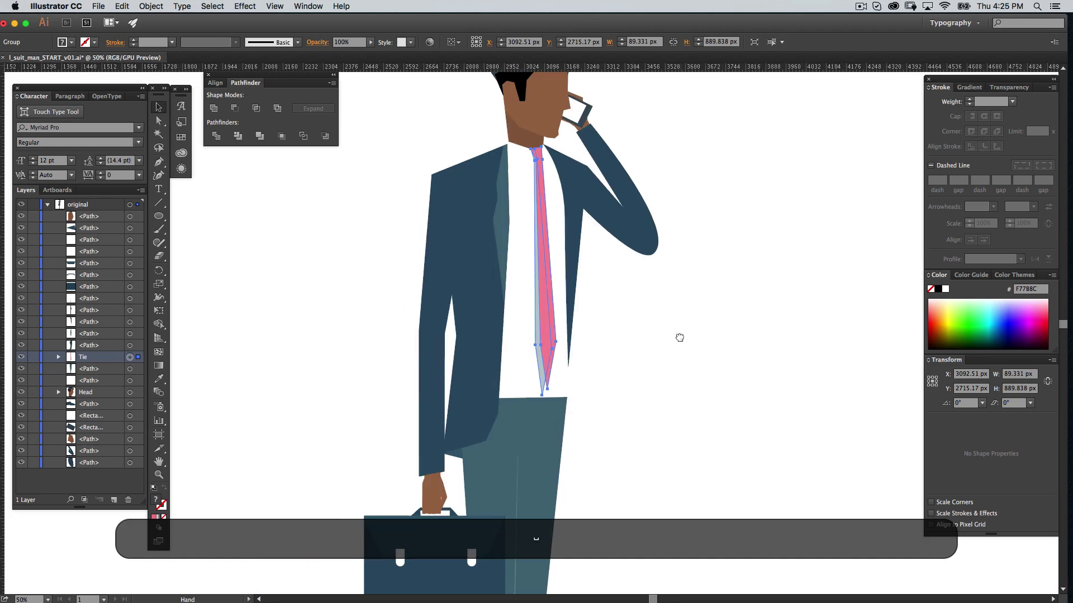
pyautogui.click(478, 280)
pyautogui.keyDown('shift'); pyautogui.click(414, 446); pyautogui.keyUp('shift')
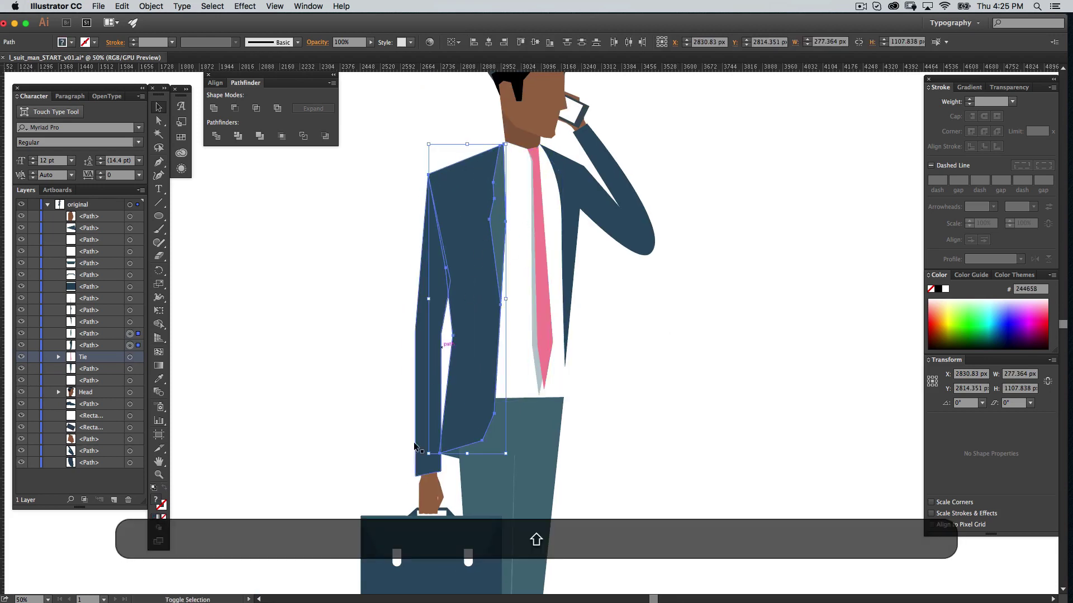
pyautogui.keyDown('shift'); pyautogui.click(455, 452); pyautogui.keyUp('shift')
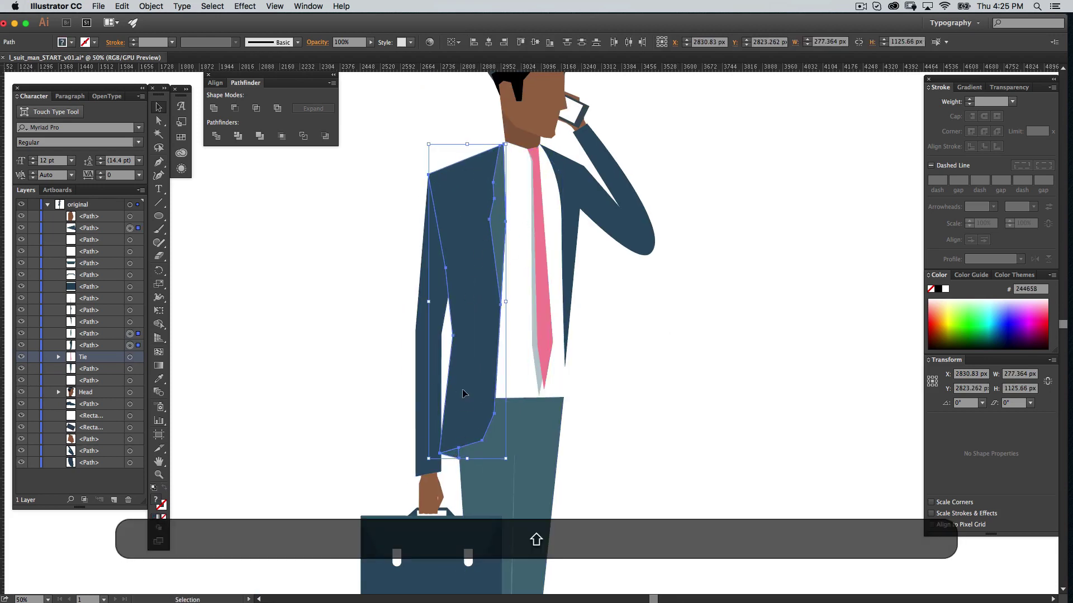
pyautogui.press('super+g')
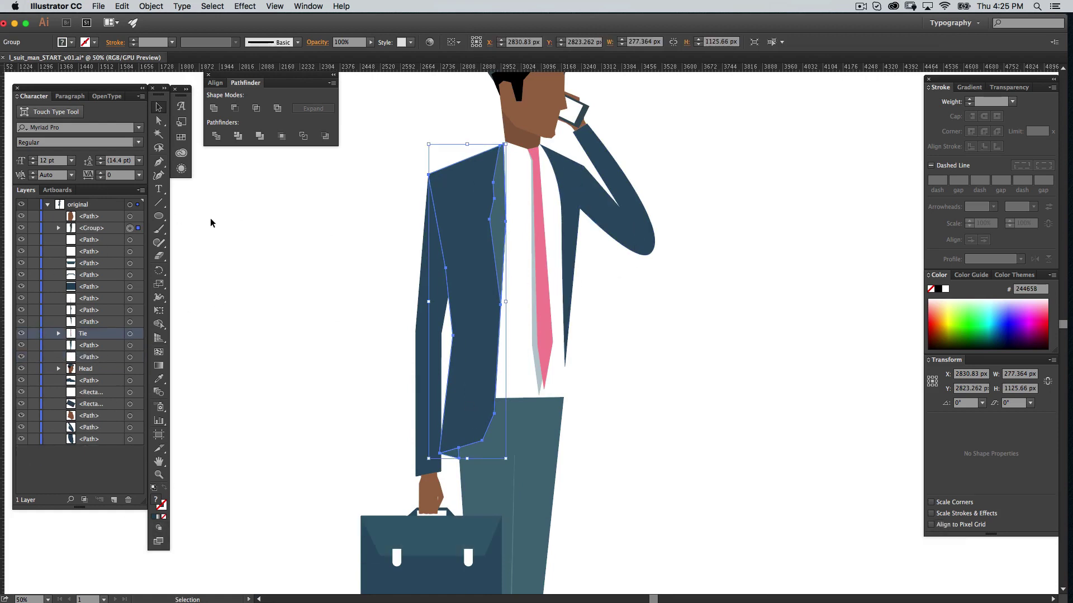
pyautogui.doubleClick(111, 228)
pyautogui.press('BackSpace')
pyautogui.write('Coat')
pyautogui.press('Return')
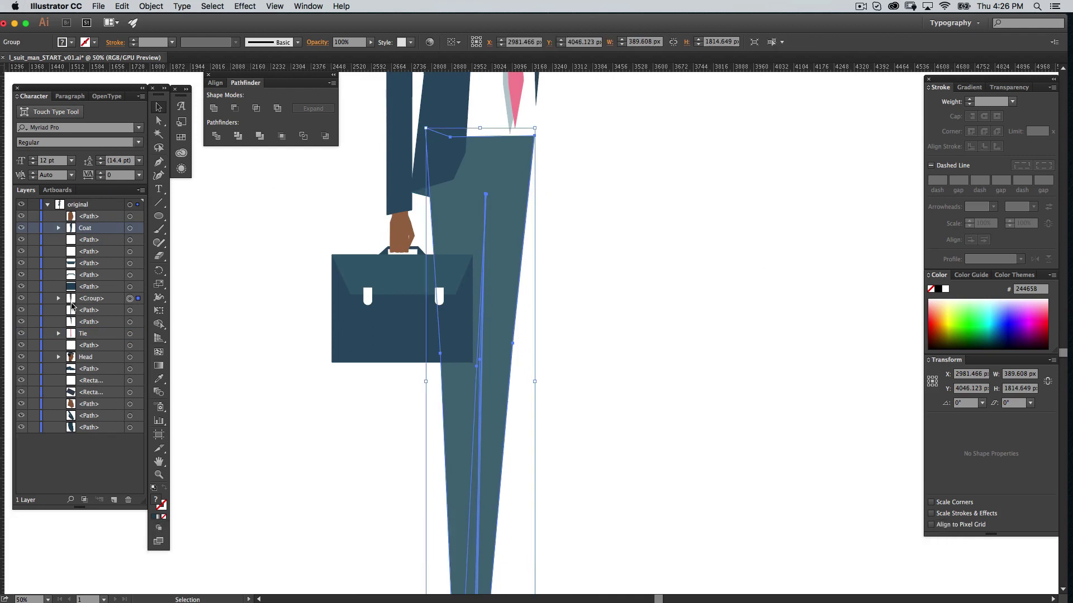
# Name the group of trouser paths Pants.
pyautogui.doubleClick(91, 299)
pyautogui.write('Pants')
pyautogui.press('Return')
# Group all the paths of the bag, including its handle and white clasps, and name the group Briefcase.
pyautogui.click(129, 240)
pyautogui.keyDown('shift'); pyautogui.click(129, 287); pyautogui.keyUp('shift')
pyautogui.press('super+g')
pyautogui.doubleClick(91, 239)
pyautogui.write('Br')
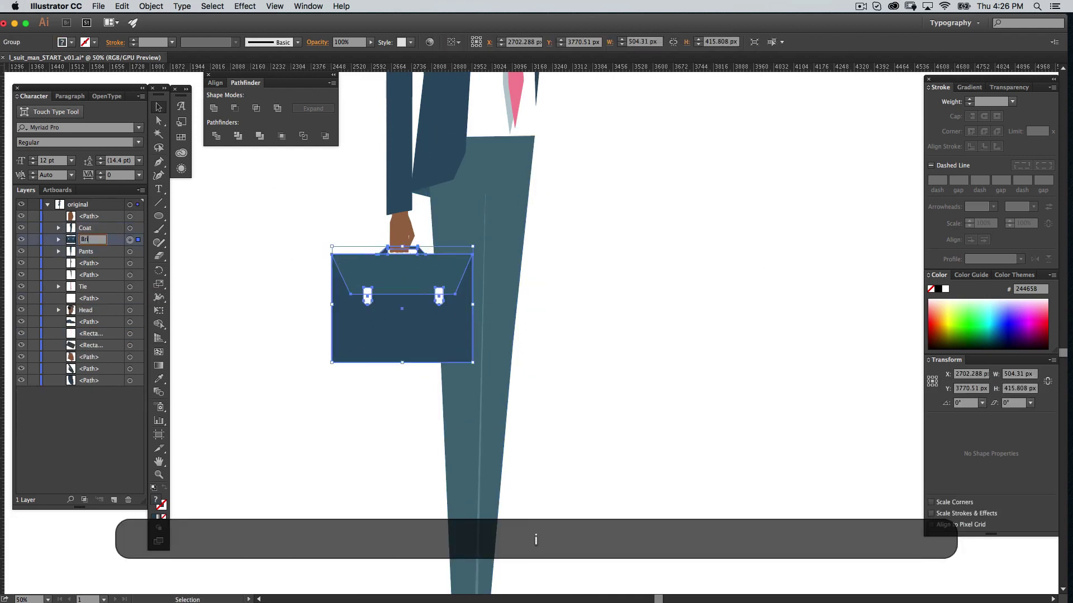
pyautogui.write('iefcase')
pyautogui.press('Return')
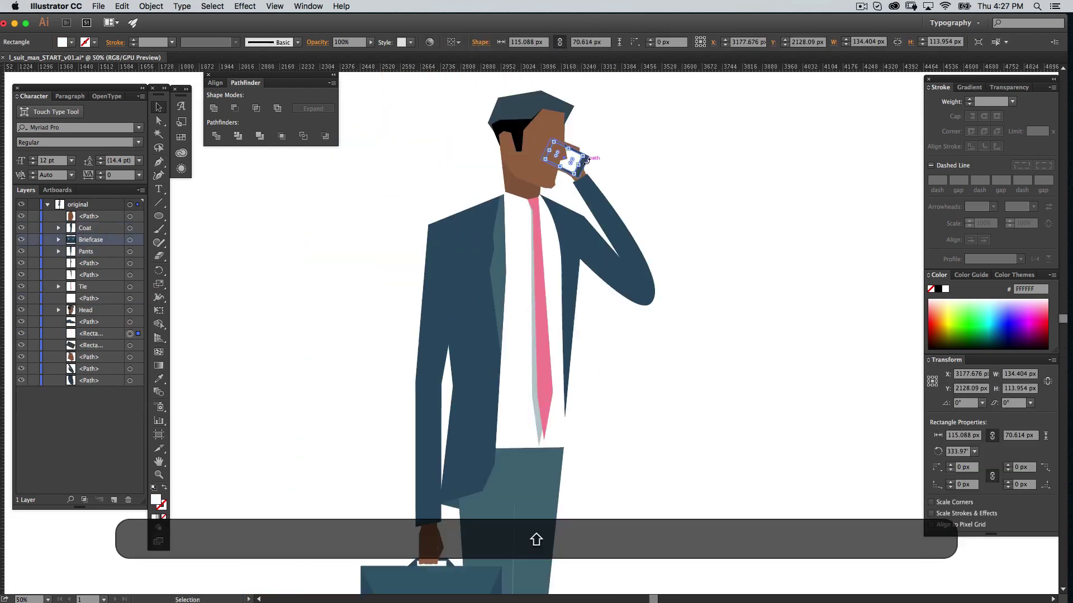
# Group the white screen rectangle and dark body rectangle of the handset and name the group Phone.
pyautogui.press('super+z')
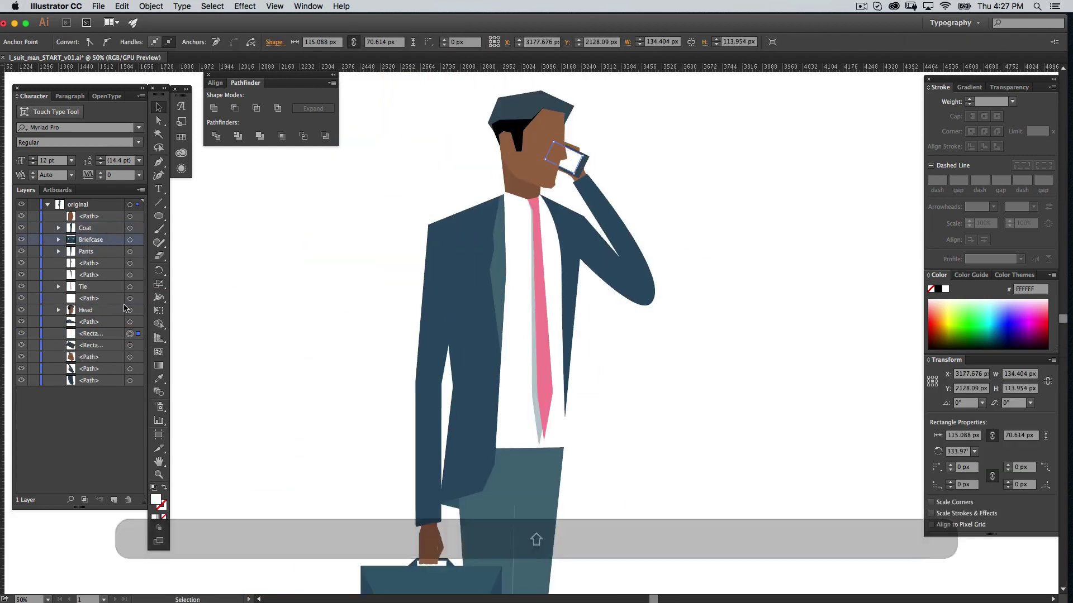
pyautogui.keyDown('shift'); pyautogui.click(130, 346); pyautogui.keyUp('shift')
pyautogui.press('super+g')
pyautogui.doubleClick(90, 334)
pyautogui.write('Phone')
pyautogui.press('Return')
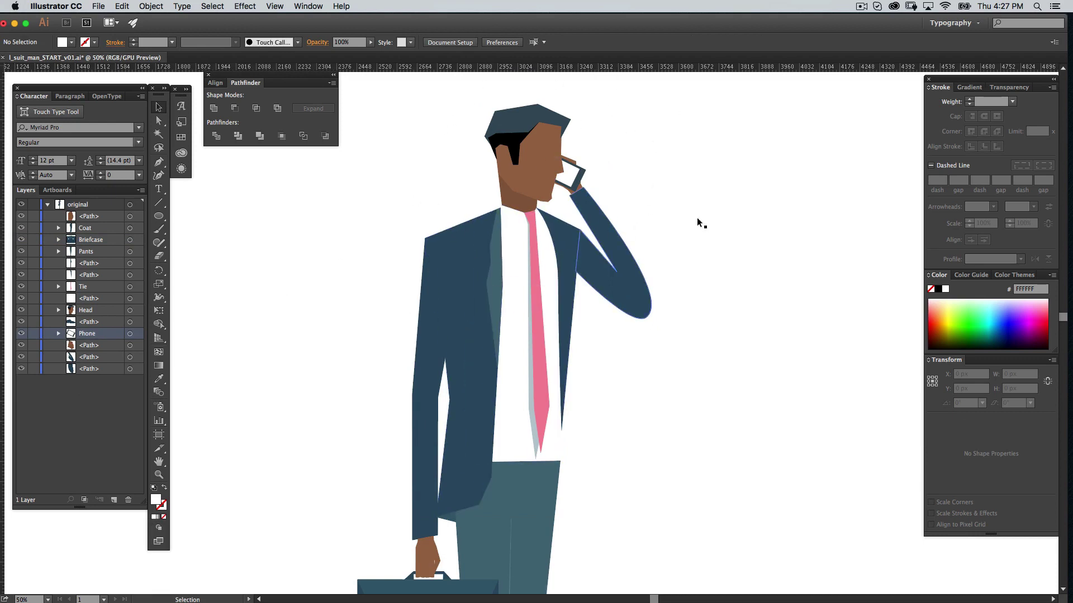
# Examine the suit man from head to briefcase, selecting the trousers and tie to check how their parts are grouped.
pyautogui.scroll(-10, 691, 257)
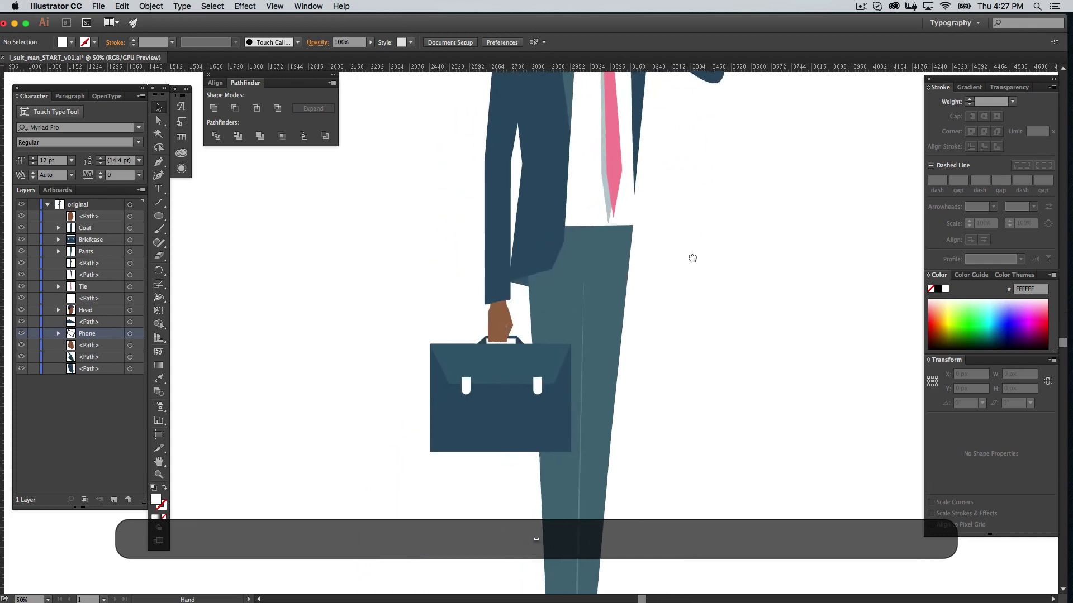
pyautogui.scroll(10, 685, 228)
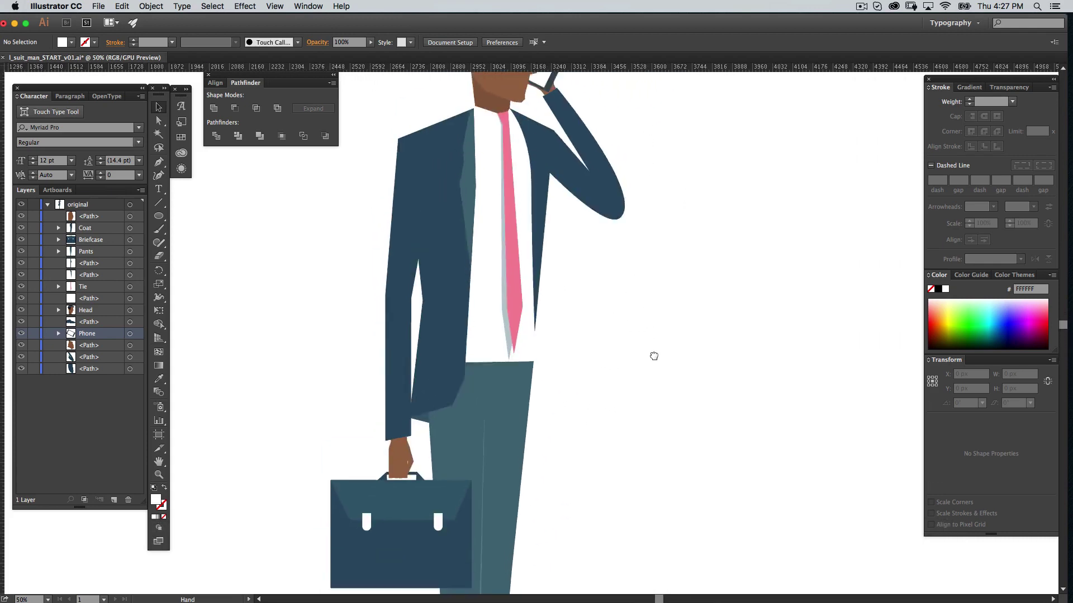
pyautogui.scroll(-6, 606, 398)
pyautogui.scroll(5, 615, 435)
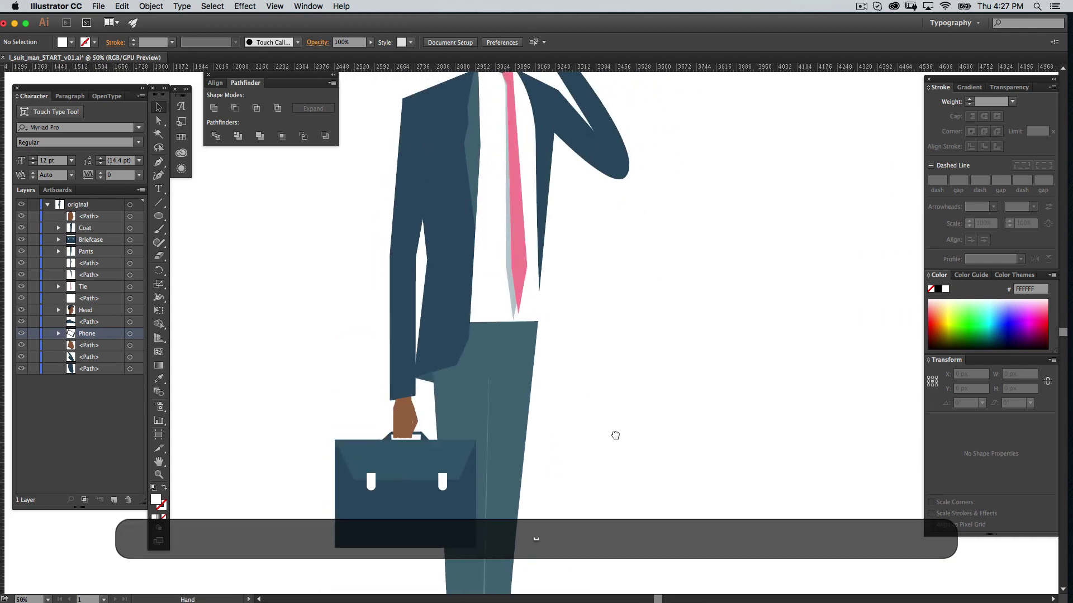
pyautogui.click(520, 371)
pyautogui.scroll(4, 735, 240)
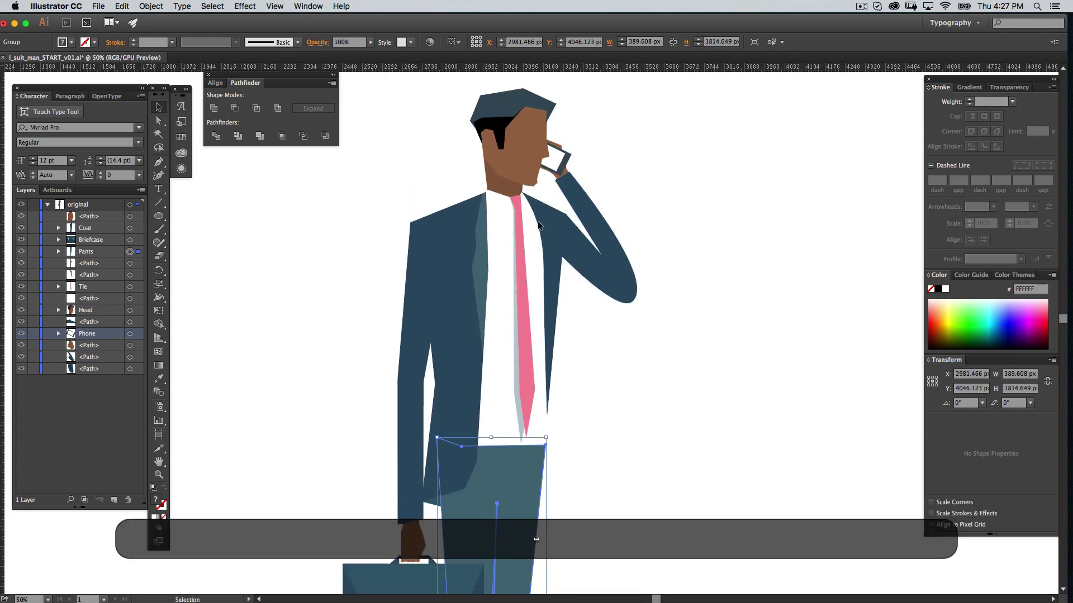
pyautogui.click(519, 300)
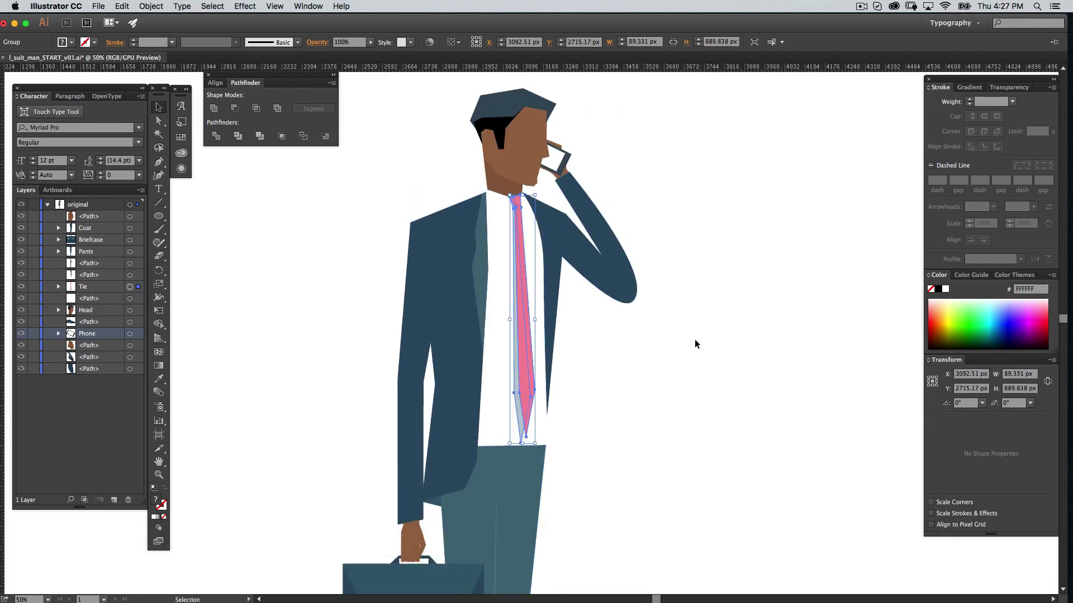
pyautogui.press('space')
pyautogui.moveTo(695, 332); pyautogui.dragTo(692, 390)
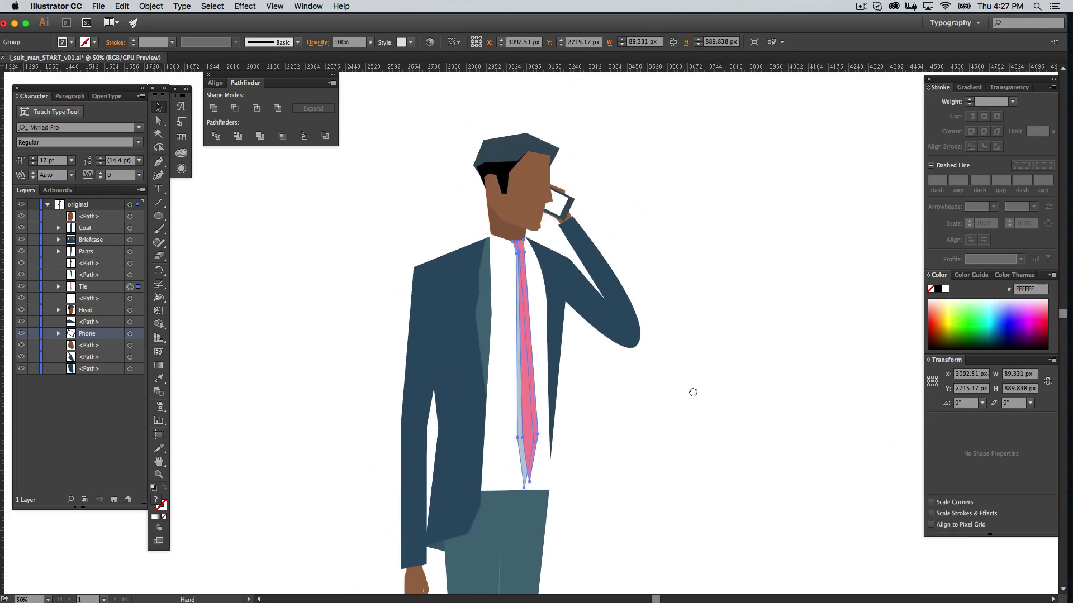
pyautogui.press('space')
pyautogui.moveTo(596, 486); pyautogui.dragTo(531, 364)
pyautogui.press('space')
pyautogui.moveTo(740, 185); pyautogui.dragTo(688, 279)
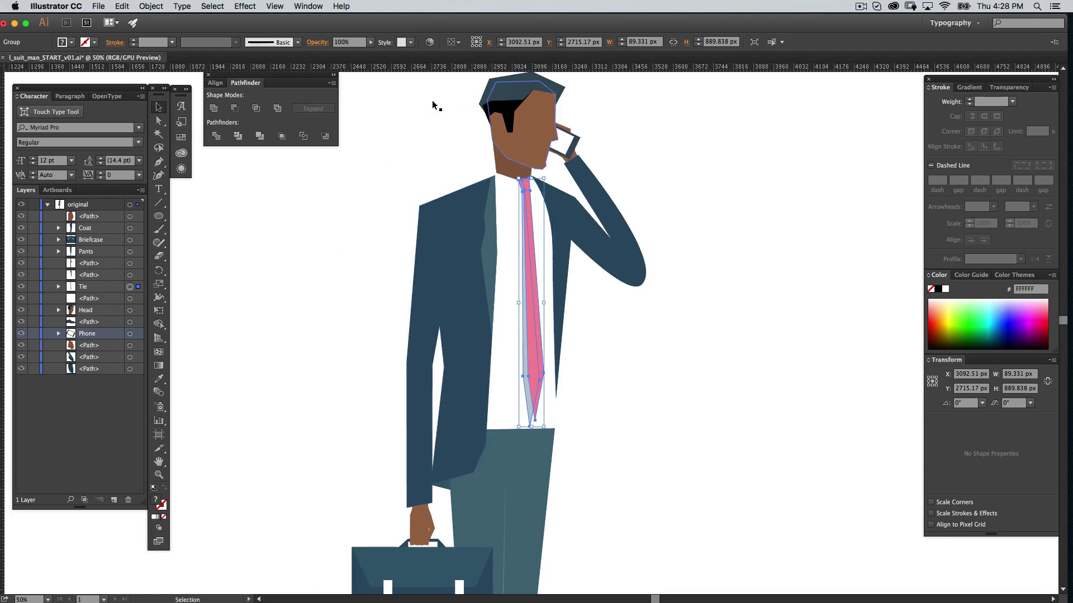
# Clear the artwork selection and release the original layer's contents to separate layers in sequence.
pyautogui.click(92, 209)
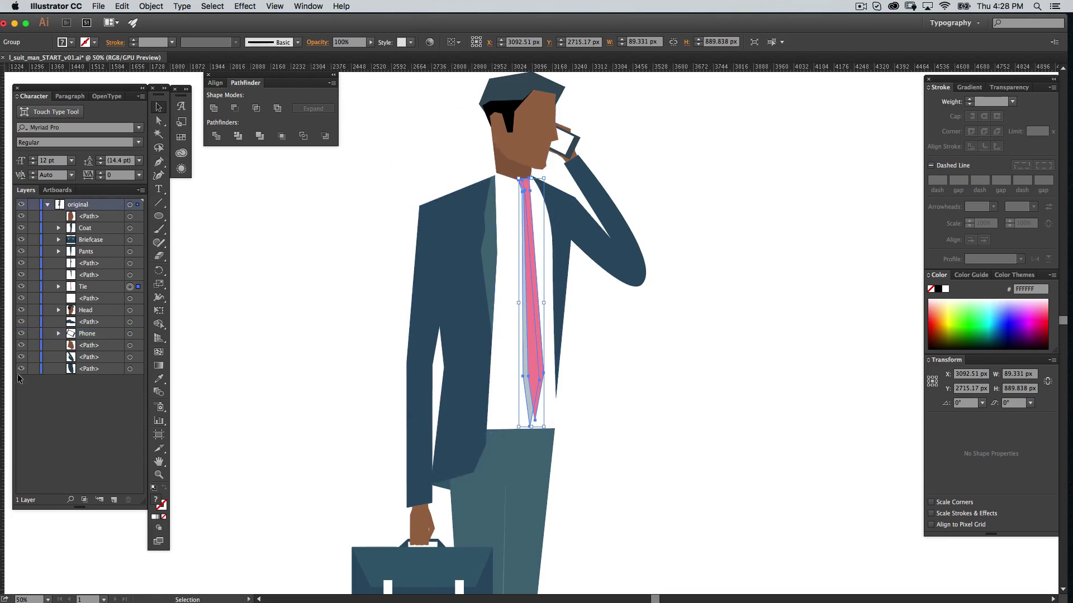
pyautogui.click(218, 288)
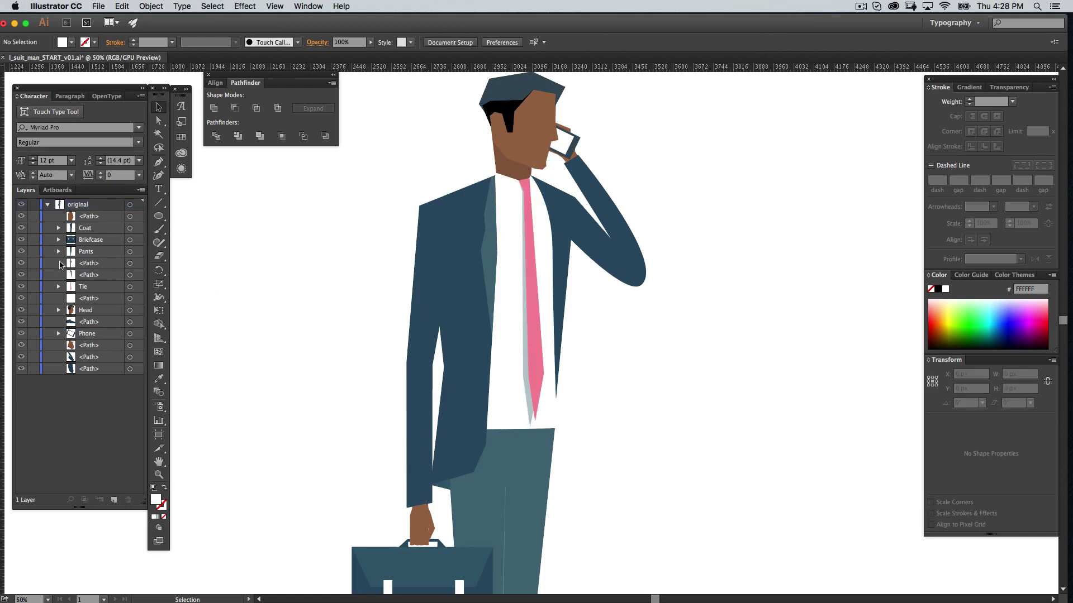
pyautogui.click(82, 209)
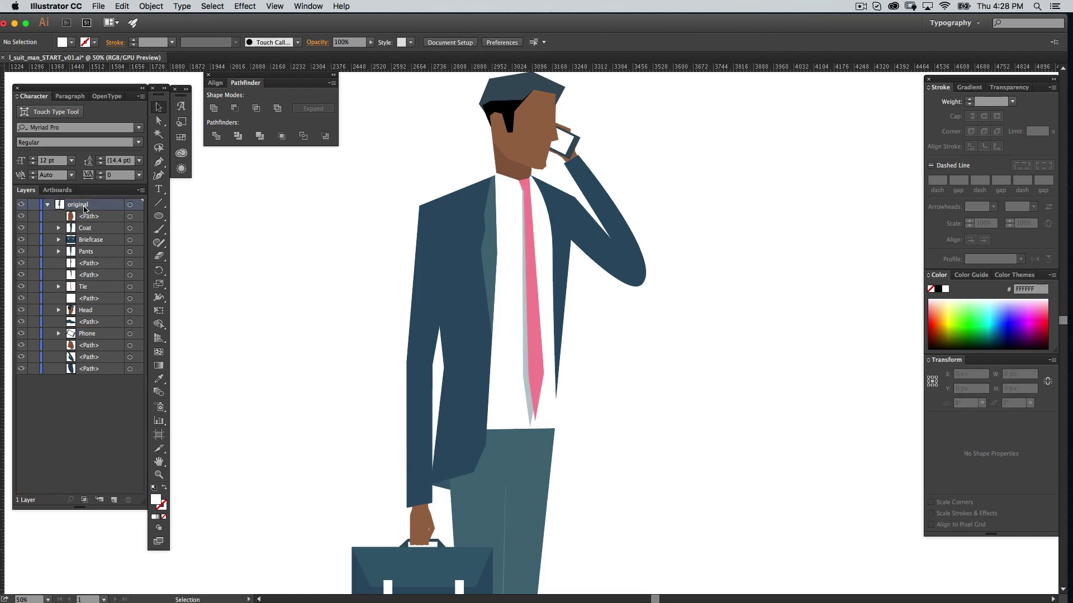
pyautogui.click(141, 192)
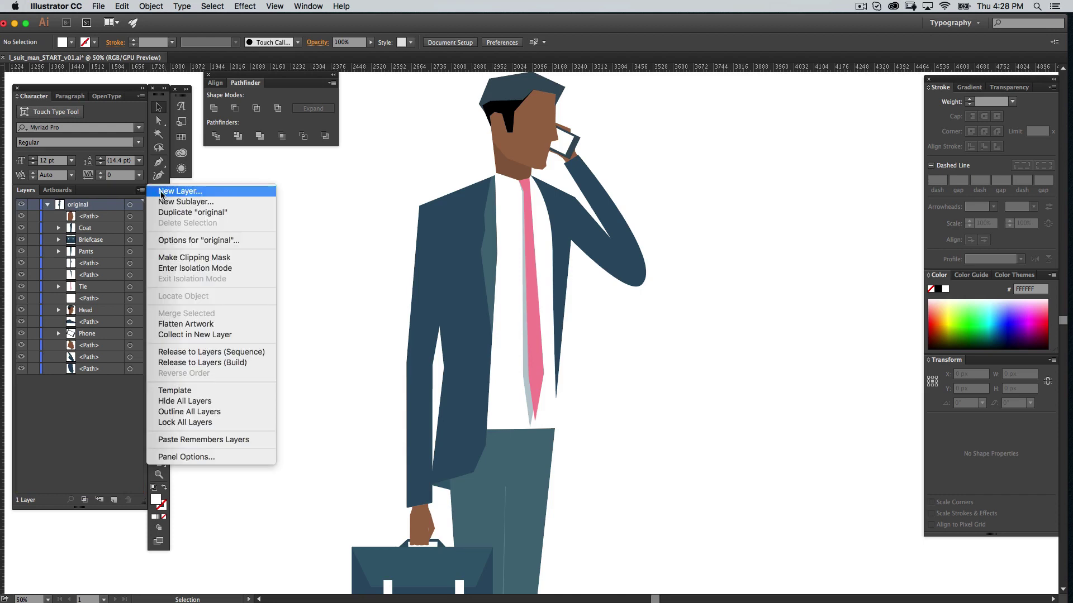
pyautogui.click(261, 353)
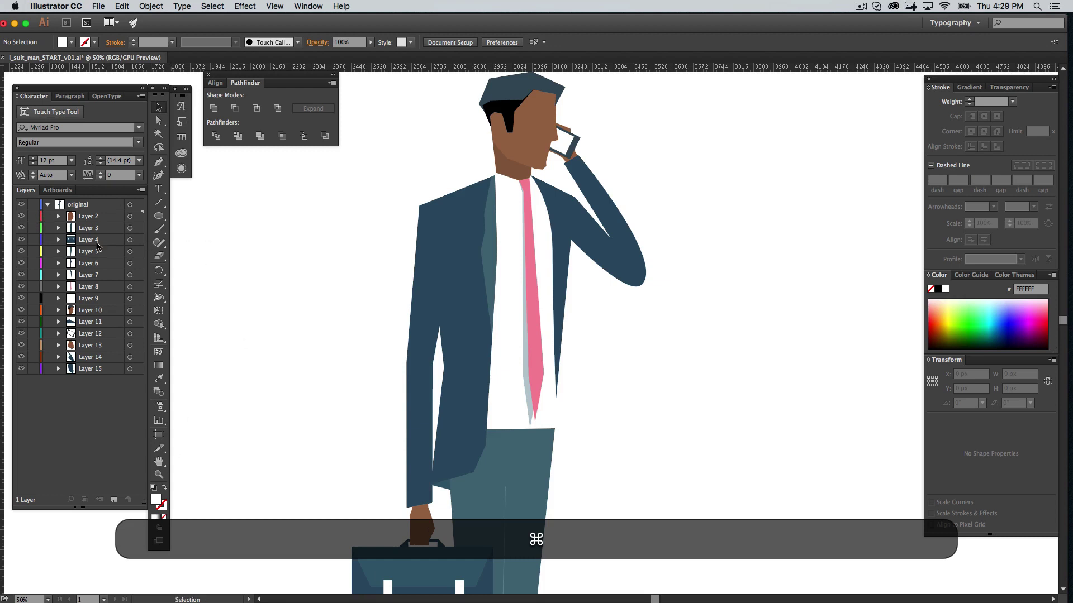
# Move Layer 2 through Layer 15 out of the original layer so they become top-level layers, and deselect them.
pyautogui.click(48, 206)
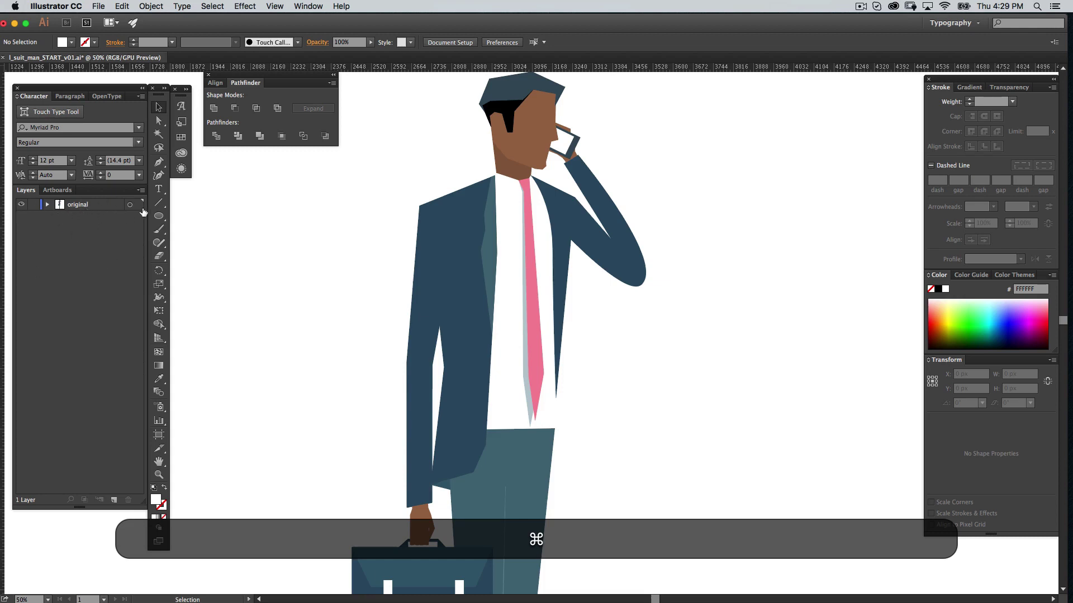
pyautogui.click(48, 207)
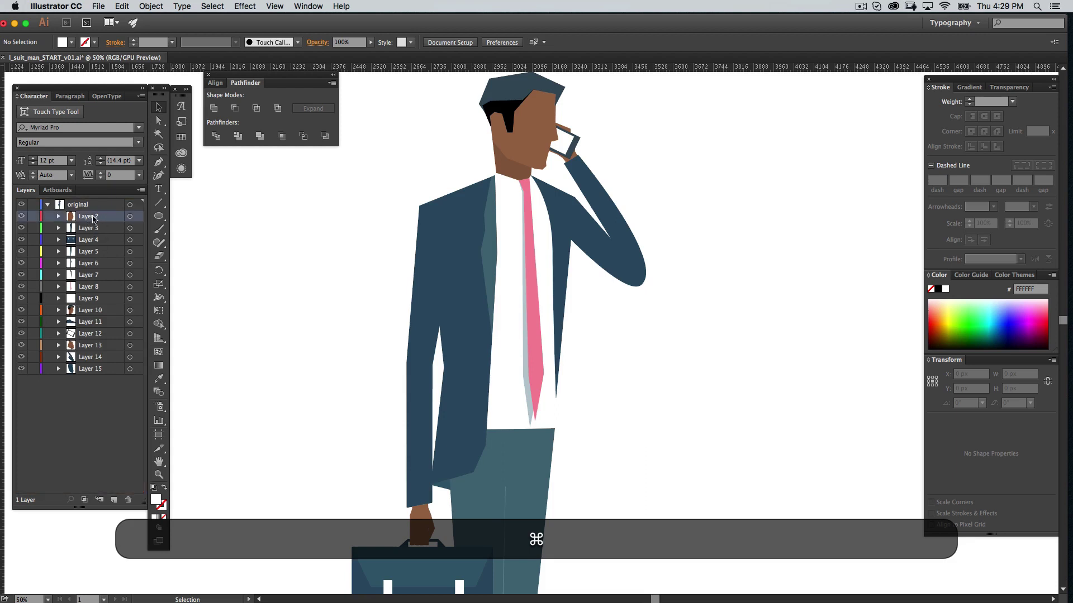
pyautogui.keyDown('shift'); pyautogui.click(88, 371); pyautogui.keyUp('shift')
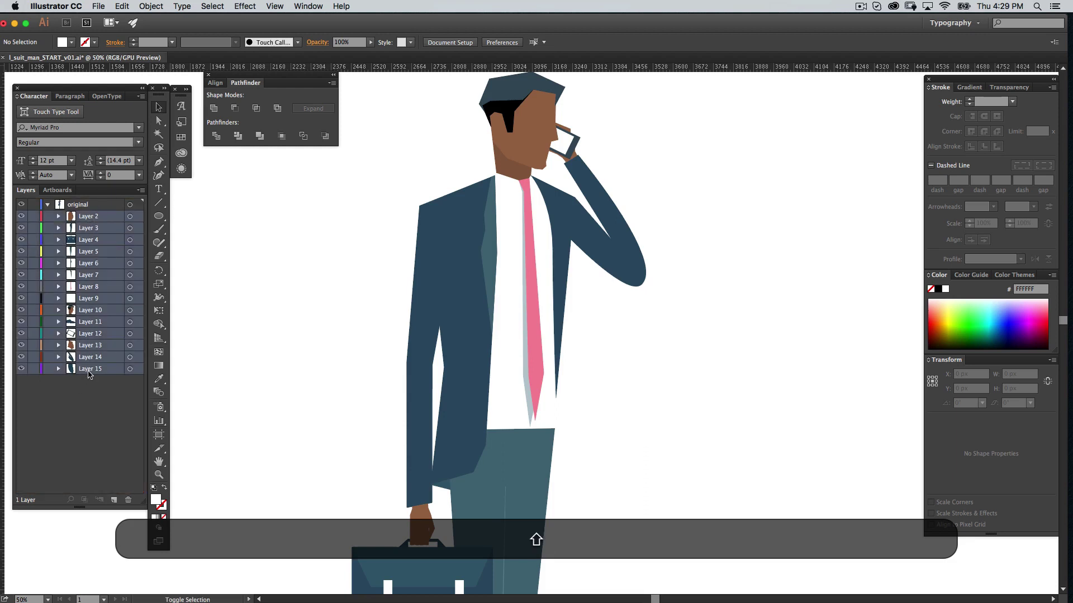
pyautogui.moveTo(98, 231); pyautogui.dragTo(90, 204)
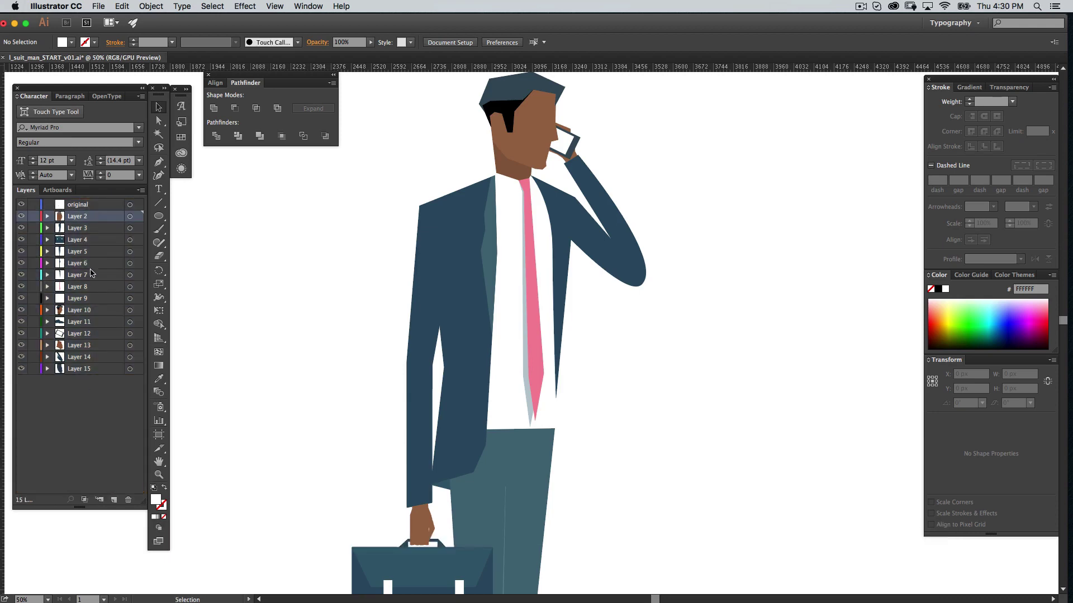
pyautogui.click(90, 402)
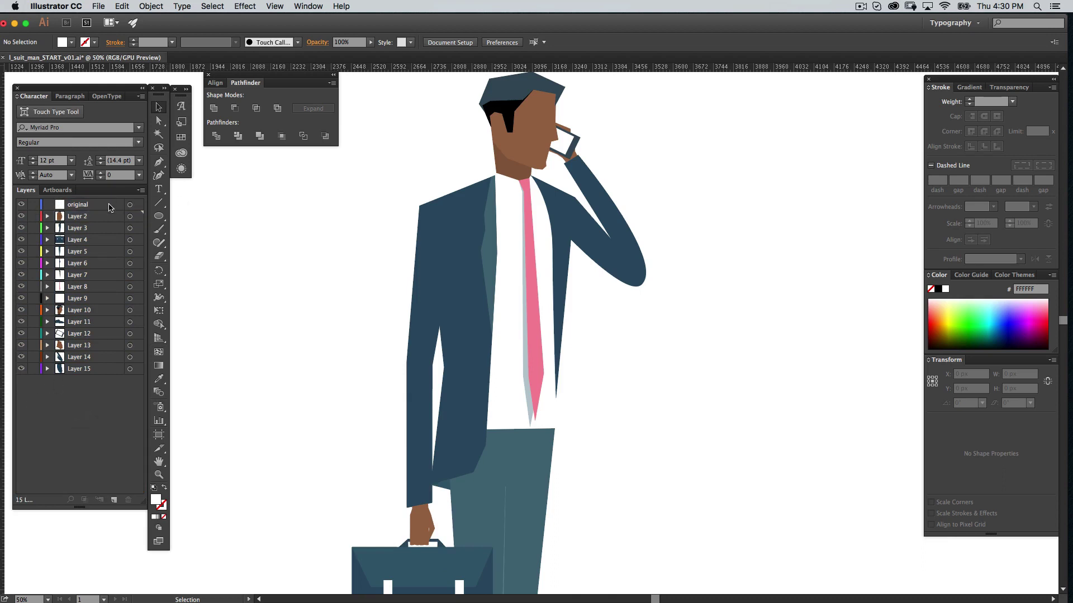
# Delete the emptied original layer.
pyautogui.click(64, 205)
pyautogui.moveTo(71, 208); pyautogui.dragTo(128, 500)
pyautogui.click(72, 400)
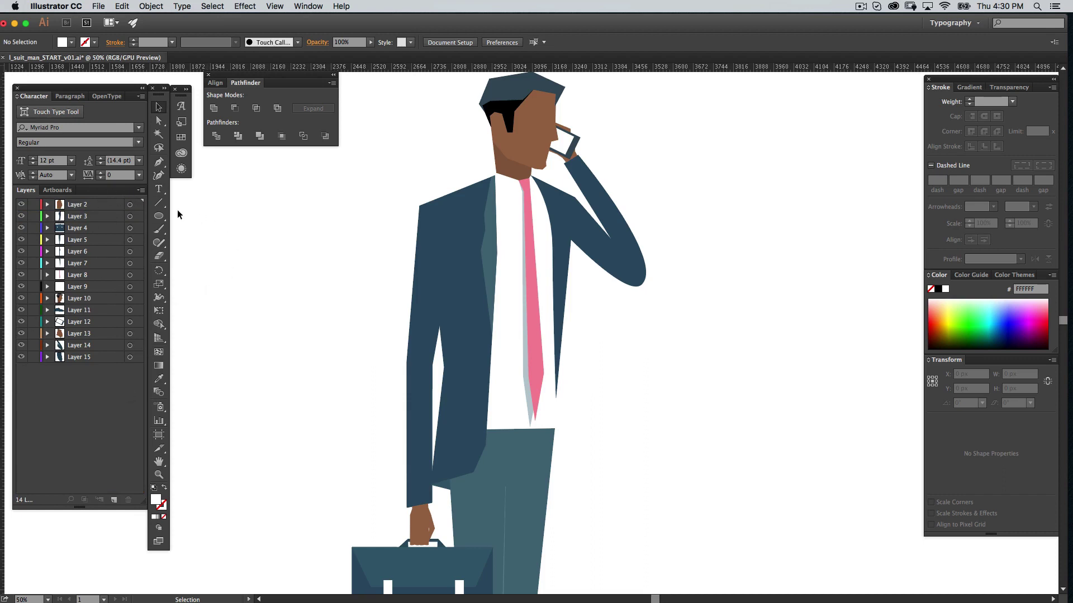
# Rename the first five layers, in order from Layer 2 to Layer 6, as R_Hand, L_Suit Coat, Briefcase, Pants and L_Arm.
pyautogui.write('R_Hand')
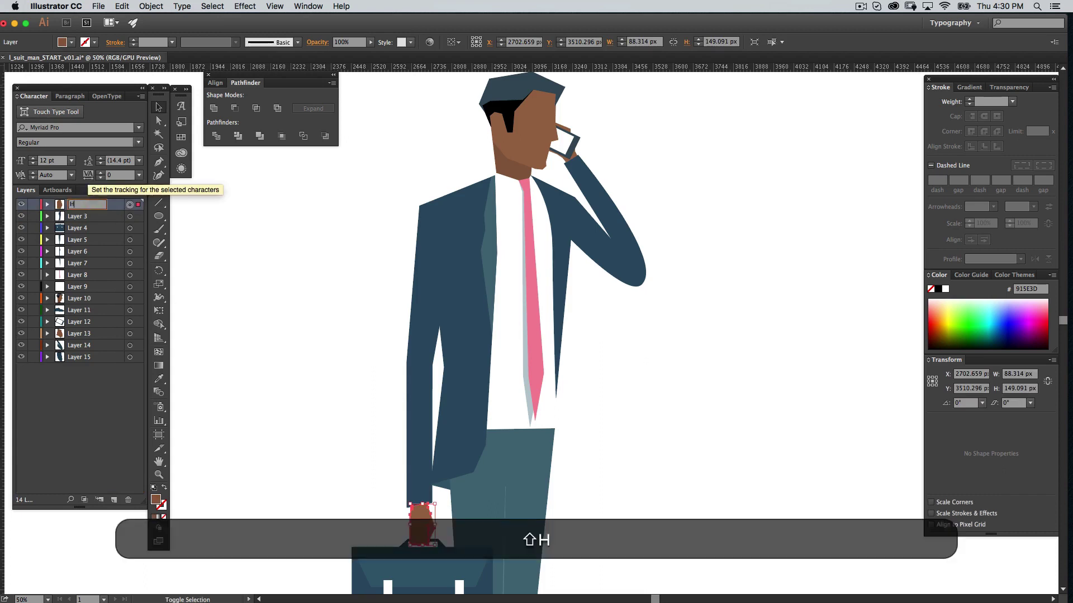
pyautogui.press('Tab')
pyautogui.write('L_Suit Coat')
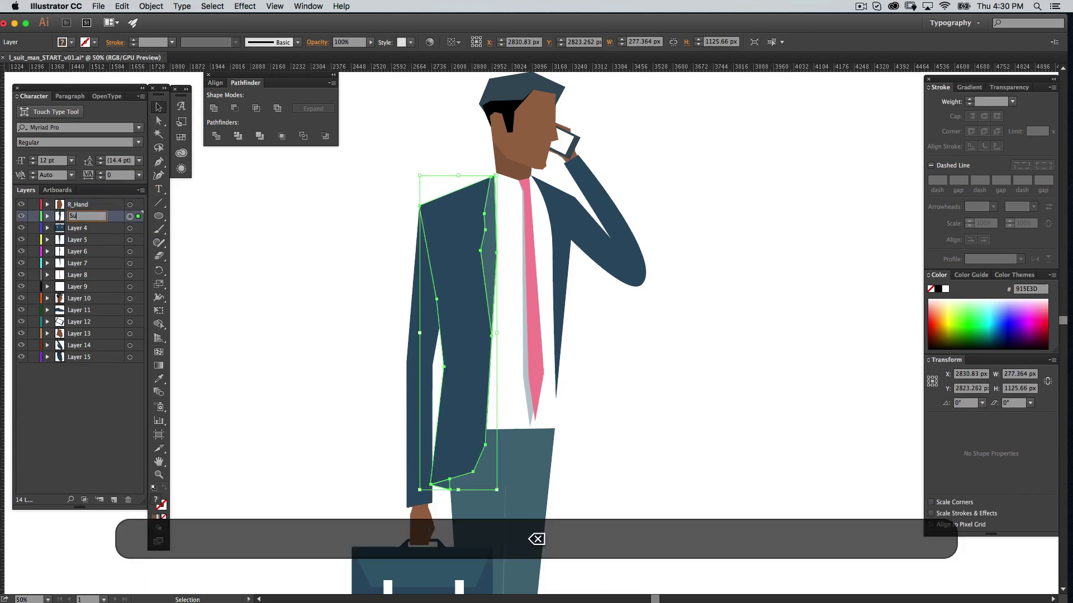
pyautogui.press('Tab')
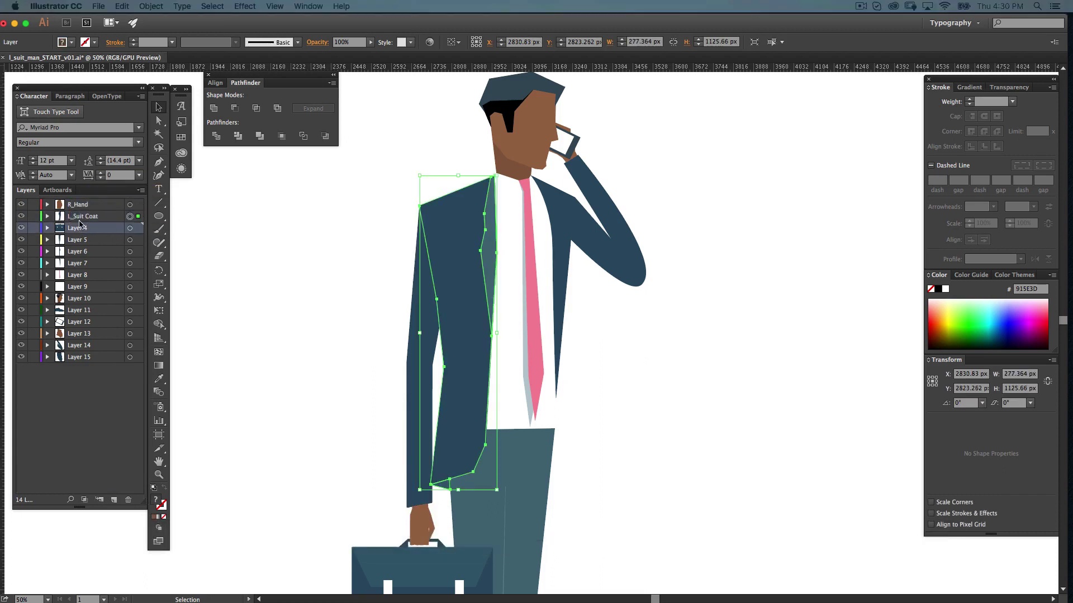
pyautogui.write('Briefcase')
pyautogui.press('Tab')
pyautogui.write('Pants')
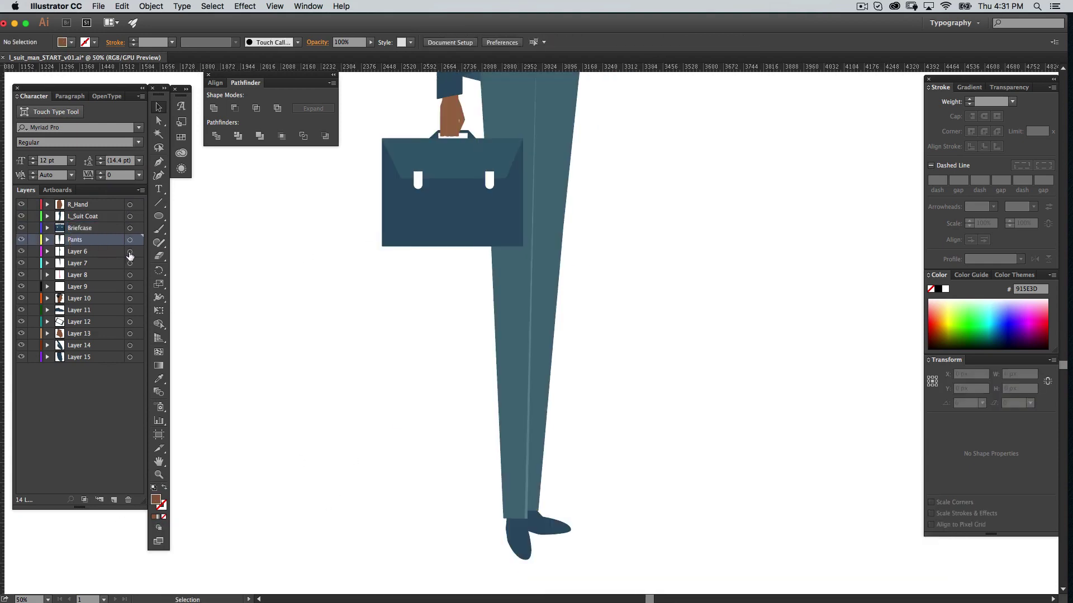
pyautogui.press('Tab')
pyautogui.write('L_Arm')
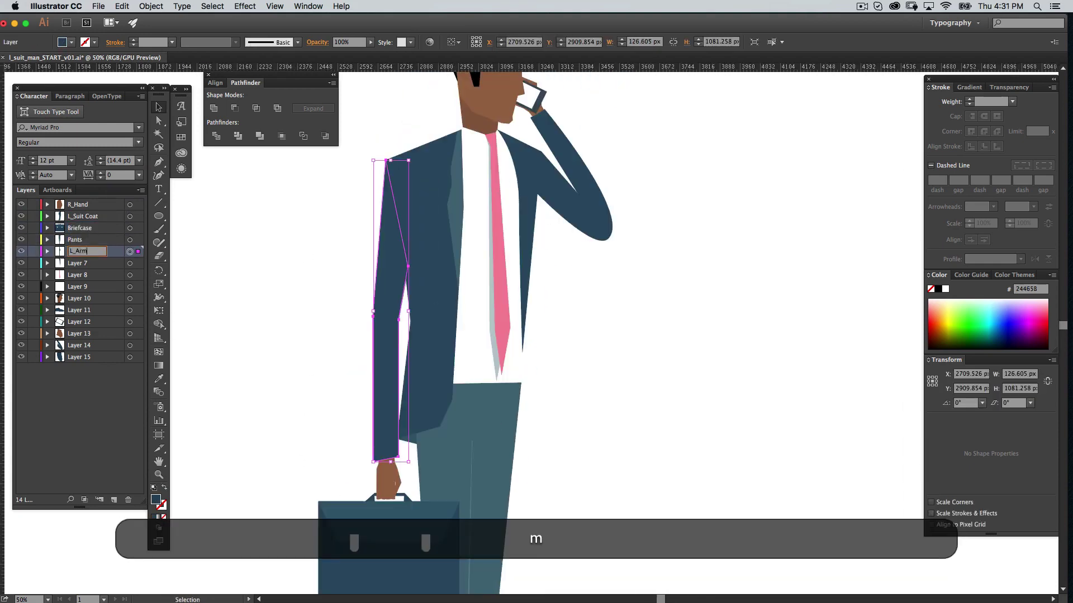
pyautogui.press('Tab')
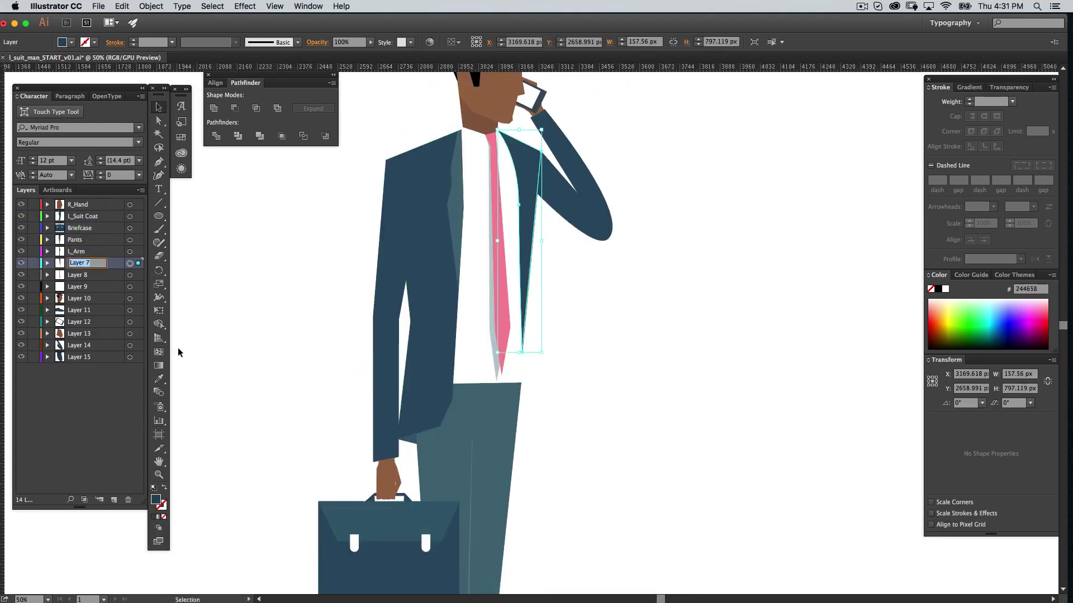
pyautogui.press('Escape')
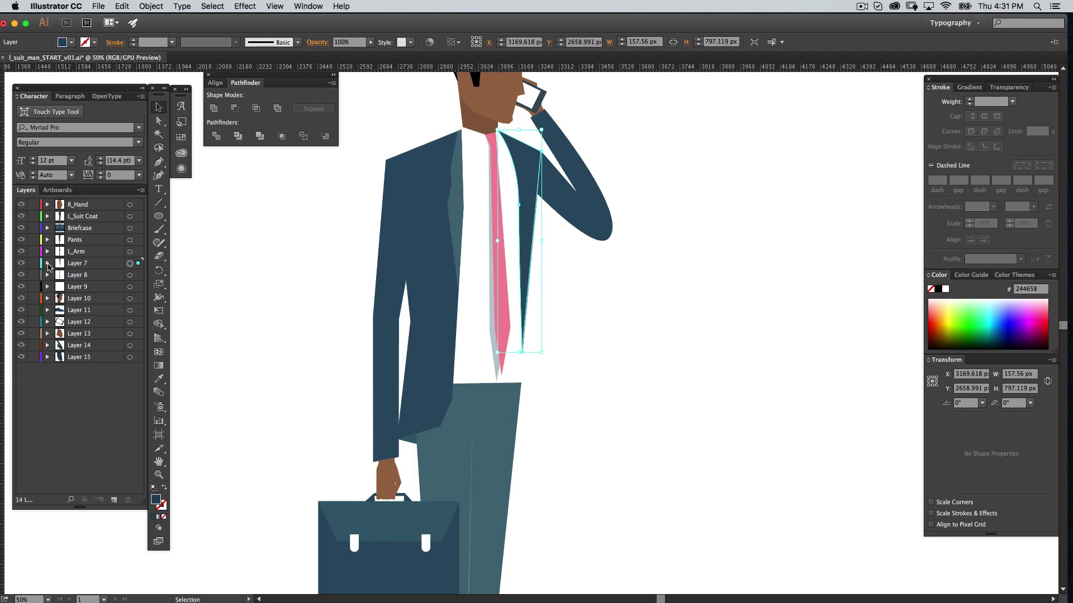
# Move the coat panel path from Layer 7 into the L_Suit Coat layer and delete the emptied Layer 7.
pyautogui.click(48, 263)
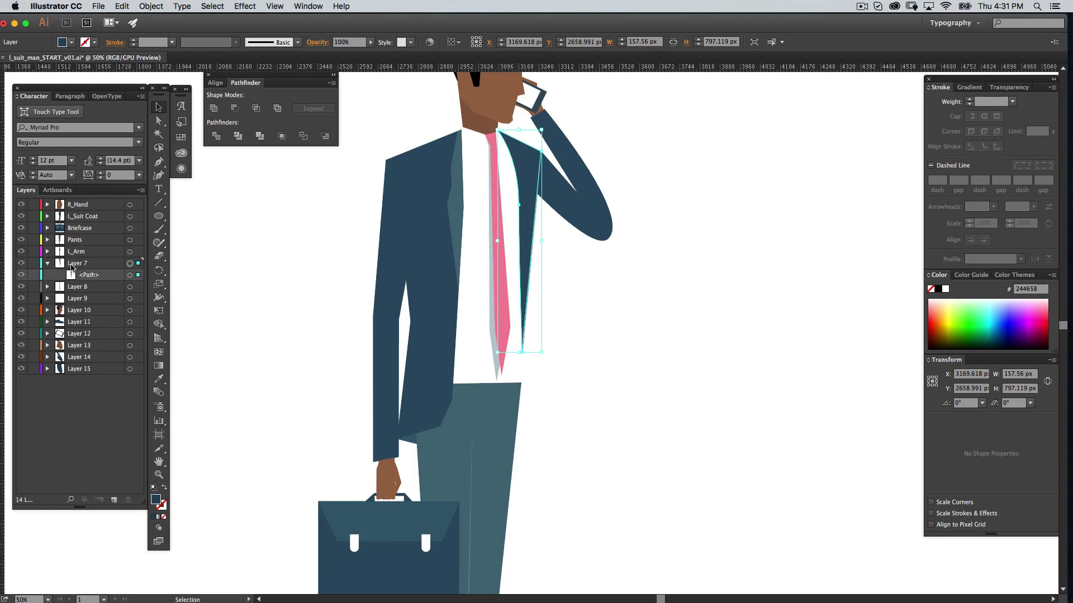
pyautogui.moveTo(81, 273); pyautogui.dragTo(102, 225)
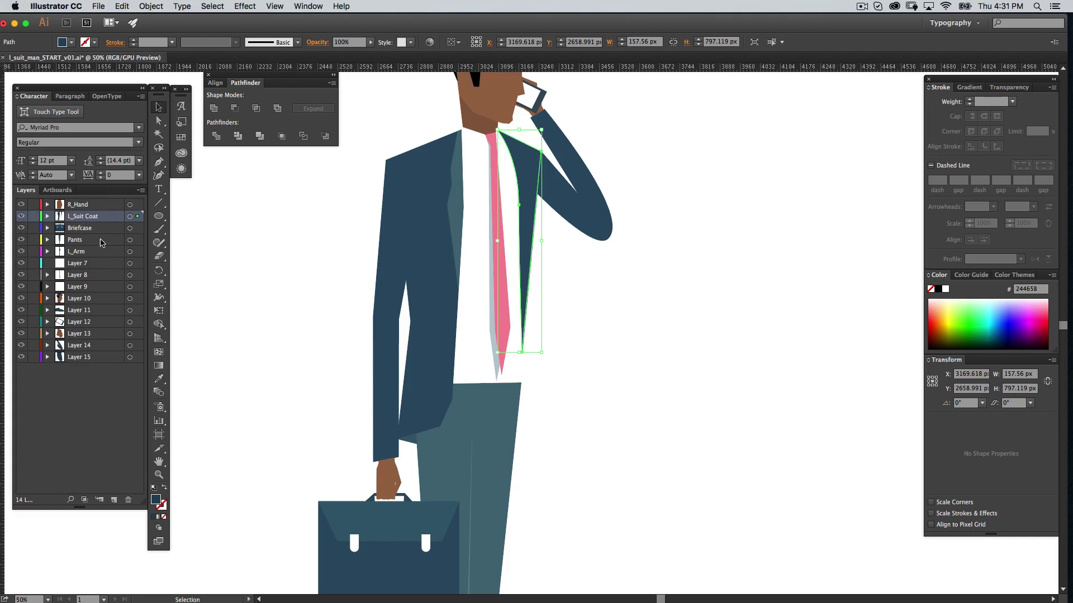
pyautogui.click(98, 267)
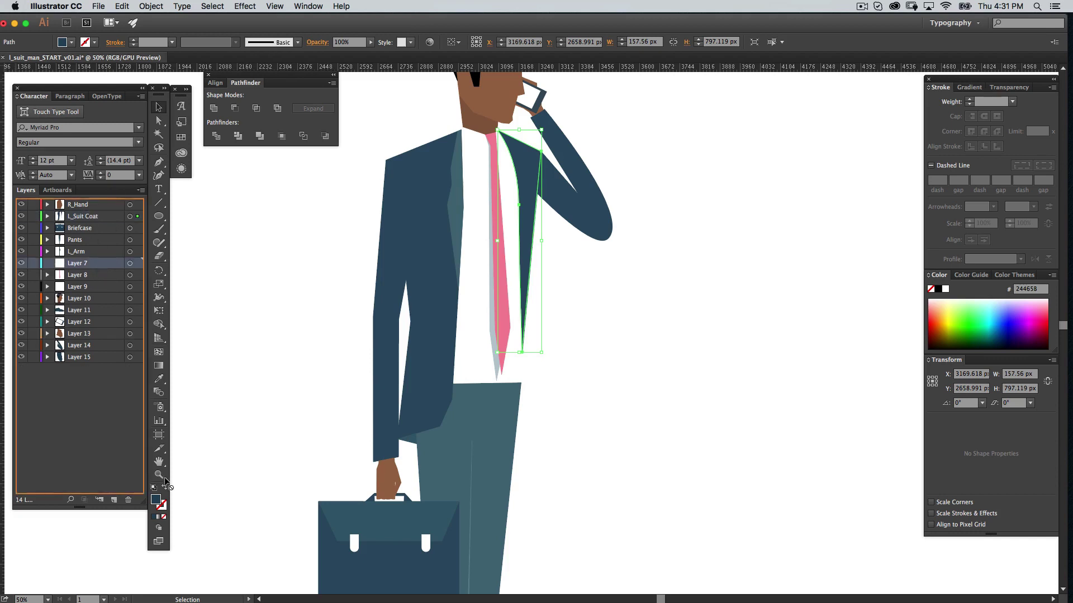
pyautogui.click(128, 500)
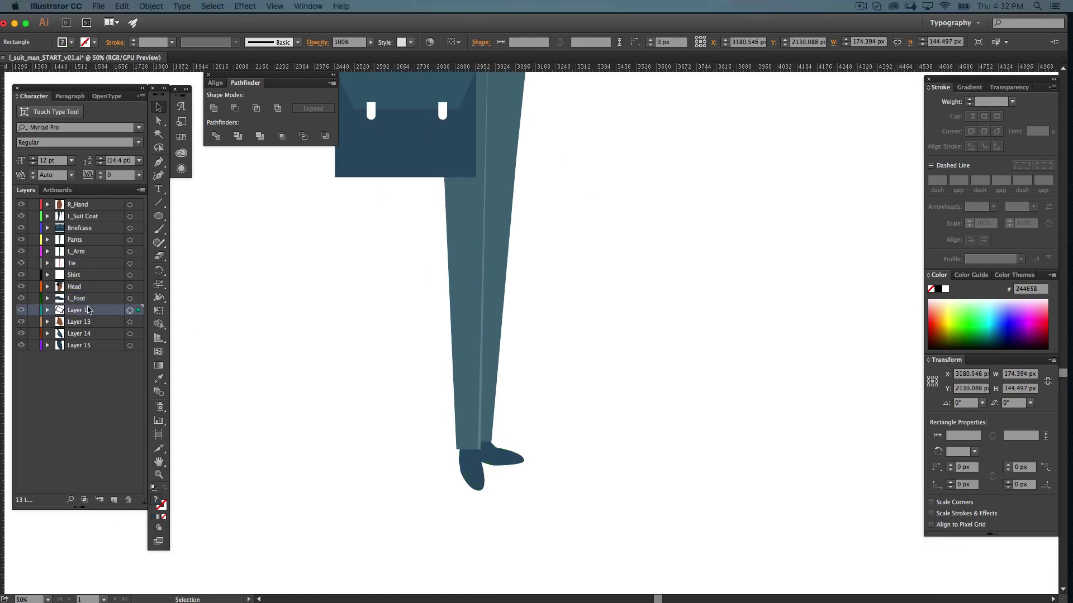
# Name the remaining layers Phone, L_Hand, L Arm and R_Shoe, and clear the artwork selection.
pyautogui.doubleClick(87, 310)
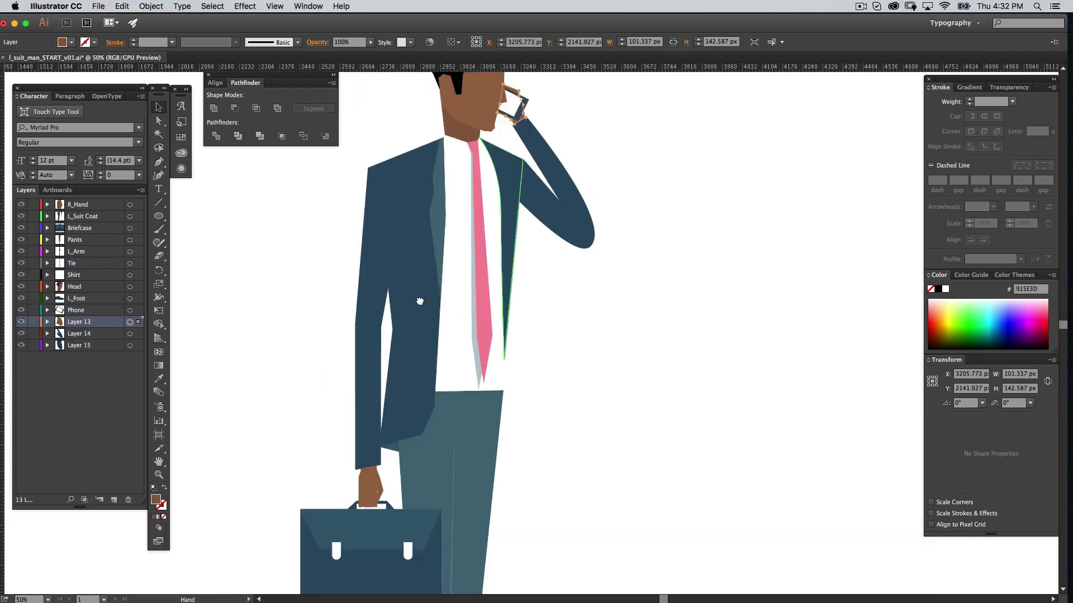
pyautogui.write('L_Arm')
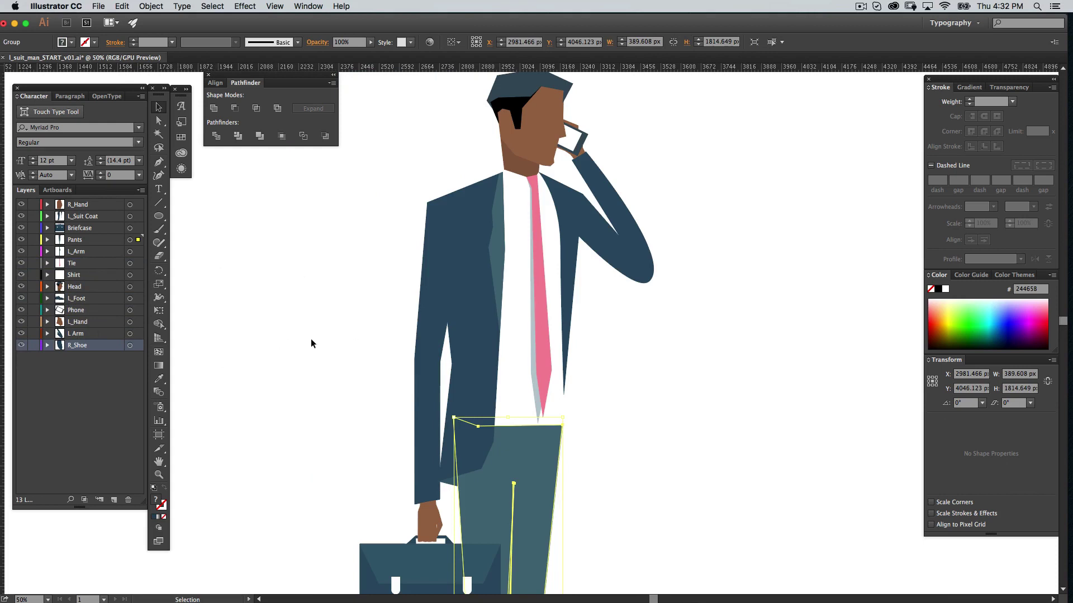
pyautogui.click(311, 343)
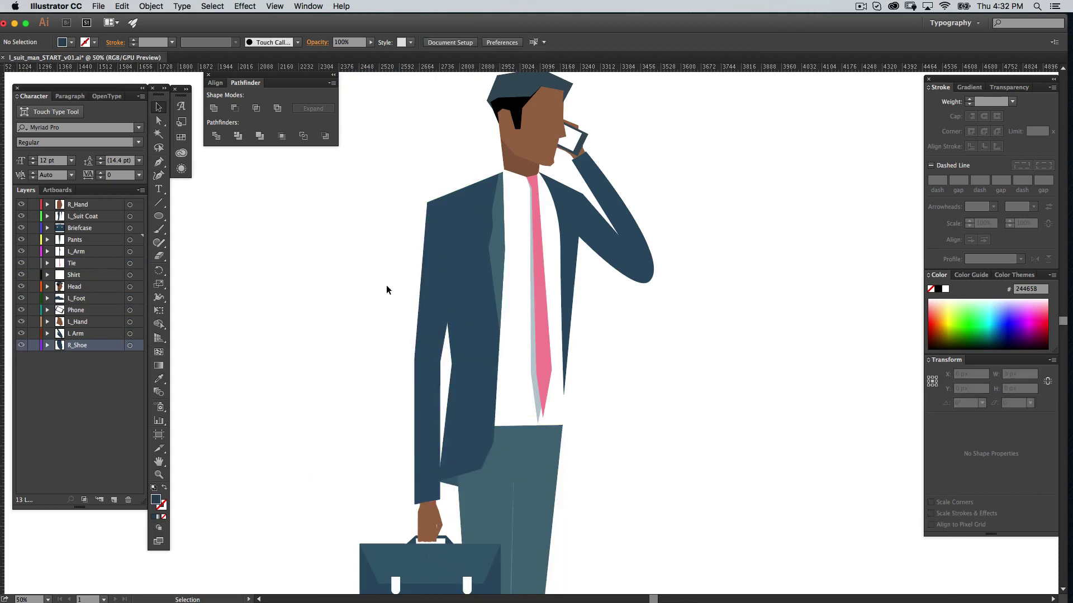
# Isolate the path of the hanging arm that holds the briefcase and select it for editing.
pyautogui.click(437, 312)
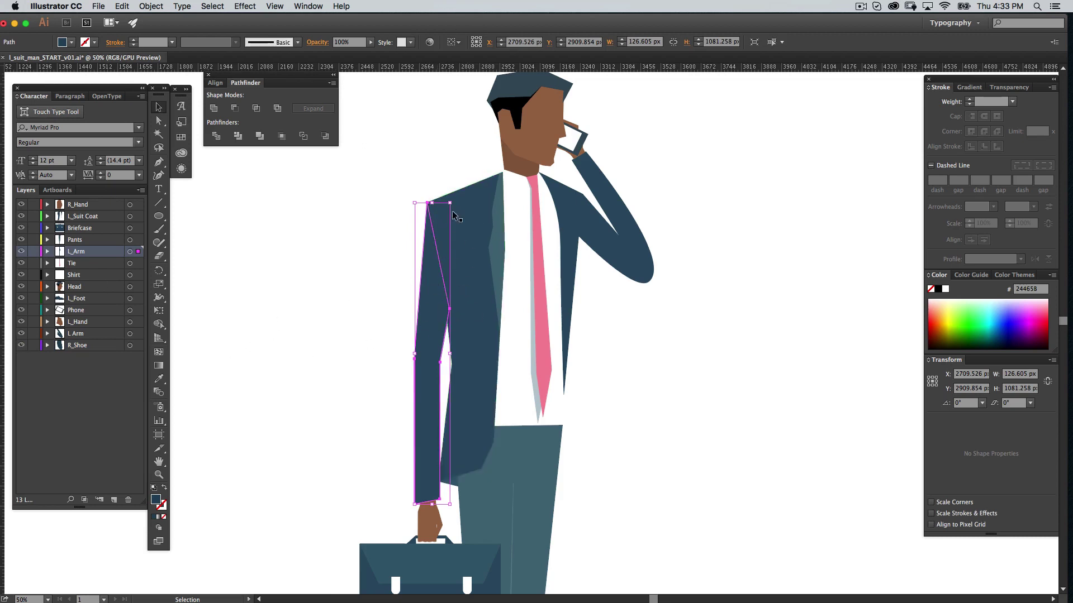
pyautogui.doubleClick(435, 312)
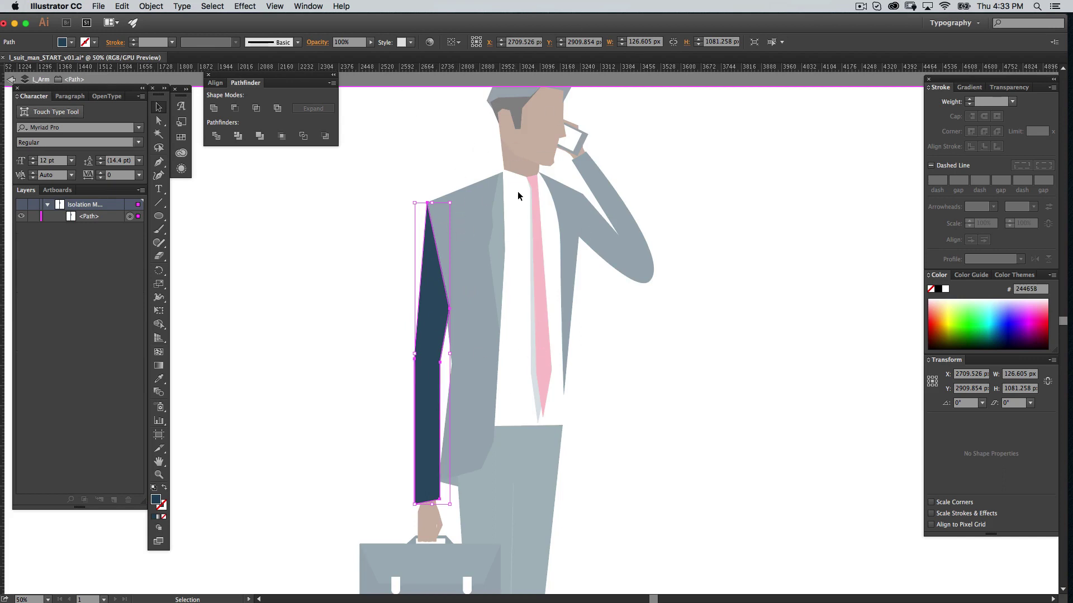
pyautogui.click(695, 167)
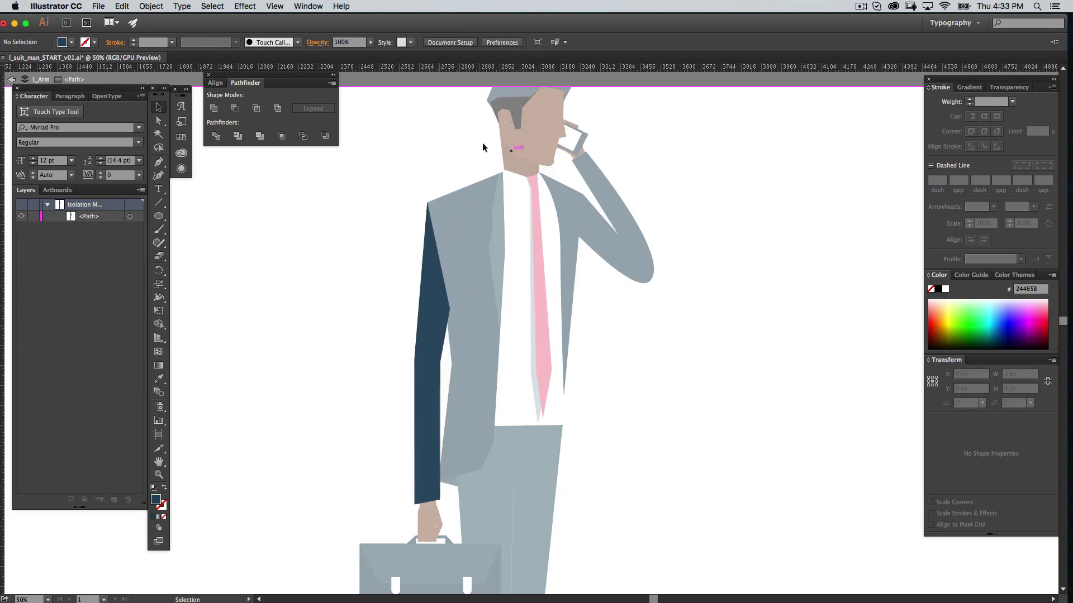
pyautogui.press('super+a')
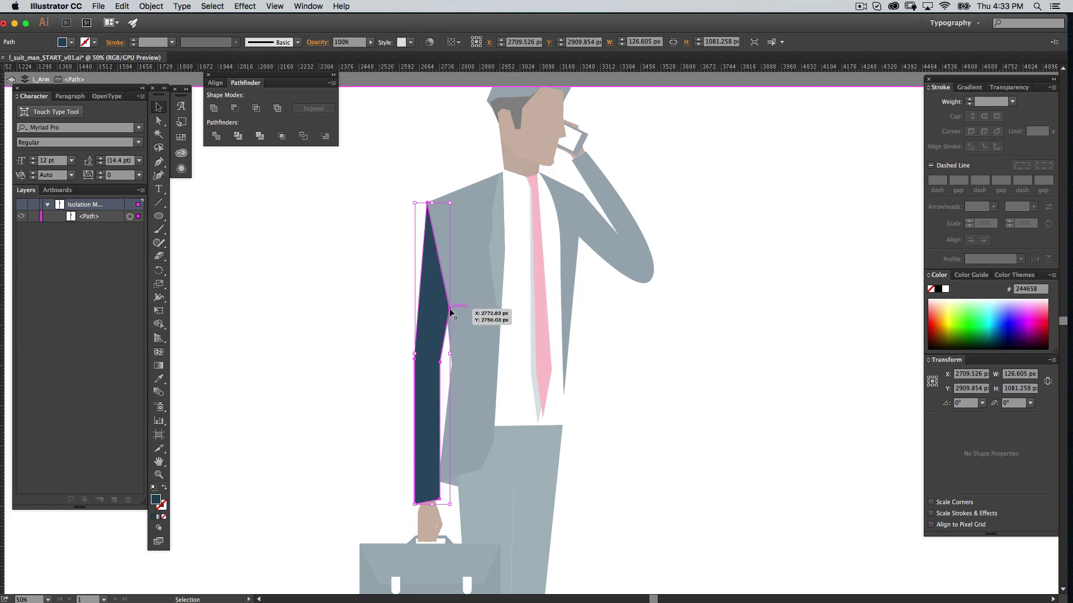
# Move the sleeve's inner upper-arm anchor point up to shoulder height, at about X 2819 px, Y 2382 px, and deselect the path.
pyautogui.press('a')
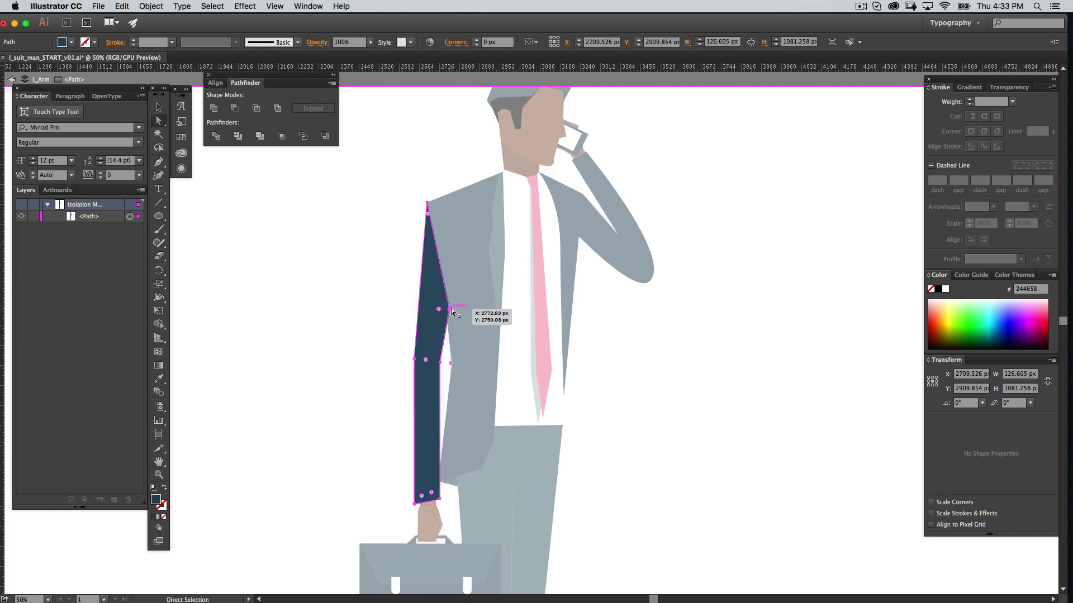
pyautogui.click(450, 311)
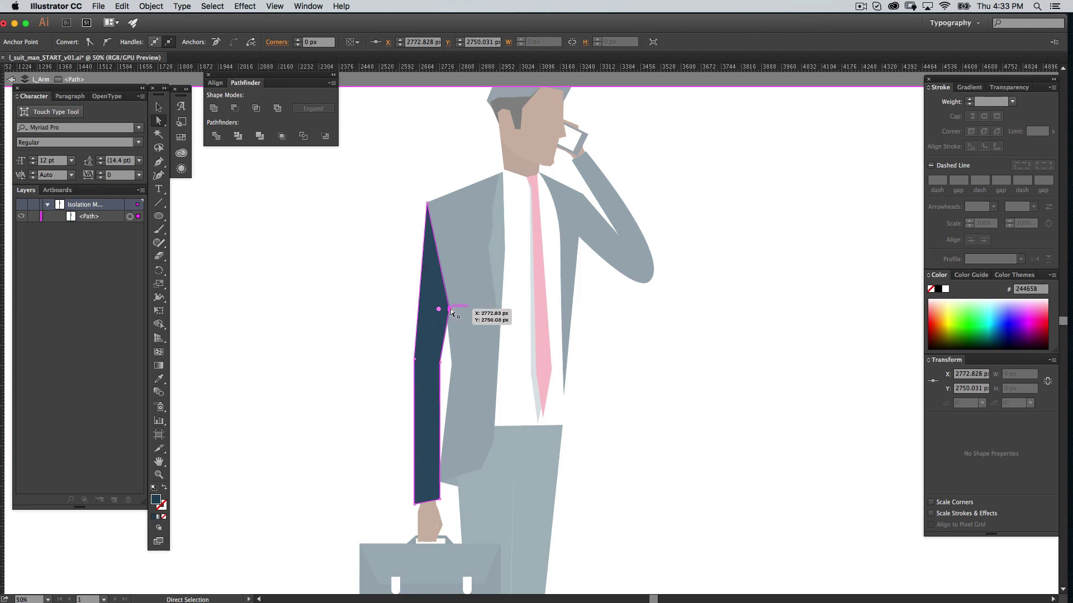
pyautogui.moveTo(450, 312); pyautogui.dragTo(494, 242)
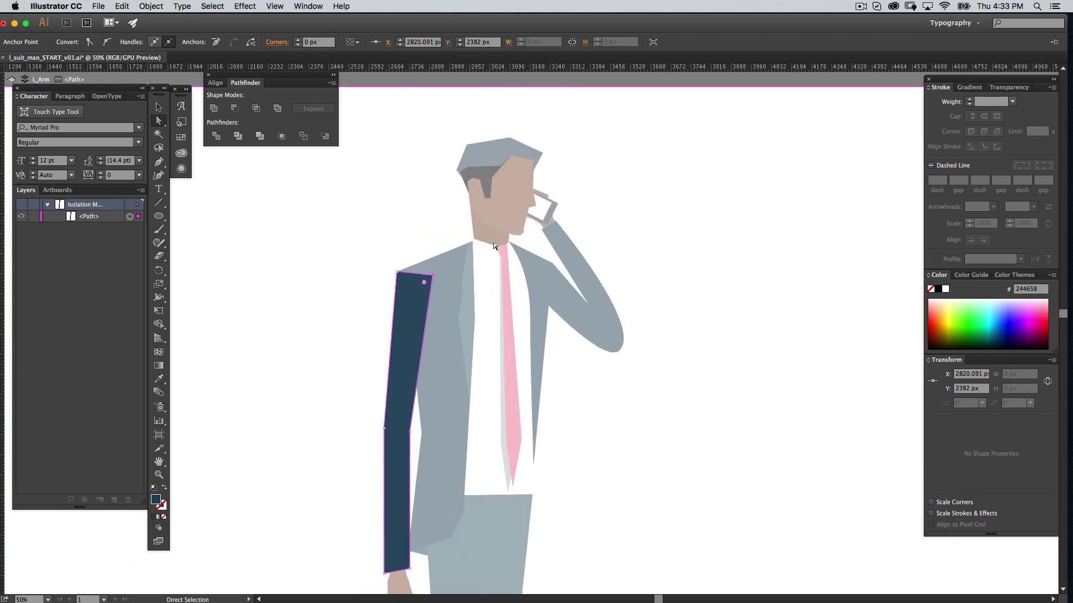
pyautogui.press('super+equal')
pyautogui.press('super+equal')
pyautogui.moveTo(444, 169); pyautogui.dragTo(516, 213)
pyautogui.moveTo(500, 251); pyautogui.dragTo(500, 251)
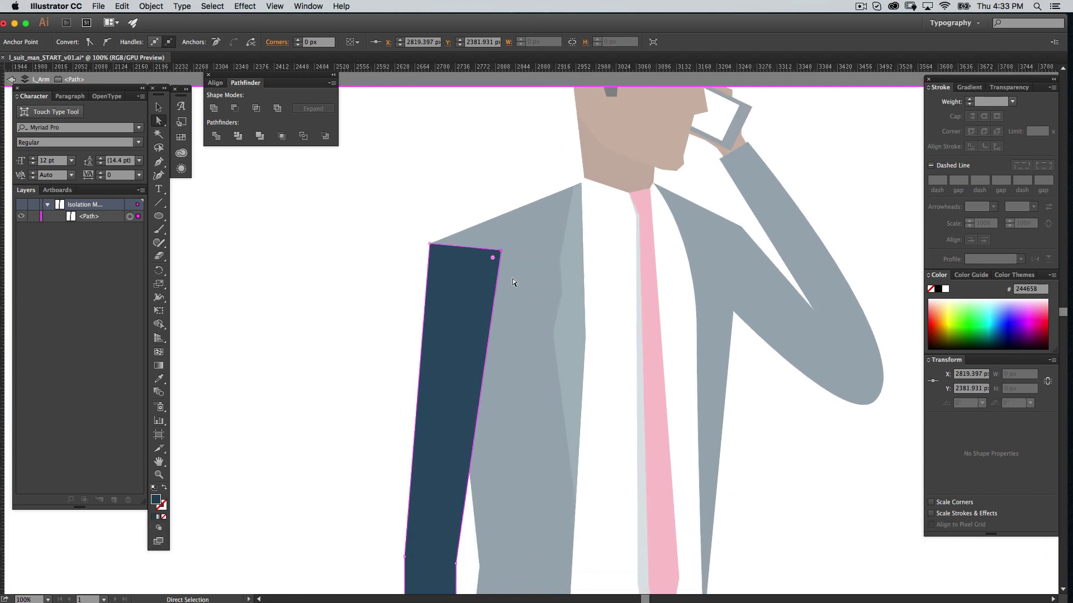
pyautogui.click(575, 255)
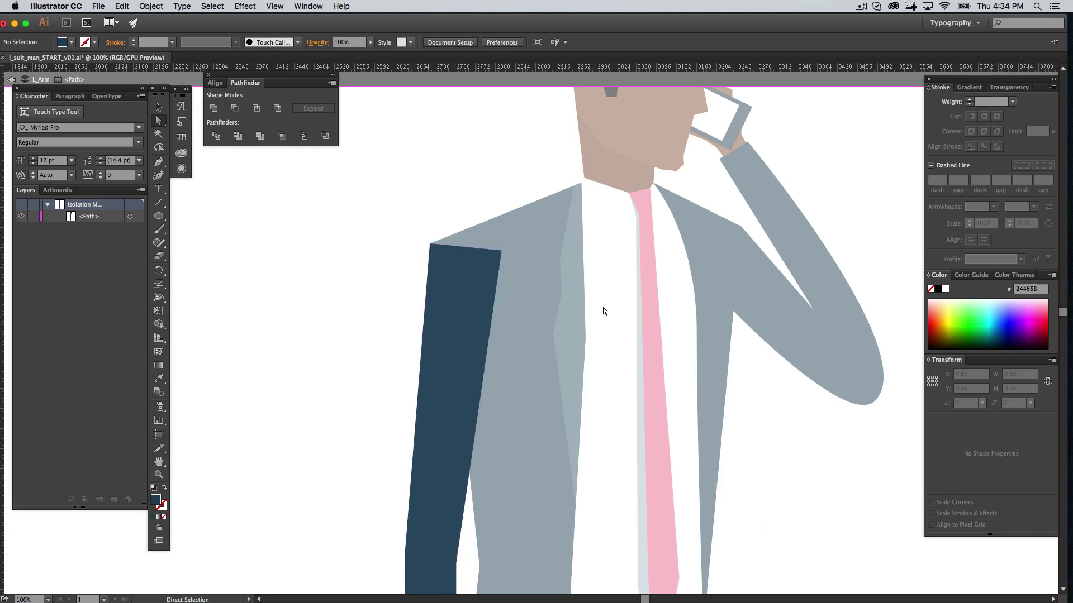
# Draw a circle about 133 px in diameter over the sleeve's upper end and shift it to line up with the sleeve.
pyautogui.press('l')
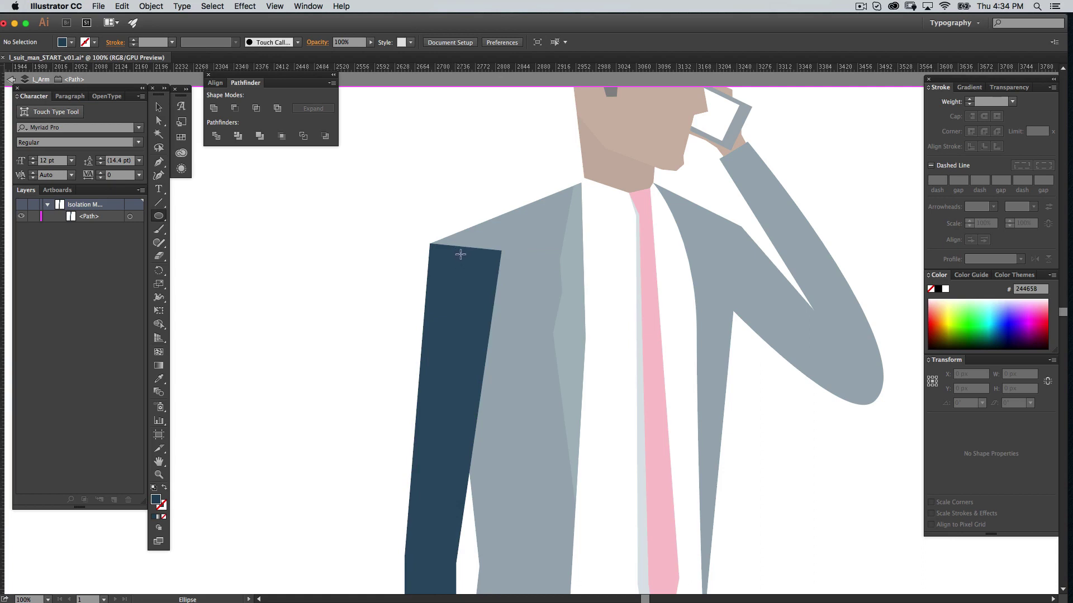
pyautogui.press('alt')
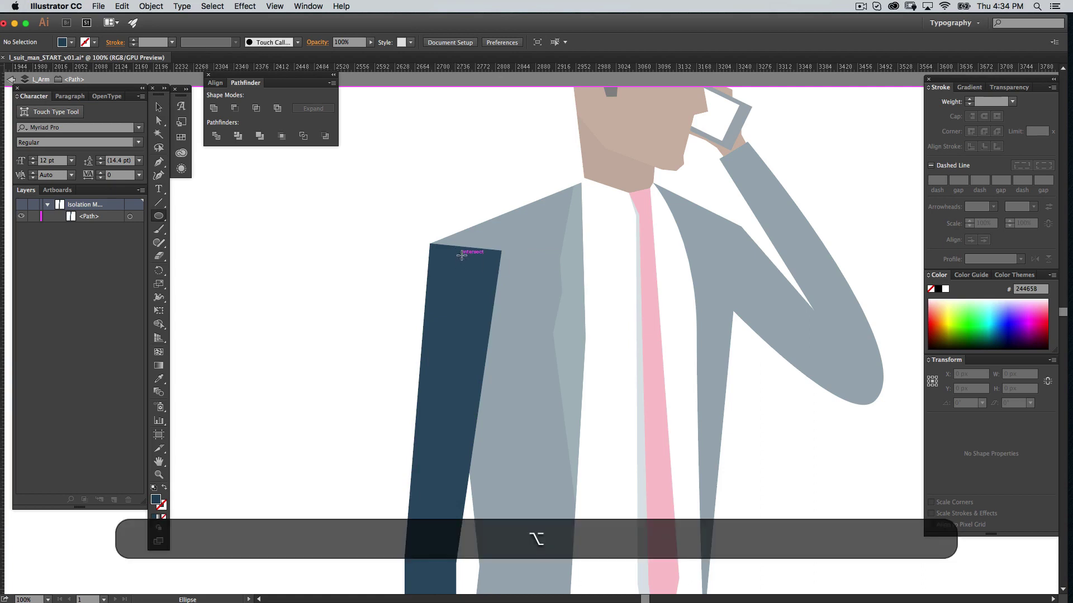
pyautogui.moveTo(461, 255); pyautogui.dragTo(498, 276)
pyautogui.press('shift')
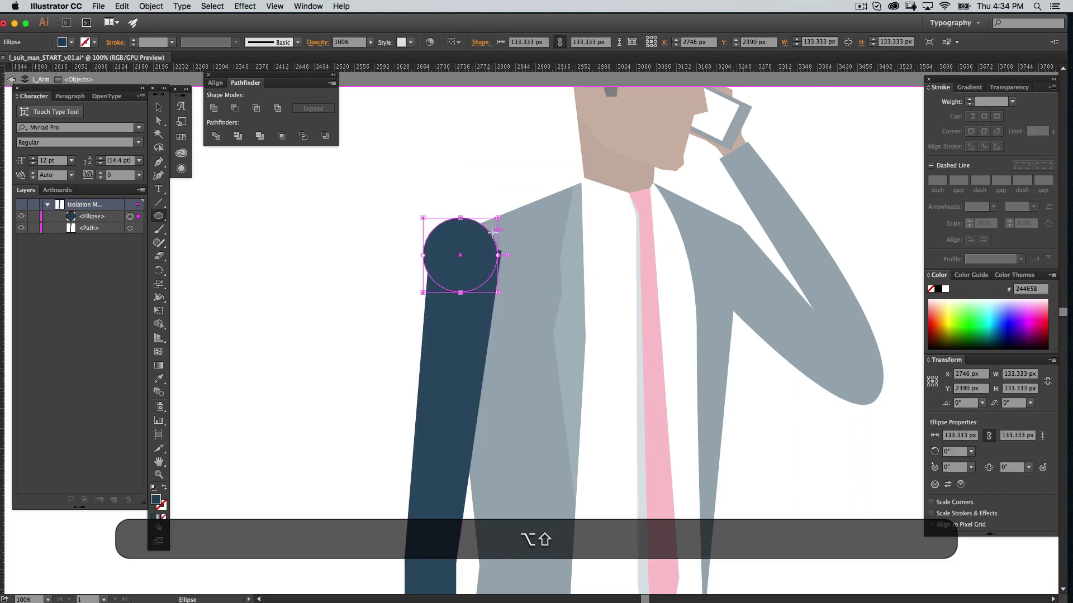
pyautogui.press('v')
pyautogui.moveTo(487, 234); pyautogui.dragTo(491, 233)
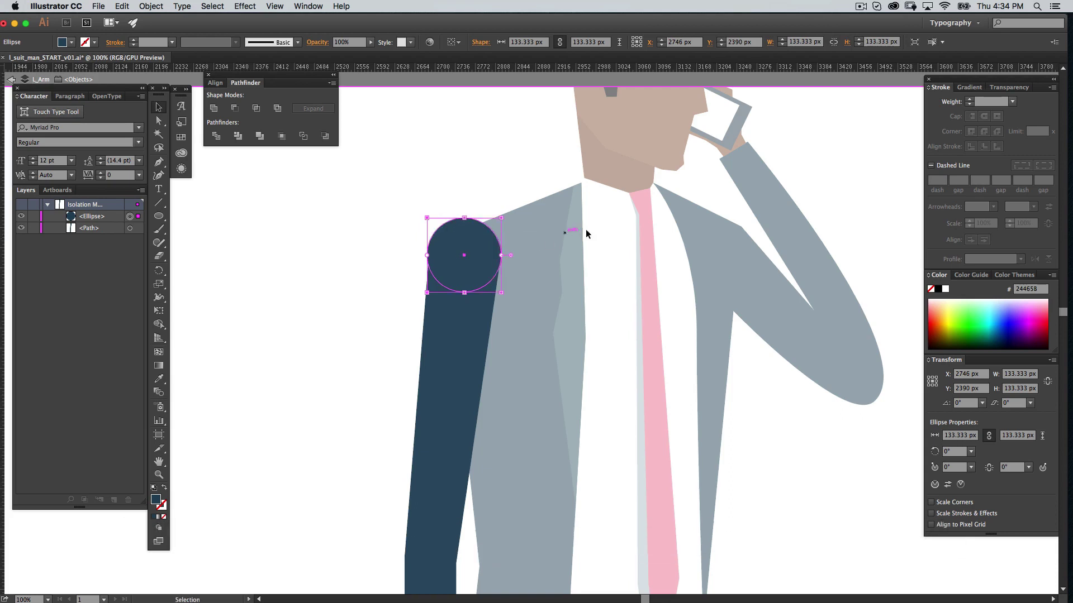
# Scale the shoulder circle down to about 128 px, fit it between the sleeve's edges and deselect it.
pyautogui.click(525, 296)
pyautogui.click(468, 246)
pyautogui.press('super+plus')
pyautogui.moveTo(488, 284); pyautogui.dragTo(503, 288)
pyautogui.moveTo(538, 255); pyautogui.dragTo(532, 260)
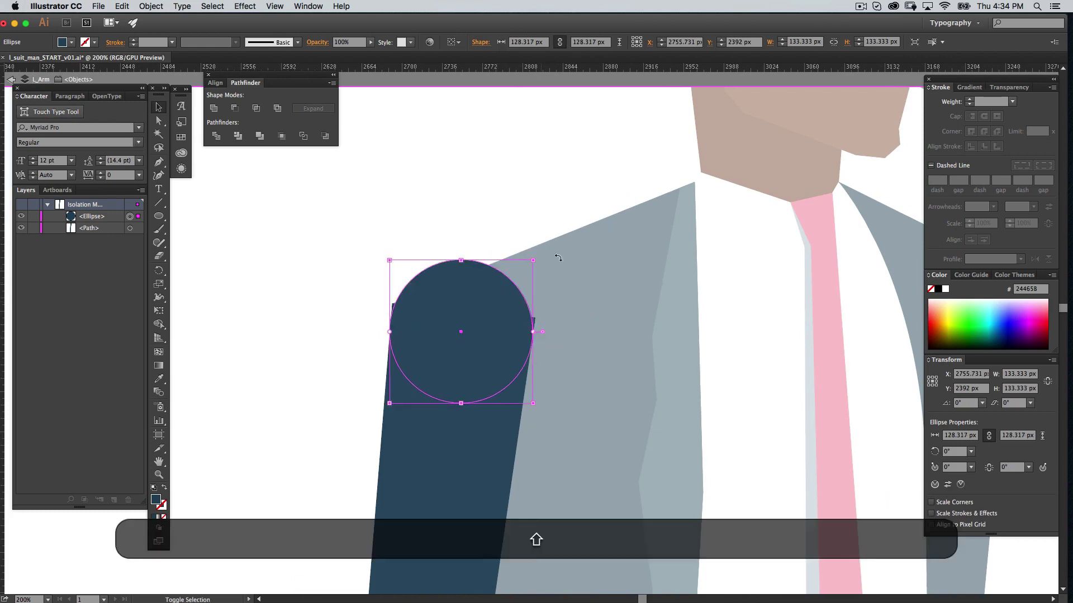
pyautogui.moveTo(487, 311)
pyautogui.mouseDown()
pyautogui.moveTo(491, 303)
pyautogui.moveTo(486, 311)
pyautogui.mouseUp()
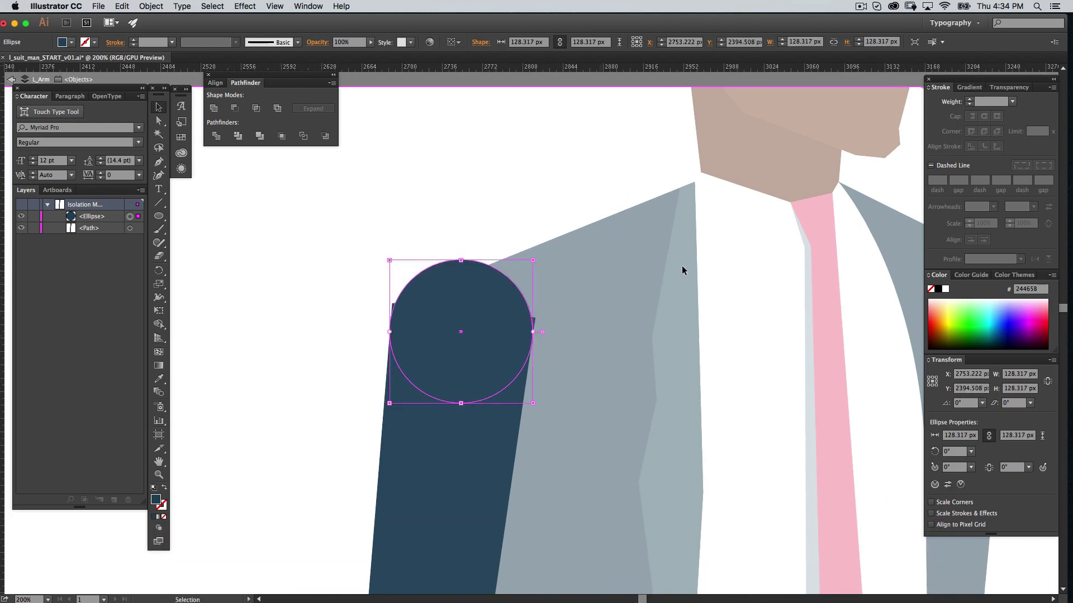
pyautogui.moveTo(537, 258)
pyautogui.mouseDown()
pyautogui.moveTo(532, 249)
pyautogui.moveTo(532, 260)
pyautogui.mouseUp()
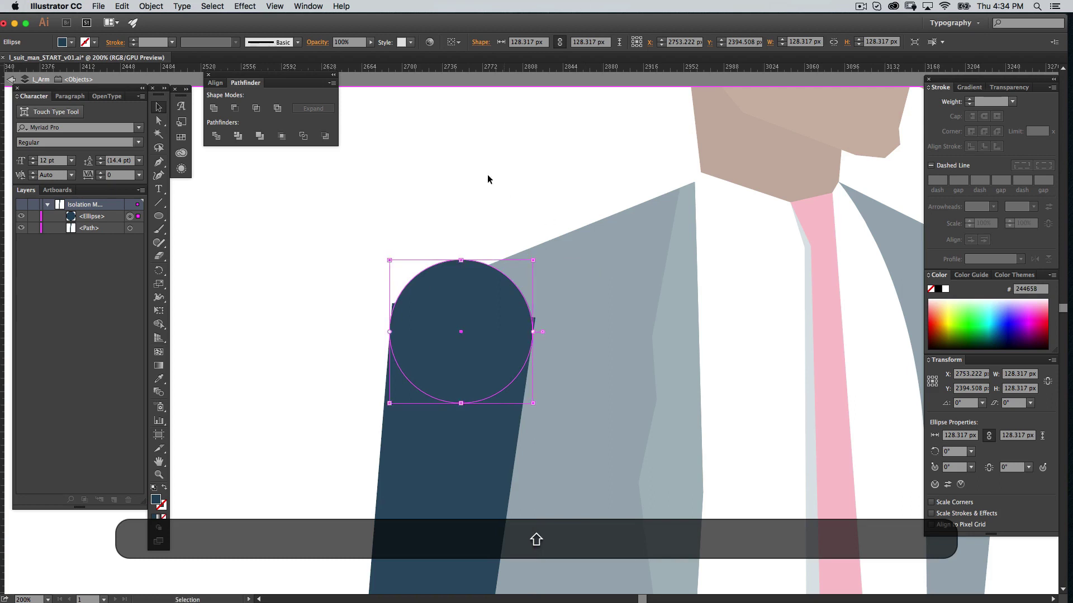
pyautogui.click(495, 235)
# Adjust the sleeve's two upper anchor points to meet the circle's edge, placing the inner one at about X 2817 px, Y 2402 px.
pyautogui.press('a')
pyautogui.click(393, 304)
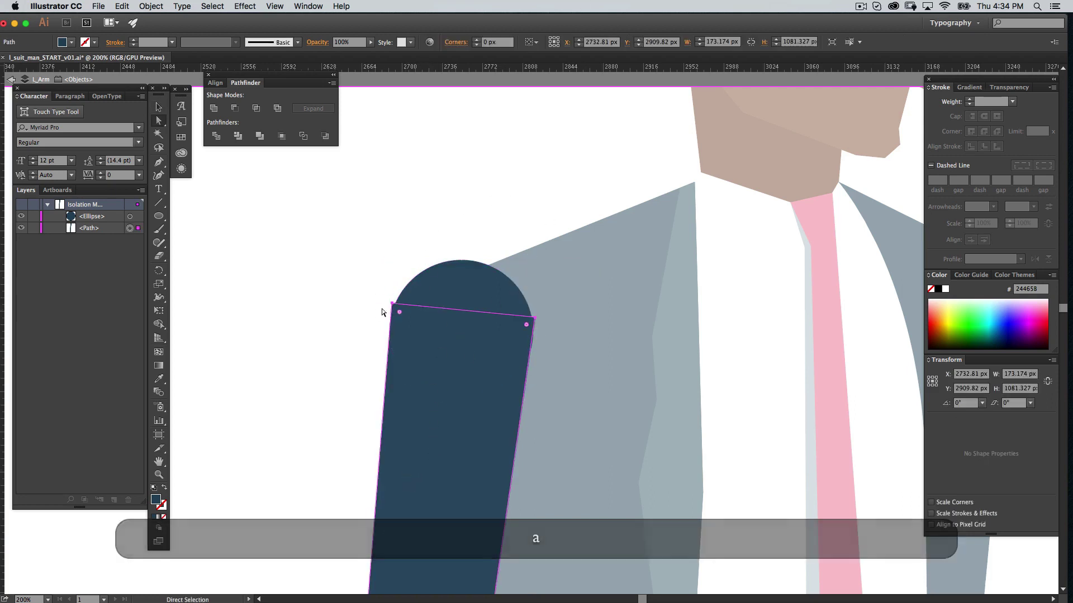
pyautogui.moveTo(393, 303); pyautogui.dragTo(394, 304)
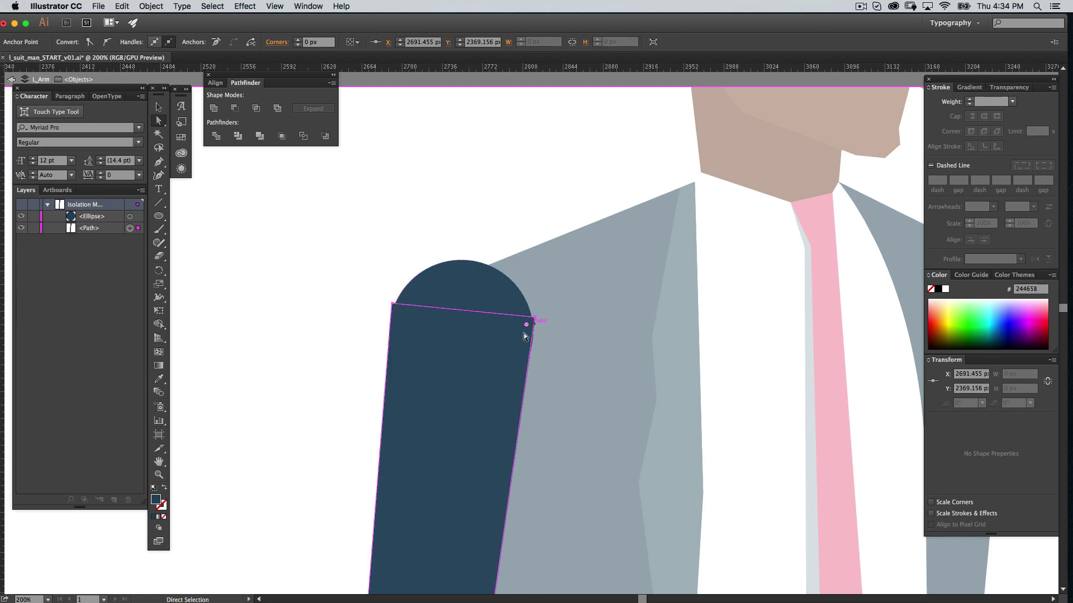
pyautogui.click(537, 316)
pyautogui.moveTo(537, 317); pyautogui.dragTo(533, 340)
pyautogui.press('super+z')
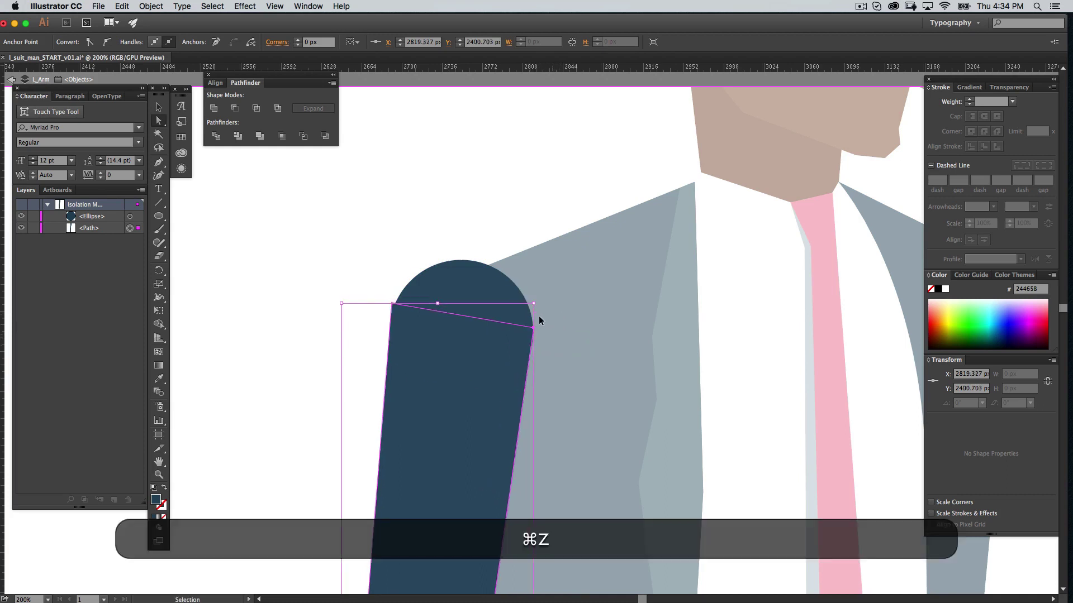
pyautogui.press('a')
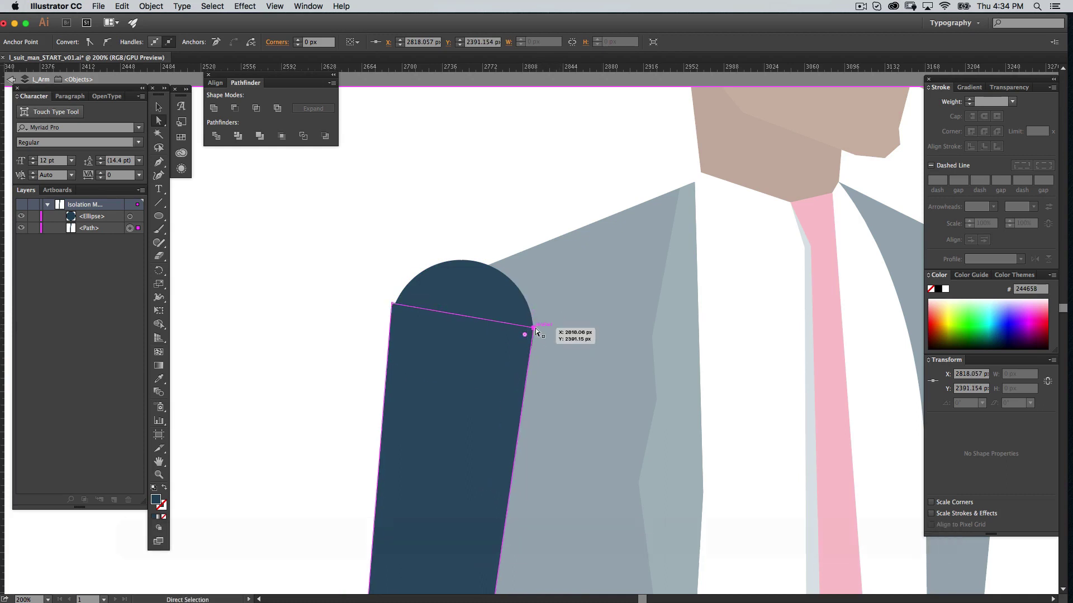
pyautogui.moveTo(534, 331); pyautogui.dragTo(533, 340)
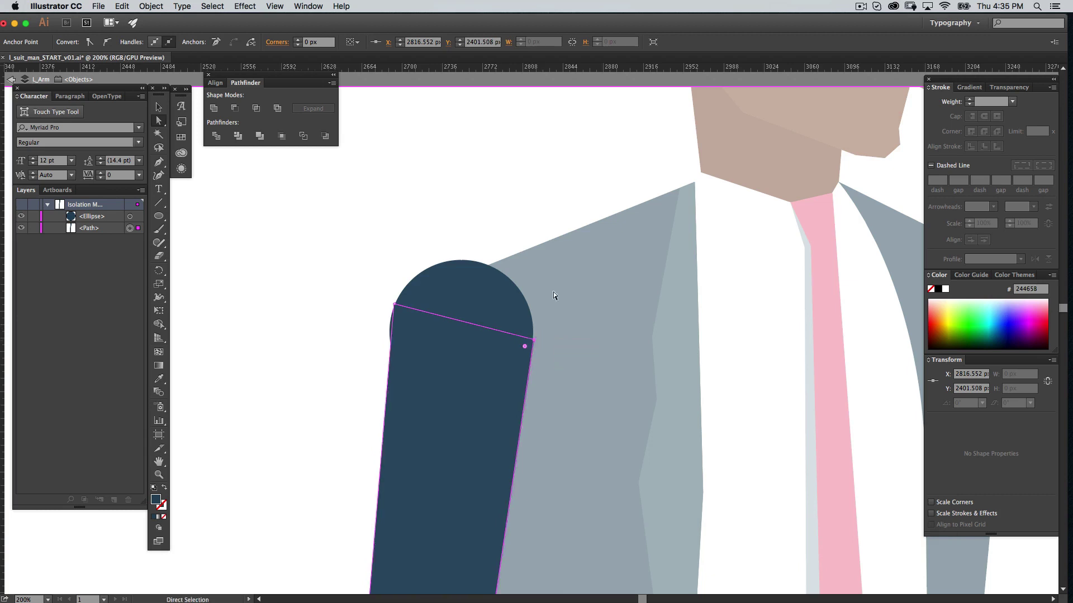
# Undo the last move of the sleeve's inner upper anchor, lower the outer upper anchor along the circle's edge and deselect the path.
pyautogui.press('super+z')
pyautogui.press('super+shift+a')
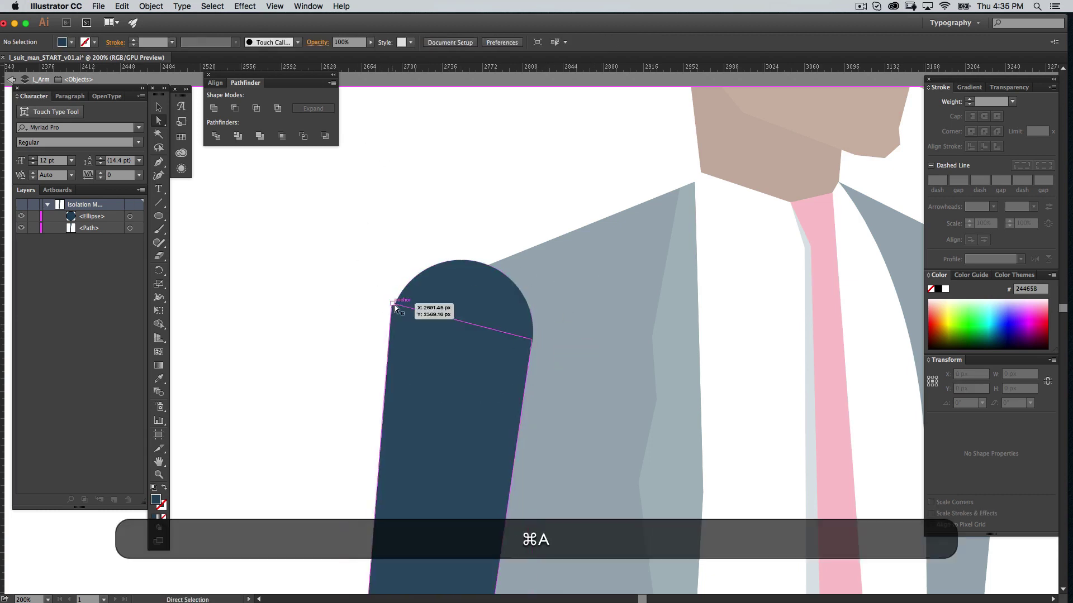
pyautogui.moveTo(393, 303); pyautogui.dragTo(390, 316)
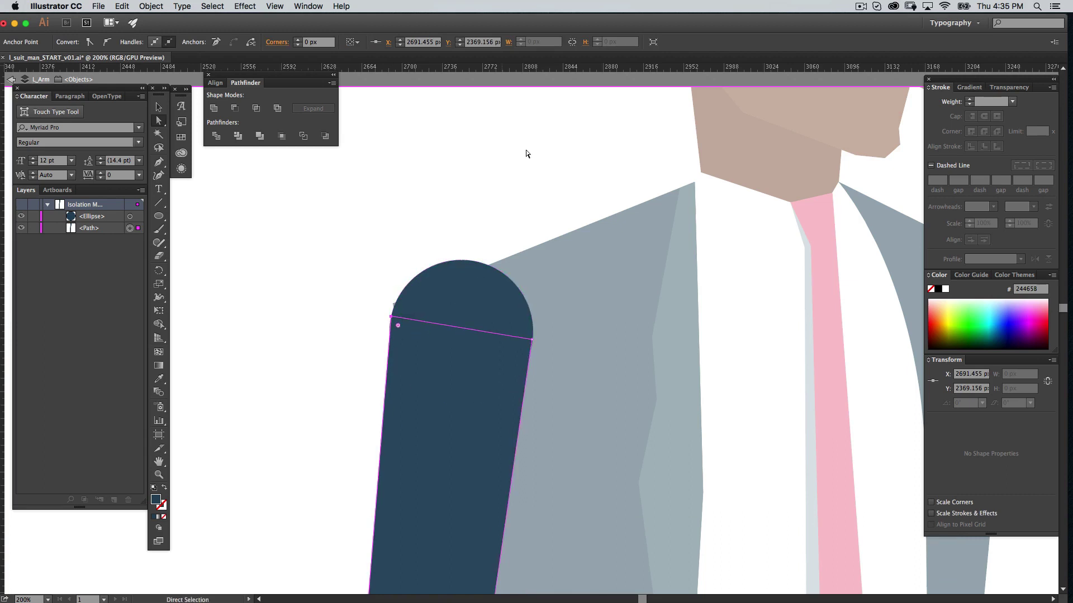
pyautogui.click(581, 276)
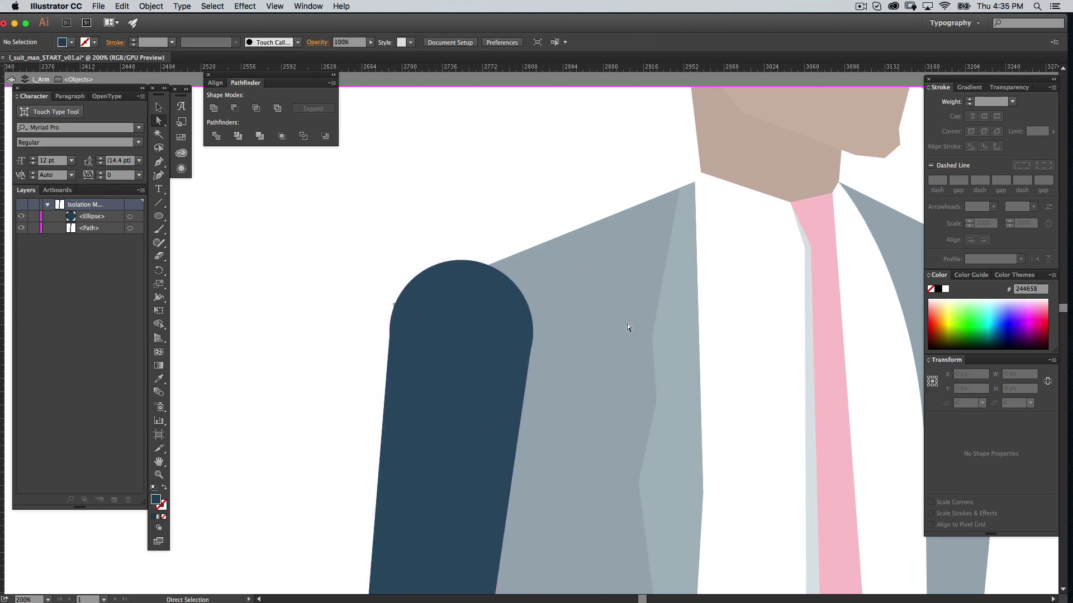
# Nudge the shoulder circle down 1 px to Y 2395.508 px and deselect it.
pyautogui.press('space')
pyautogui.moveTo(620, 456); pyautogui.dragTo(535, 187)
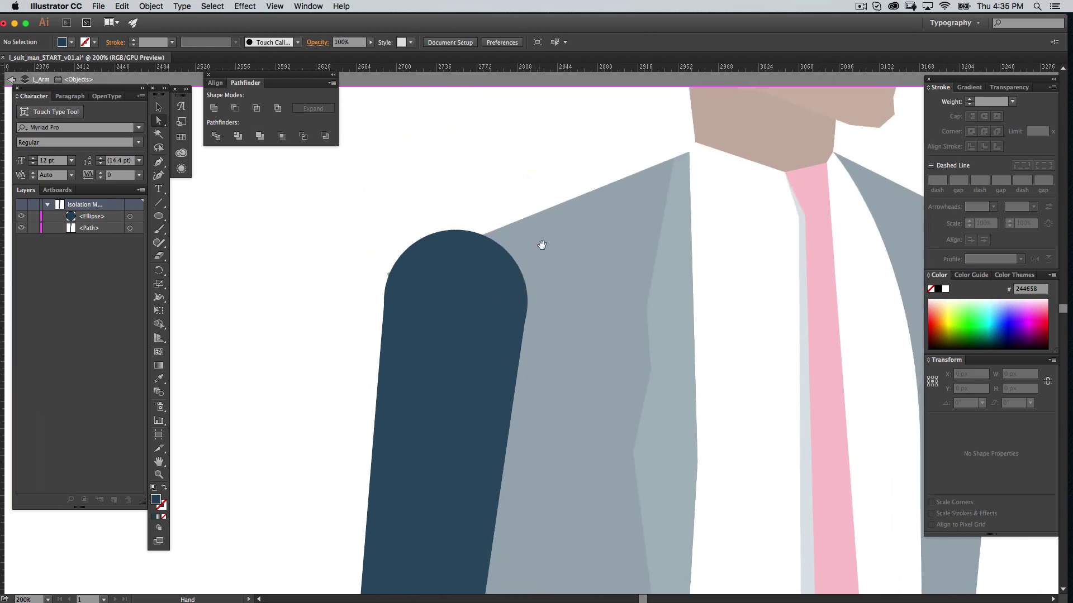
pyautogui.click(474, 250)
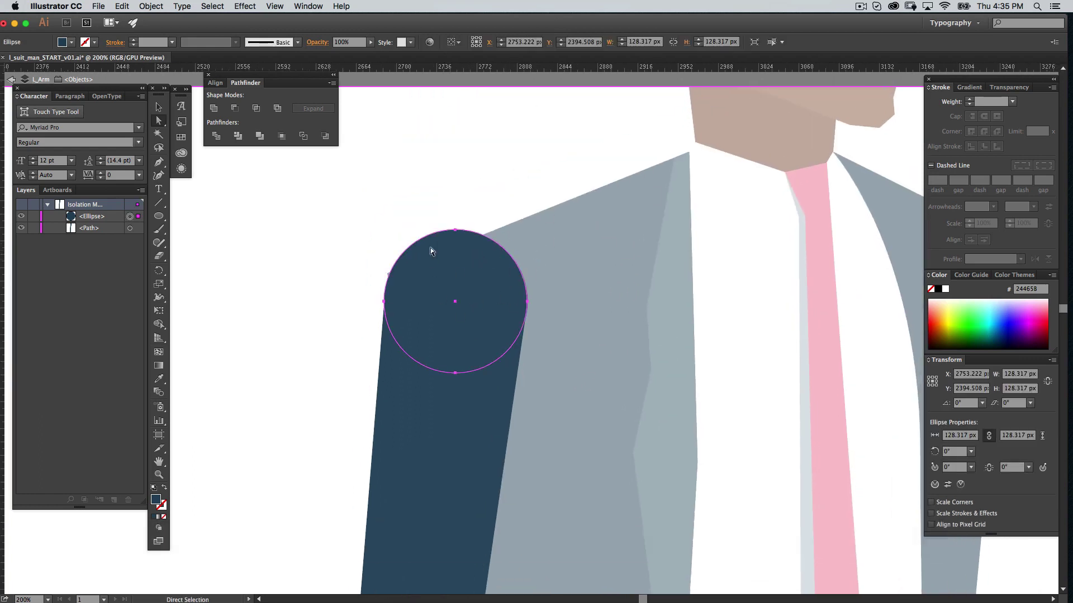
pyautogui.press('Down')
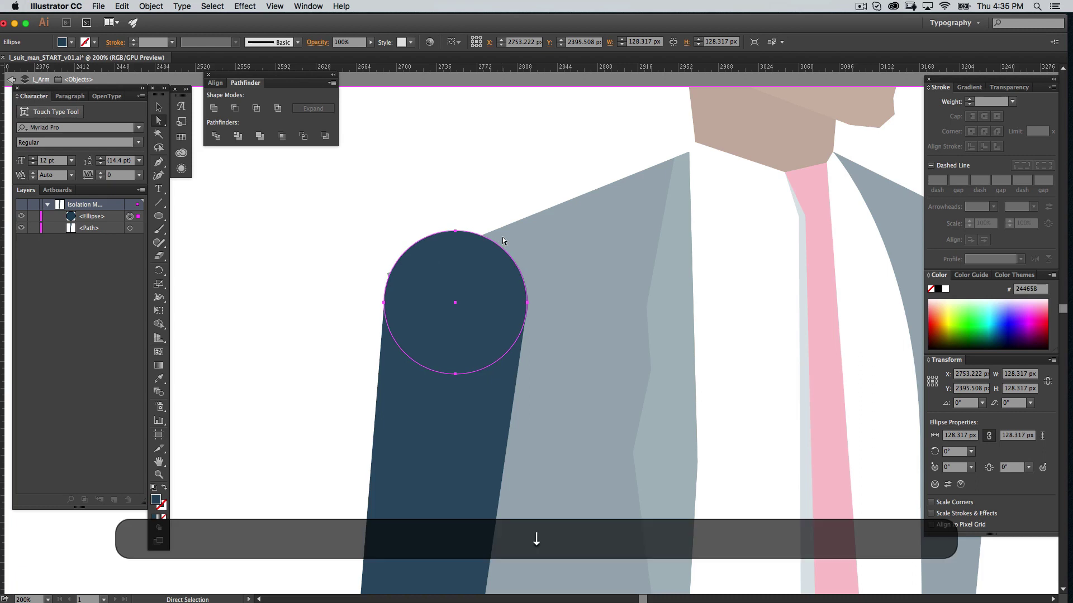
pyautogui.click(535, 176)
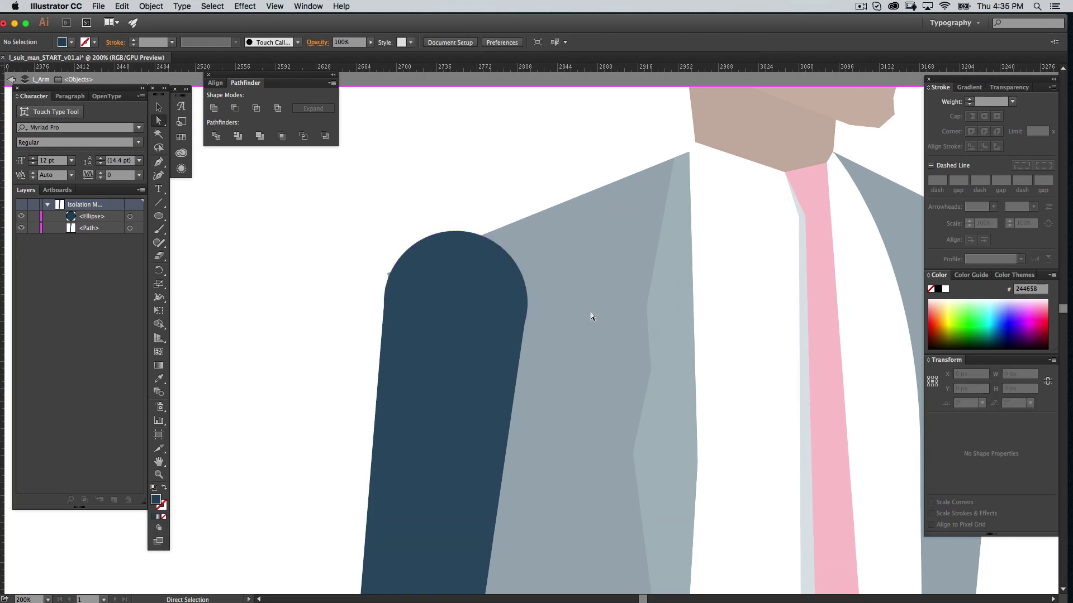
pyautogui.click(455, 436)
pyautogui.keyDown('shift'); pyautogui.click(474, 283); pyautogui.keyUp('shift')
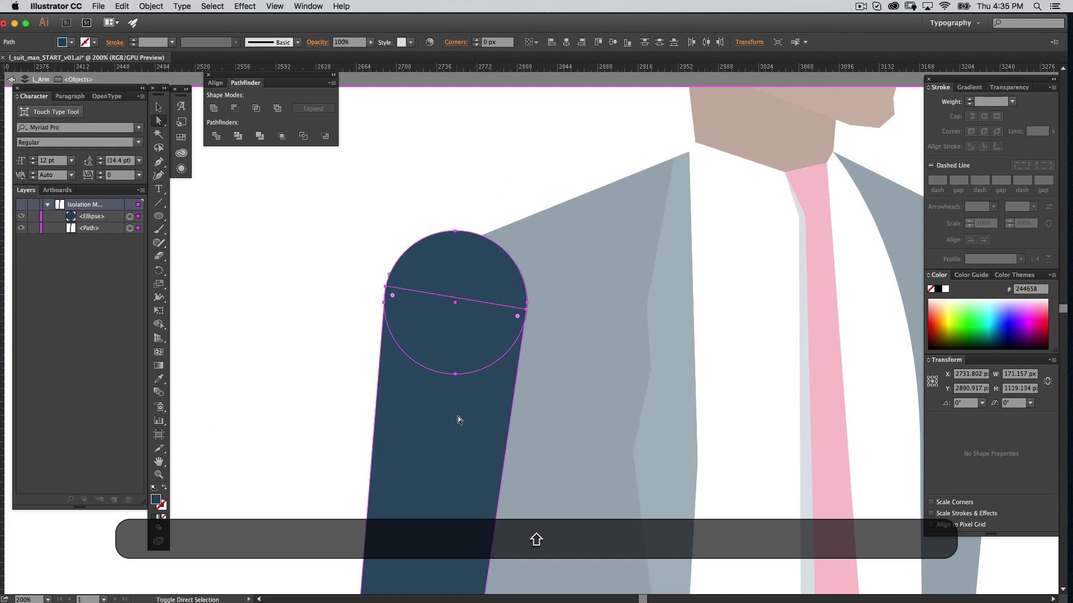
pyautogui.scroll(-5, 534, 436)
pyautogui.scroll(4, 558, 330)
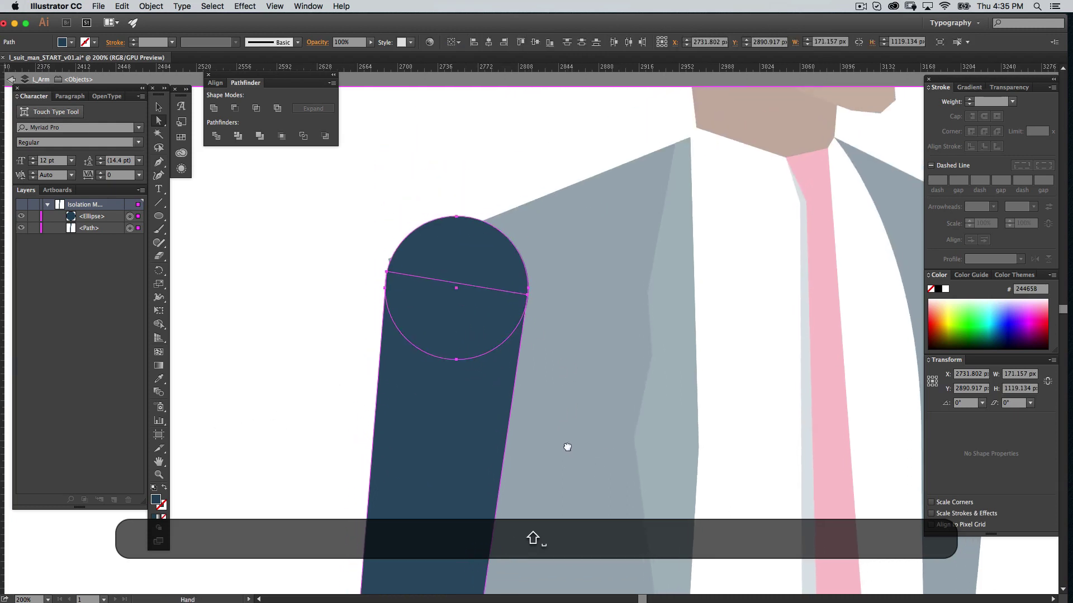
pyautogui.click(380, 219)
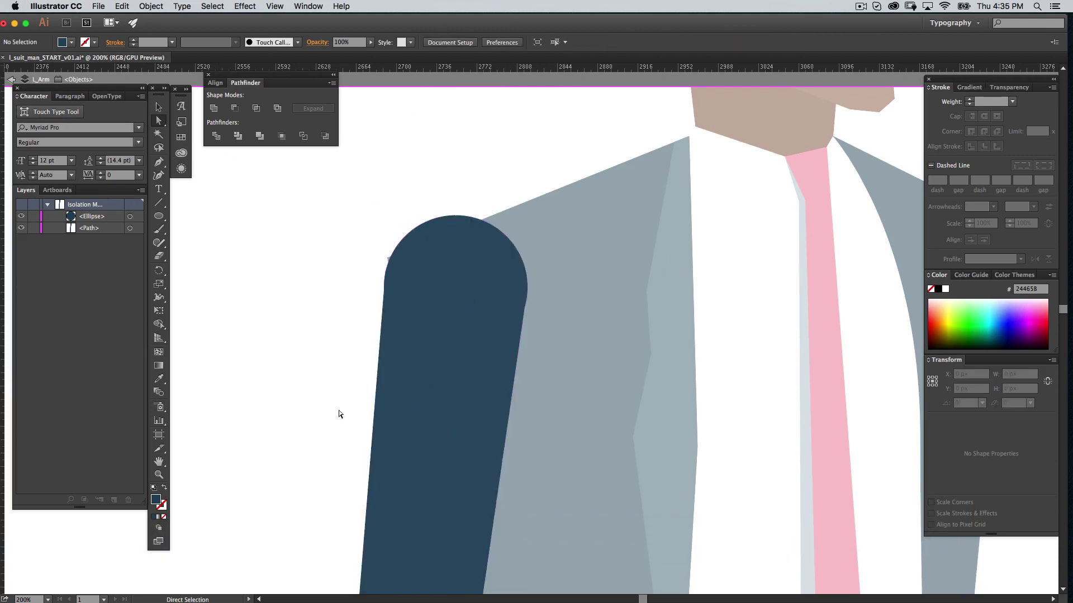
pyautogui.click(472, 241)
pyautogui.keyDown('shift'); pyautogui.click(488, 259); pyautogui.keyUp('shift')
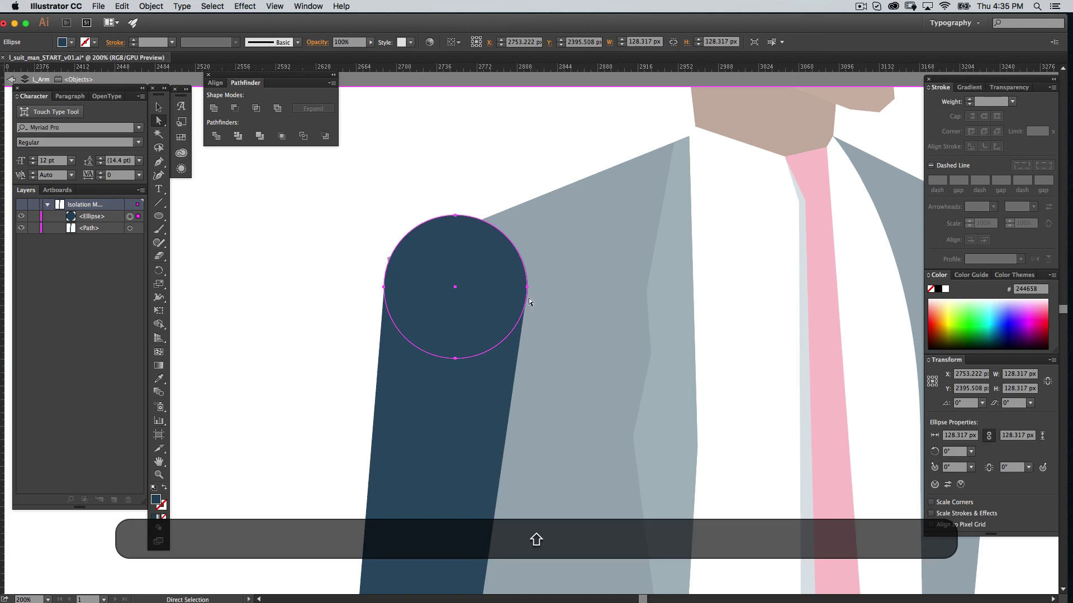
pyautogui.click(505, 172)
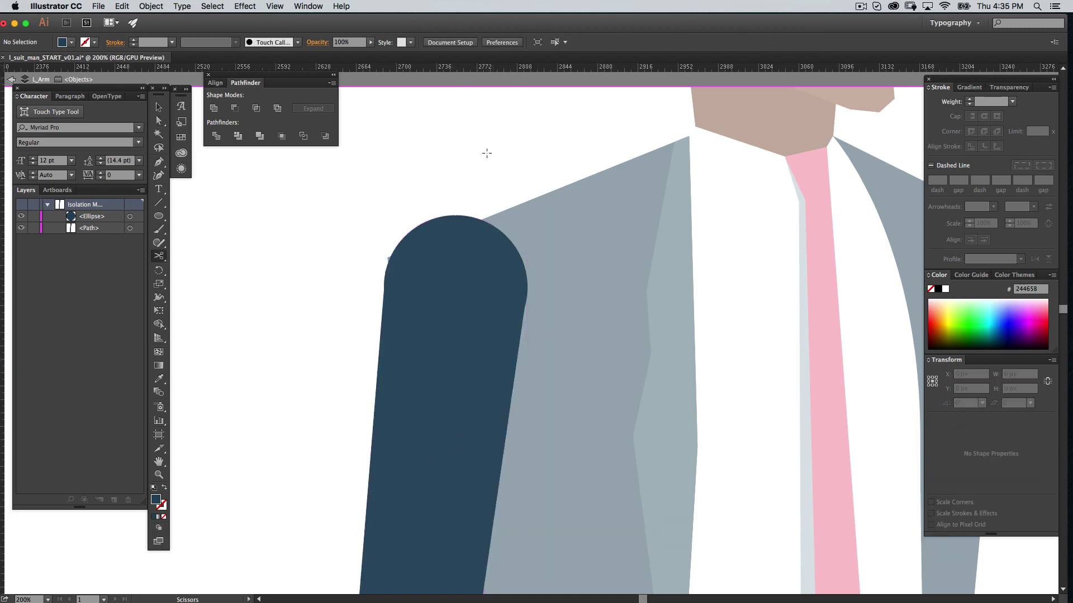
# Select the sleeve path and the shoulder circle and merge their overlapping areas with the Shape Builder tool.
pyautogui.press('v')
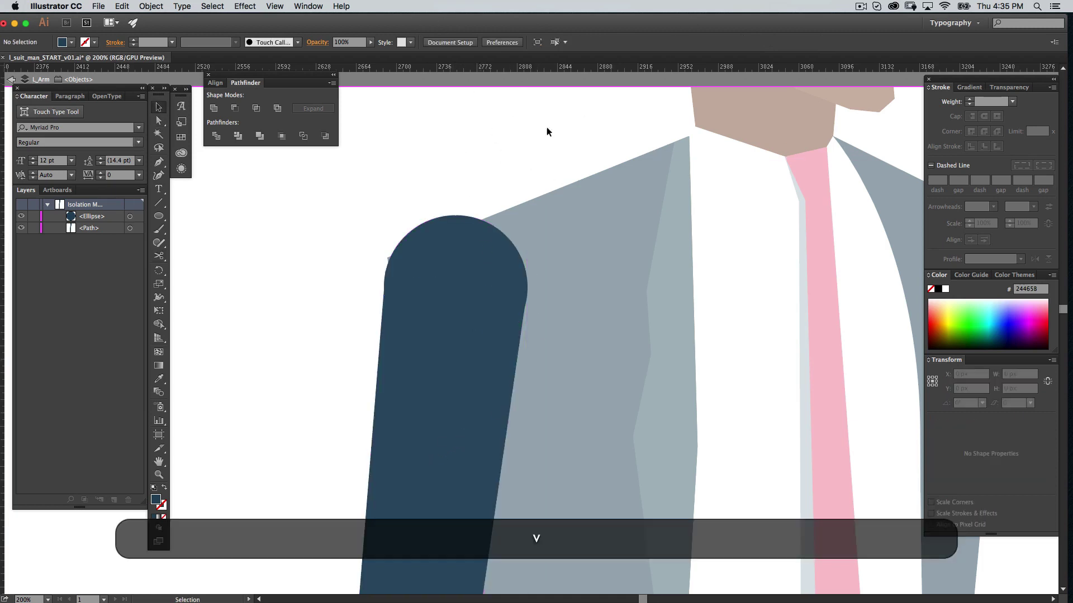
pyautogui.click(488, 246)
pyautogui.click(502, 440)
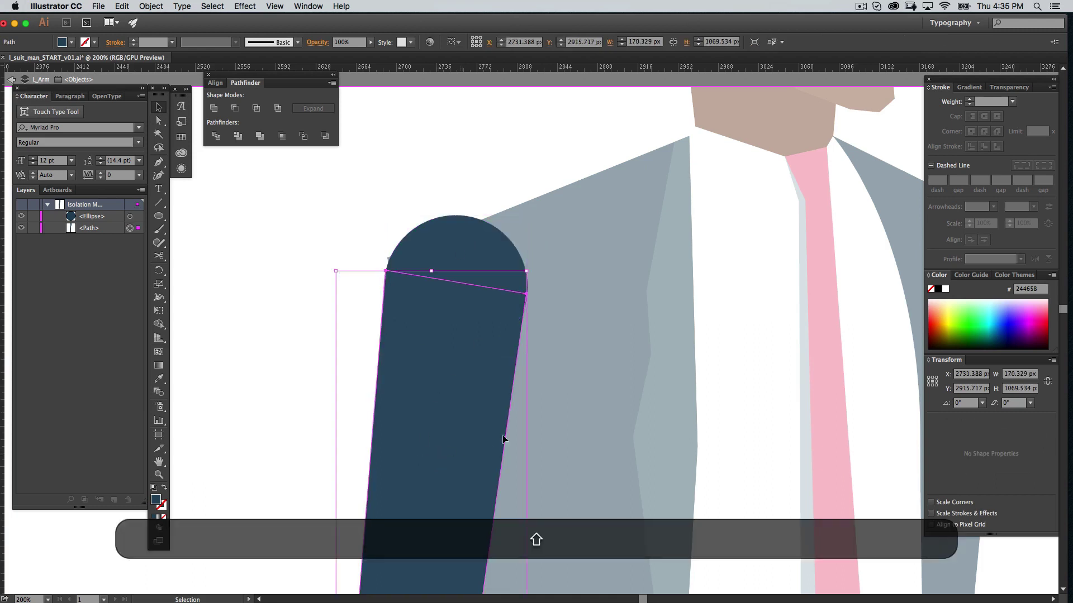
pyautogui.keyDown('shift'); pyautogui.click(492, 246); pyautogui.keyUp('shift')
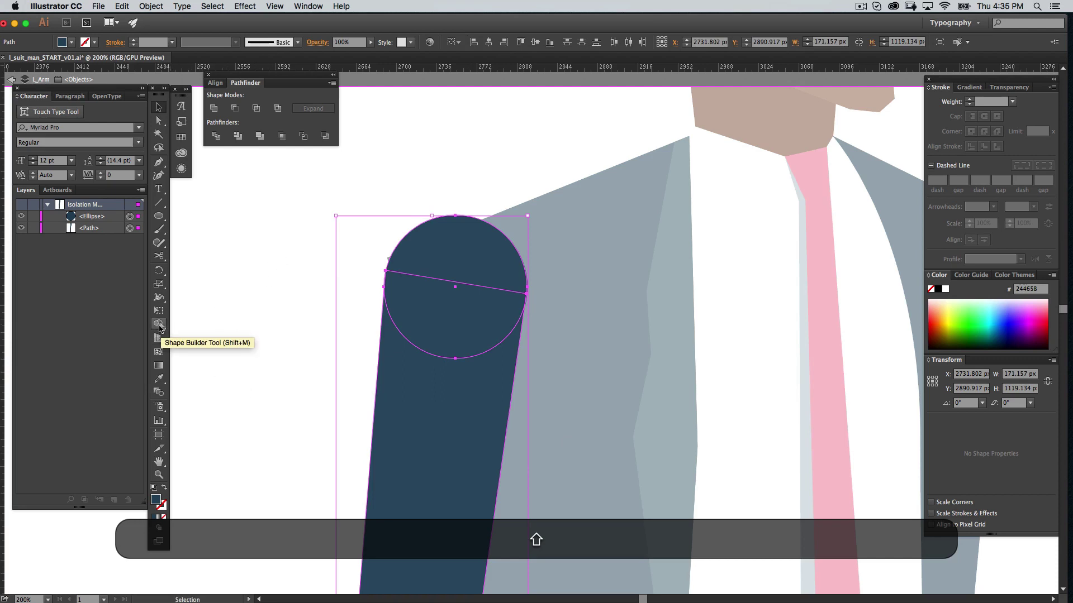
pyautogui.click(159, 326)
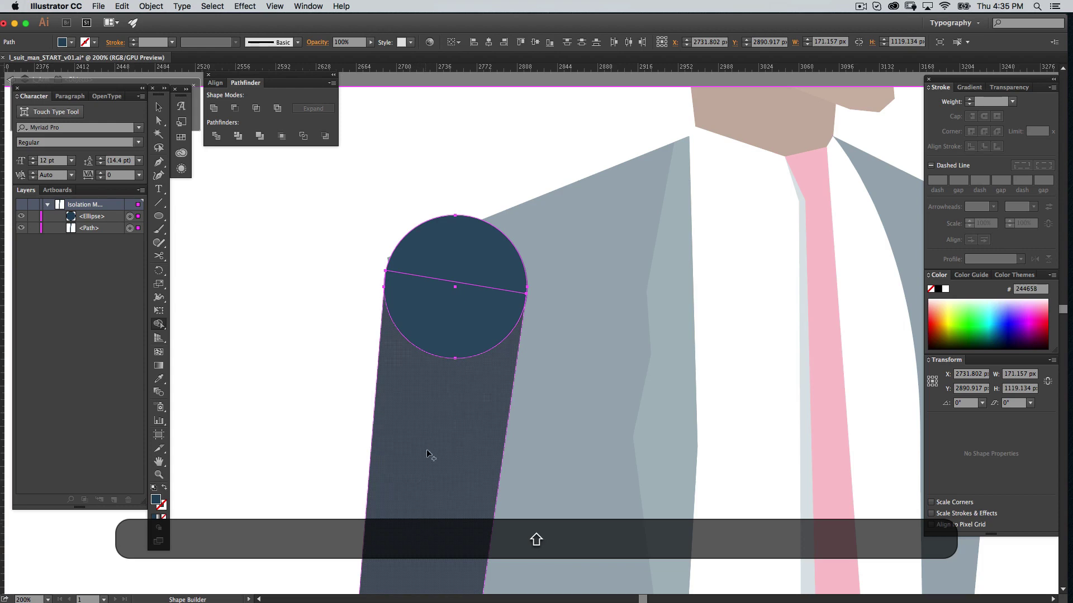
pyautogui.moveTo(446, 361); pyautogui.dragTo(469, 253)
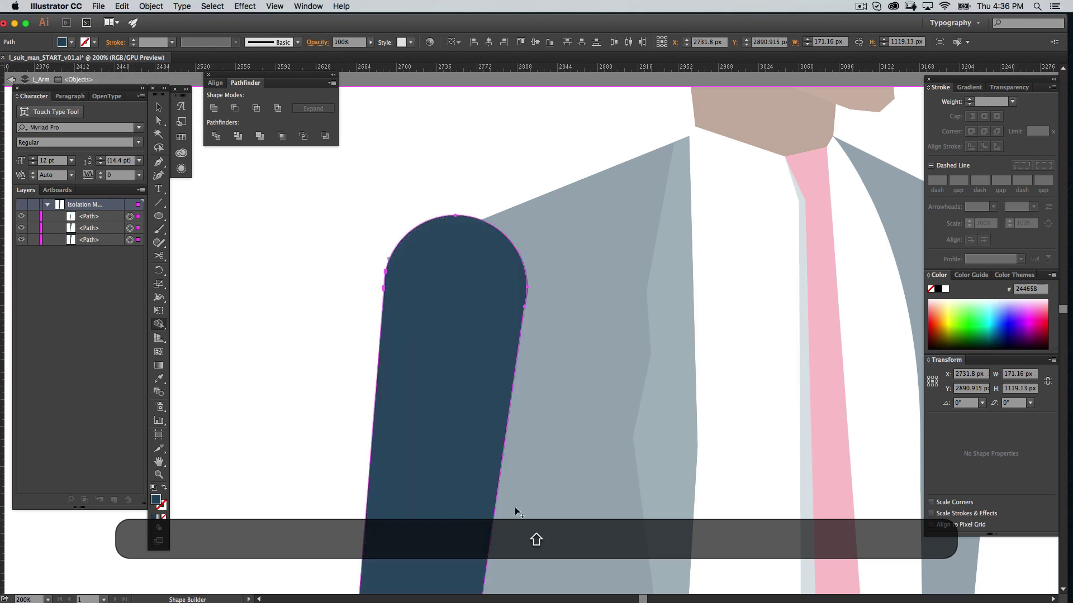
# Delete the extra anchor point on the merged sleeve's inner edge, just below the shoulder curve.
pyautogui.press('a')
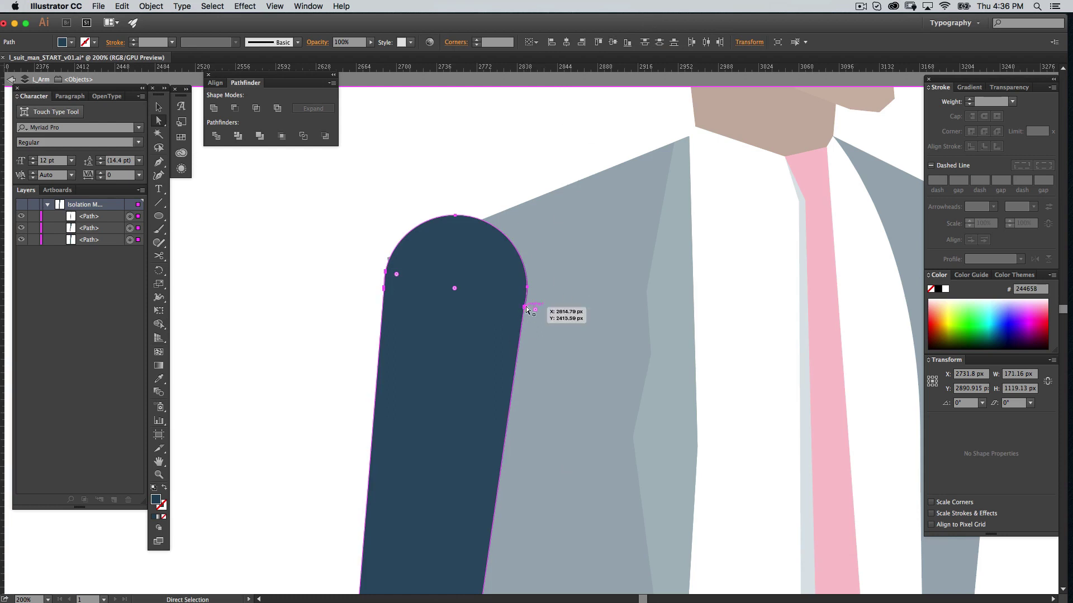
pyautogui.press('p')
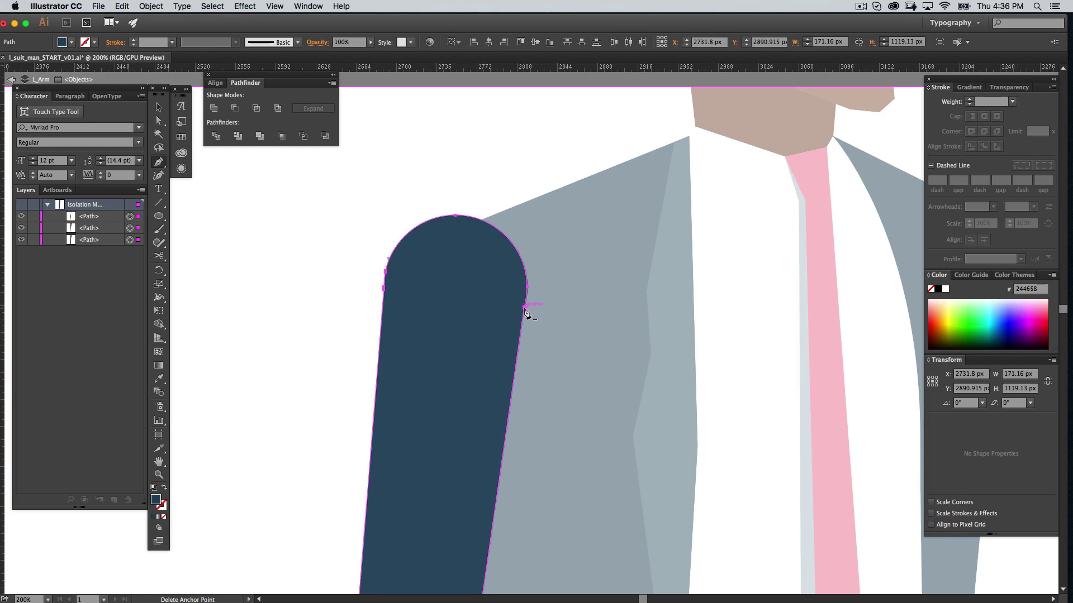
pyautogui.click(526, 308)
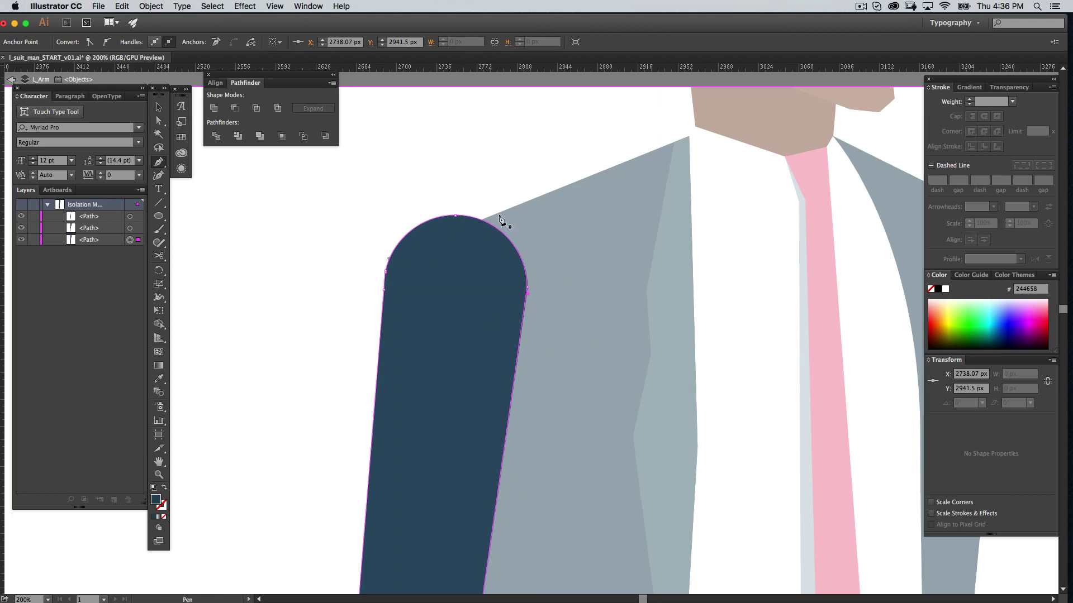
# Remove the extra anchor point from the sleeve's outer edge below the shoulder curve with the Delete Anchor Point tool.
pyautogui.press('a')
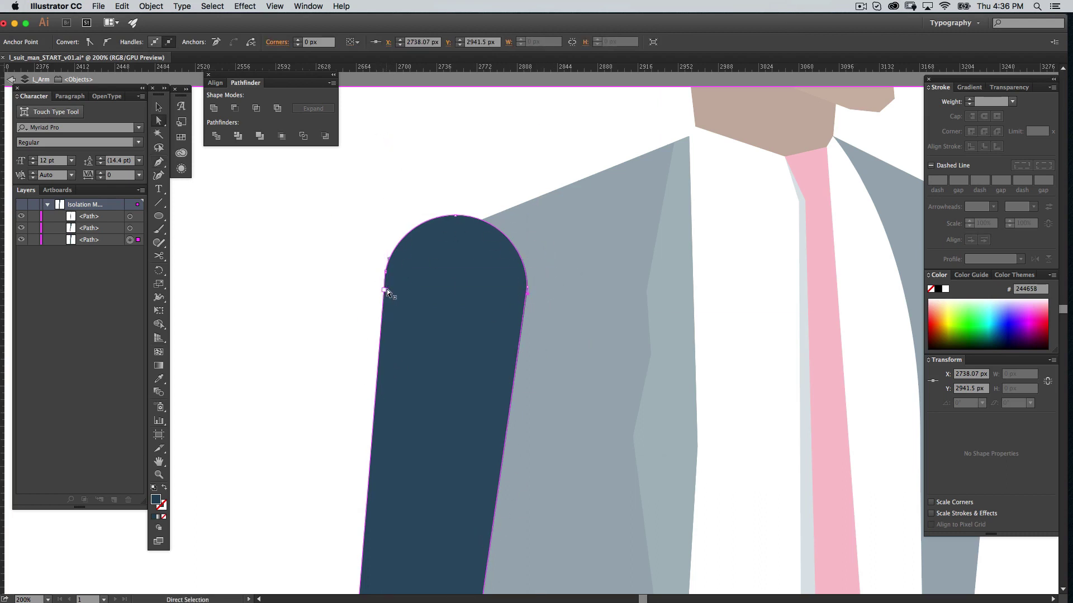
pyautogui.click(385, 290)
pyautogui.press('p')
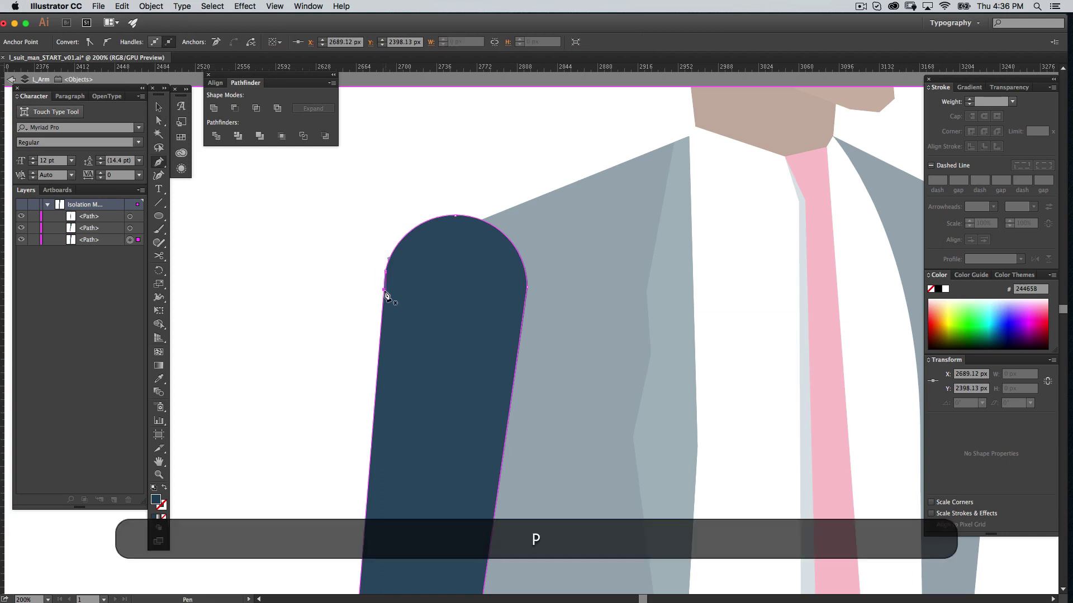
pyautogui.press('p')
pyautogui.press('super+plus')
pyautogui.press('super+plus')
pyautogui.press('a')
pyautogui.moveTo(238, 250); pyautogui.dragTo(487, 371)
pyautogui.press('p')
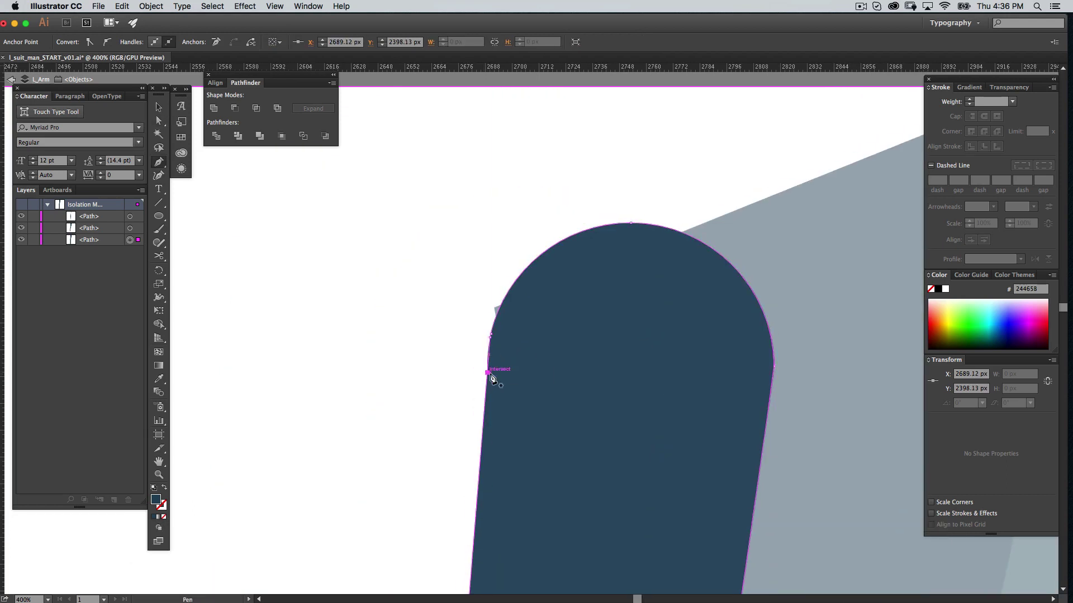
pyautogui.press('p')
pyautogui.moveTo(159, 161); pyautogui.dragTo(224, 188)
pyautogui.click(505, 333)
# Delete the two leftover sliver paths at the sleeve's outer shoulder edge, pulling the second one's points away from the sleeve first.
pyautogui.press('a')
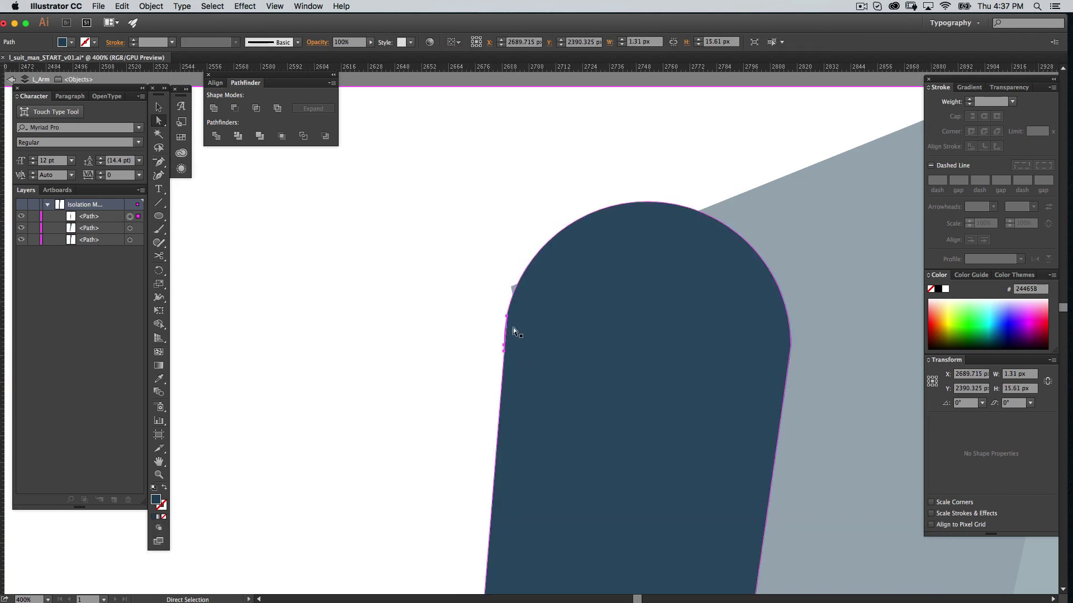
pyautogui.press('Delete')
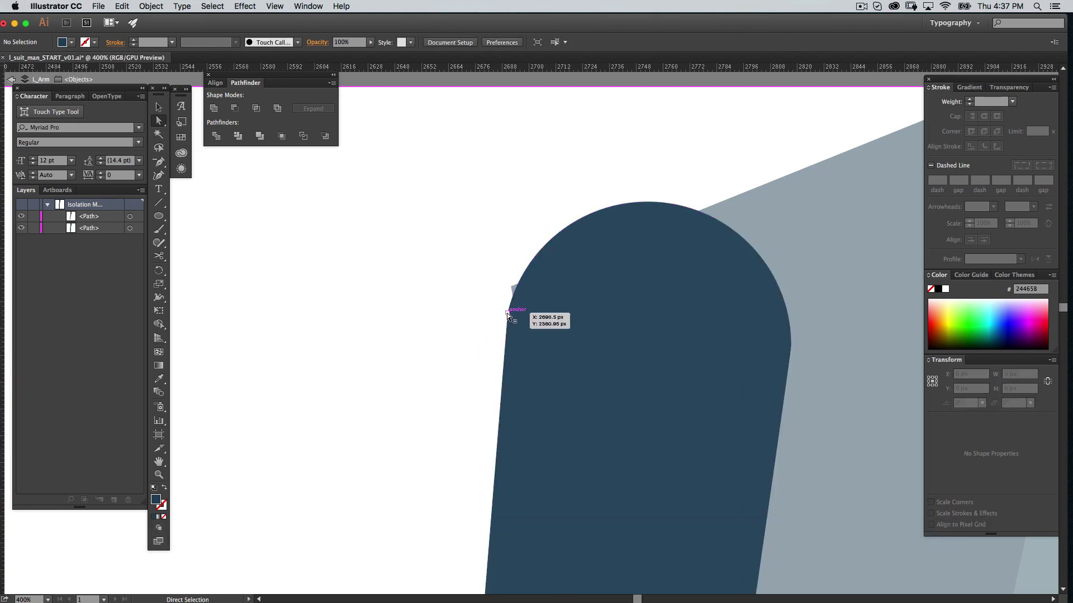
pyautogui.click(507, 312)
pyautogui.moveTo(507, 317); pyautogui.dragTo(473, 331)
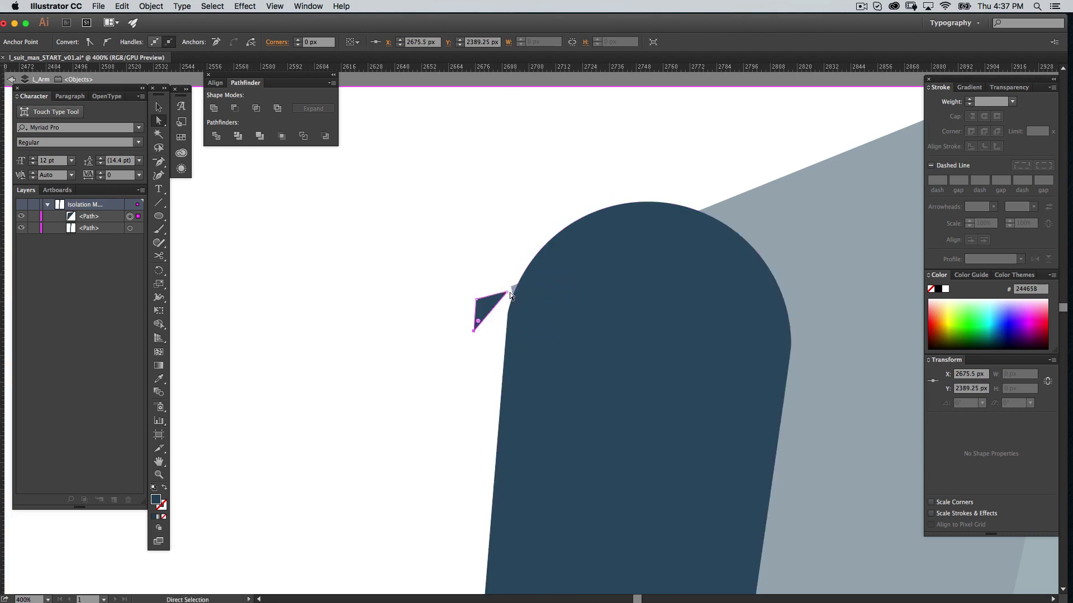
pyautogui.moveTo(510, 293); pyautogui.dragTo(498, 269)
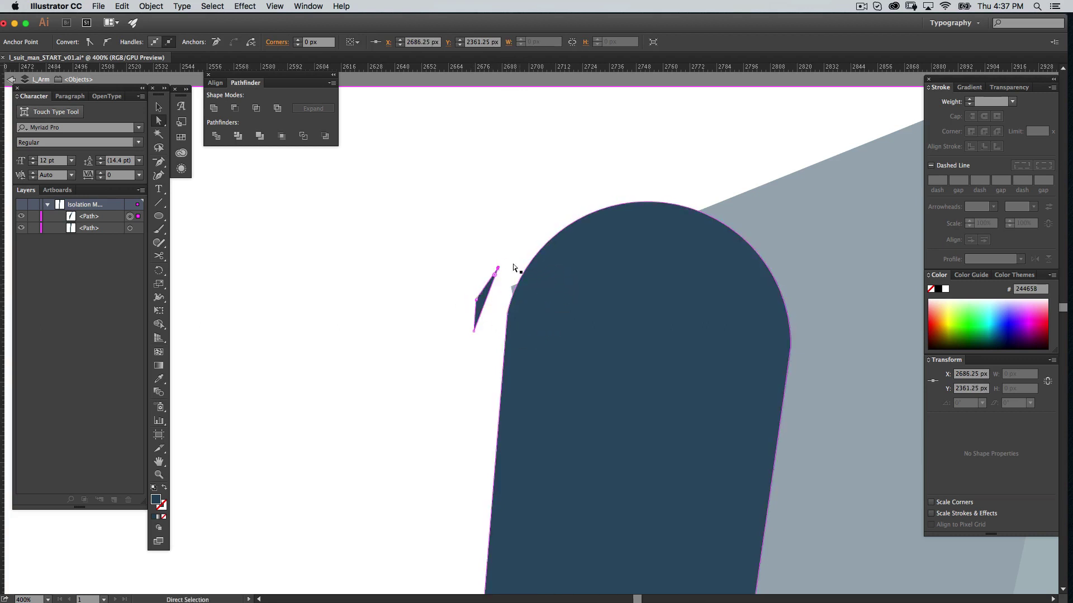
pyautogui.press('super+a')
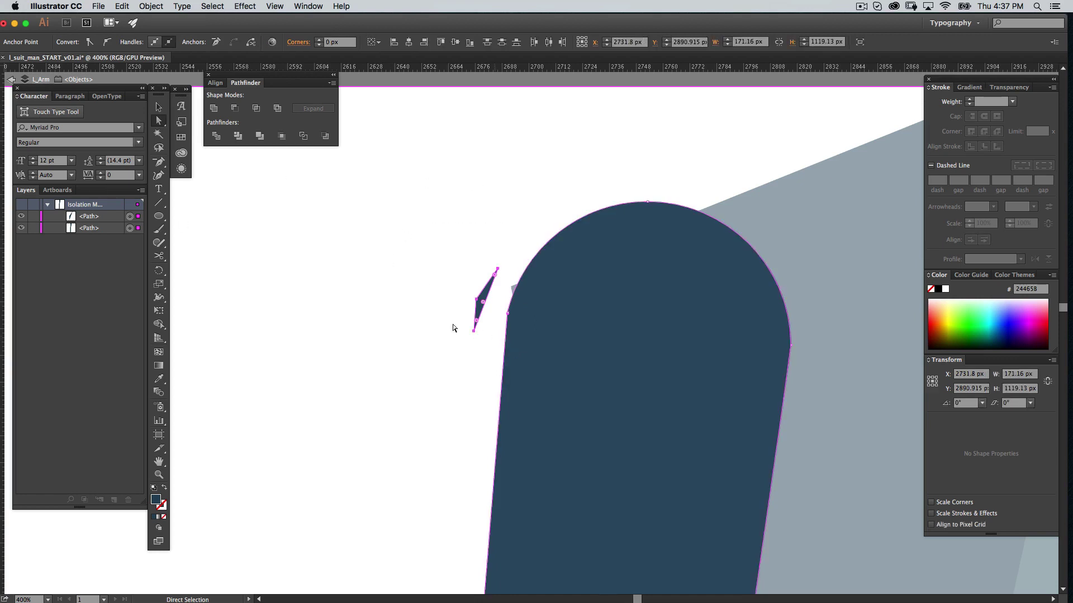
pyautogui.moveTo(453, 222); pyautogui.dragTo(480, 357)
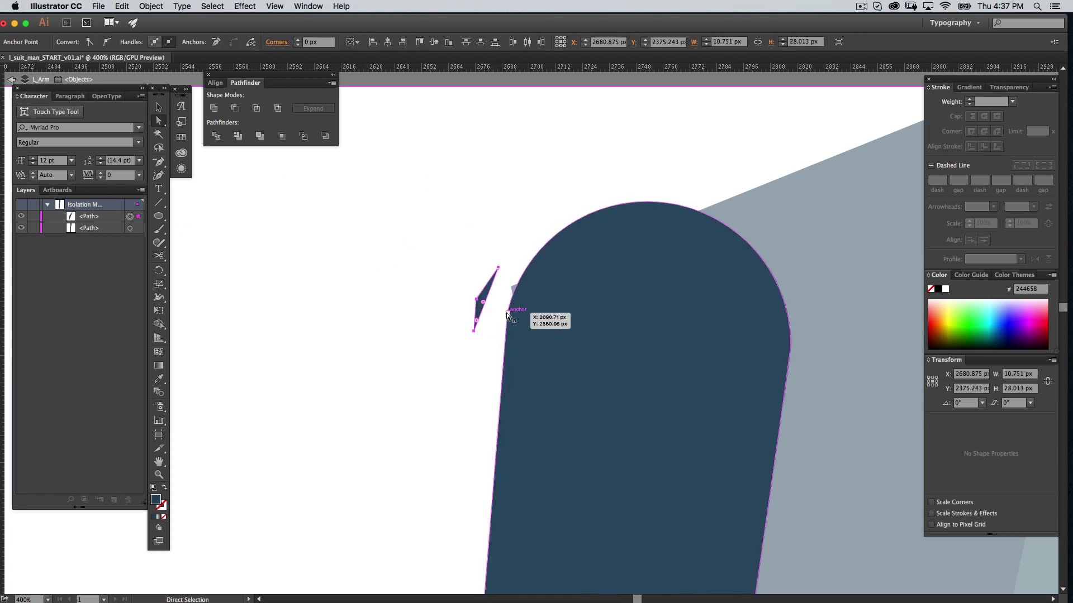
pyautogui.press('BackSpace')
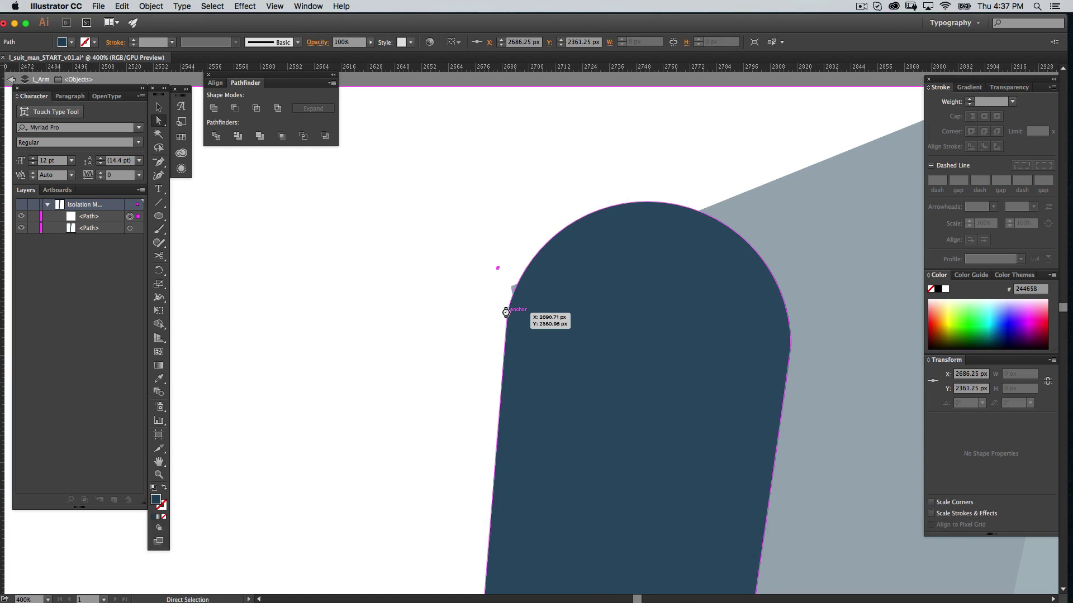
pyautogui.press('BackSpace')
# Adjust the upper direction handle of the sleeve's outer shoulder anchor so the curve runs smoothly into the straight edge.
pyautogui.click(509, 312)
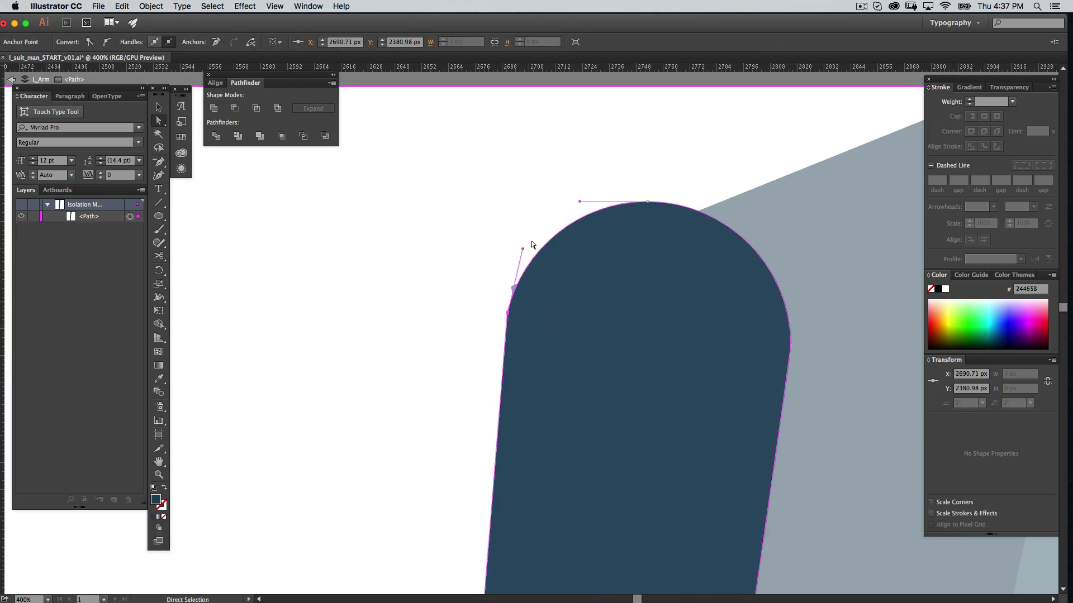
pyautogui.click(518, 315)
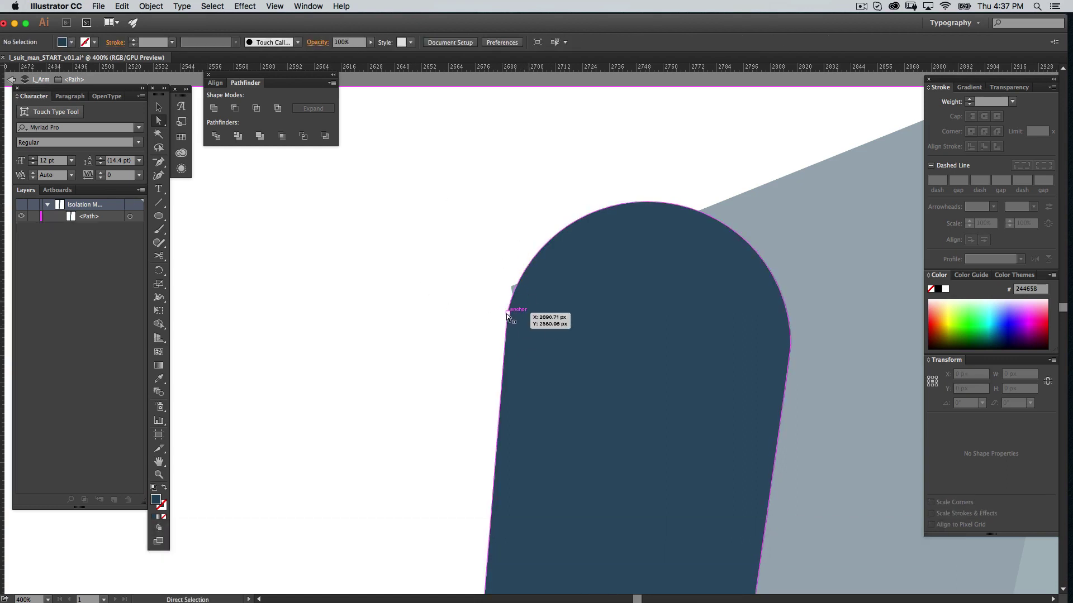
pyautogui.click(508, 312)
pyautogui.moveTo(522, 249); pyautogui.dragTo(515, 246)
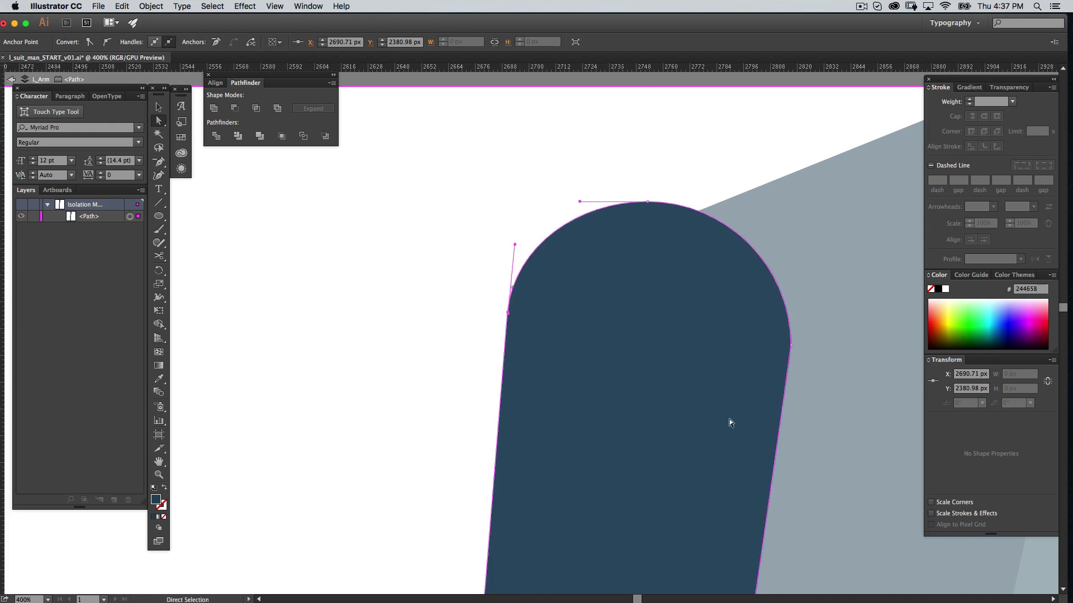
pyautogui.scroll(-5, 729, 419)
pyautogui.scroll(3, 671, 424)
pyautogui.press('cmd+minus')
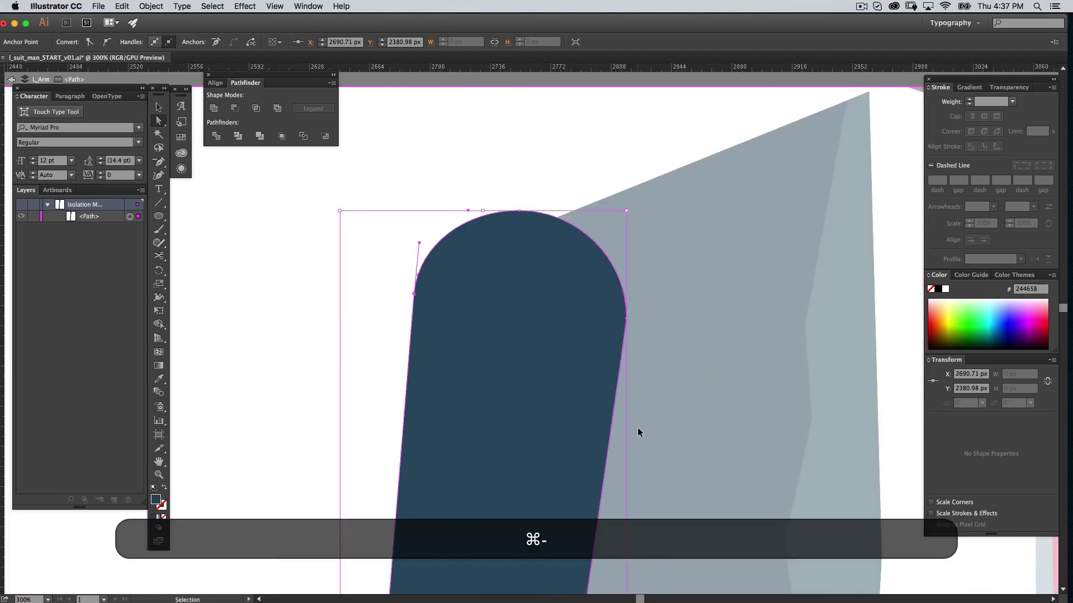
pyautogui.press('cmd+minus')
pyautogui.press('cmd+minus')
pyautogui.press('cmd+minus')
pyautogui.press('cmd+minus')
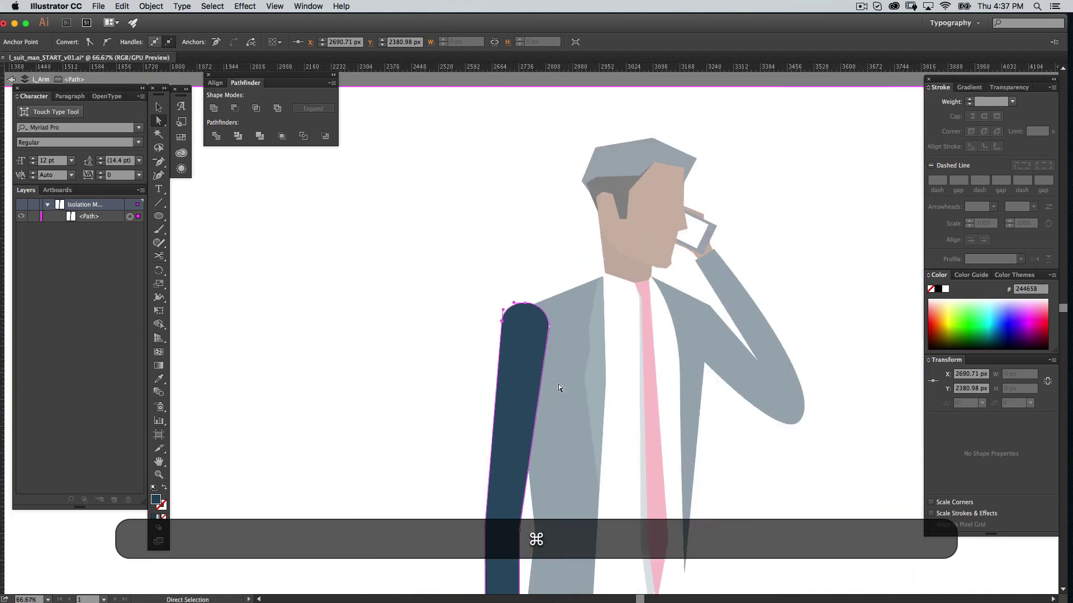
# Draw a closed four-sided shape about 314 by 664 px with the Pen tool, covering the whole upper sleeve down to the elbow.
pyautogui.scroll(-3, 559, 385)
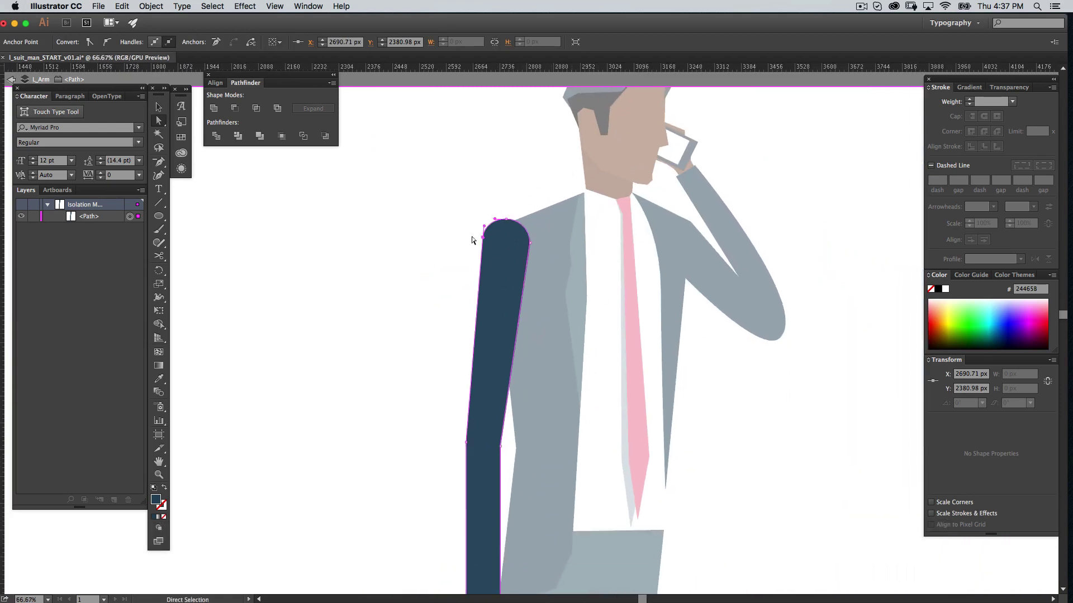
pyautogui.click(522, 178)
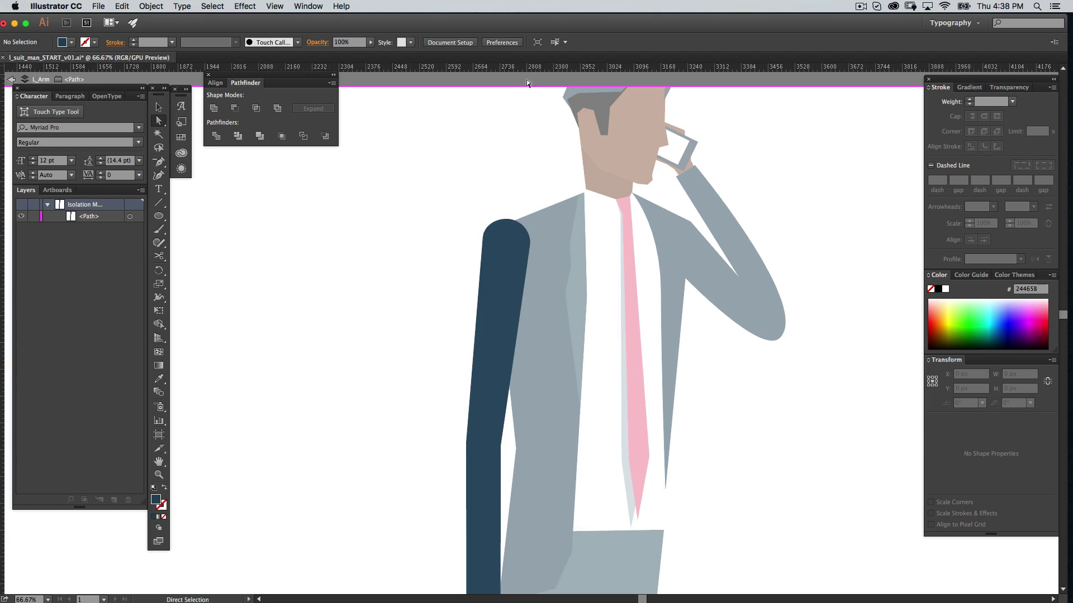
pyautogui.press('p')
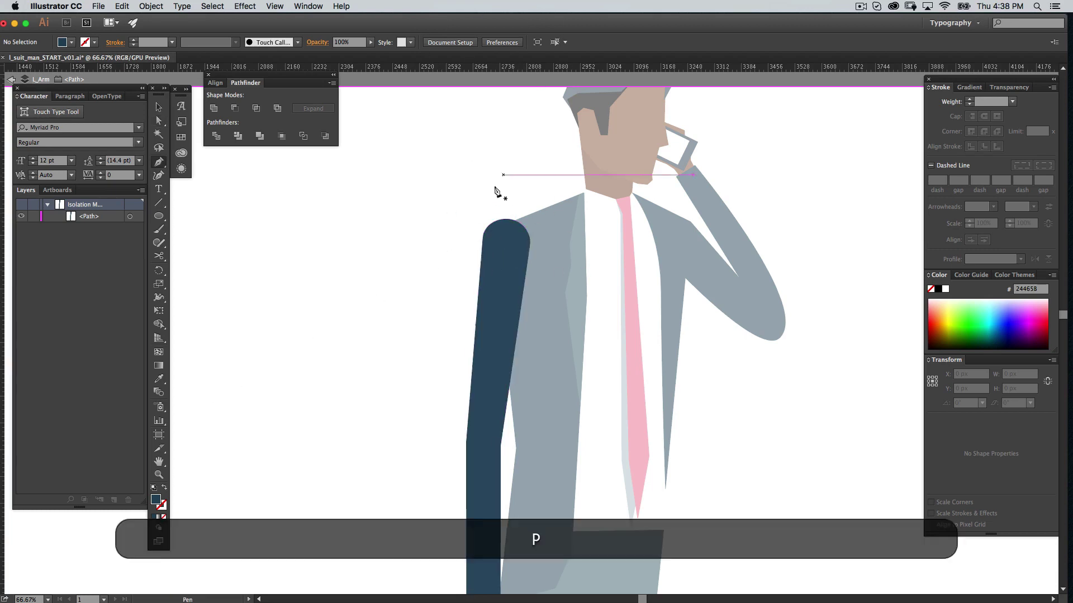
pyautogui.click(462, 196)
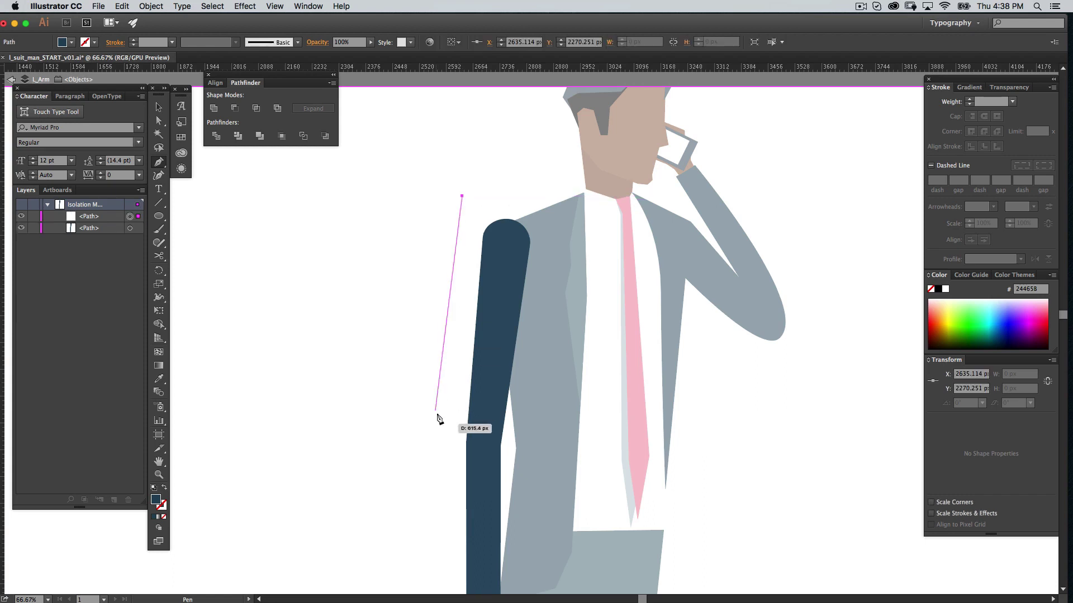
pyautogui.click(437, 443)
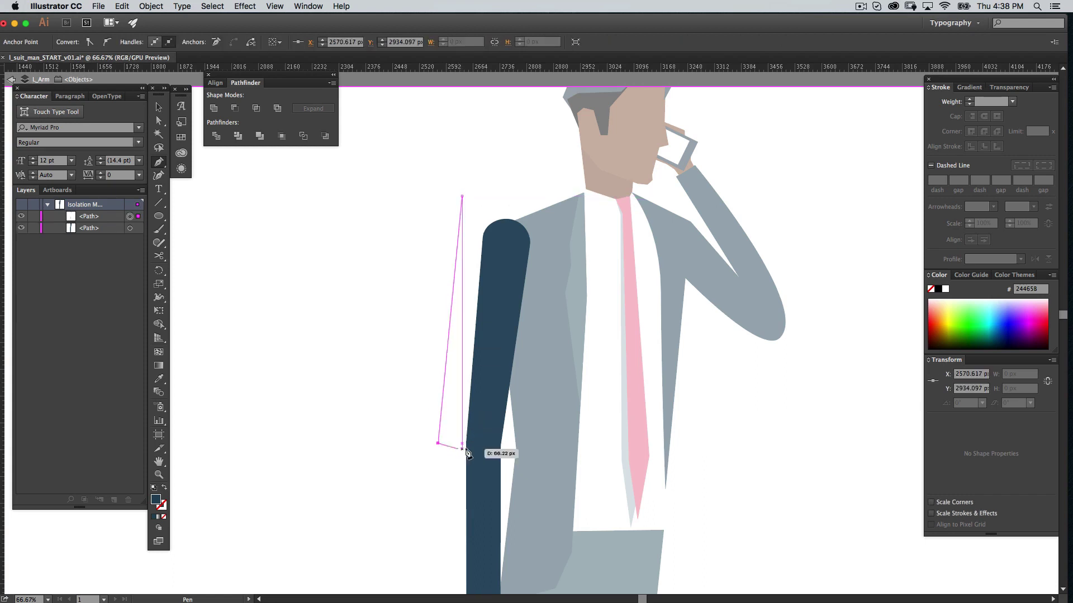
pyautogui.click(534, 443)
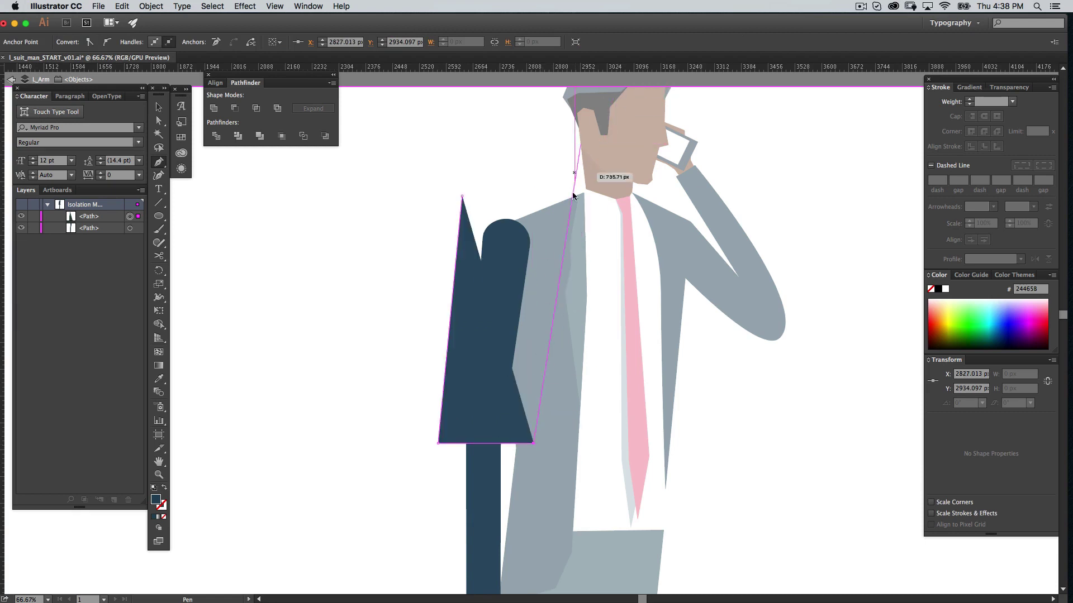
pyautogui.click(554, 204)
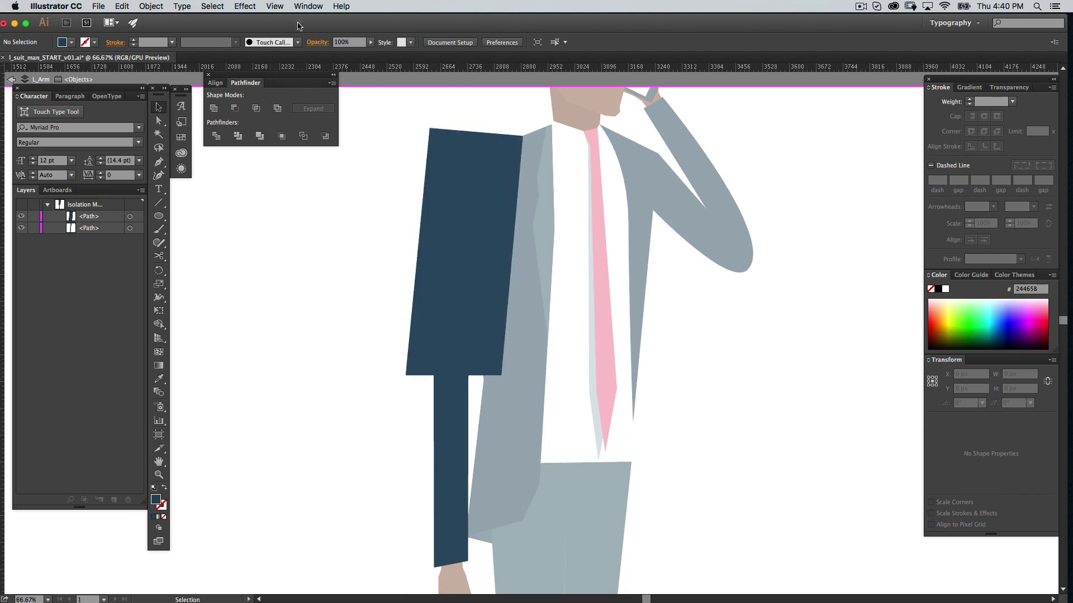
# Select both the sleeve path and the four-sided shape over it and split them with the Pathfinder Divide operation.
pyautogui.click(316, 6)
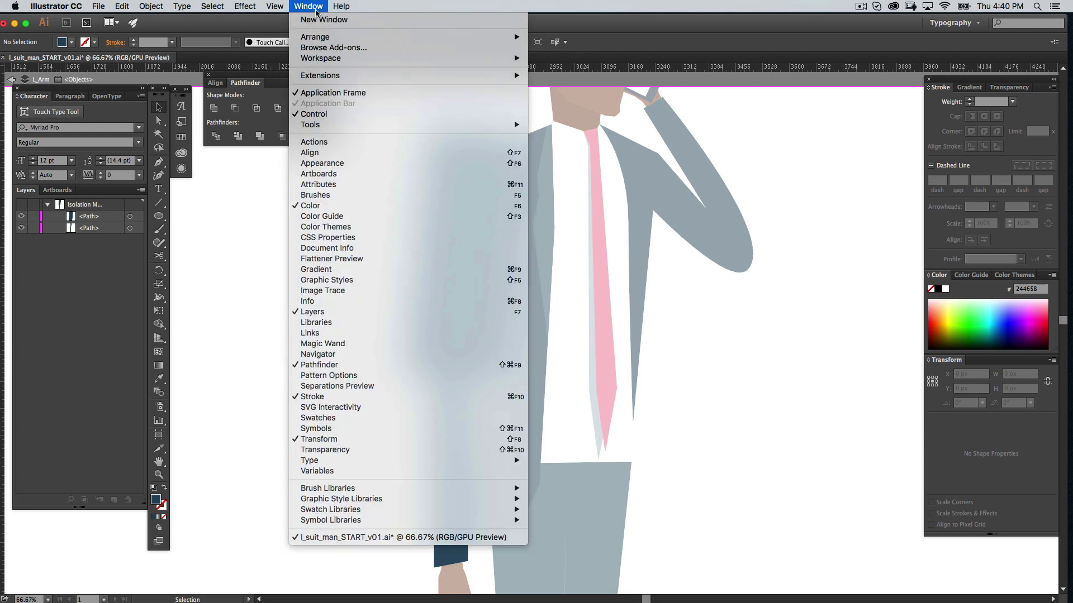
pyautogui.click(286, 299)
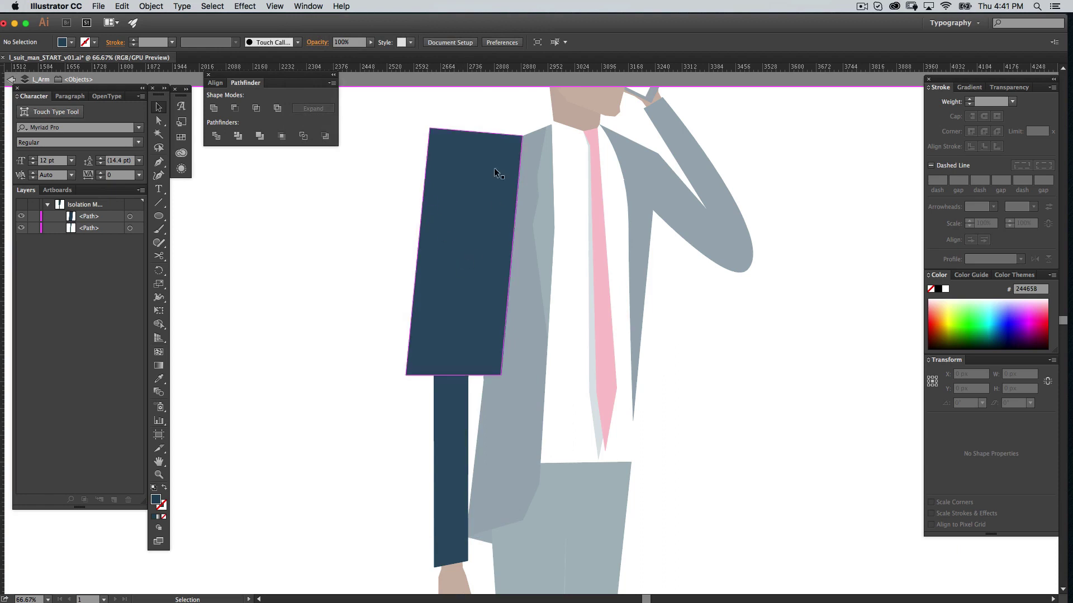
pyautogui.click(443, 139)
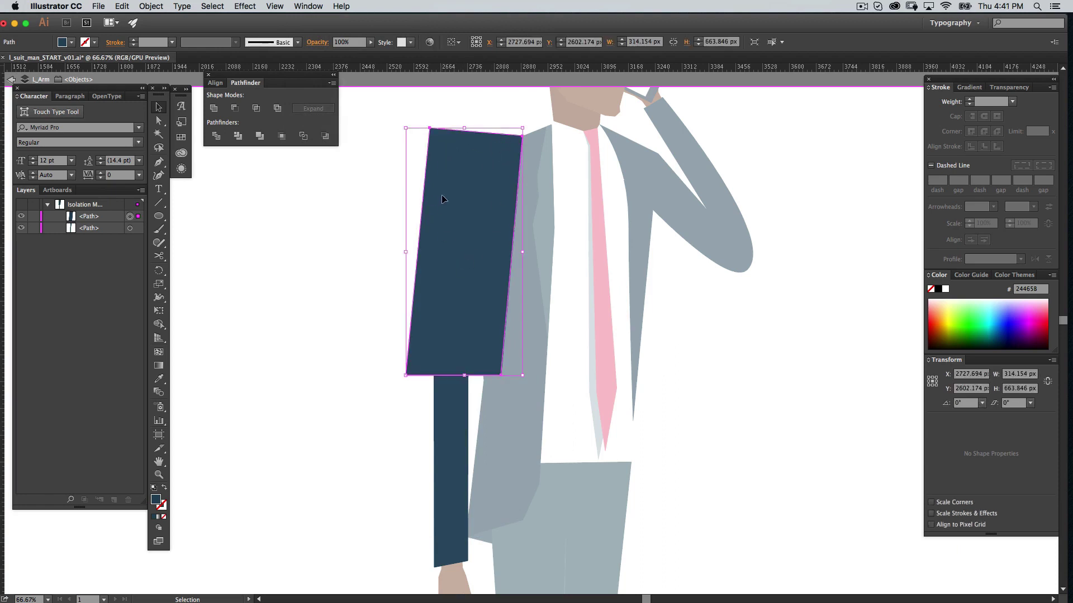
pyautogui.click(451, 411)
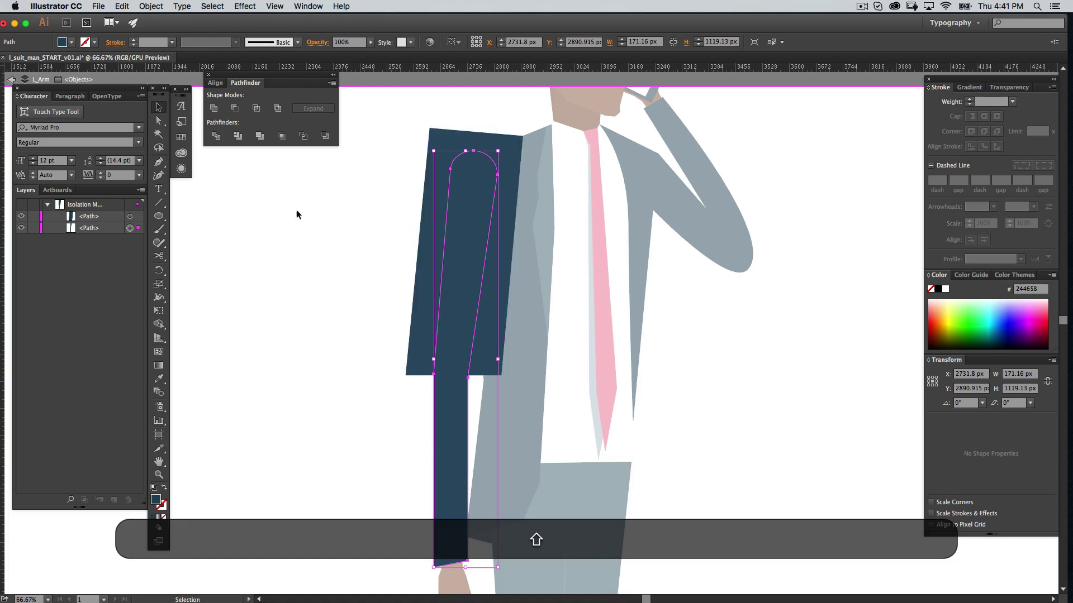
pyautogui.keyDown('shift'); pyautogui.click(137, 217); pyautogui.keyUp('shift')
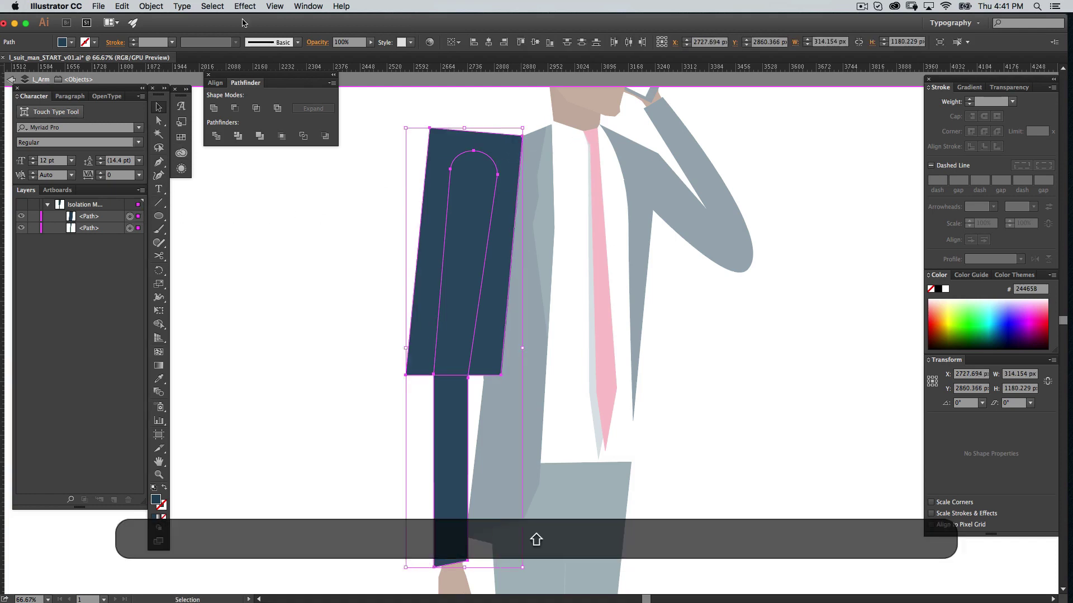
pyautogui.click(221, 137)
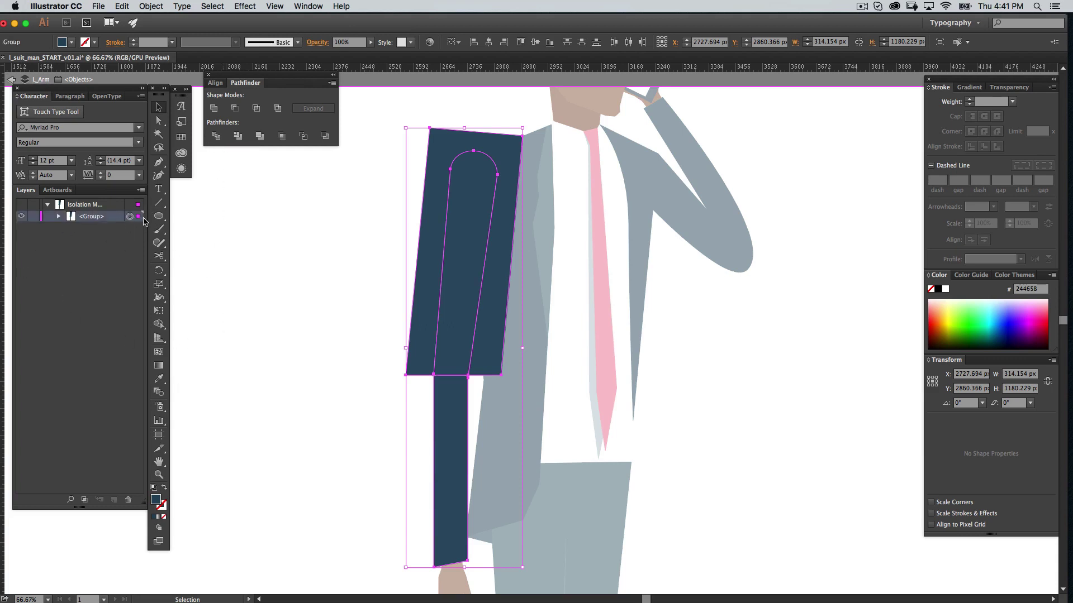
# Delete the leftover piece surrounding the upper sleeve from the divided group and exit isolation mode.
pyautogui.click(58, 218)
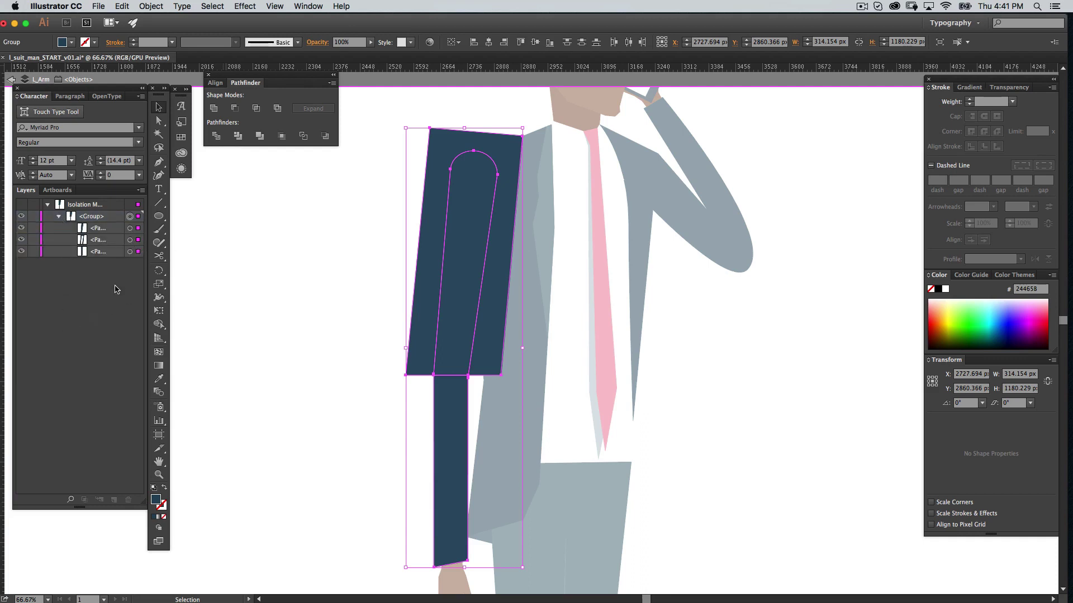
pyautogui.click(273, 310)
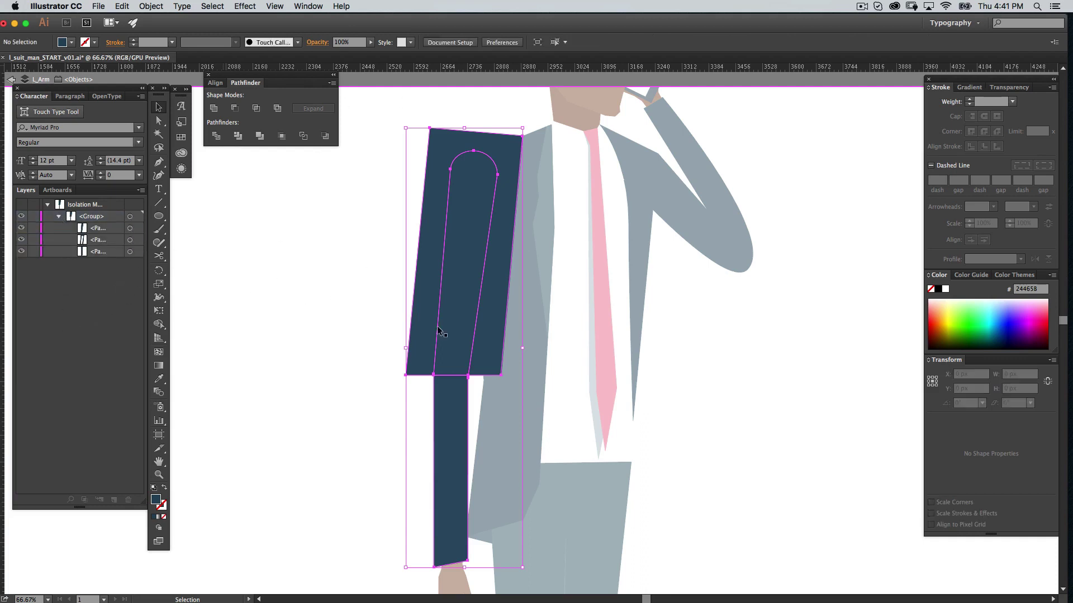
pyautogui.click(124, 239)
pyautogui.moveTo(107, 246); pyautogui.dragTo(128, 500)
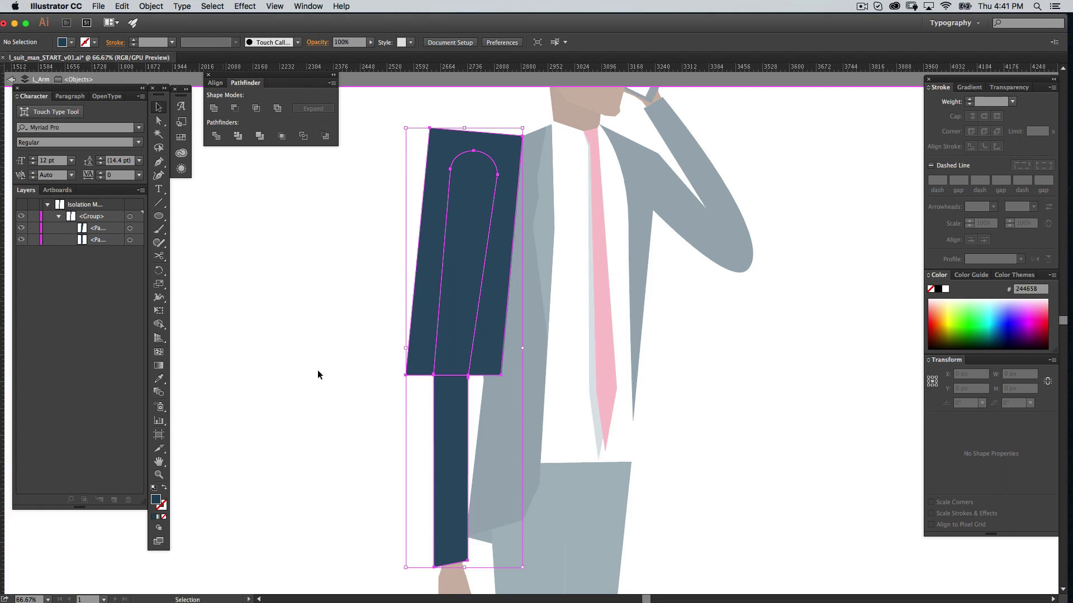
pyautogui.press('Escape')
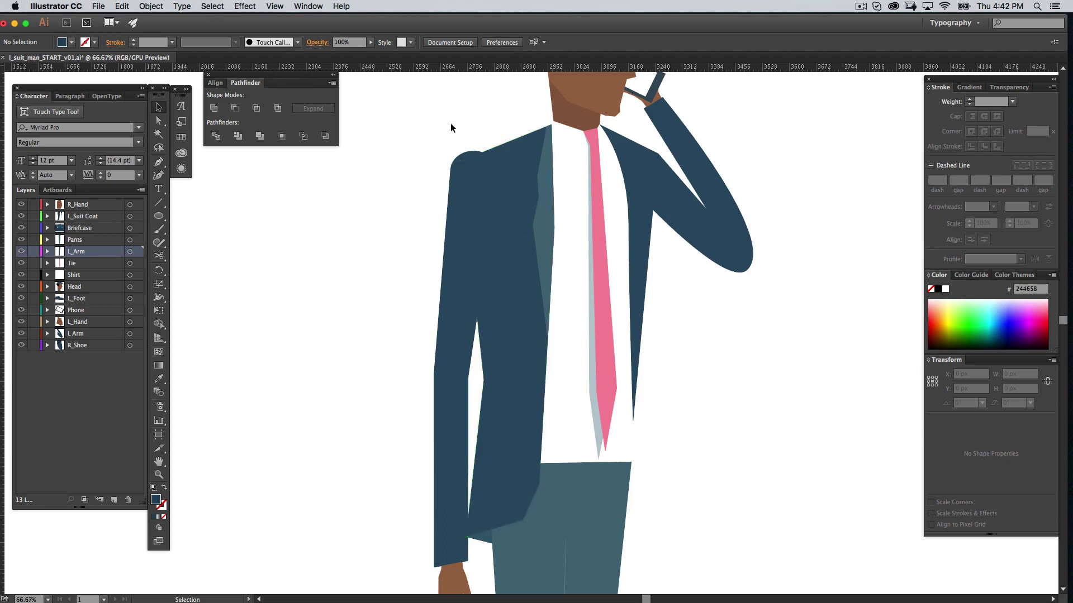
# Ungroup the upper and lower sleeve pieces inside the L_Arm layer so they are separate paths.
pyautogui.click(48, 252)
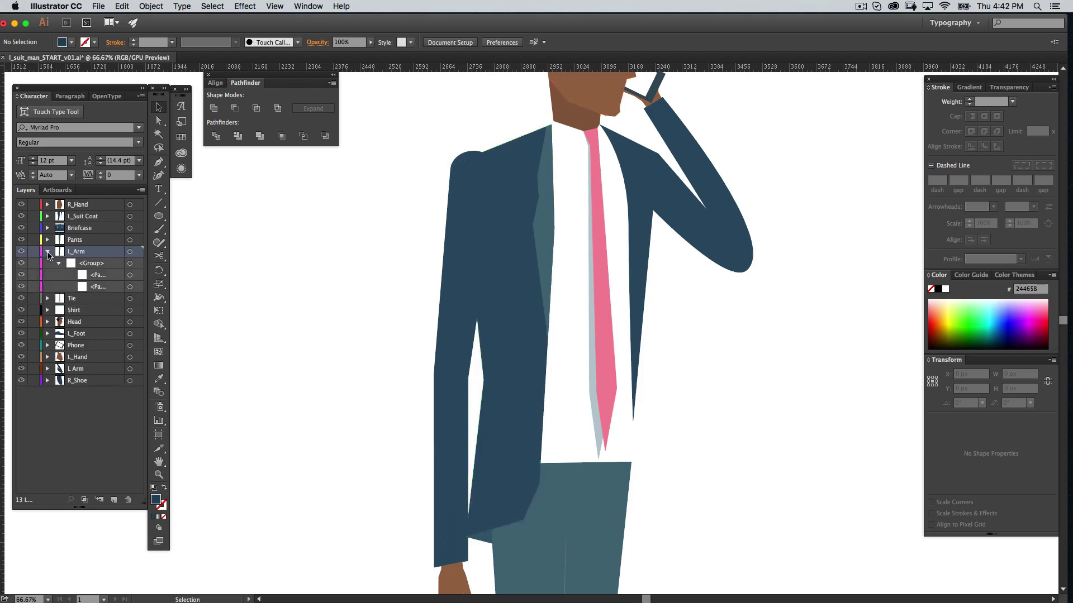
pyautogui.click(129, 263)
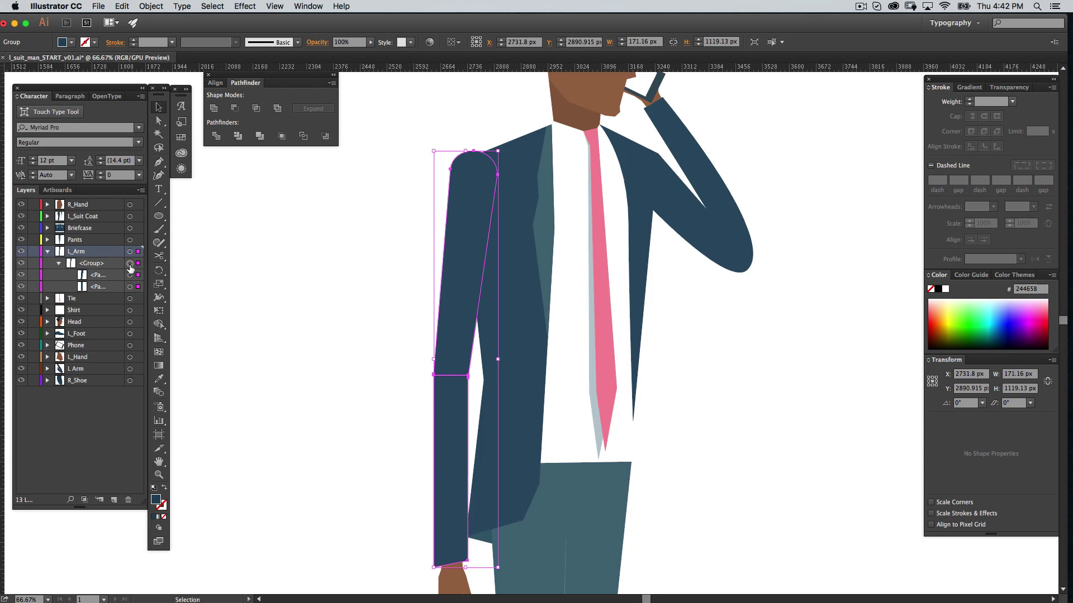
pyautogui.click(394, 292)
pyautogui.click(452, 425)
pyautogui.press('shift+super+g')
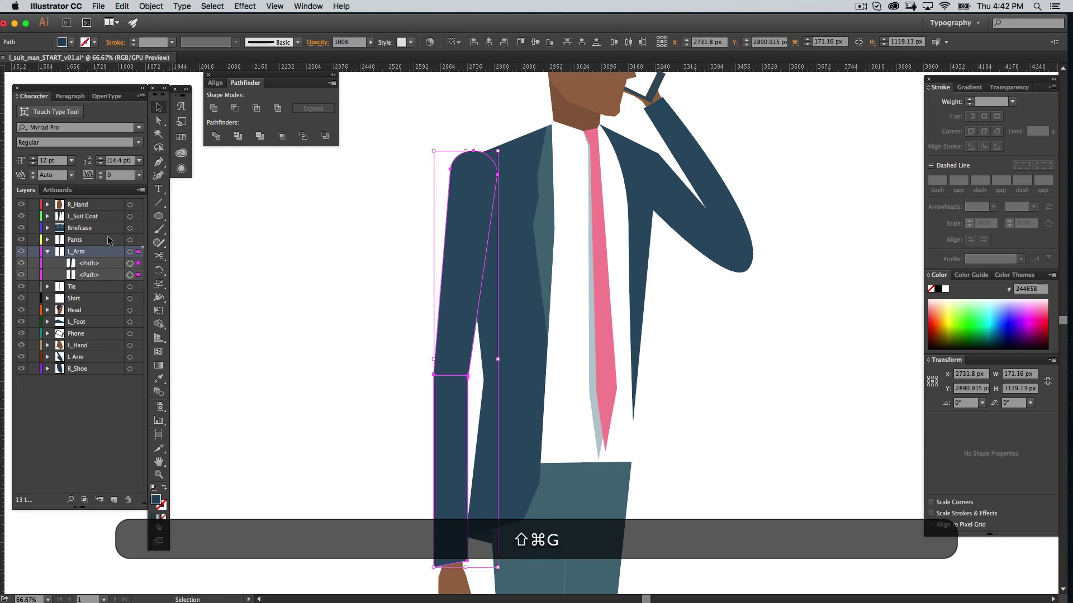
pyautogui.click(78, 417)
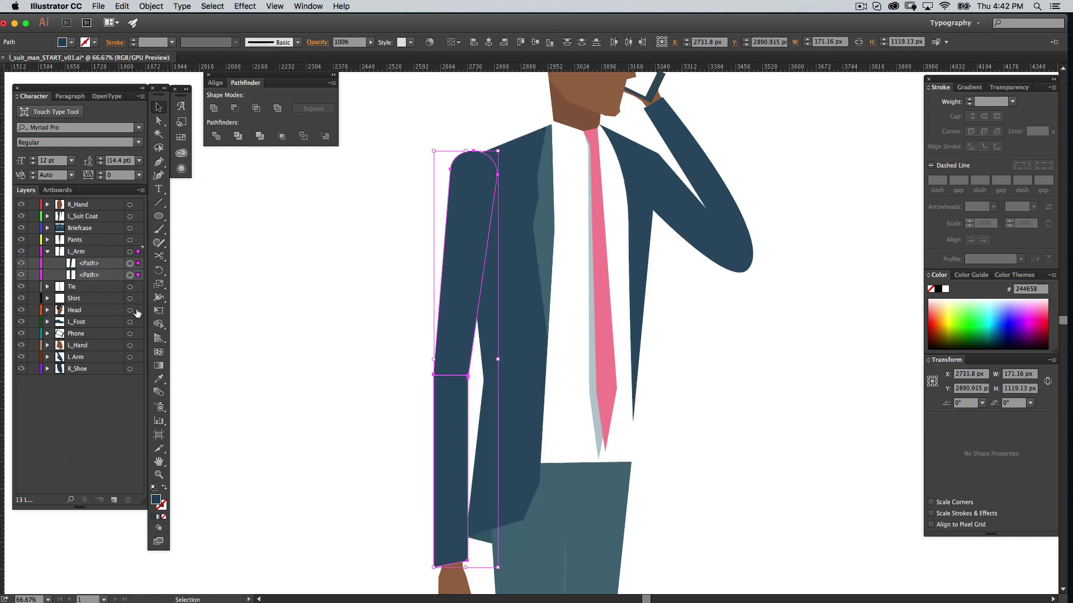
# Move the lower sleeve path out of L_Arm into a new top-level layer directly above it.
pyautogui.click(130, 275)
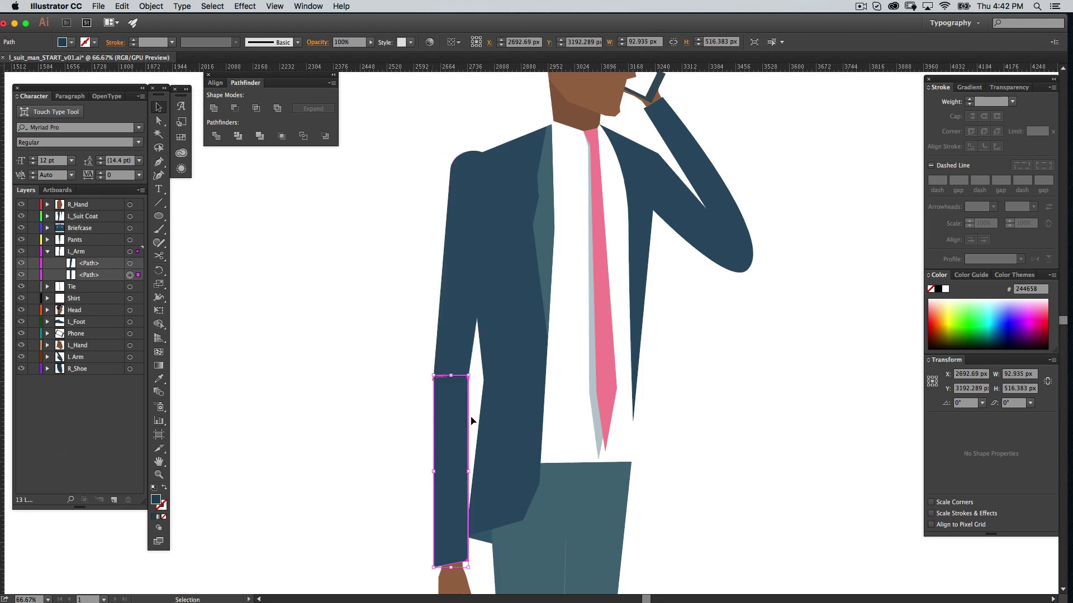
pyautogui.click(114, 500)
pyautogui.moveTo(107, 291); pyautogui.dragTo(111, 258)
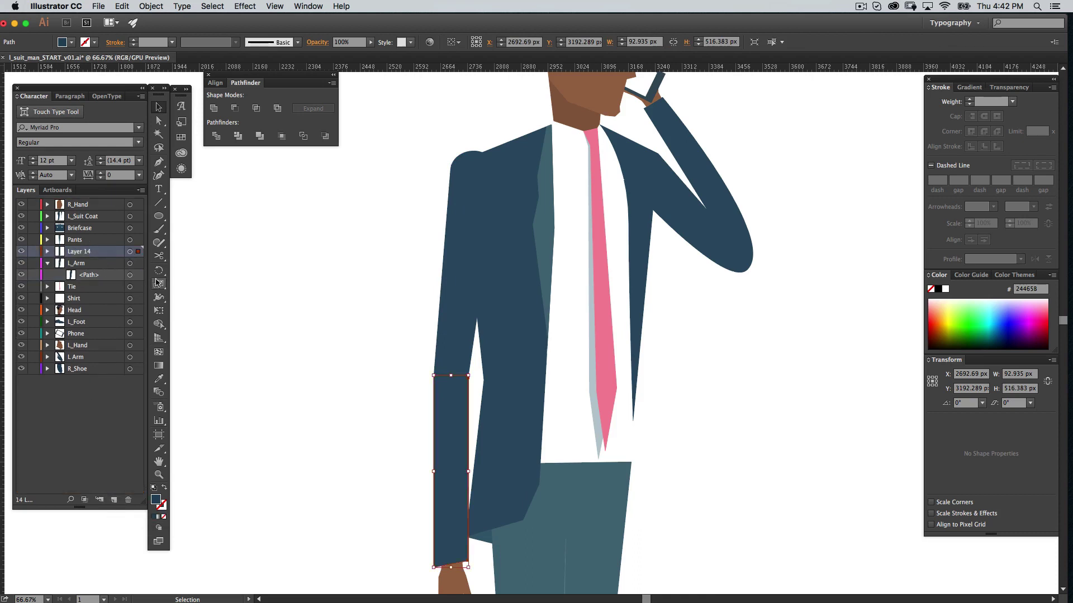
pyautogui.click(48, 263)
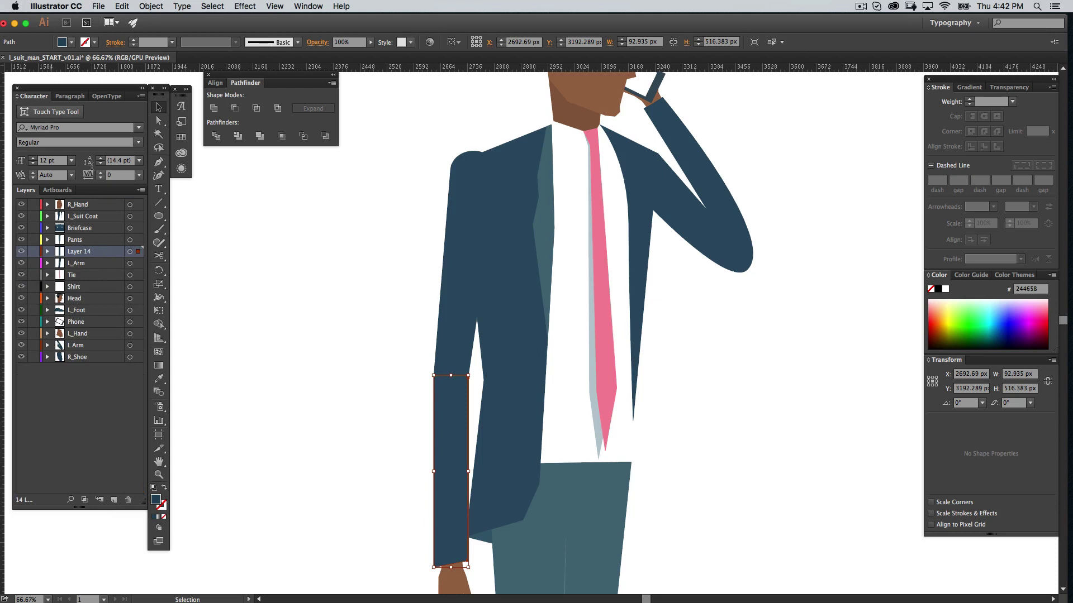
pyautogui.click(849, 339)
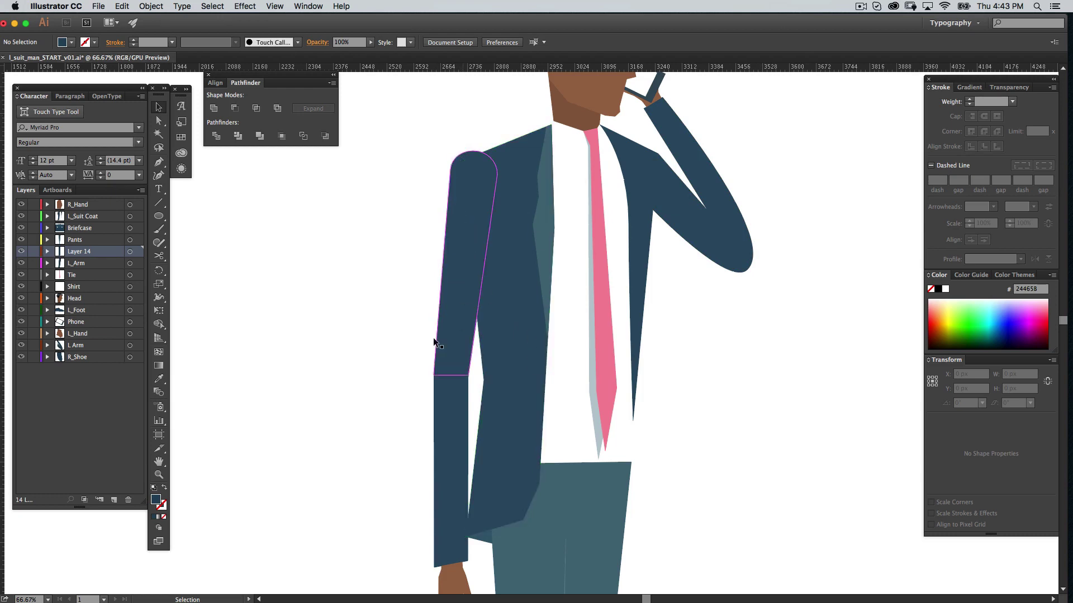
# Group the upper sleeve path with the lower sleeve path.
pyautogui.click(461, 330)
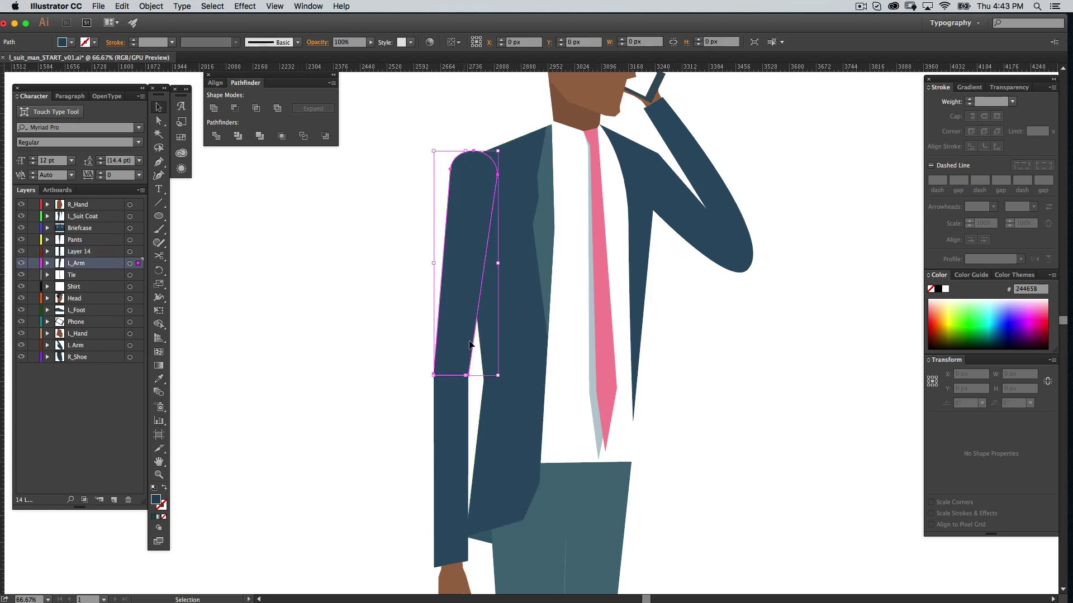
pyautogui.keyDown('shift'); pyautogui.click(453, 412); pyautogui.keyUp('shift')
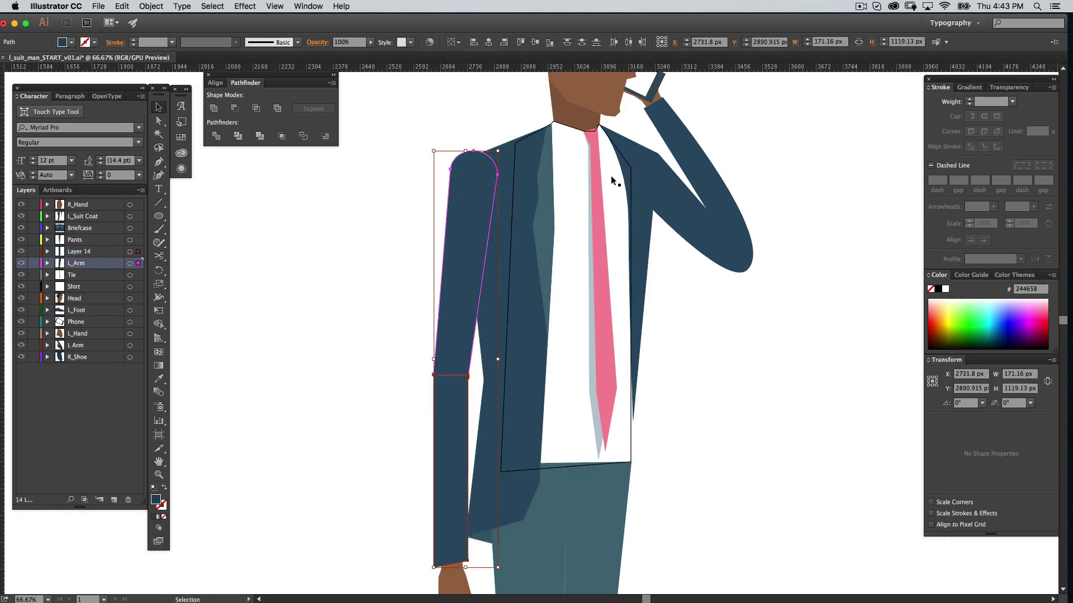
pyautogui.press('super+g')
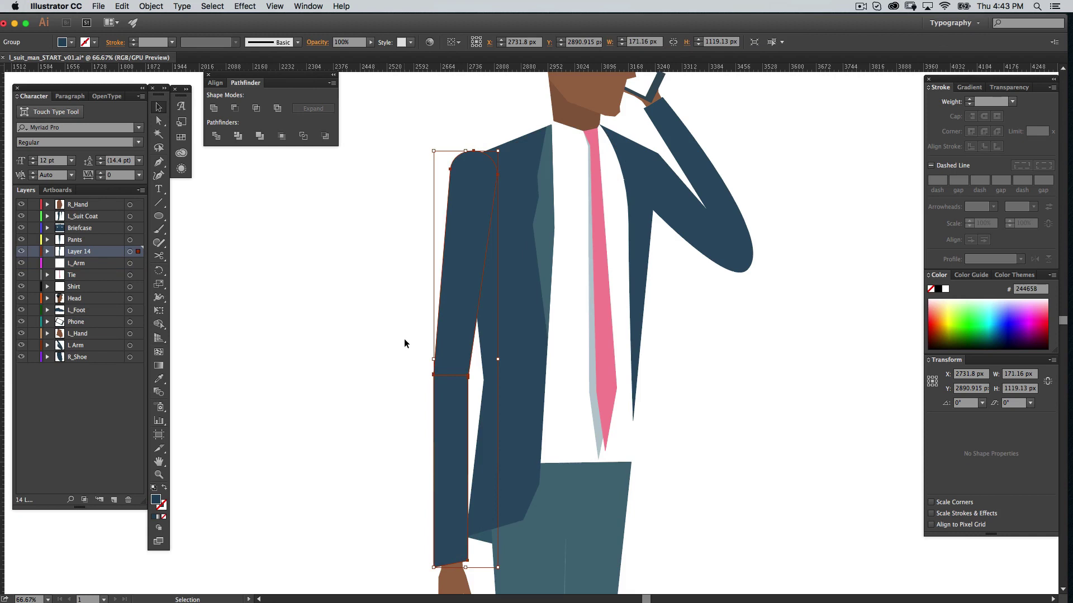
pyautogui.press('alt')
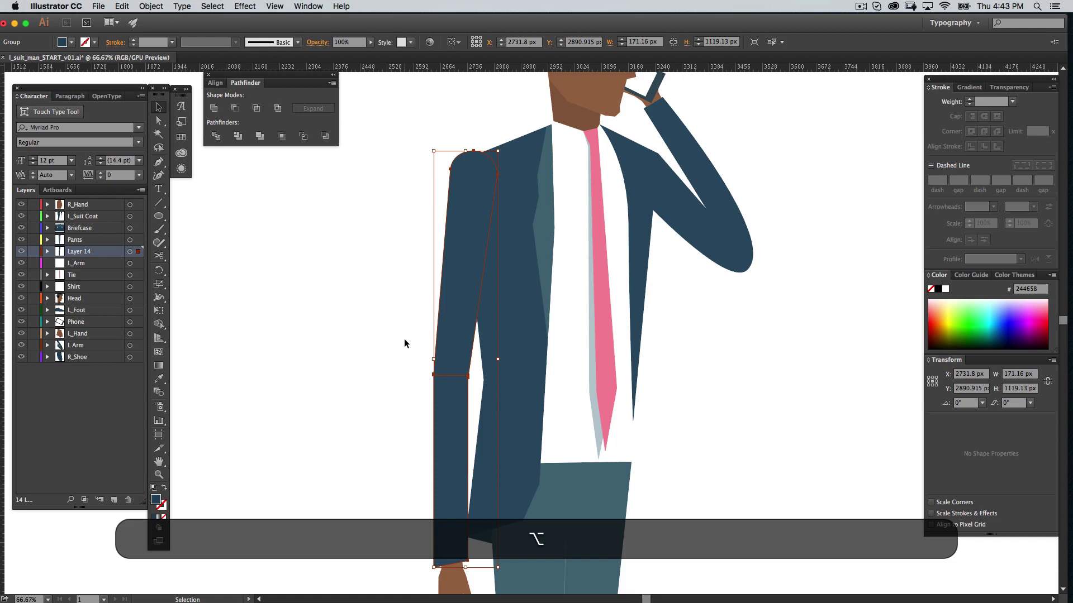
pyautogui.hotkey('alt', 'Left')
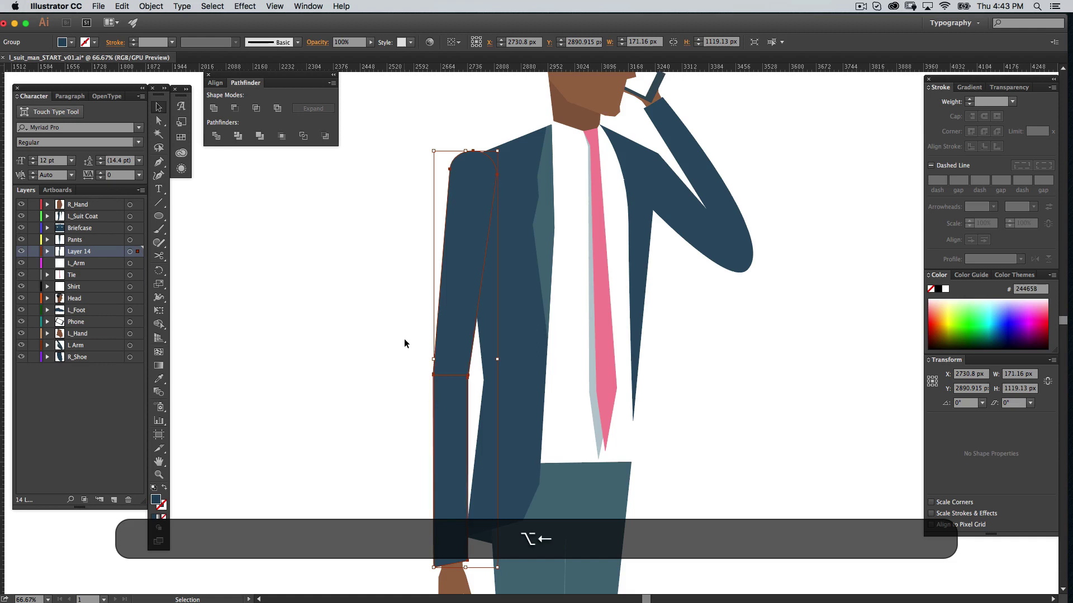
pyautogui.click(48, 252)
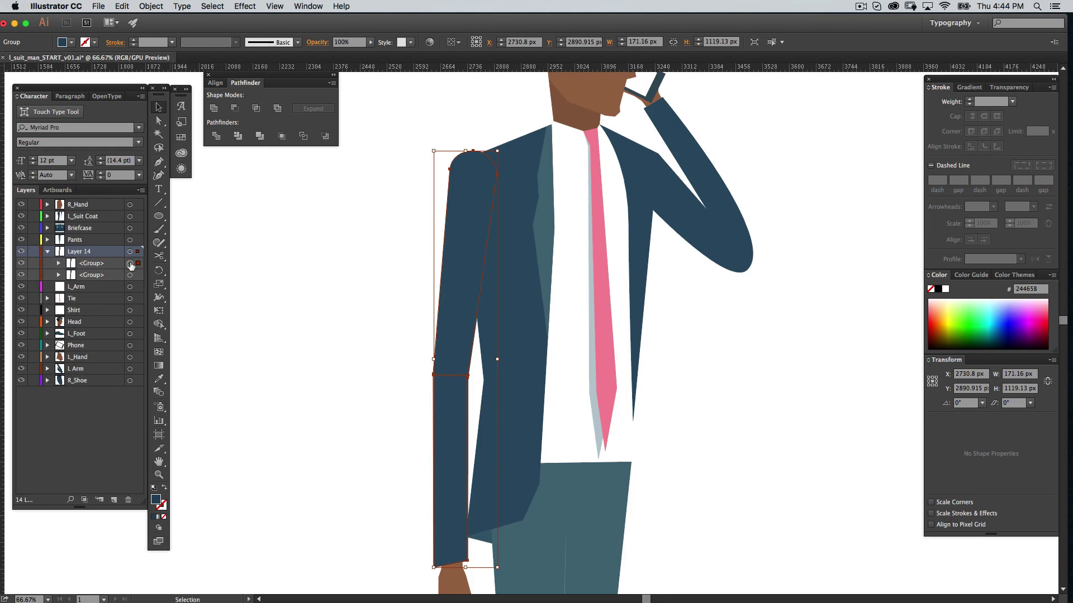
pyautogui.press('super+z')
pyautogui.press('super+z')
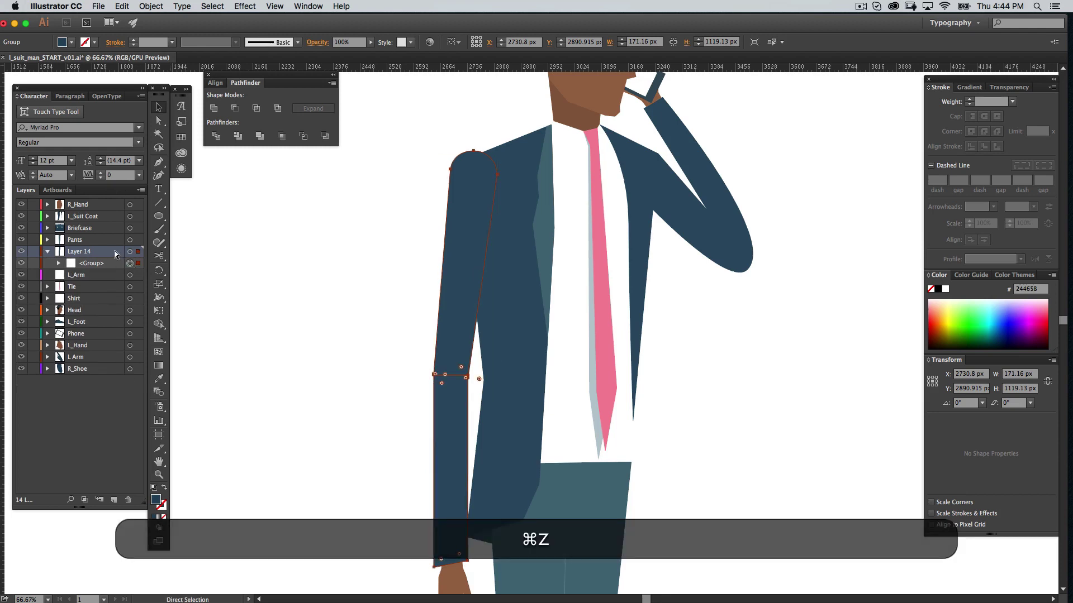
# Duplicate the sleeve group and move the copy about 277 px horizontally into the empty area beside the man's hanging arm.
pyautogui.press('alt')
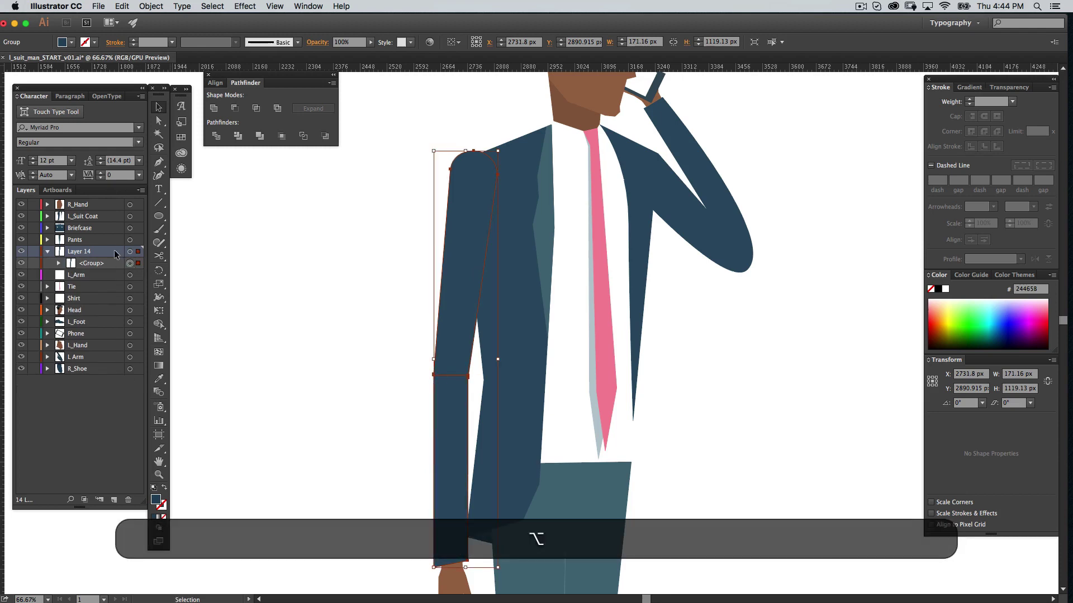
pyautogui.hotkey('alt', 'Left')
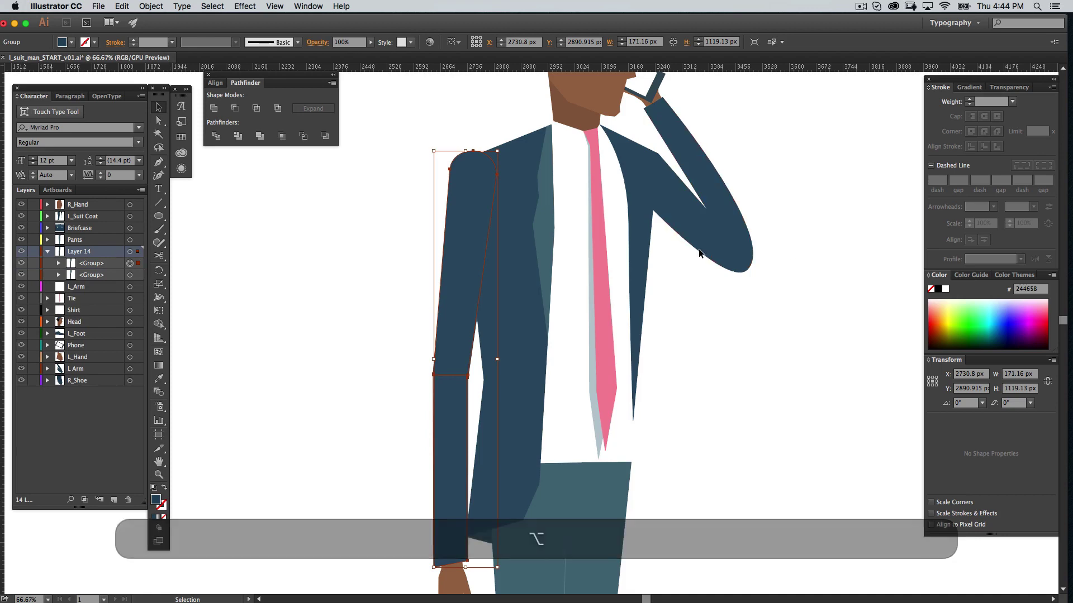
pyautogui.moveTo(448, 251); pyautogui.dragTo(345, 251)
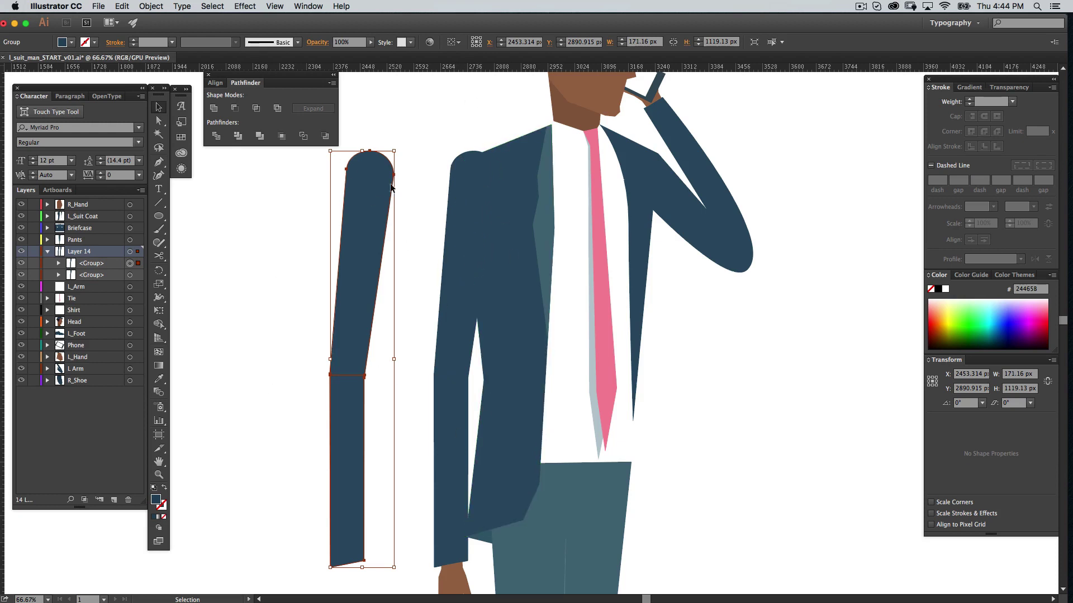
# Reflect the duplicated sleeve group beside the hanging arm across the vertical axis, checking the preview, and delete that duplicate.
pyautogui.rightClick(358, 278)
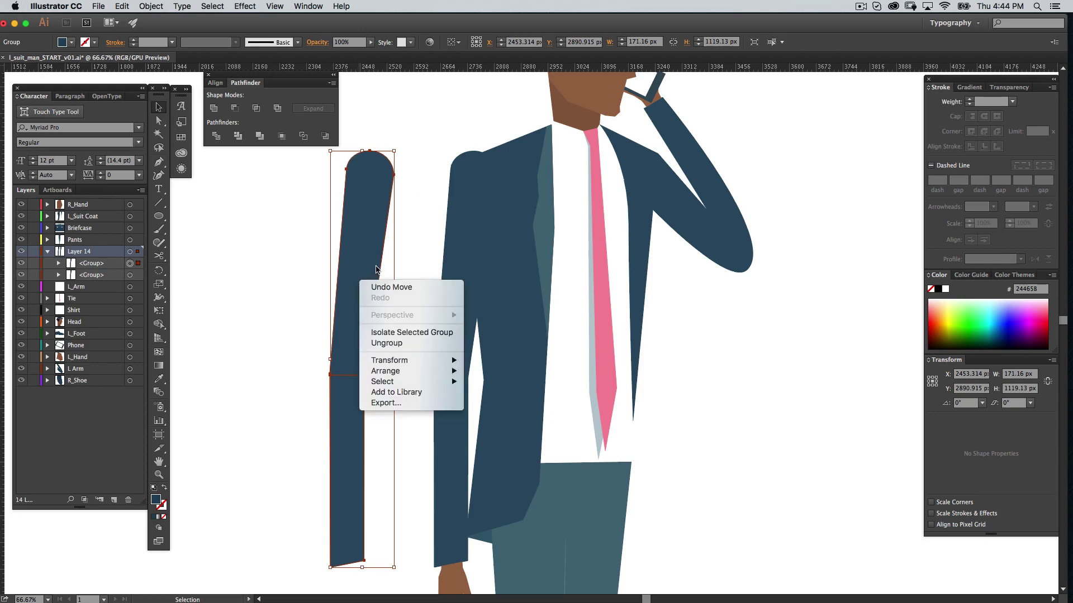
pyautogui.moveTo(429, 360)
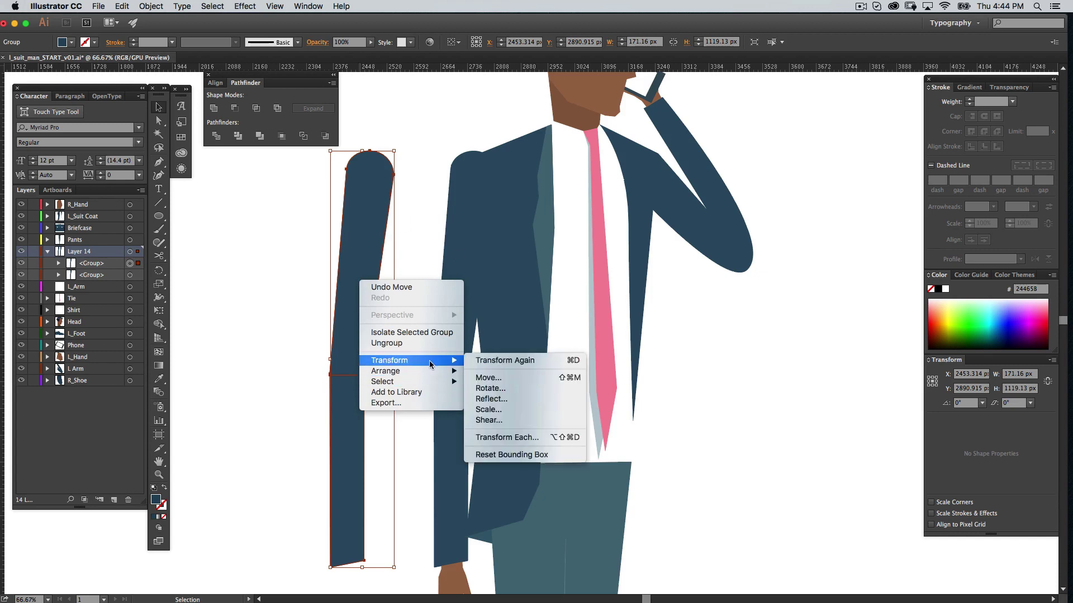
pyautogui.click(489, 399)
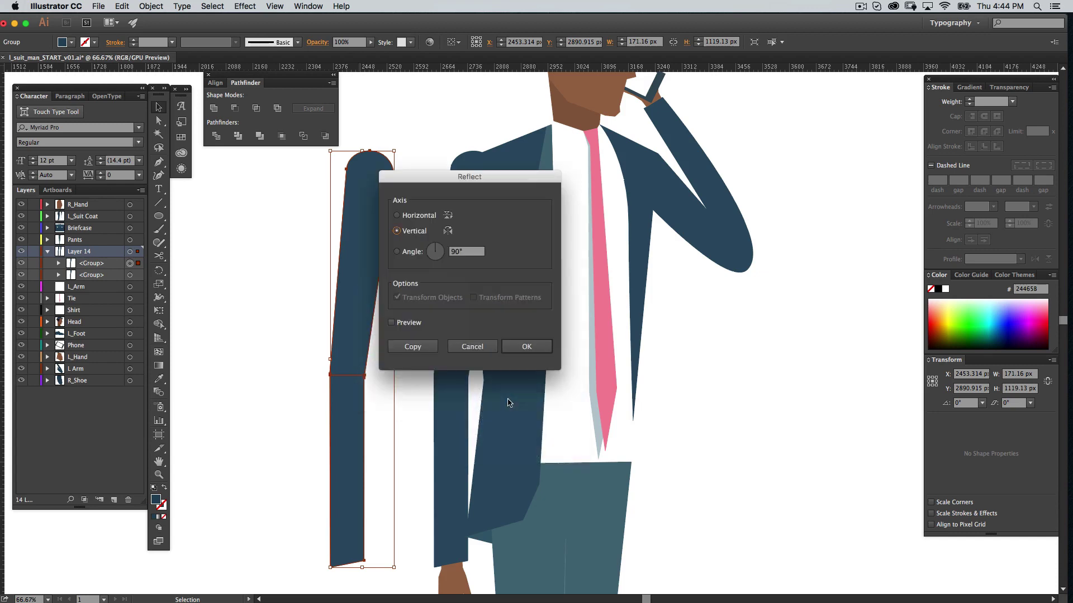
pyautogui.moveTo(522, 179); pyautogui.dragTo(571, 180)
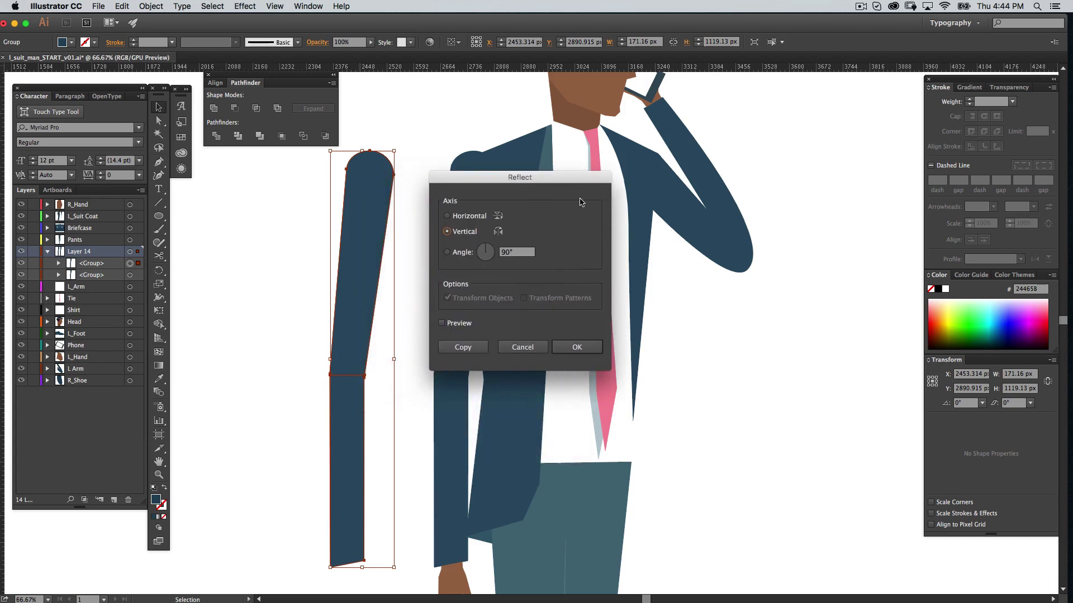
pyautogui.click(442, 324)
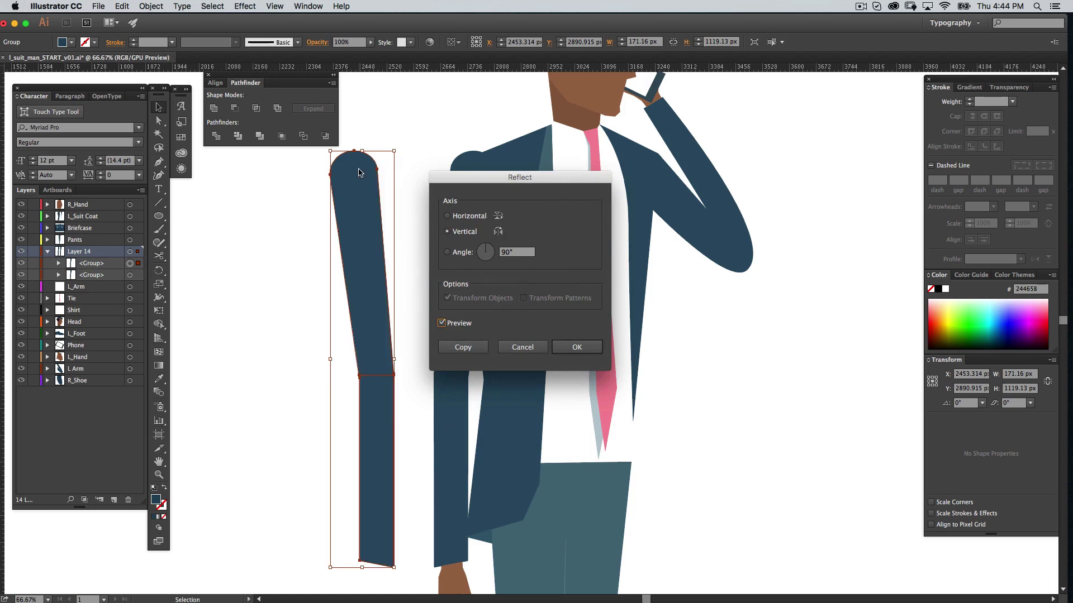
pyautogui.click(588, 349)
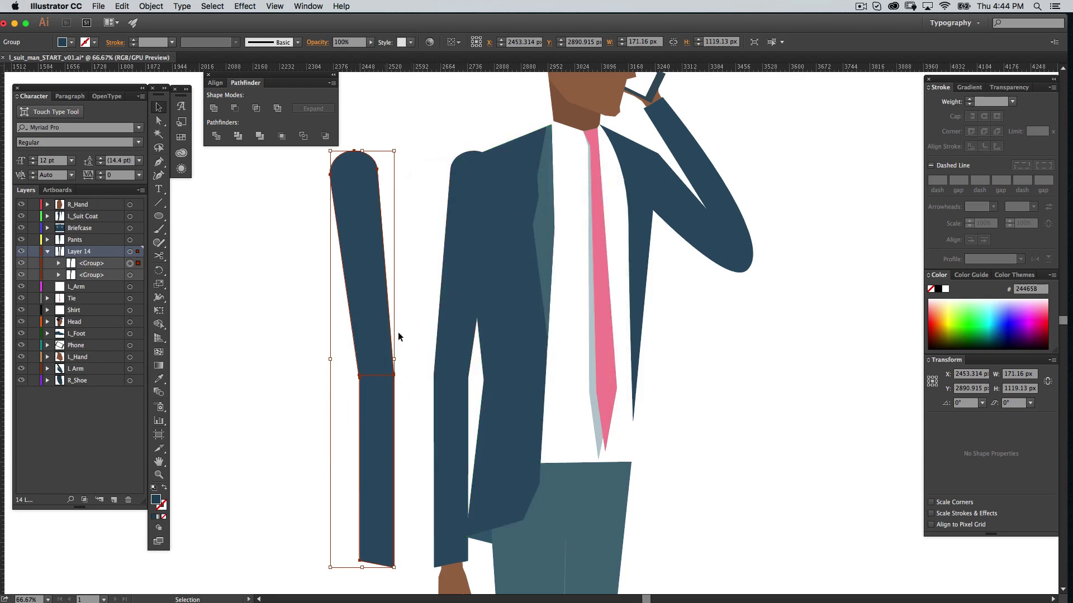
pyautogui.press('BackSpace')
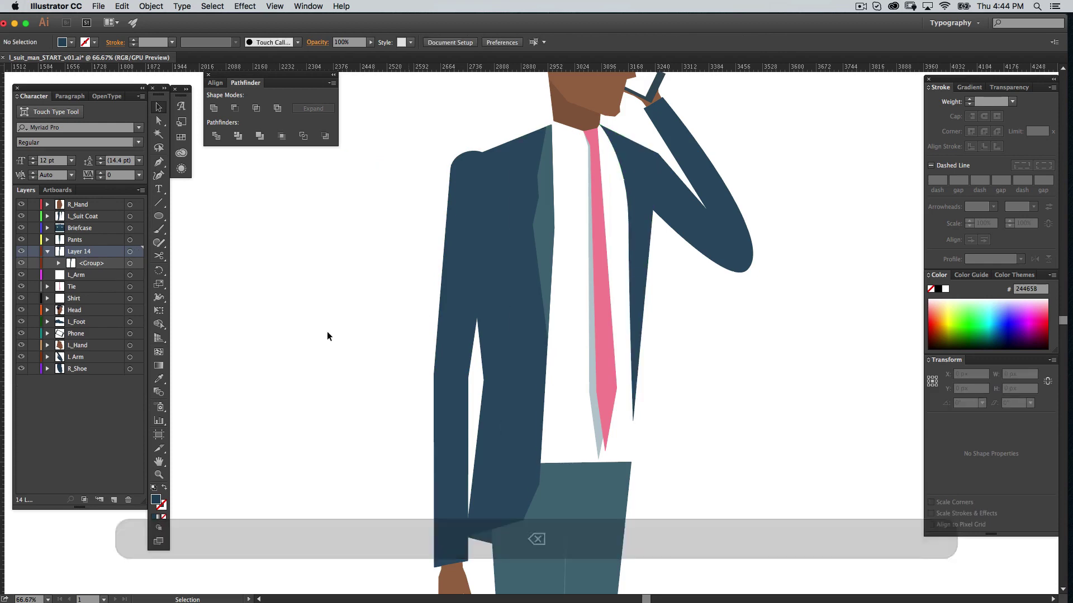
# Create a vertically reflected copy of the hanging arm's sleeve group and move it horizontally into the empty area beyond the bent phone arm.
pyautogui.click(460, 334)
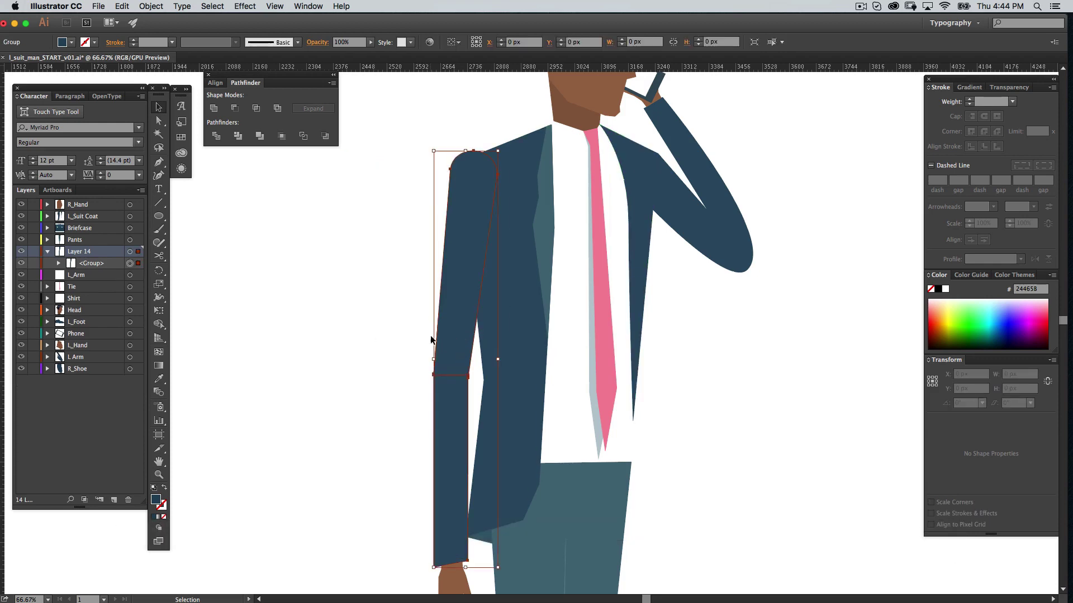
pyautogui.rightClick(457, 323)
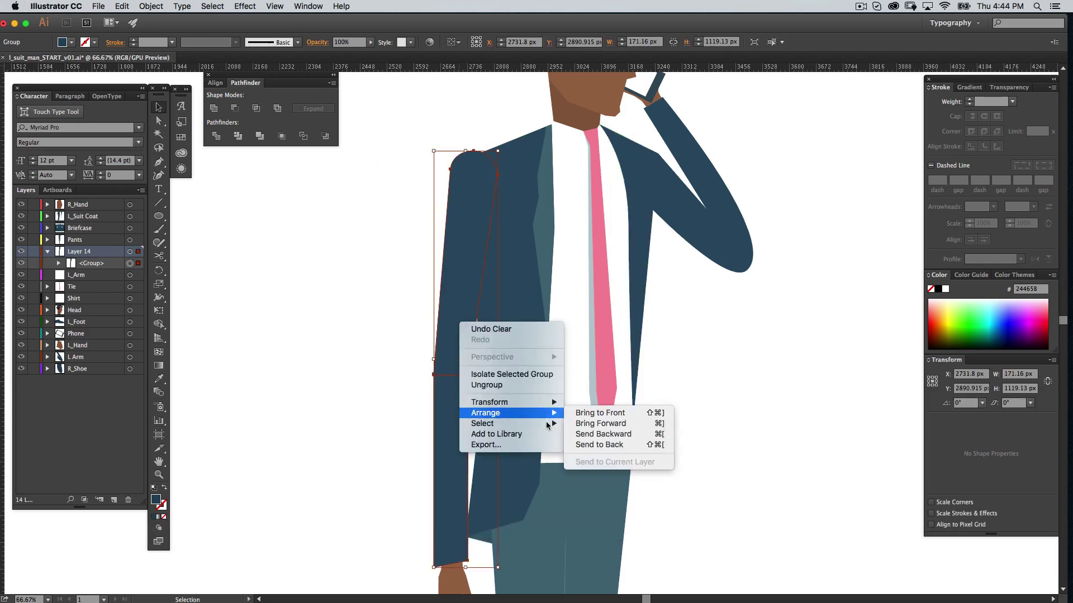
pyautogui.moveTo(555, 400)
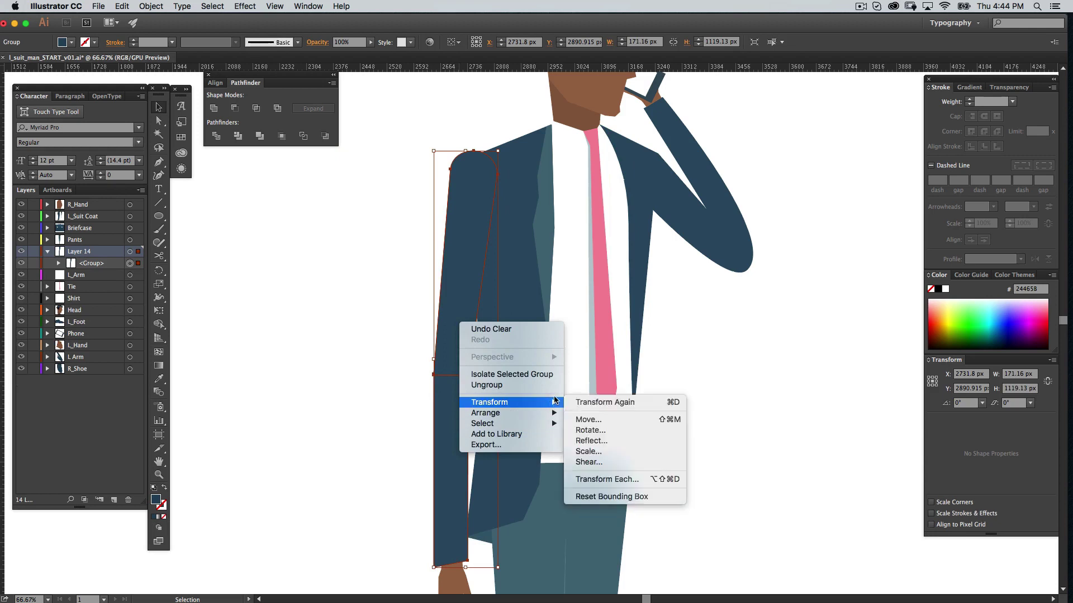
pyautogui.click(611, 440)
pyautogui.moveTo(552, 178); pyautogui.dragTo(353, 177)
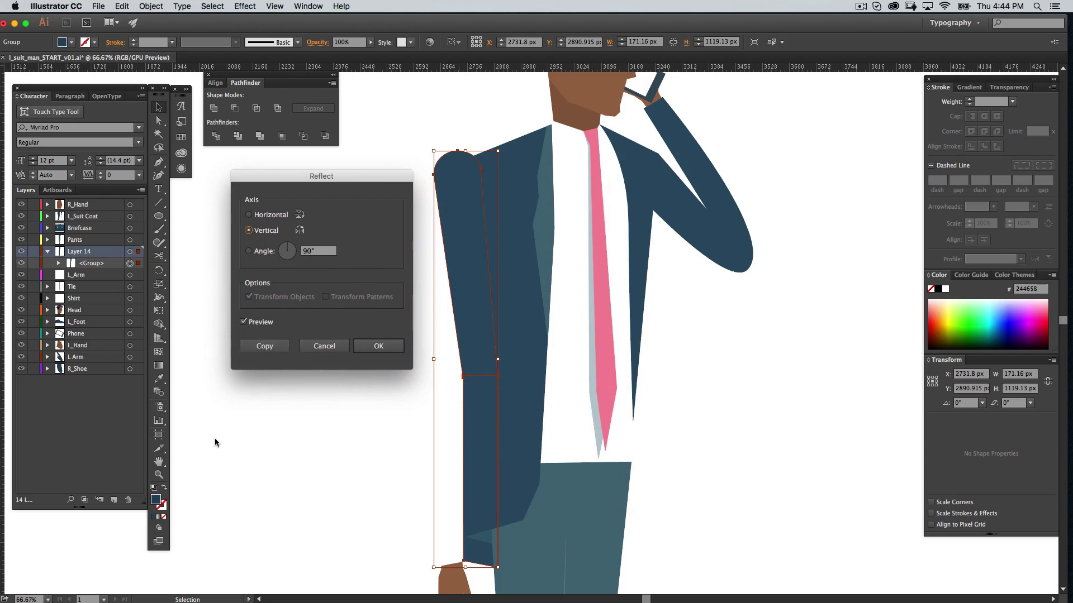
pyautogui.click(265, 347)
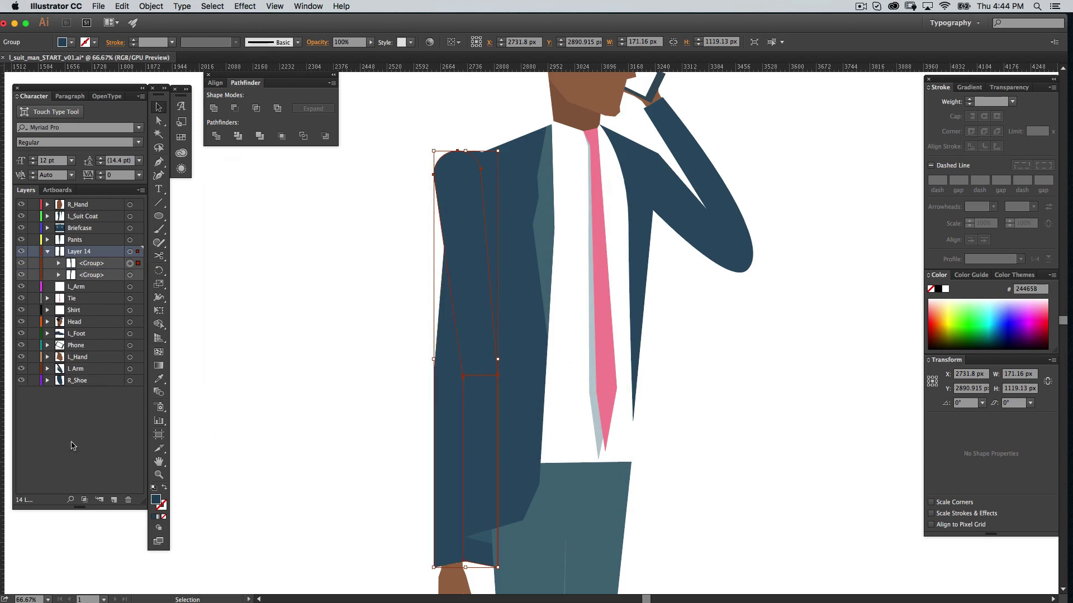
pyautogui.moveTo(470, 329); pyautogui.dragTo(806, 330)
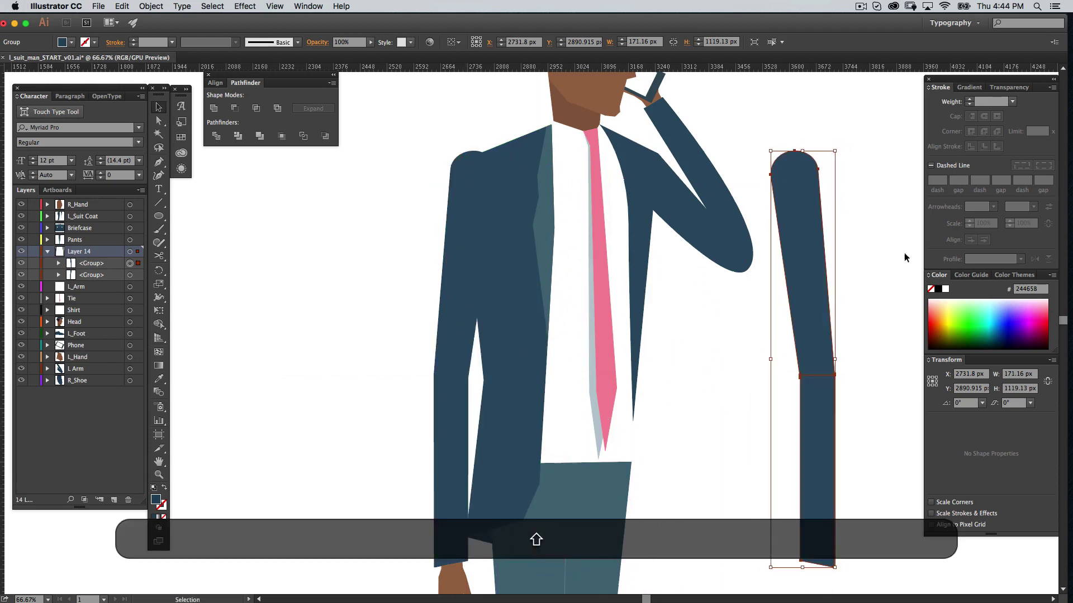